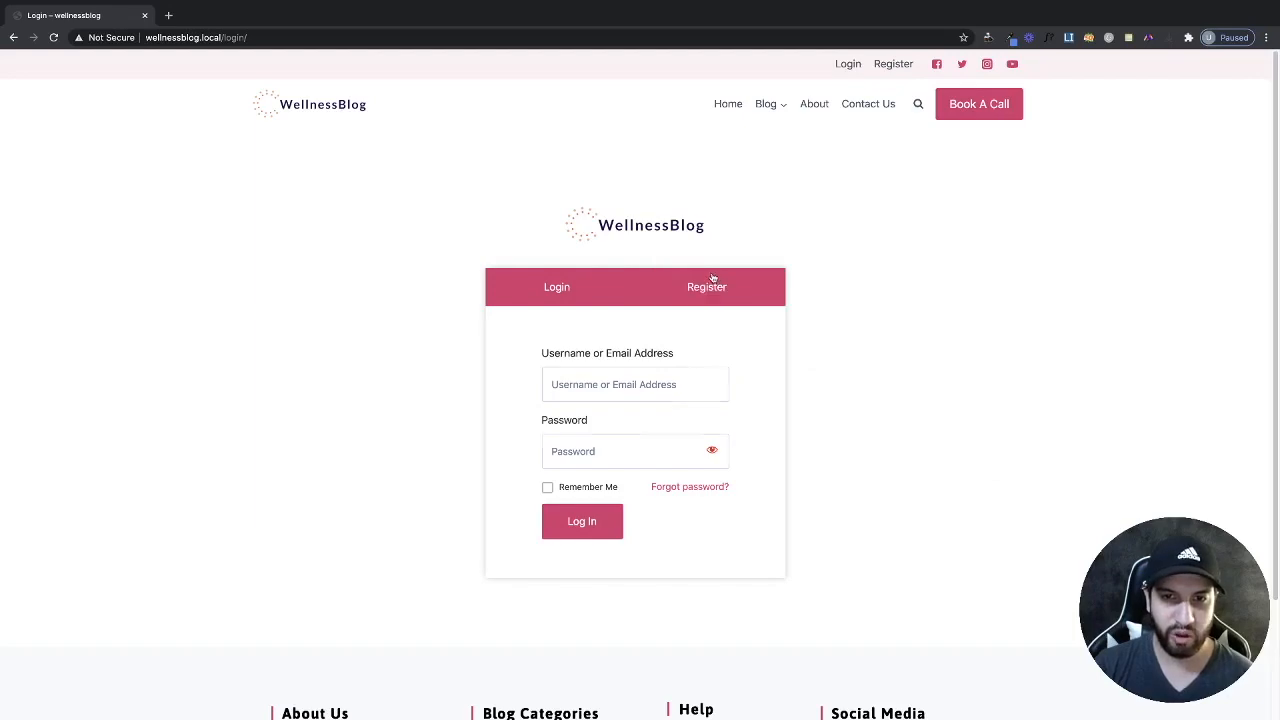
Inspect the Login page at mobile width in DevTools, then close DevTools.
right_click(1004, 319)
left_click(1034, 452)
mouse_move(790, 378)
left_mouse_down()
mouse_move(1150, 380)
mouse_move(789, 367)
left_mouse_up()
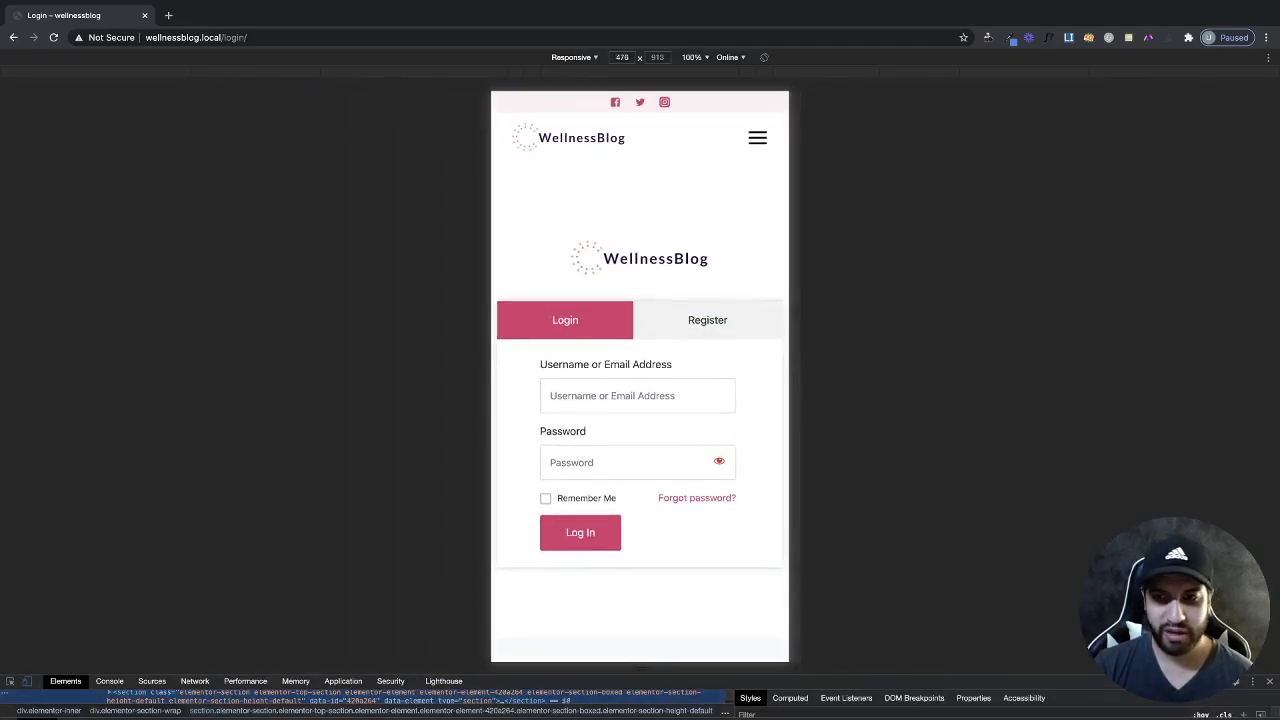
left_click(1269, 682)
Enter the username and password and log in.
left_click(612, 386)
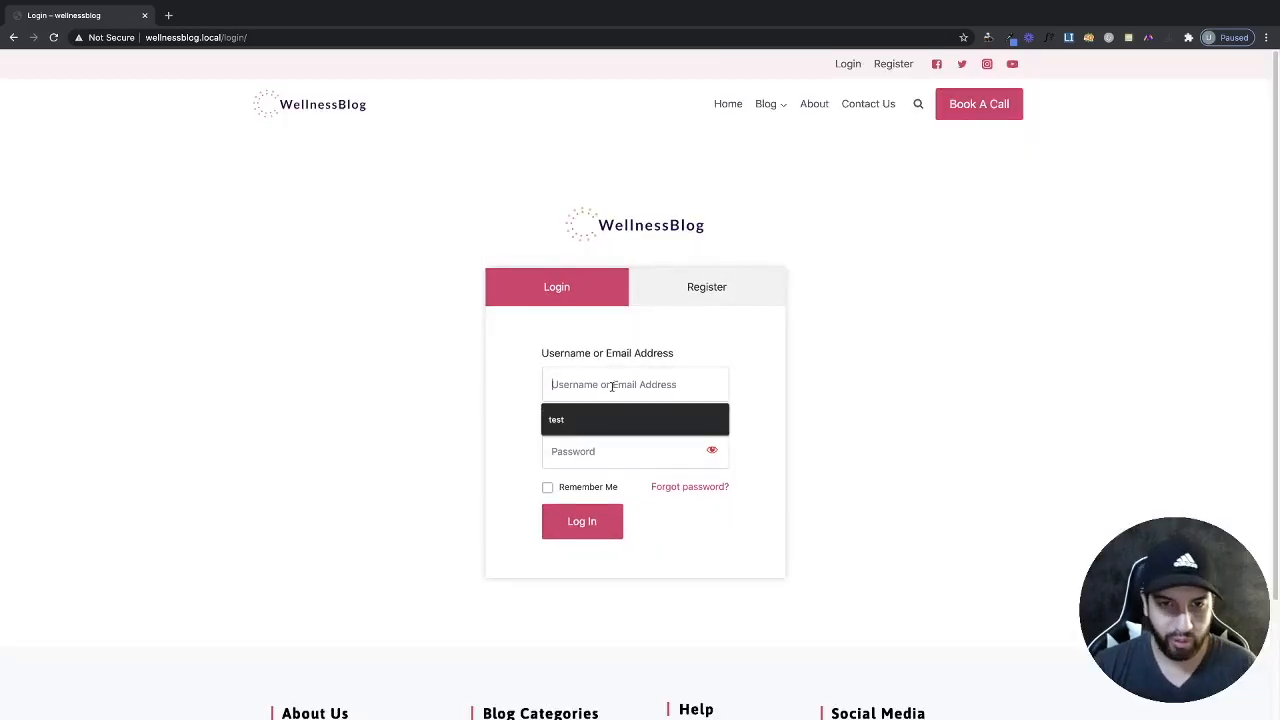
type("testte")
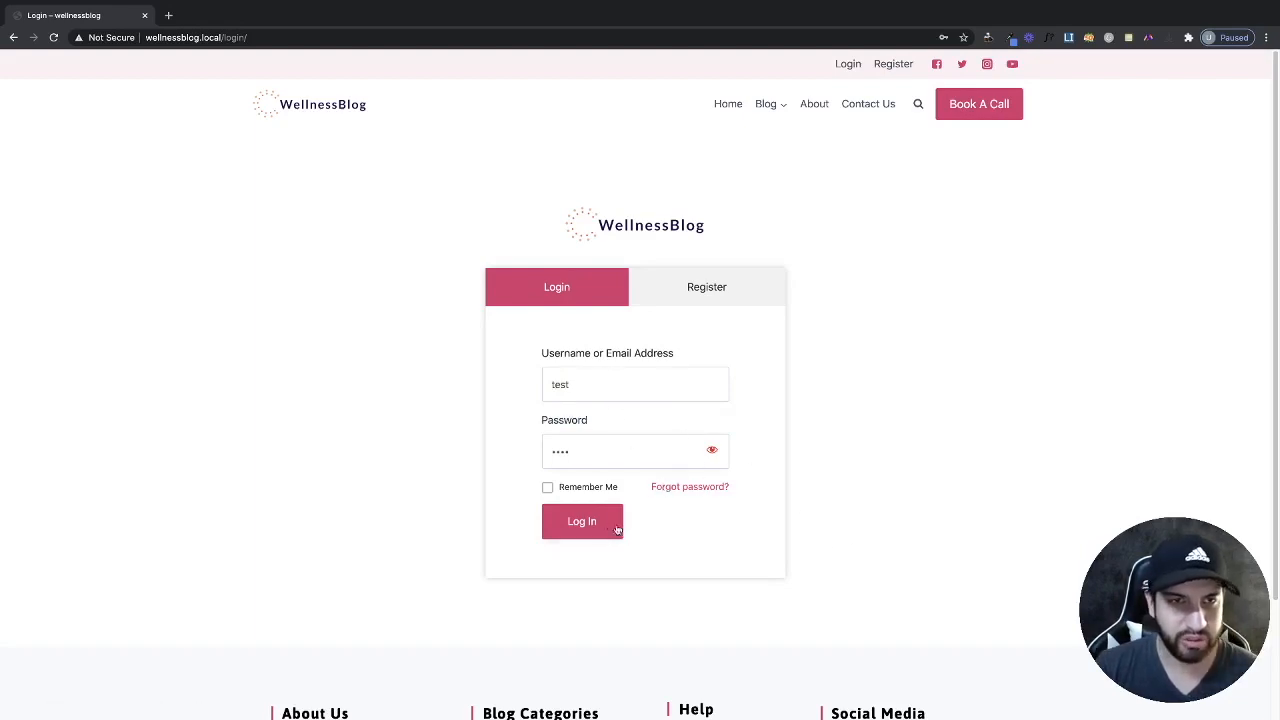
left_click(586, 522)
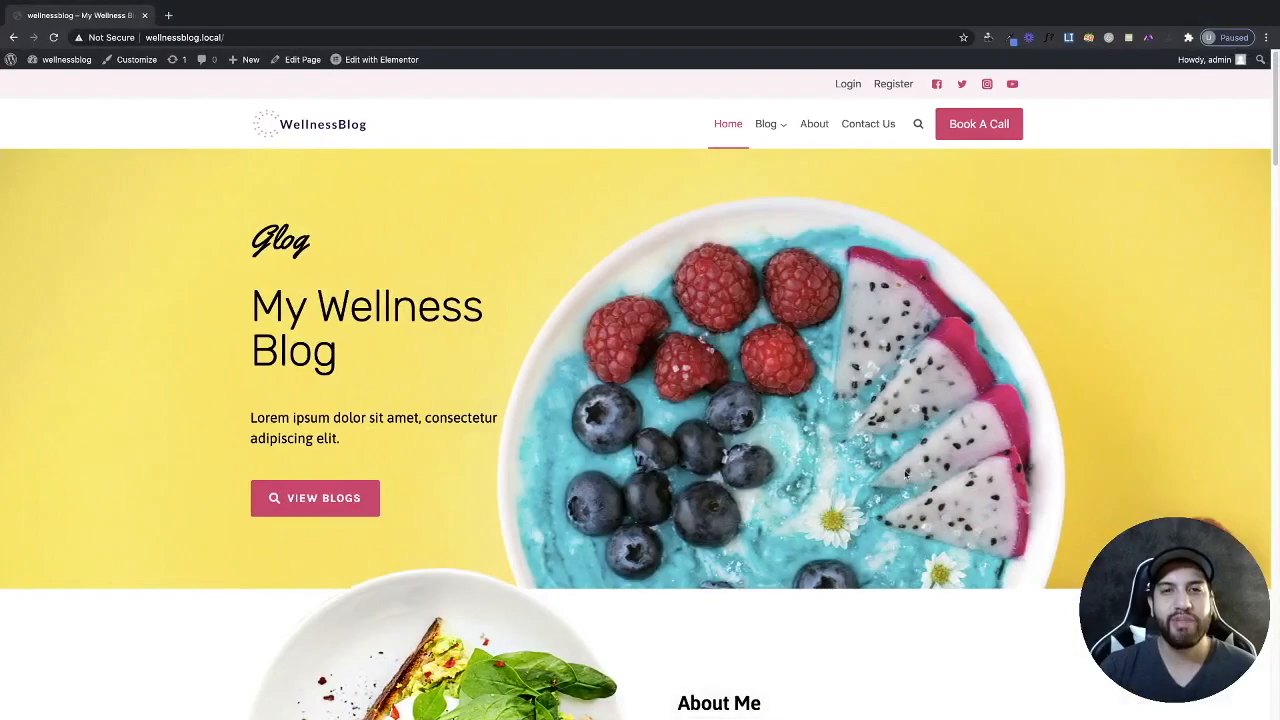
Scroll down through the homepage sections and back to the top.
scroll(907, 474, "down", 15)
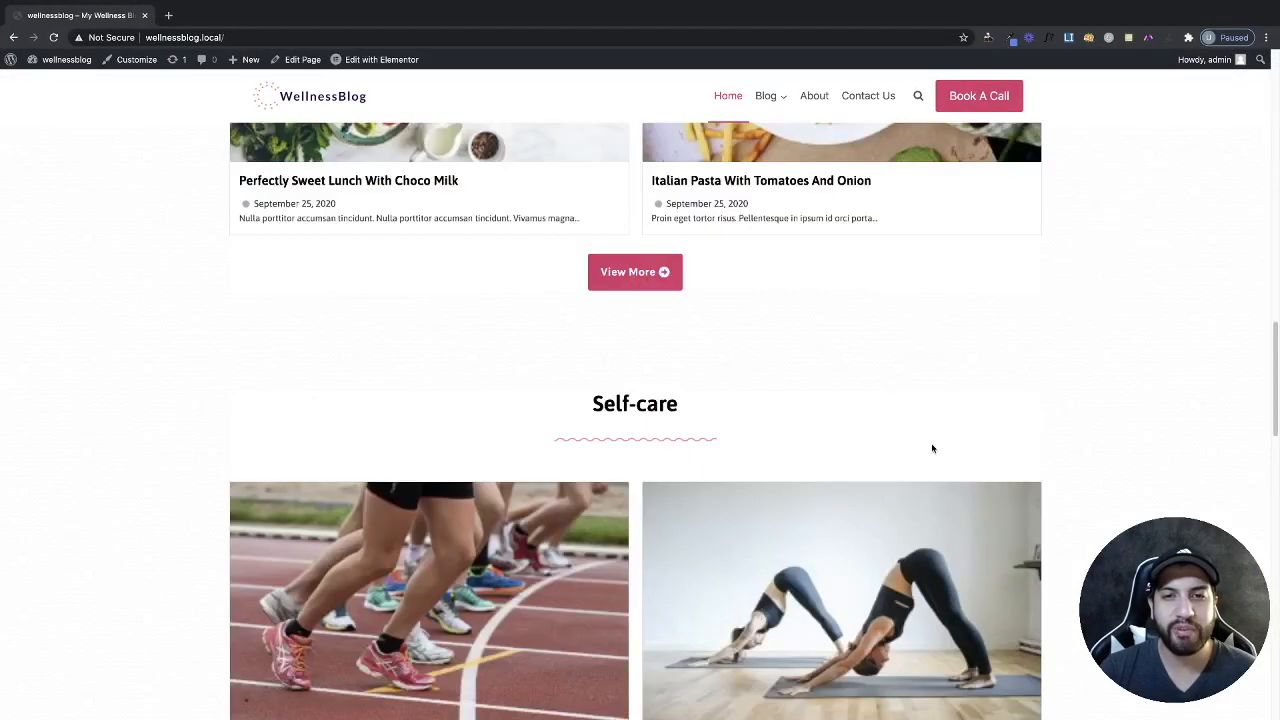
scroll(930, 448, "down", 4)
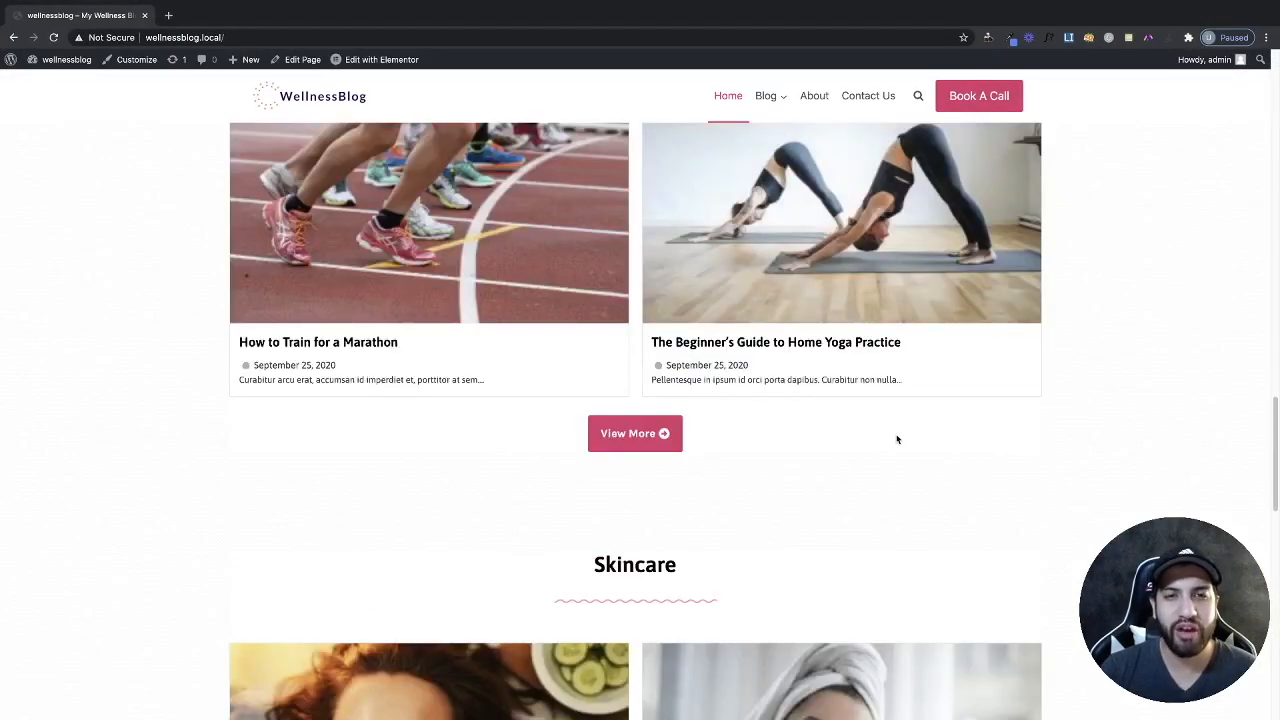
scroll(966, 453, "up", 20)
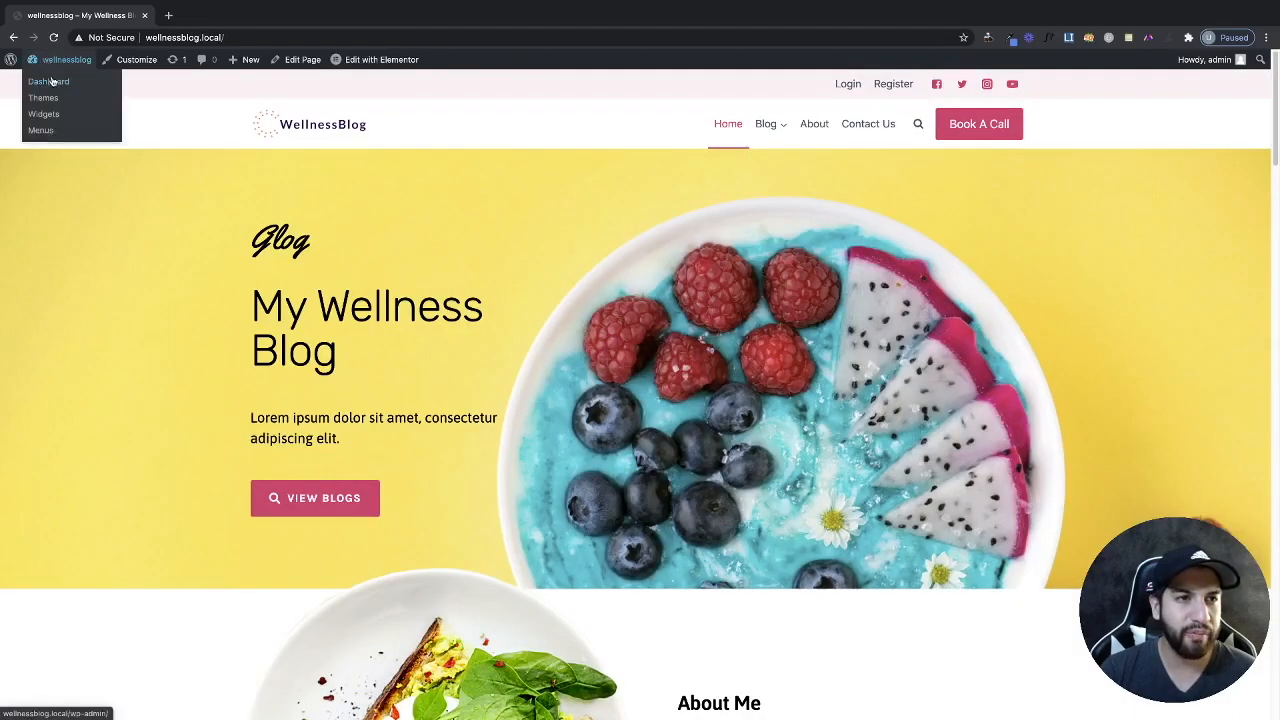
Search the Add Plugins page for 'elementor'.
left_click(52, 80)
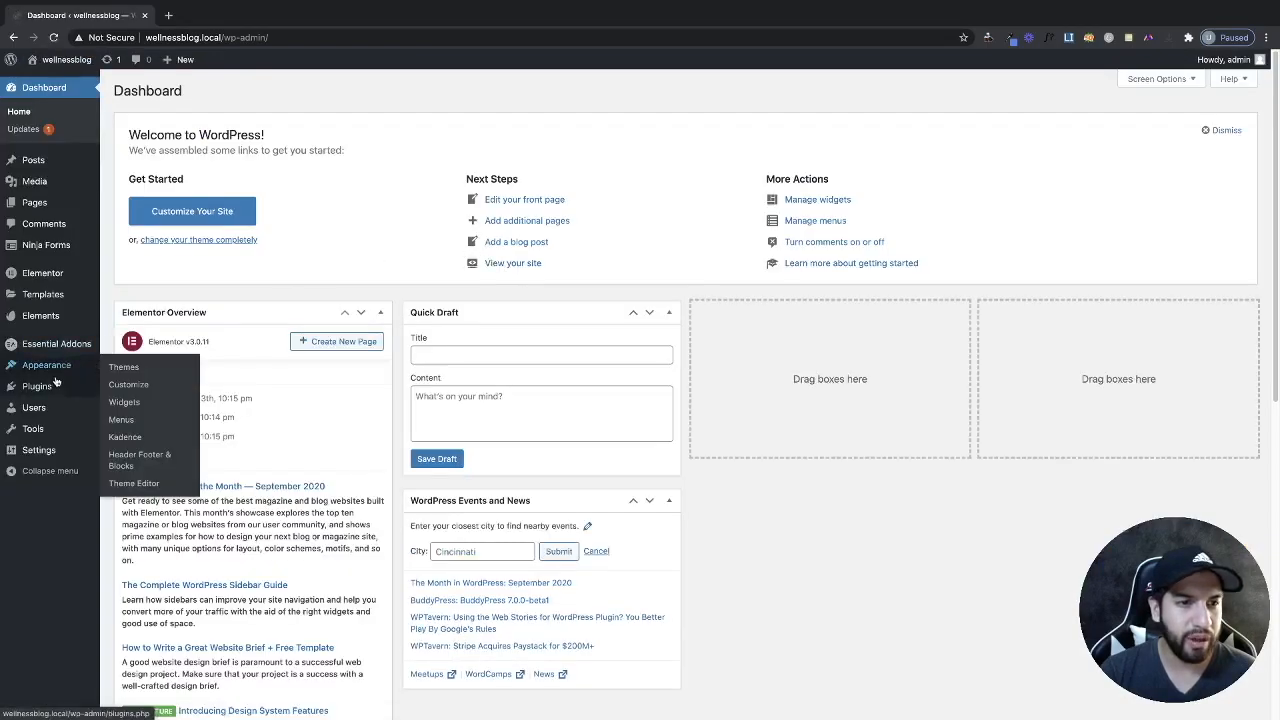
left_click(50, 389)
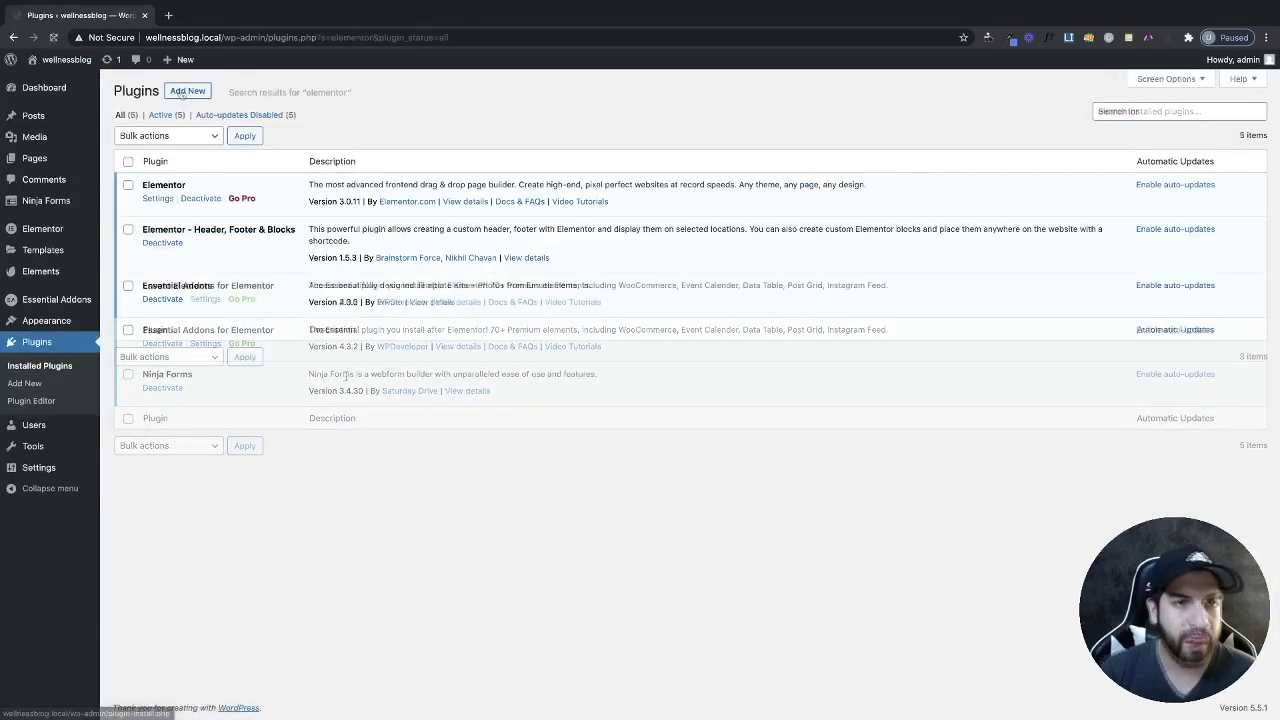
left_click(187, 91)
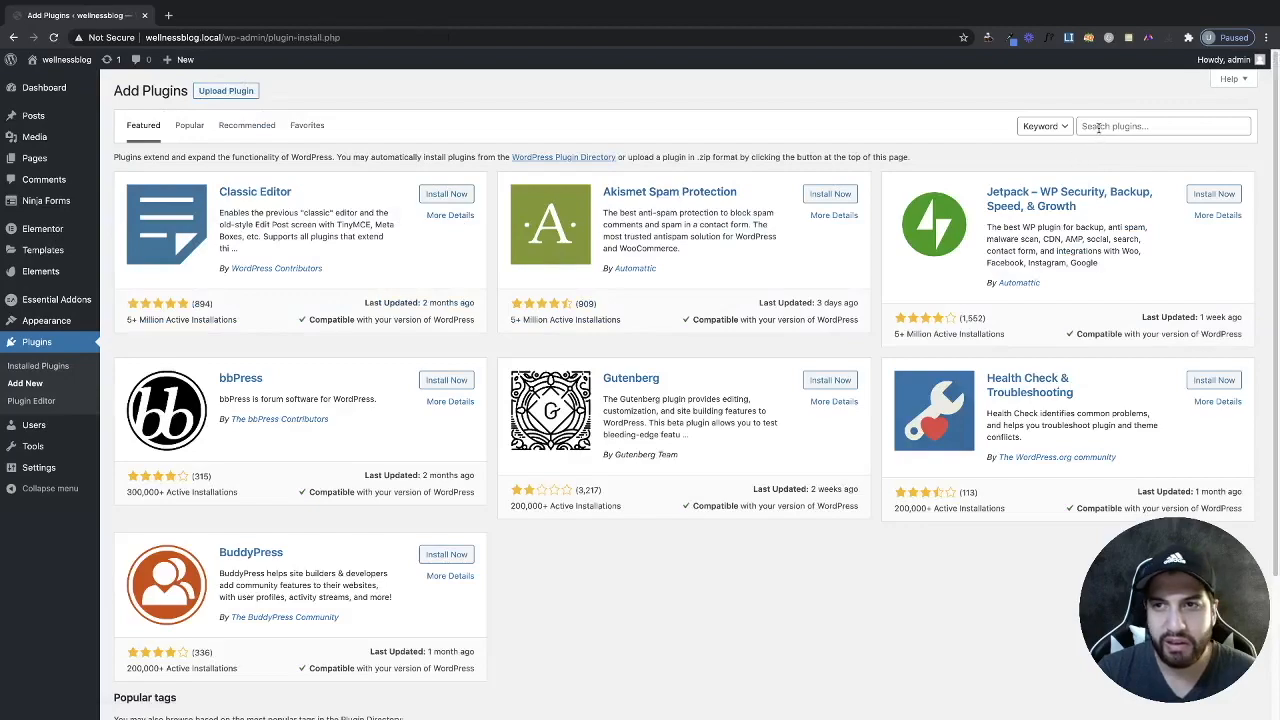
left_click(1098, 127)
type("ele")
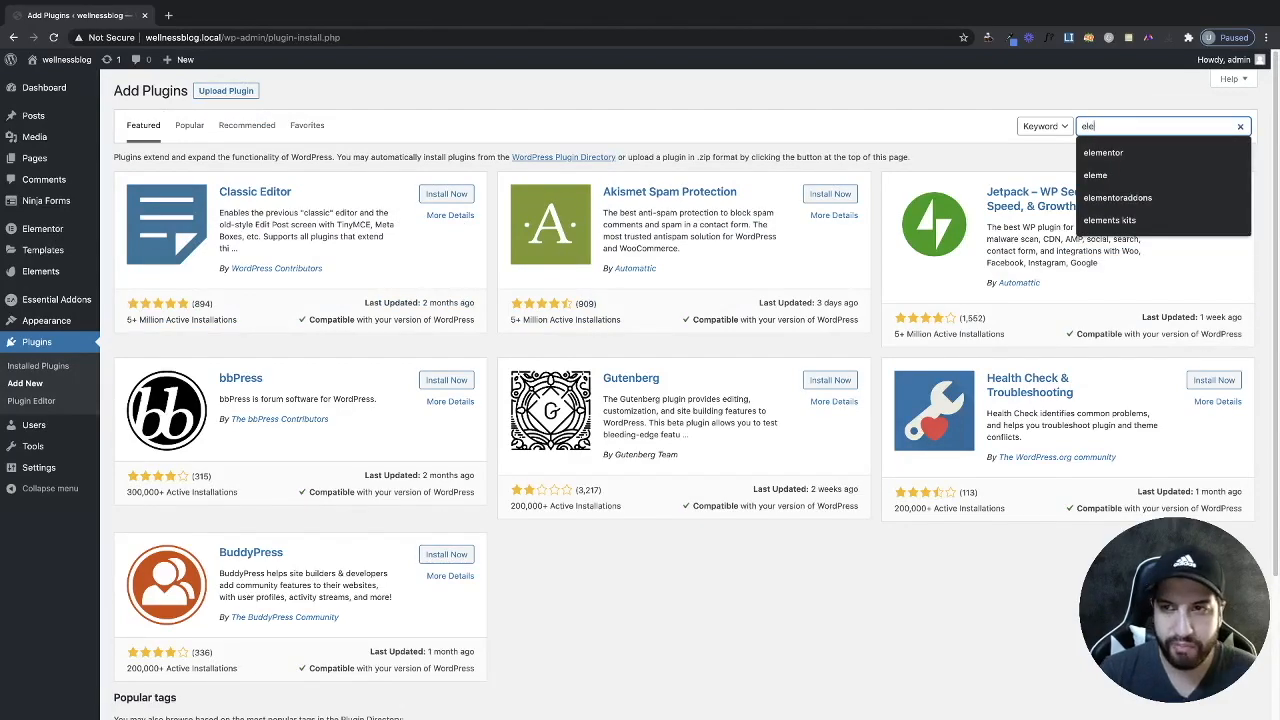
type("mentor")
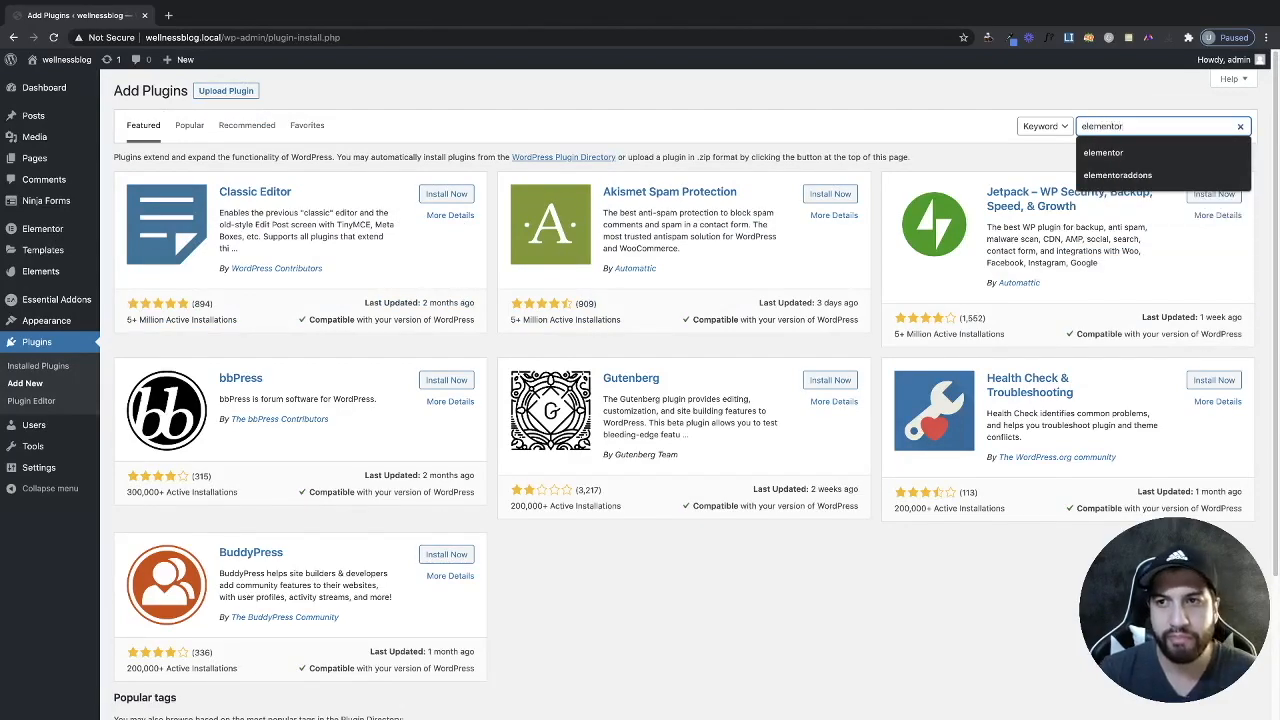
key("Return")
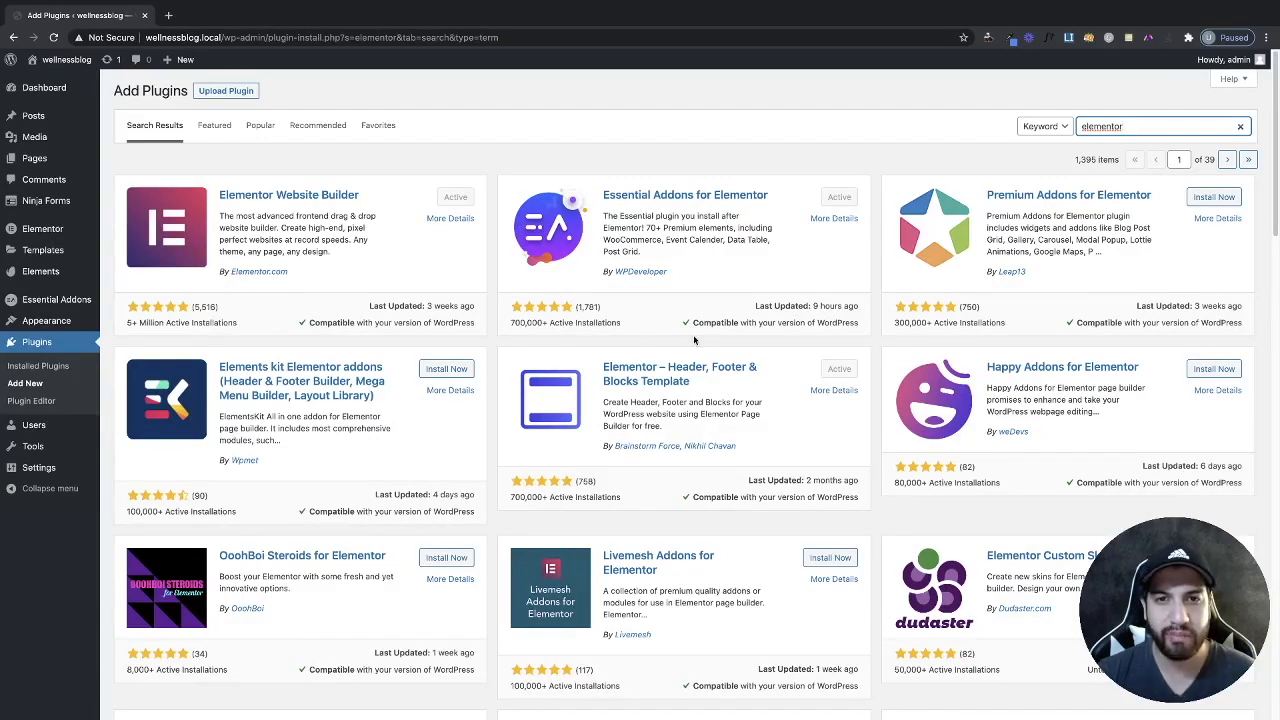
mouse_move(69, 251)
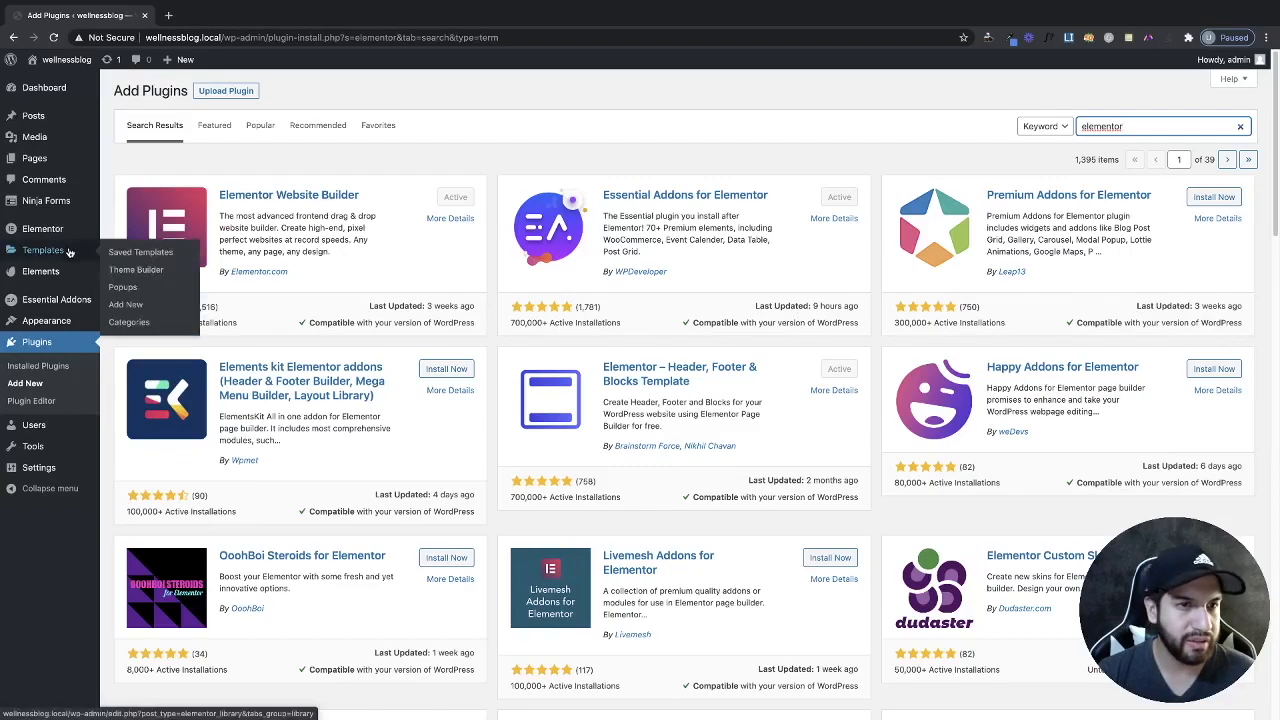
Create a Section-type template named 'Login' and open it in Elementor.
left_click(136, 308)
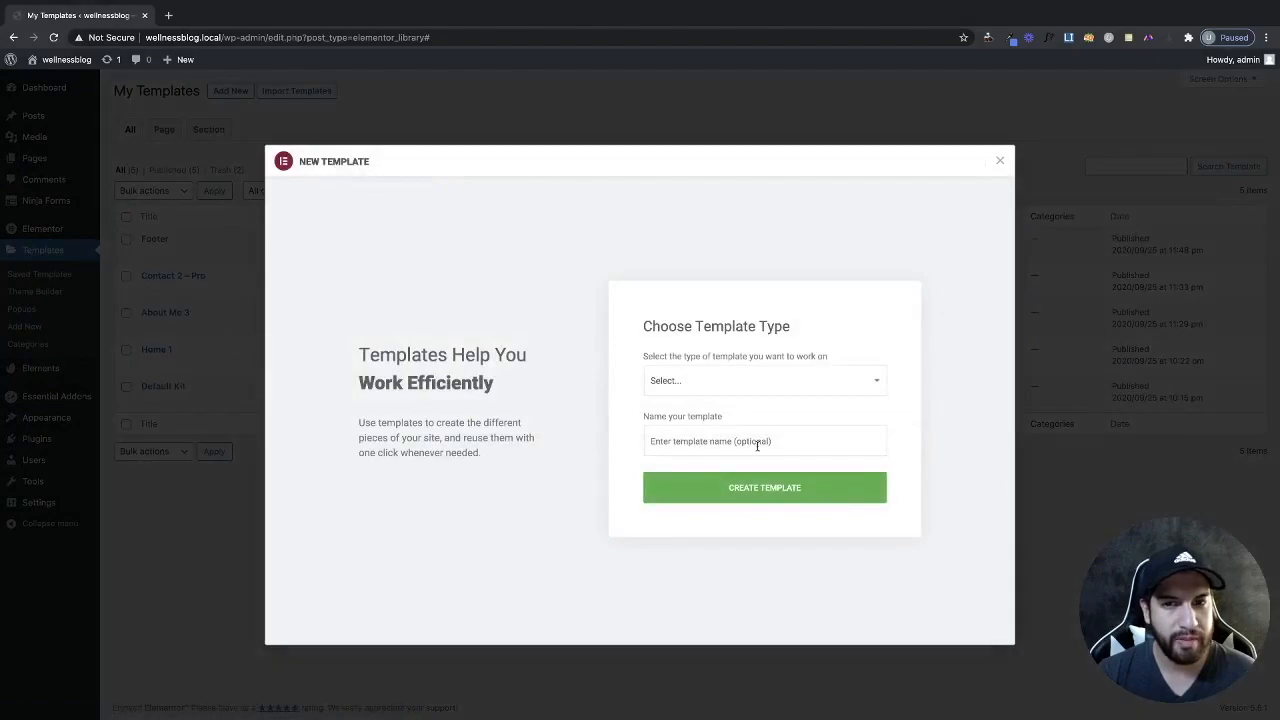
left_click(718, 388)
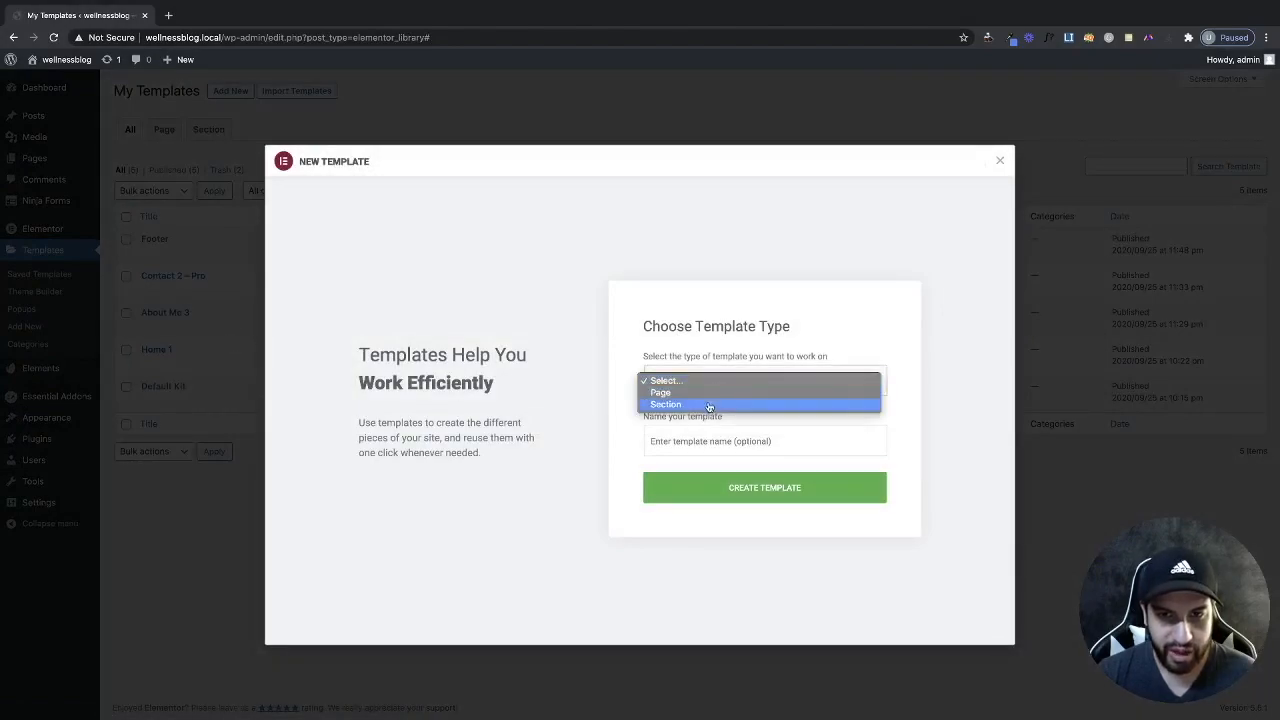
left_click(710, 404)
left_click(712, 446)
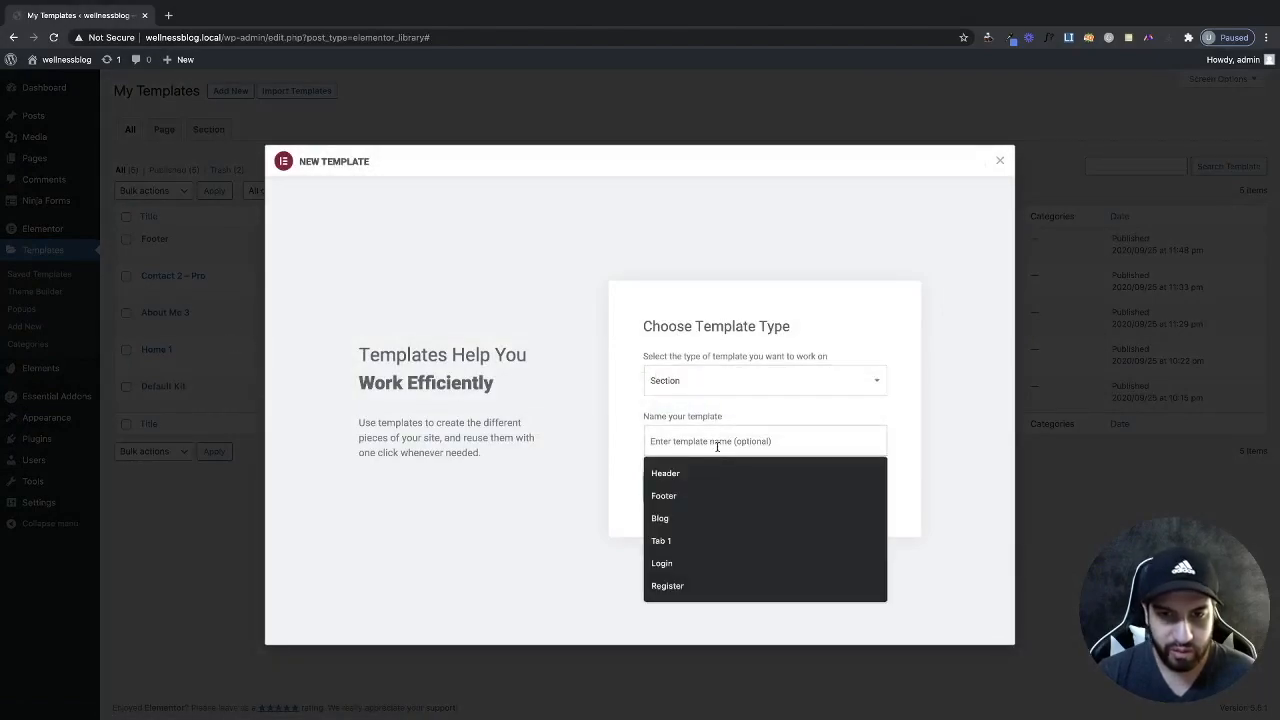
type("l")
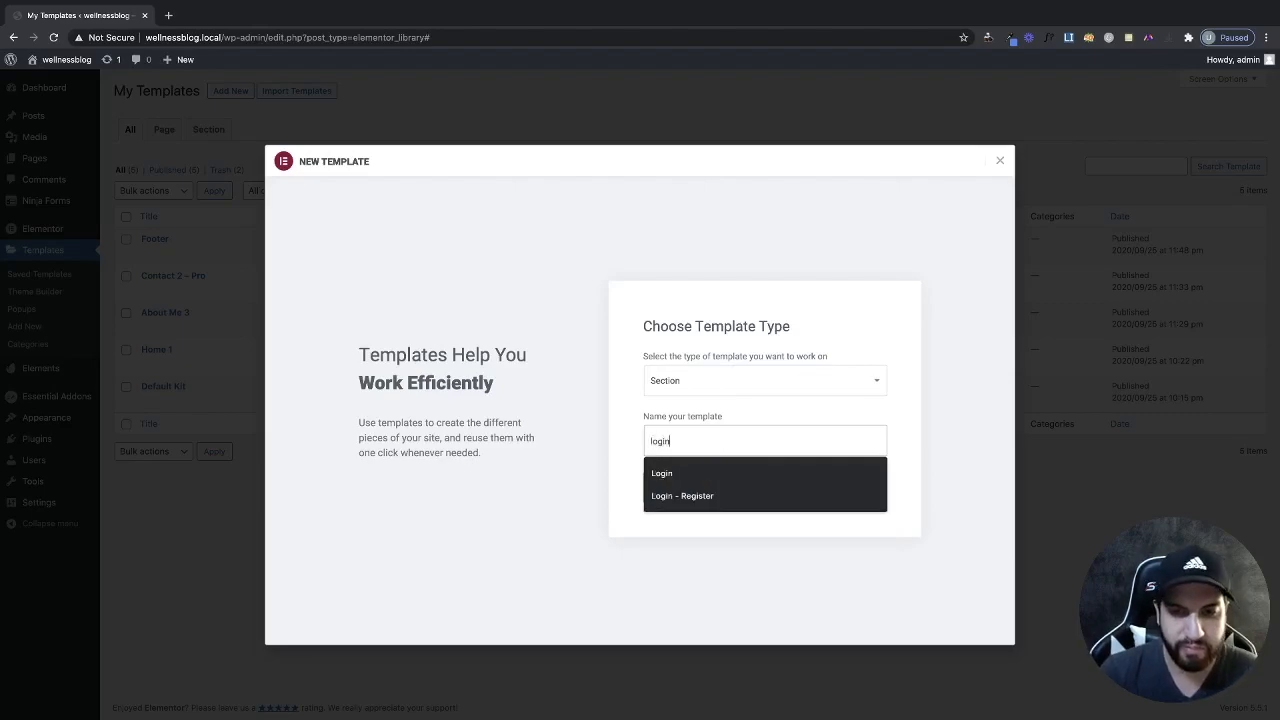
type("ogin")
left_click(697, 470)
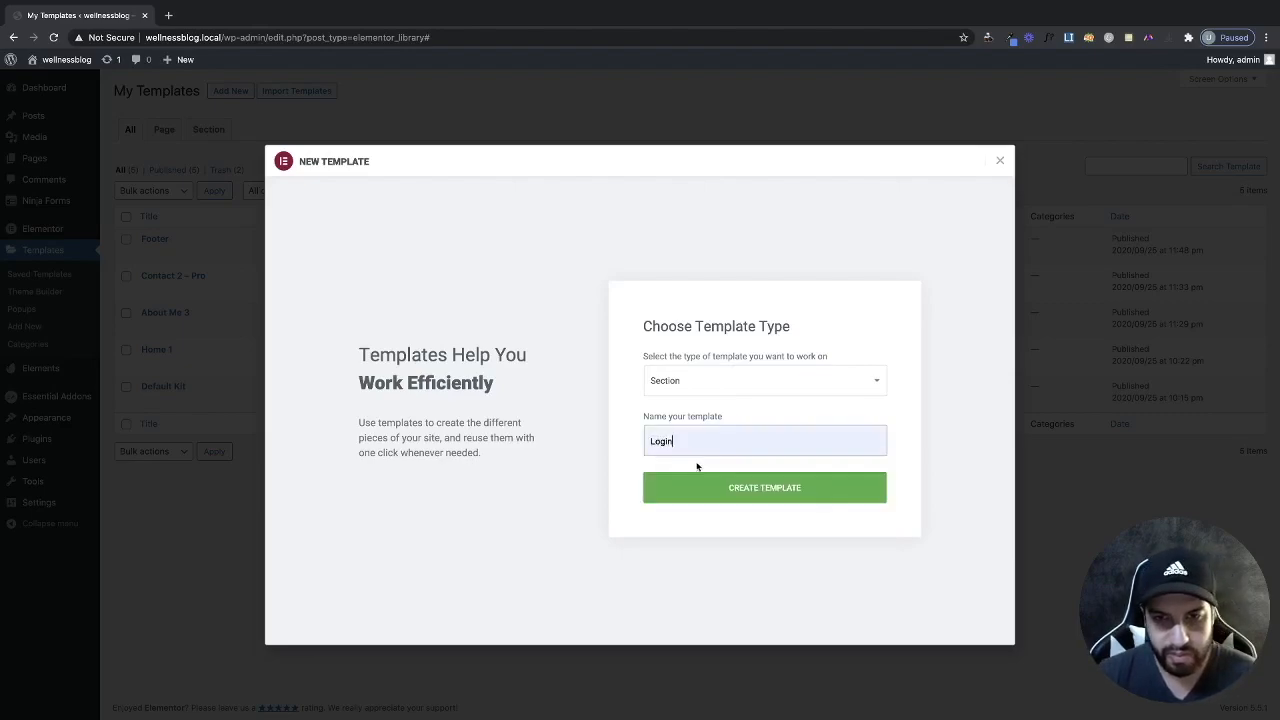
left_click(767, 495)
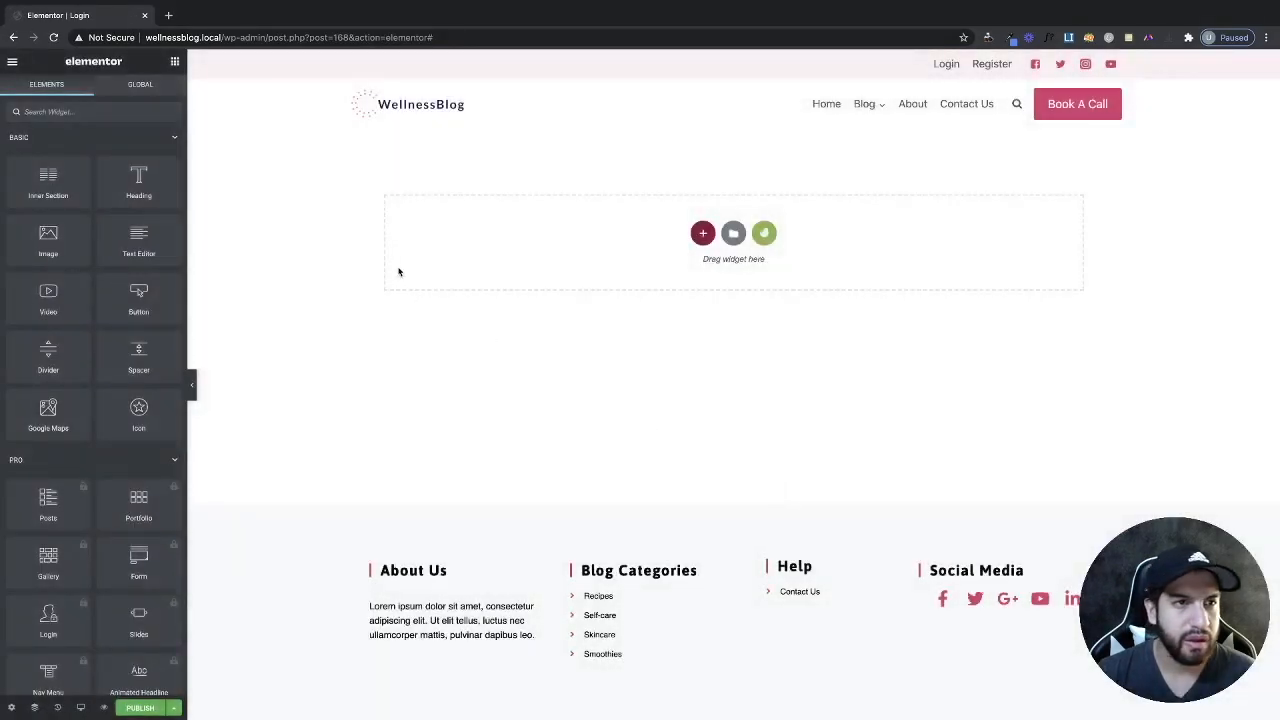
Find the Login | Register Form widget and drop it into the empty section.
left_click(118, 118)
type("login")
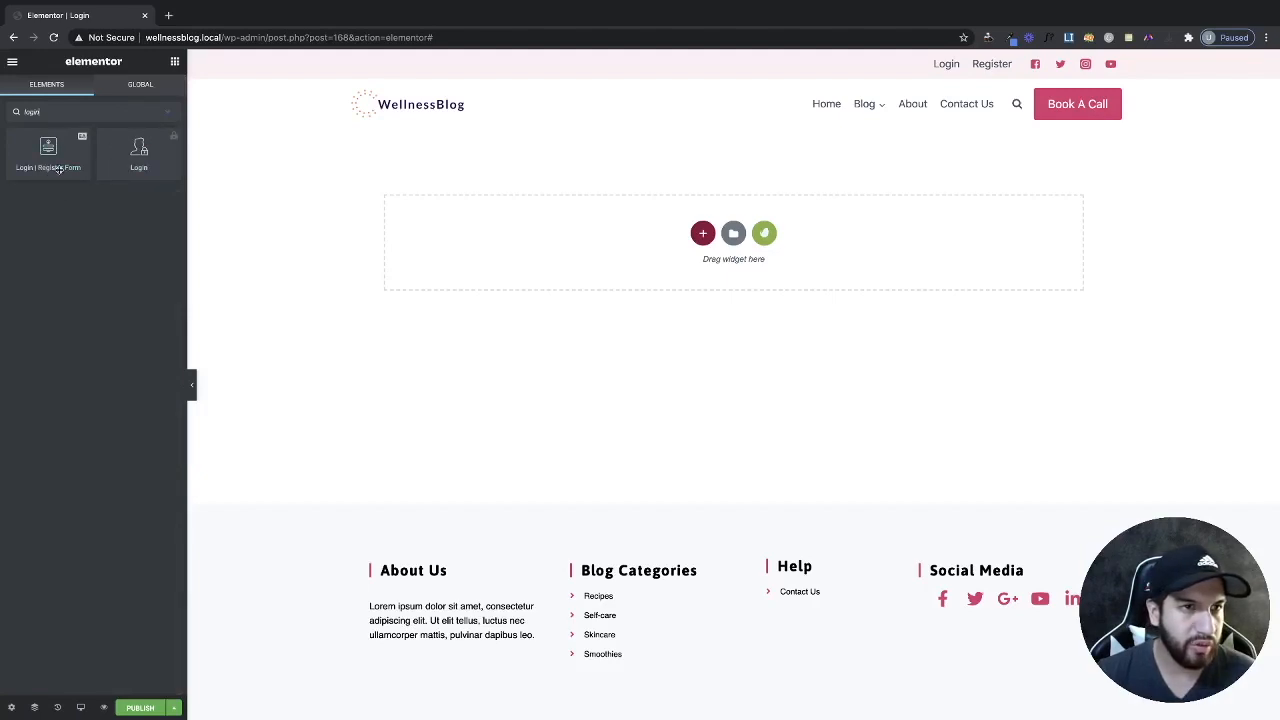
left_click_drag(42, 152, 693, 240)
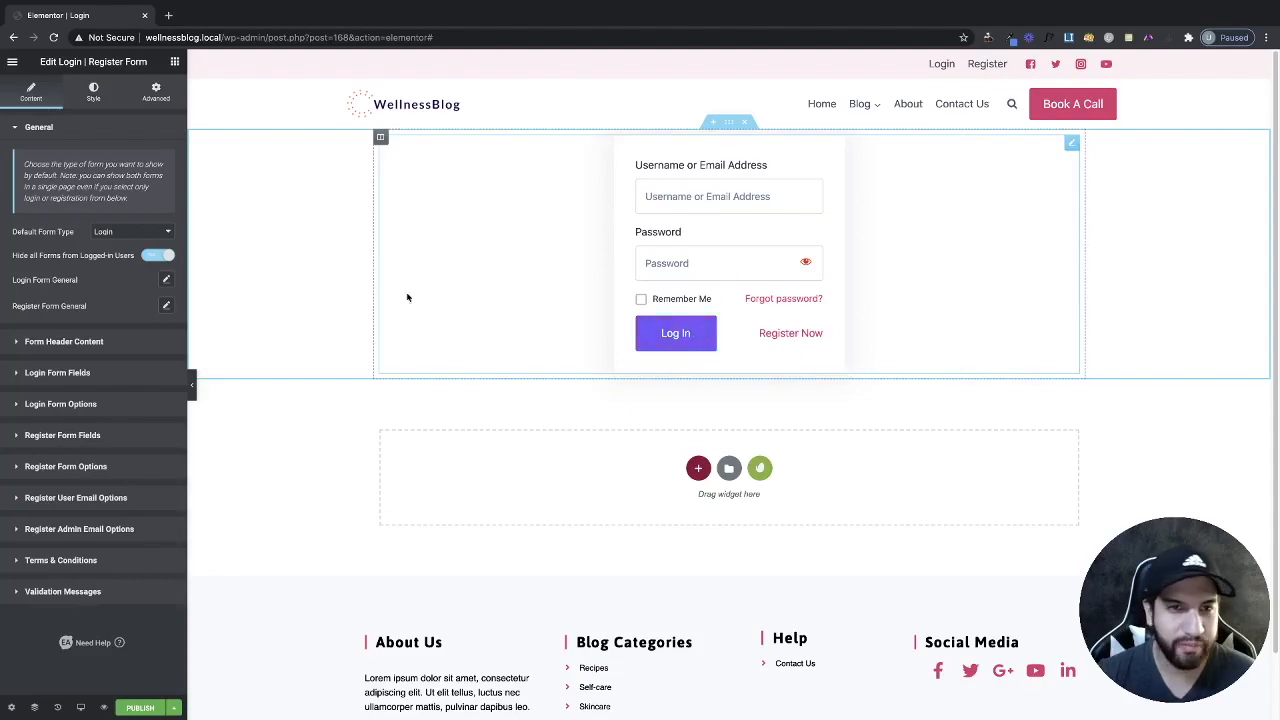
Switch Default Form Type to Registration and then back to Login.
left_click(110, 232)
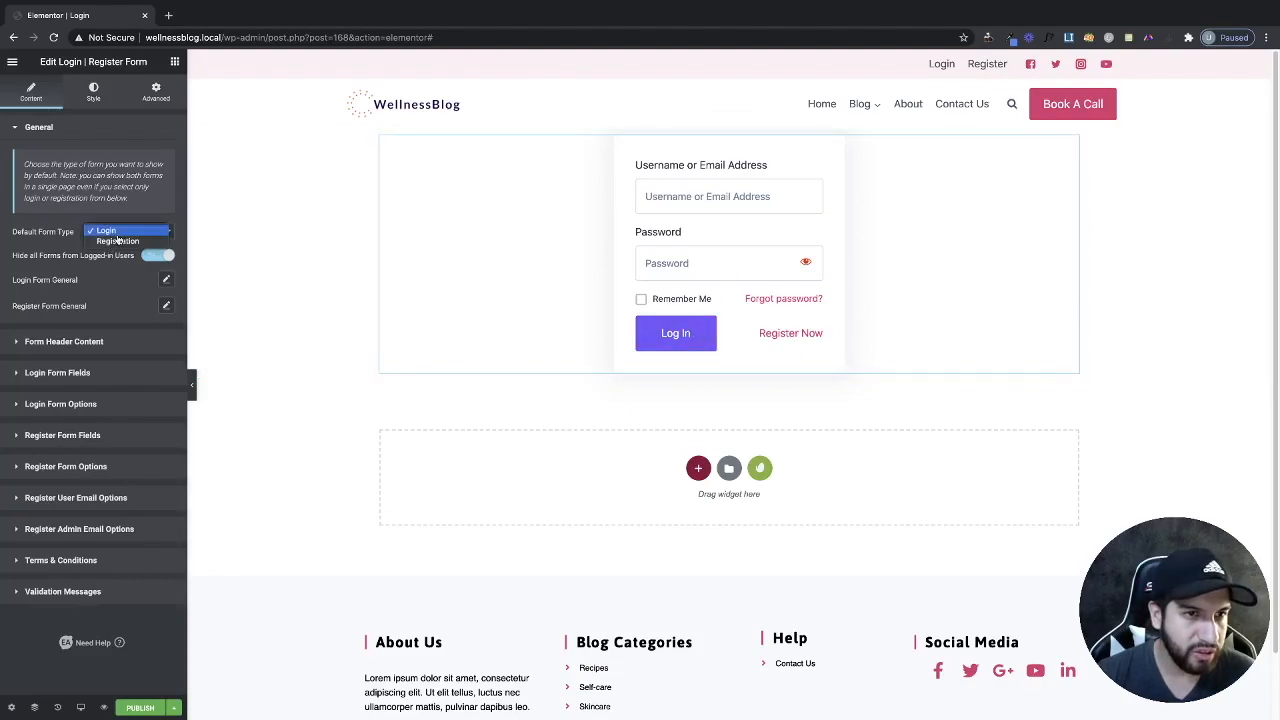
left_click(117, 241)
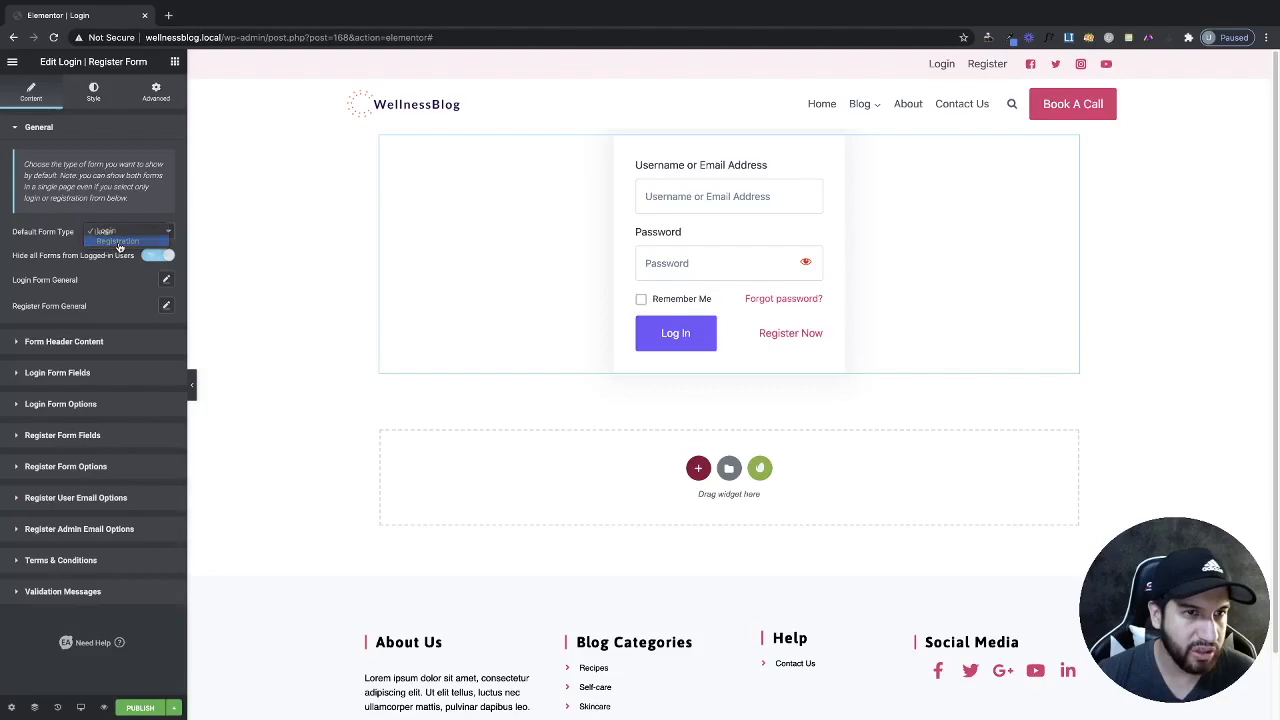
left_click(117, 236)
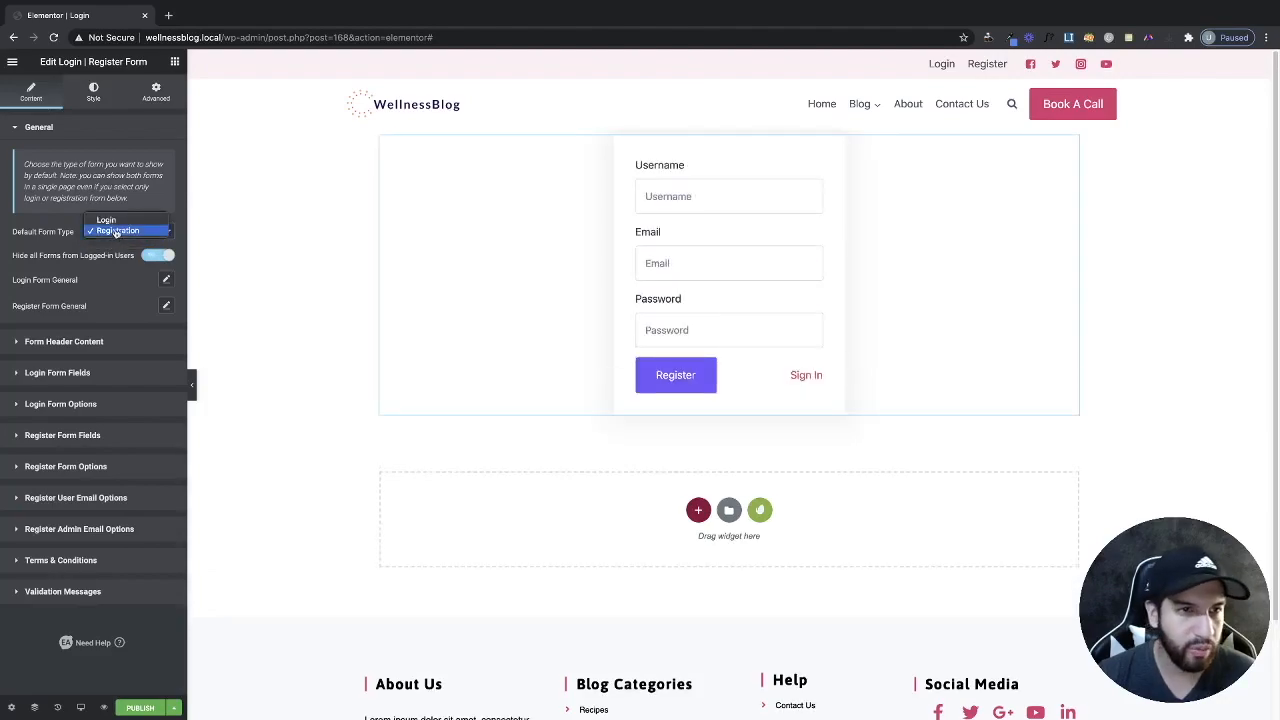
left_click(118, 218)
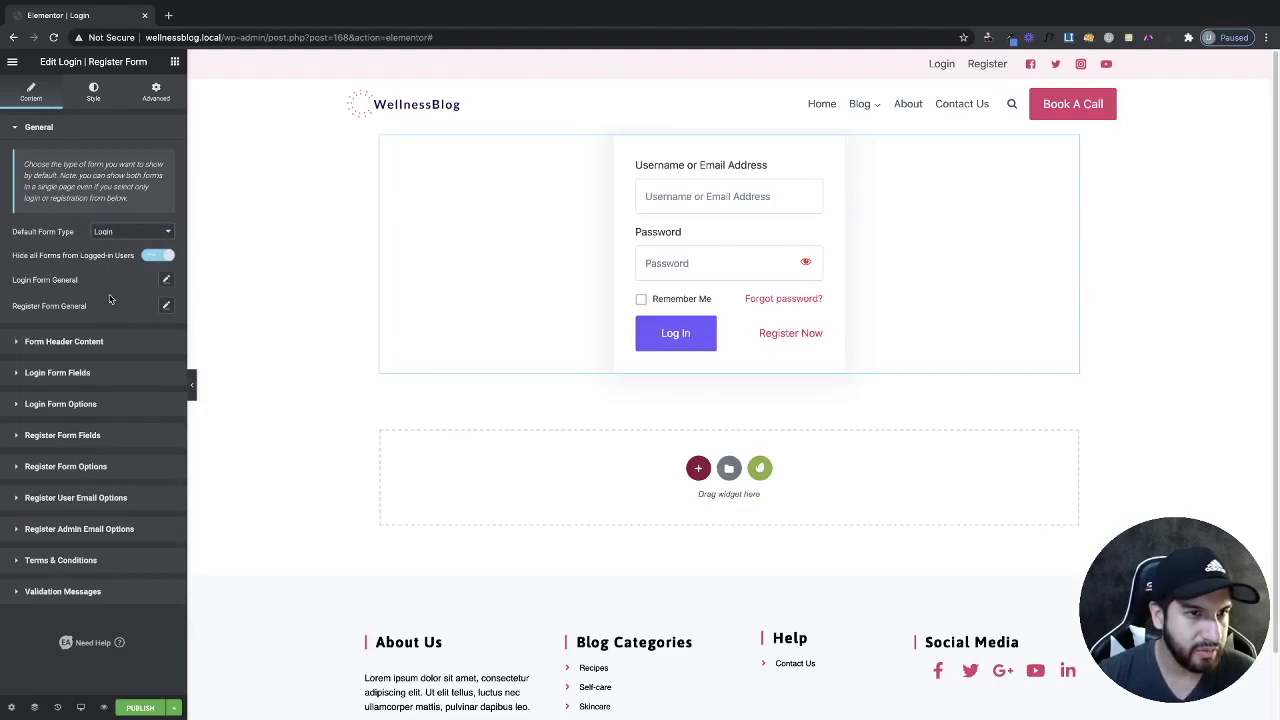
Turn off Show Register Link and Show Logout Link in the login form's general settings.
left_click(165, 281)
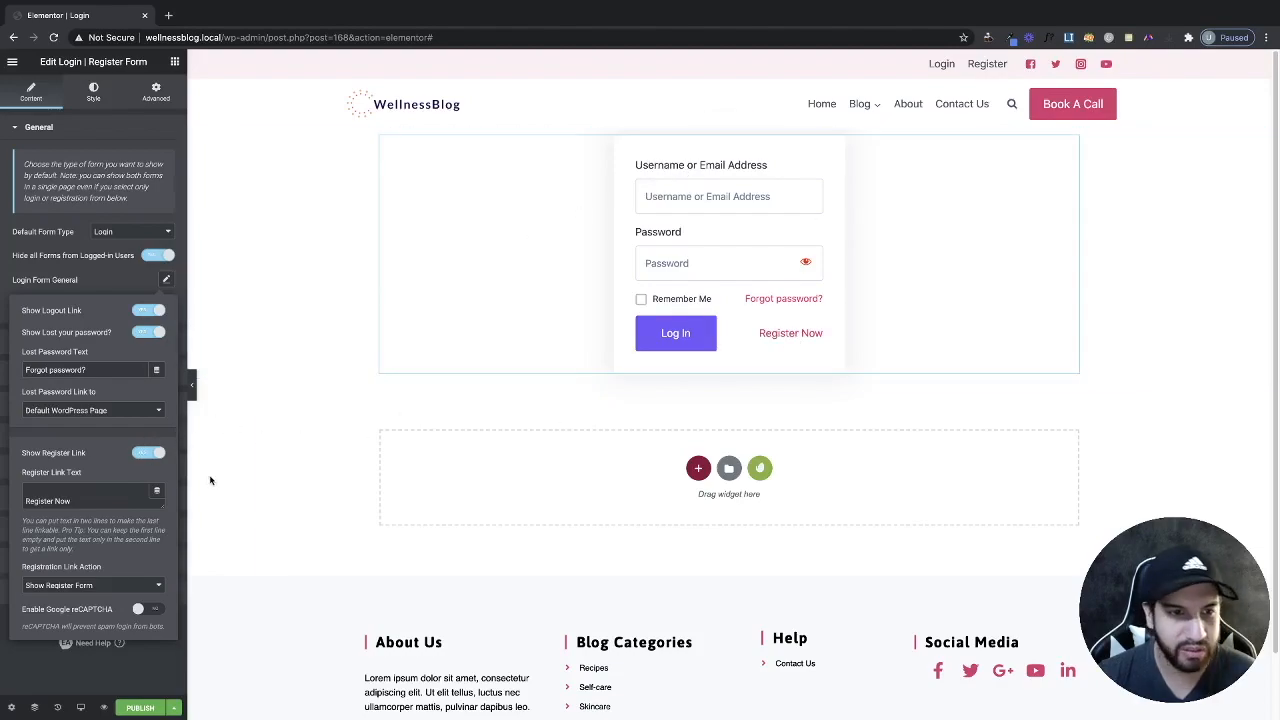
left_click(143, 455)
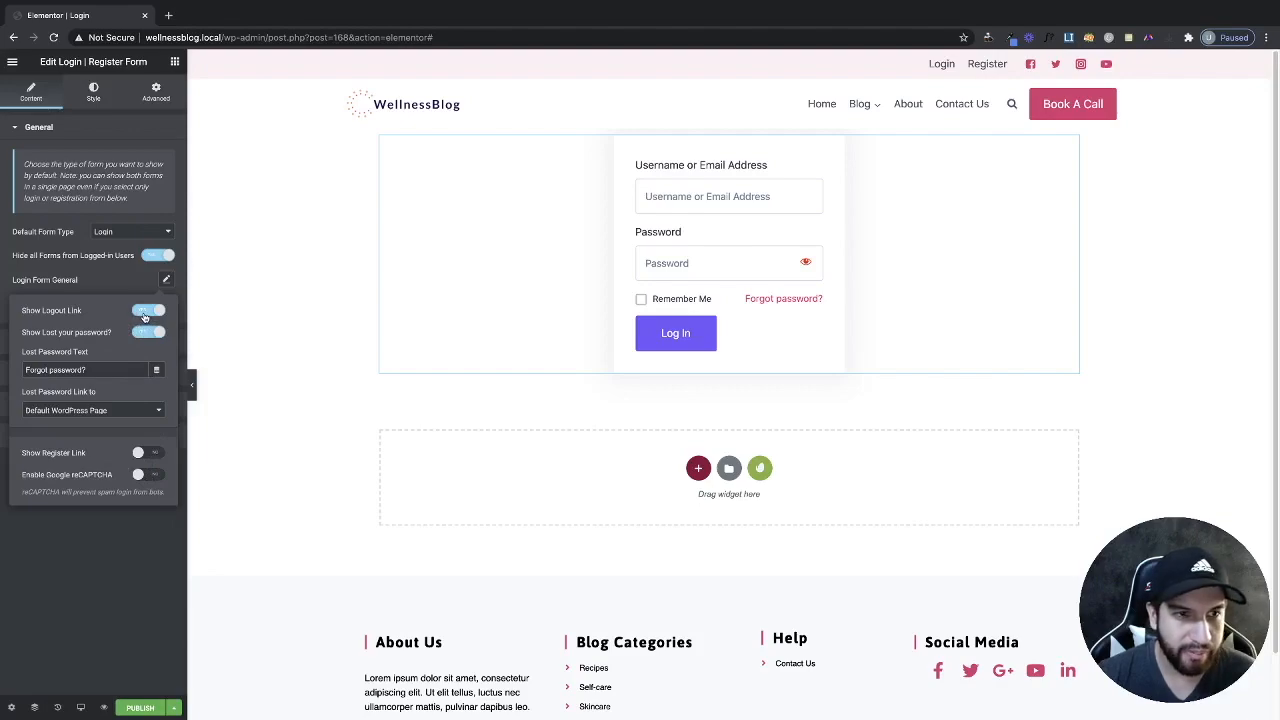
left_click(146, 313)
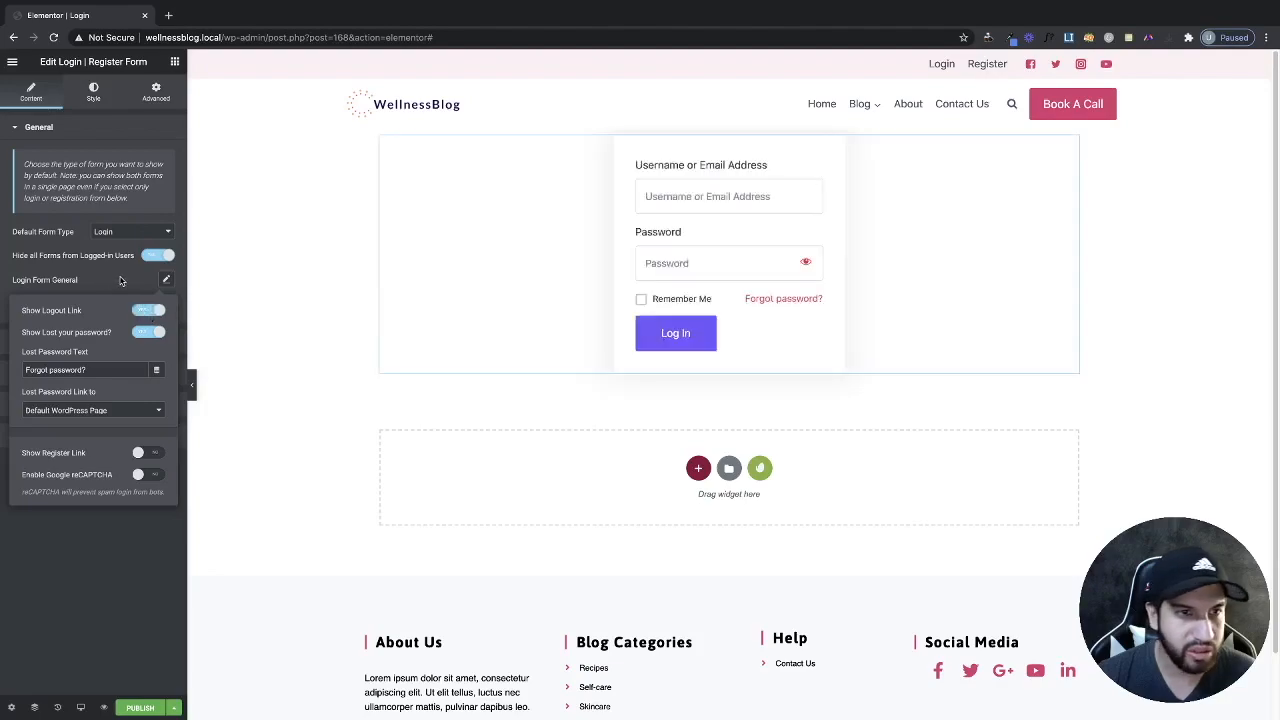
left_click(117, 290)
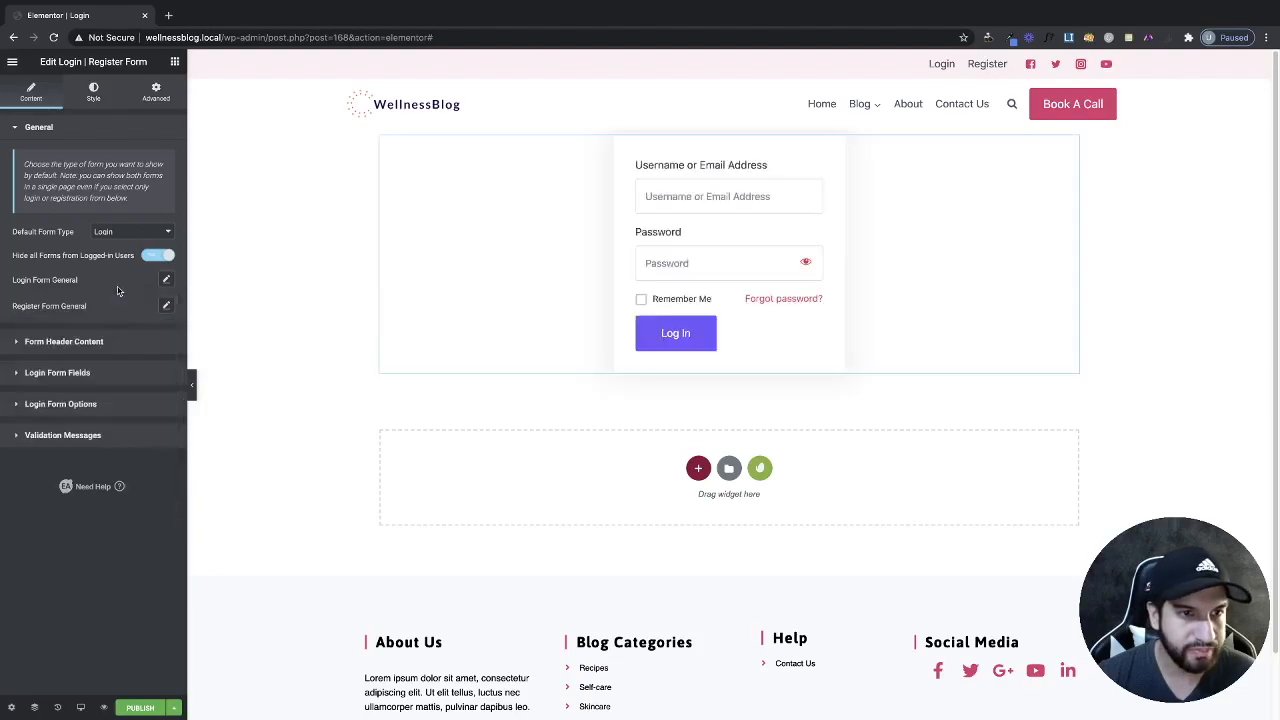
Insert the WellnessBlog logo as the form header logo.
left_click(118, 345)
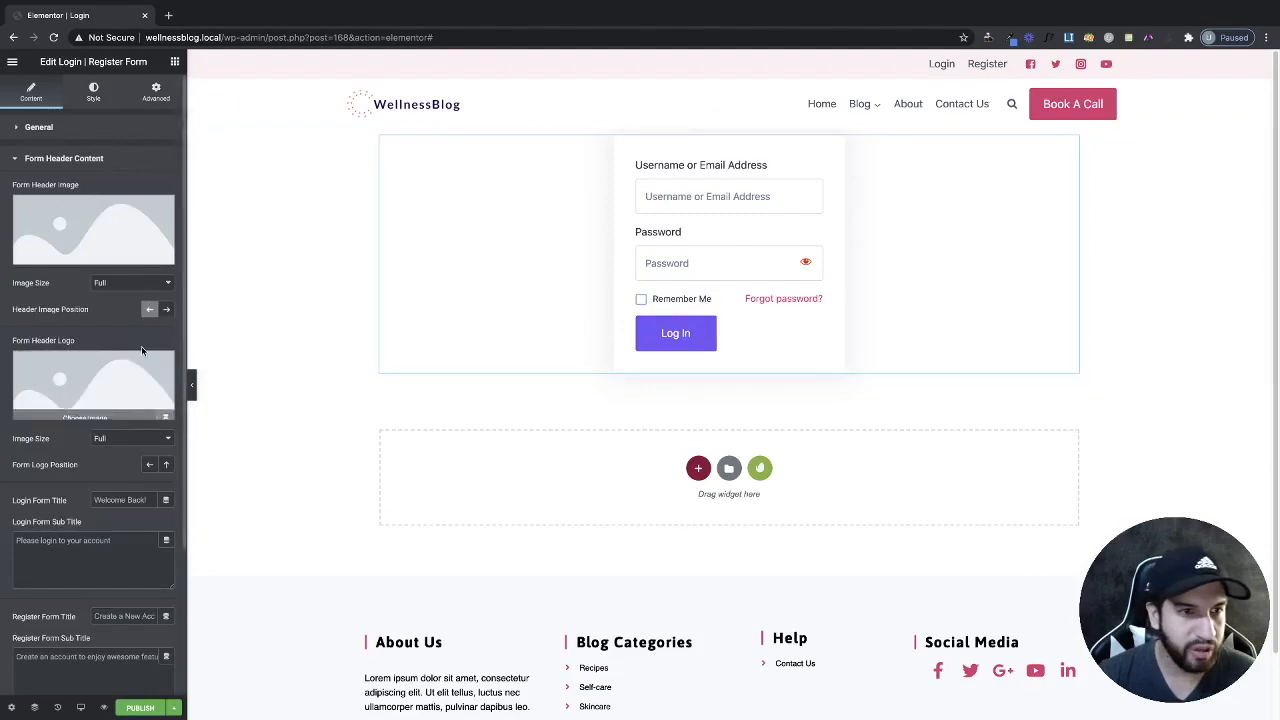
left_click(60, 378)
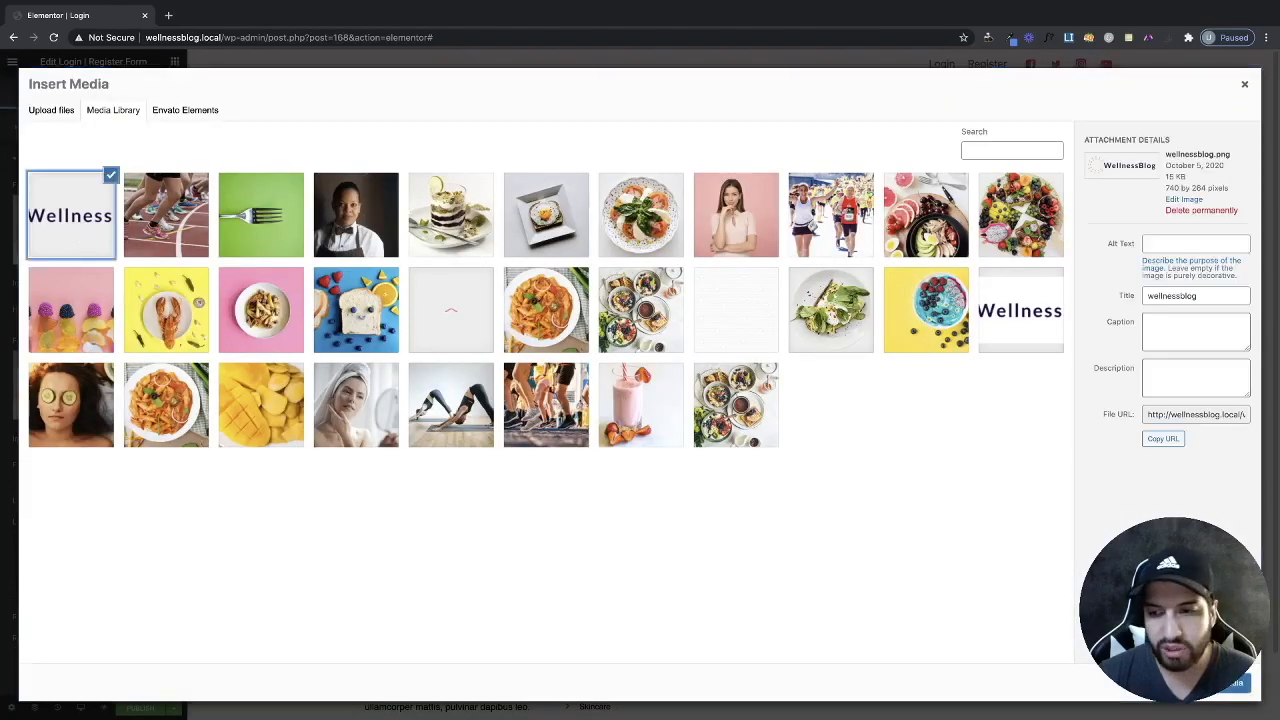
left_click(1236, 683)
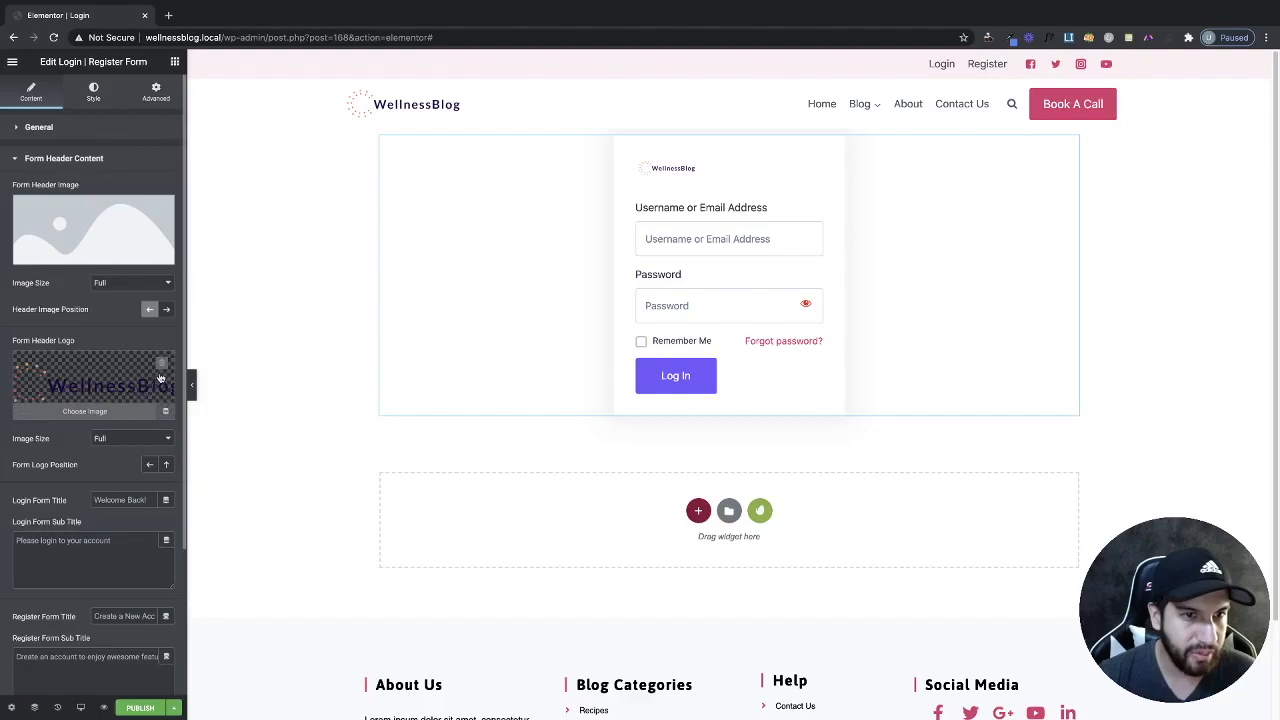
Remove the header logo and expand the Login Form Fields settings.
left_click(160, 362)
scroll(102, 392, "down", 4)
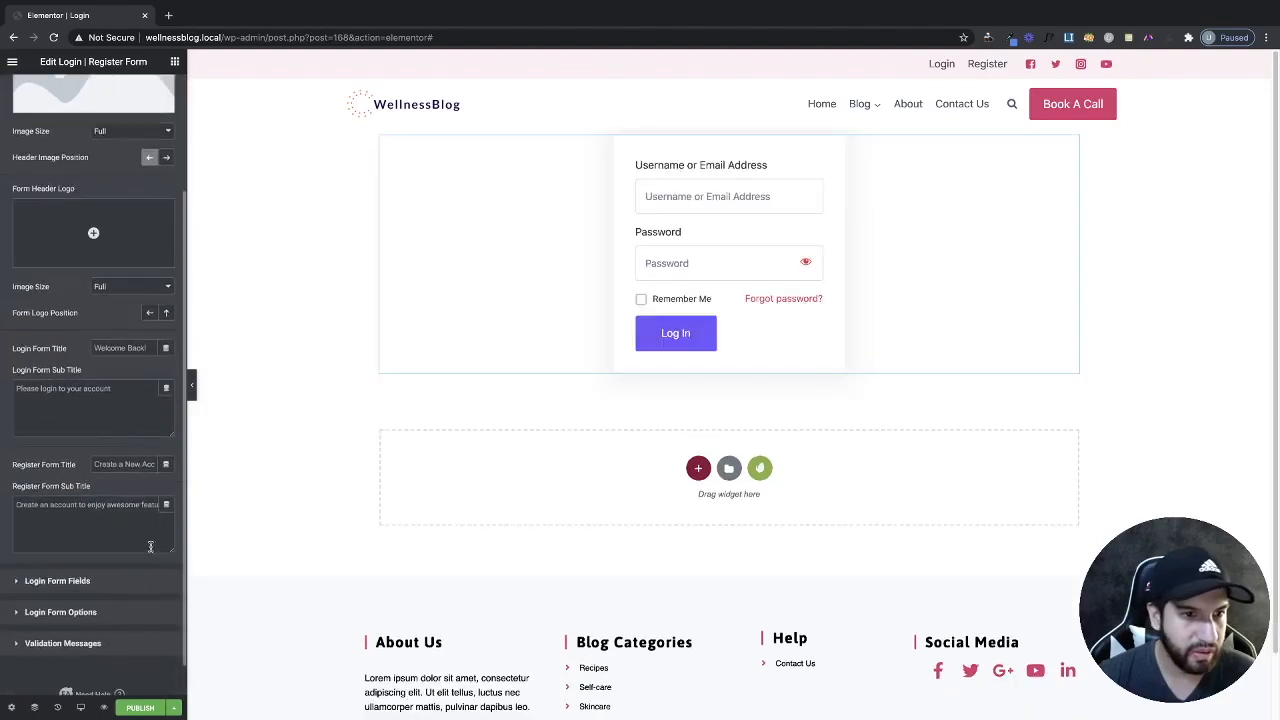
left_click(85, 544)
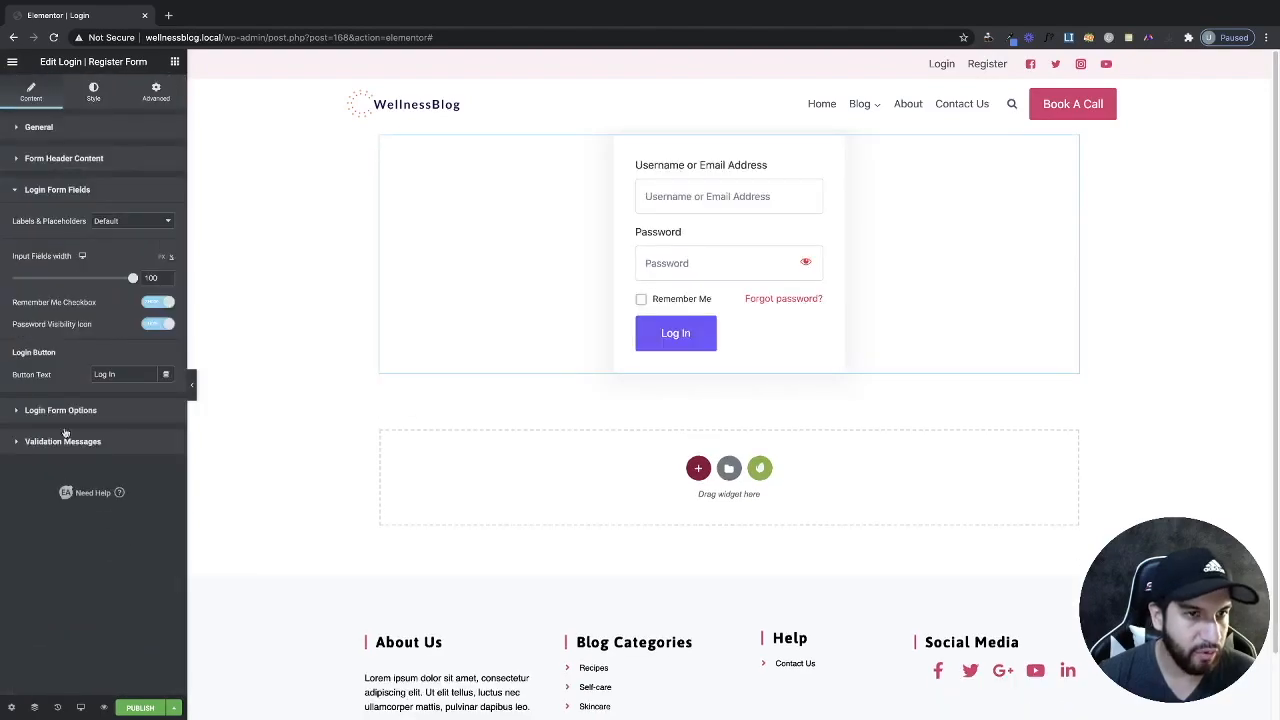
left_click(115, 222)
left_click(127, 230)
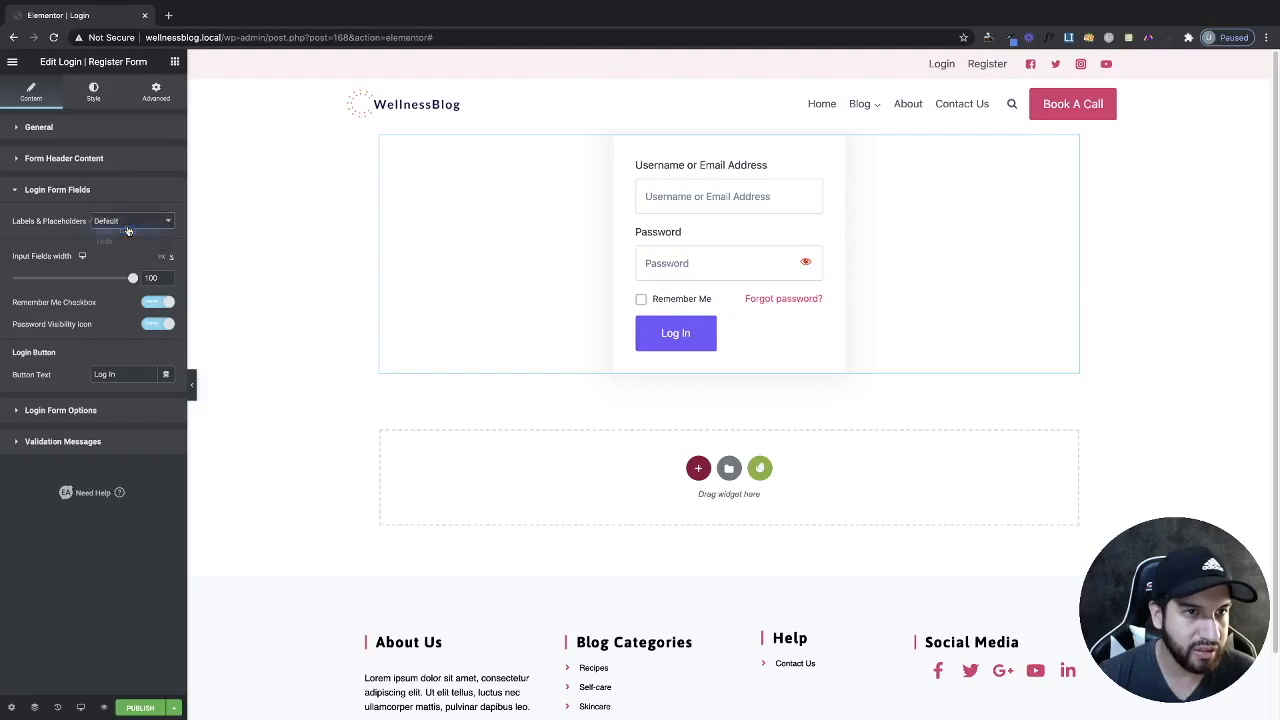
left_click(122, 288)
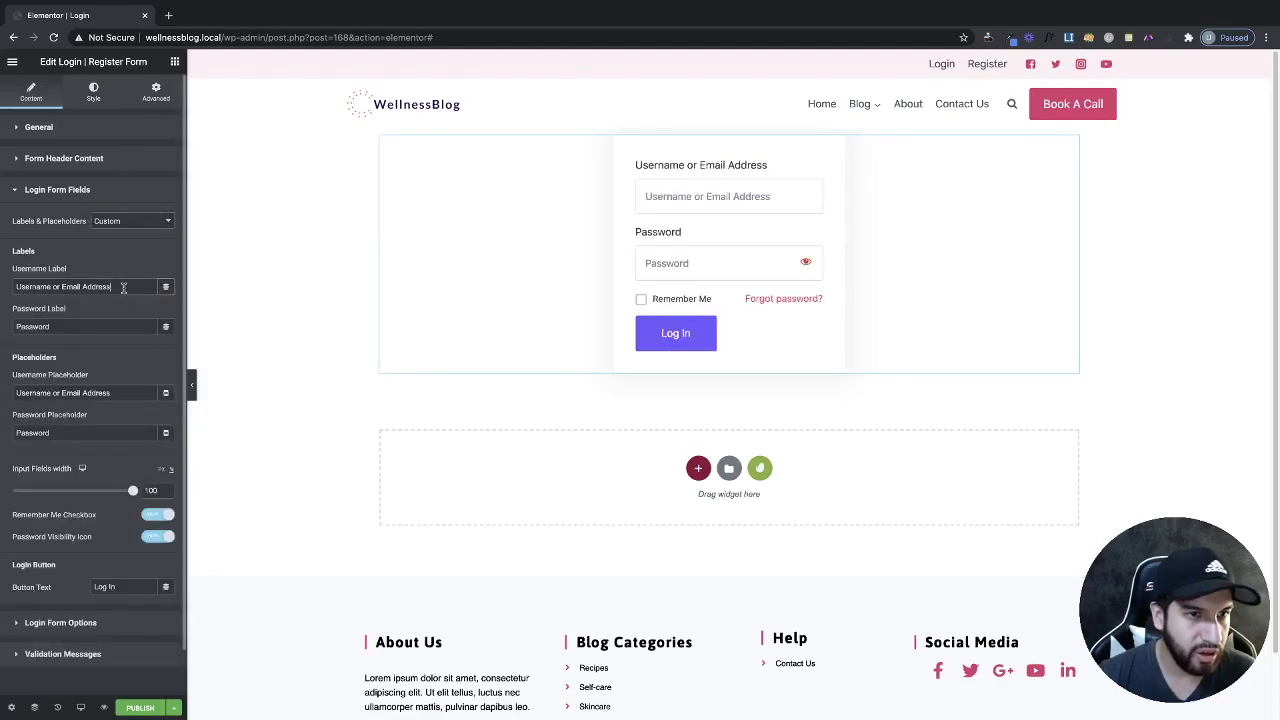
left_click(110, 327)
left_click(120, 394)
left_click(128, 431)
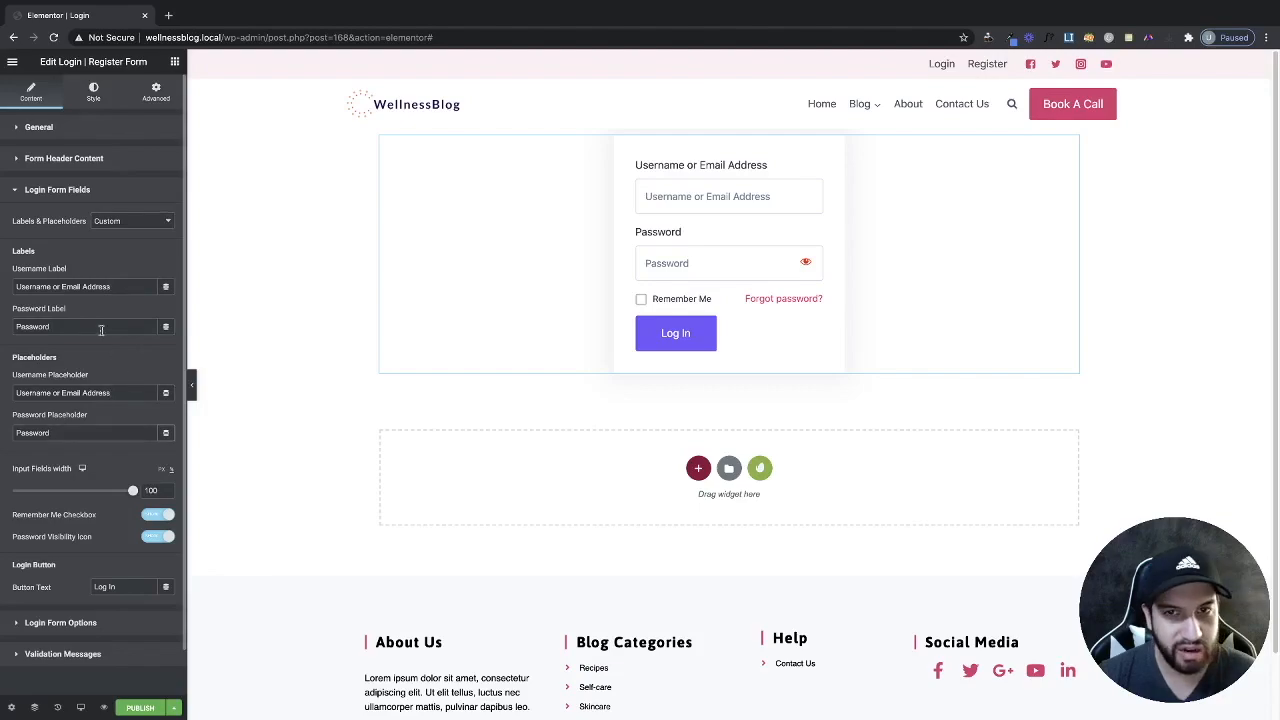
scroll(107, 365, "down", 1)
left_click(110, 175)
left_click(112, 161)
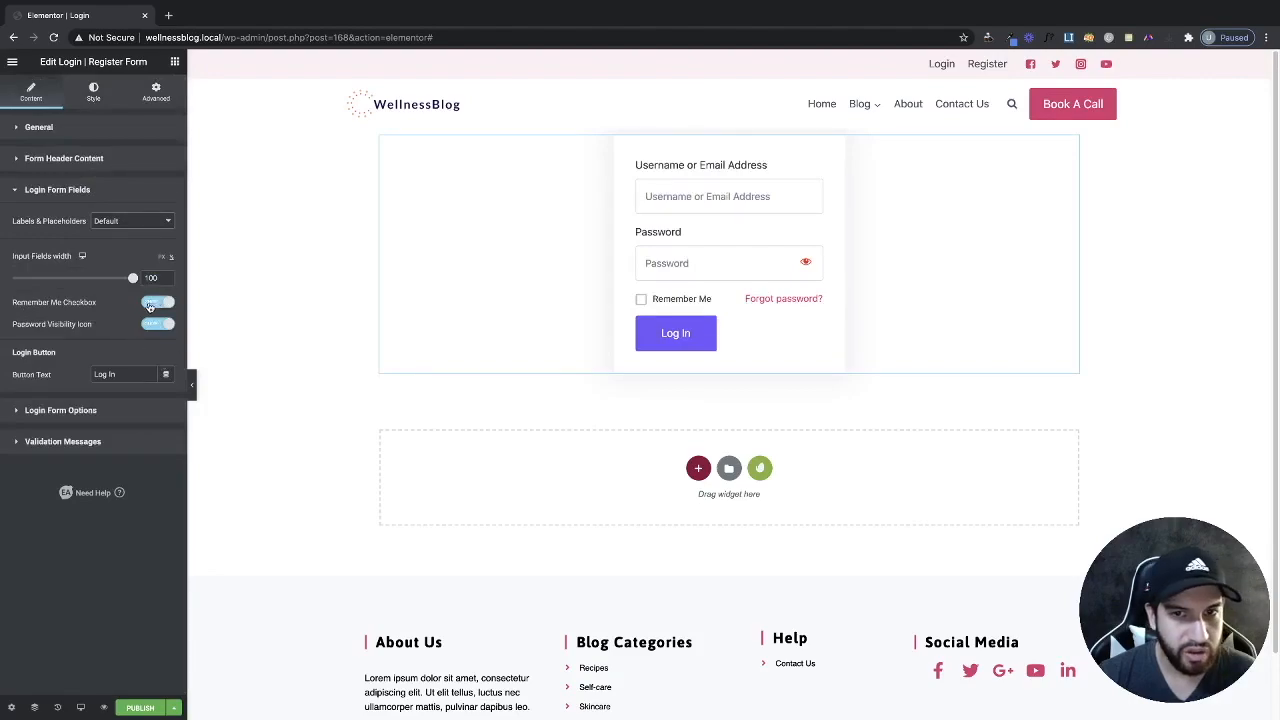
left_click(157, 306)
left_click(158, 306)
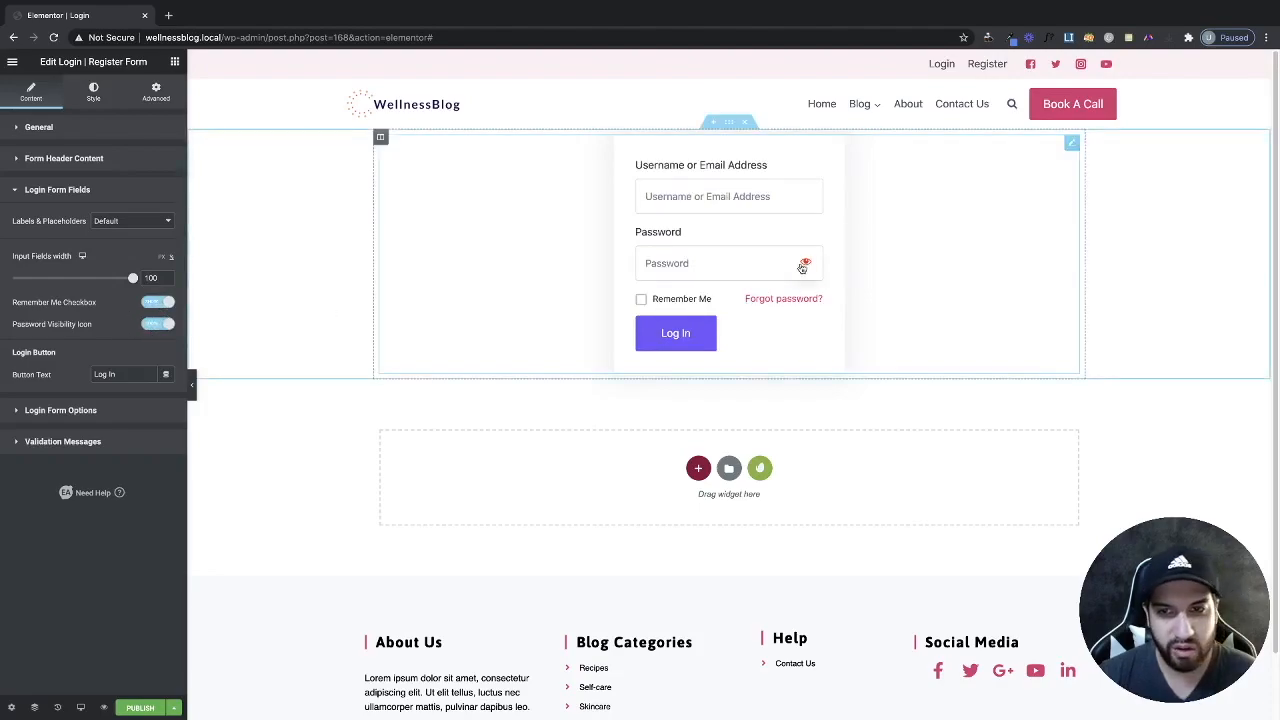
left_click(166, 325)
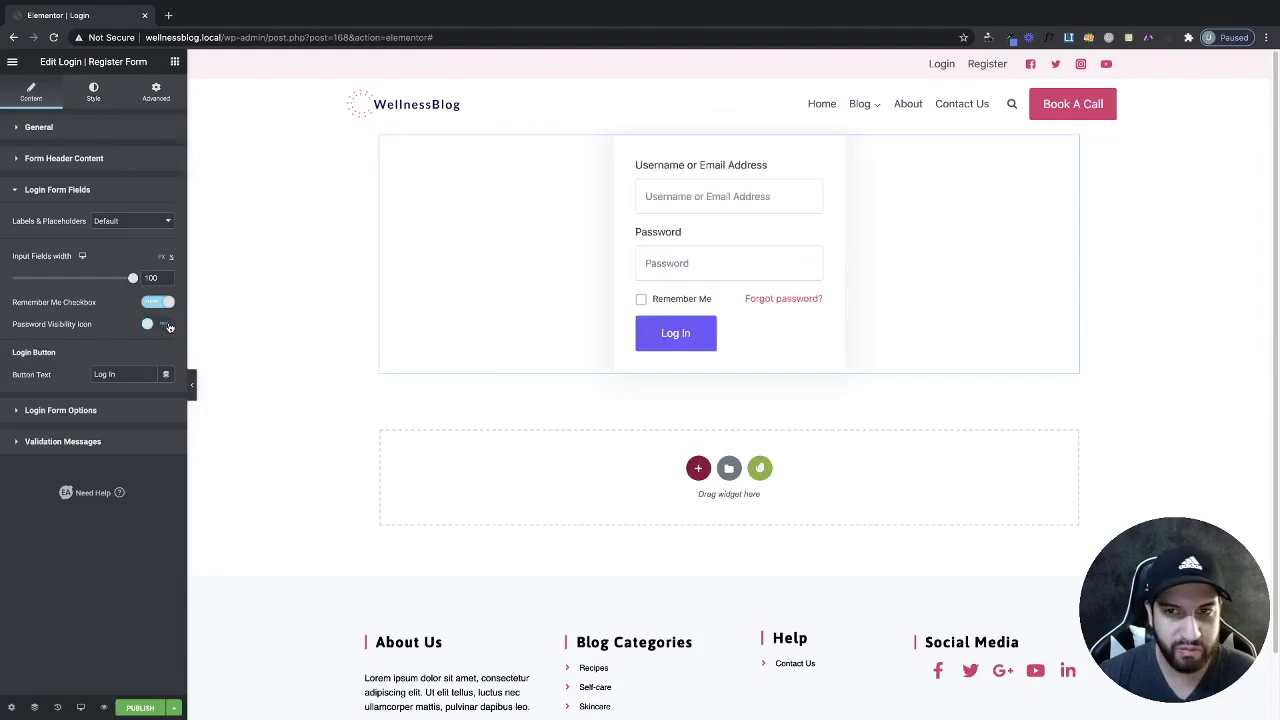
left_click(166, 325)
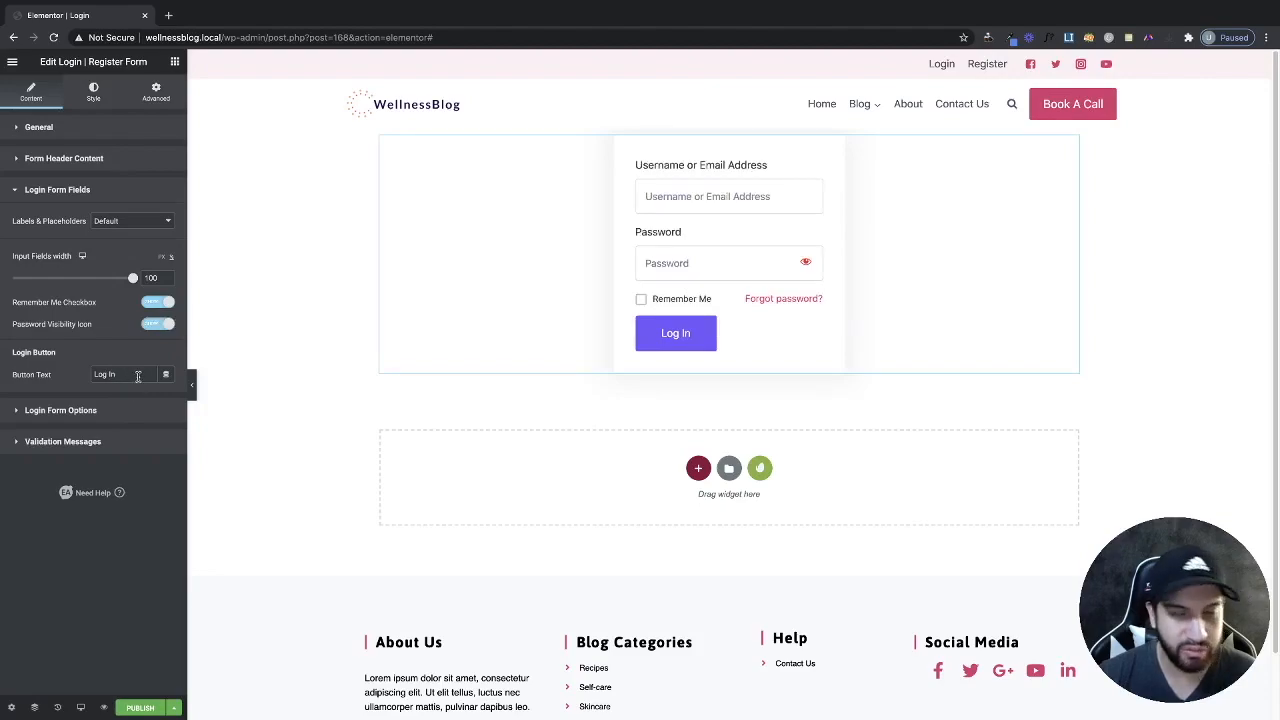
left_click_drag(138, 376, 90, 376)
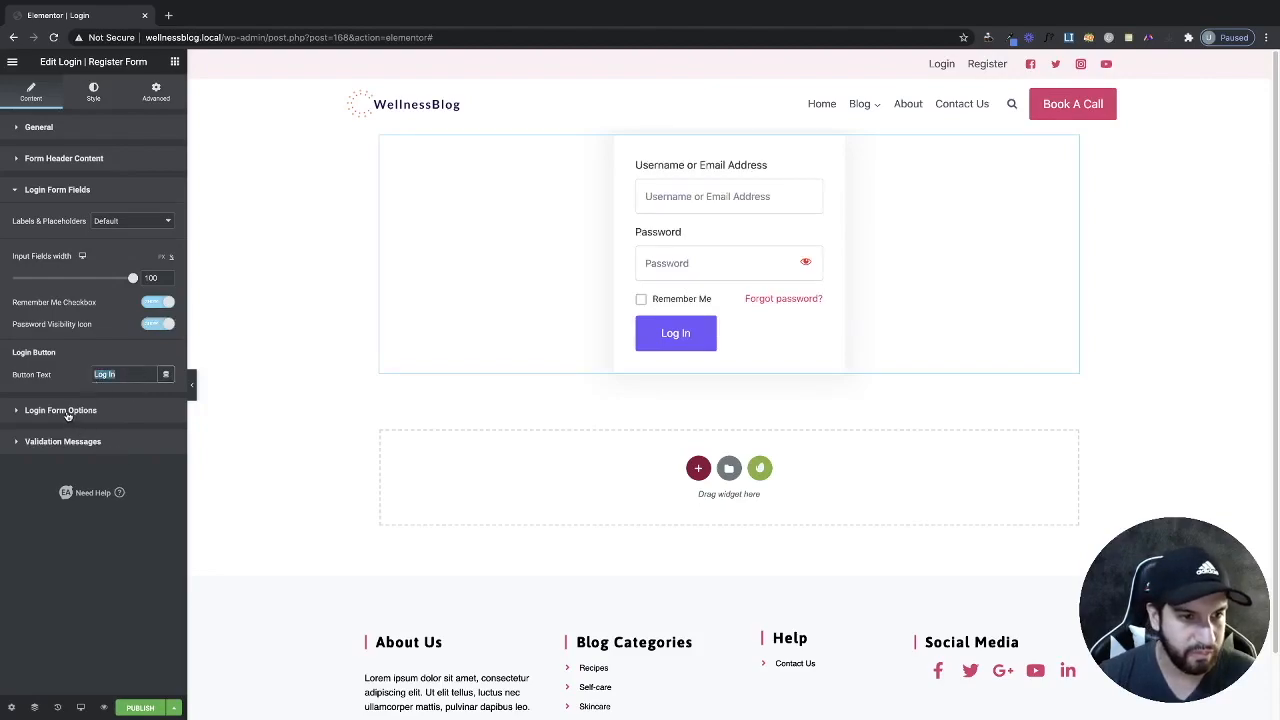
left_click(62, 411)
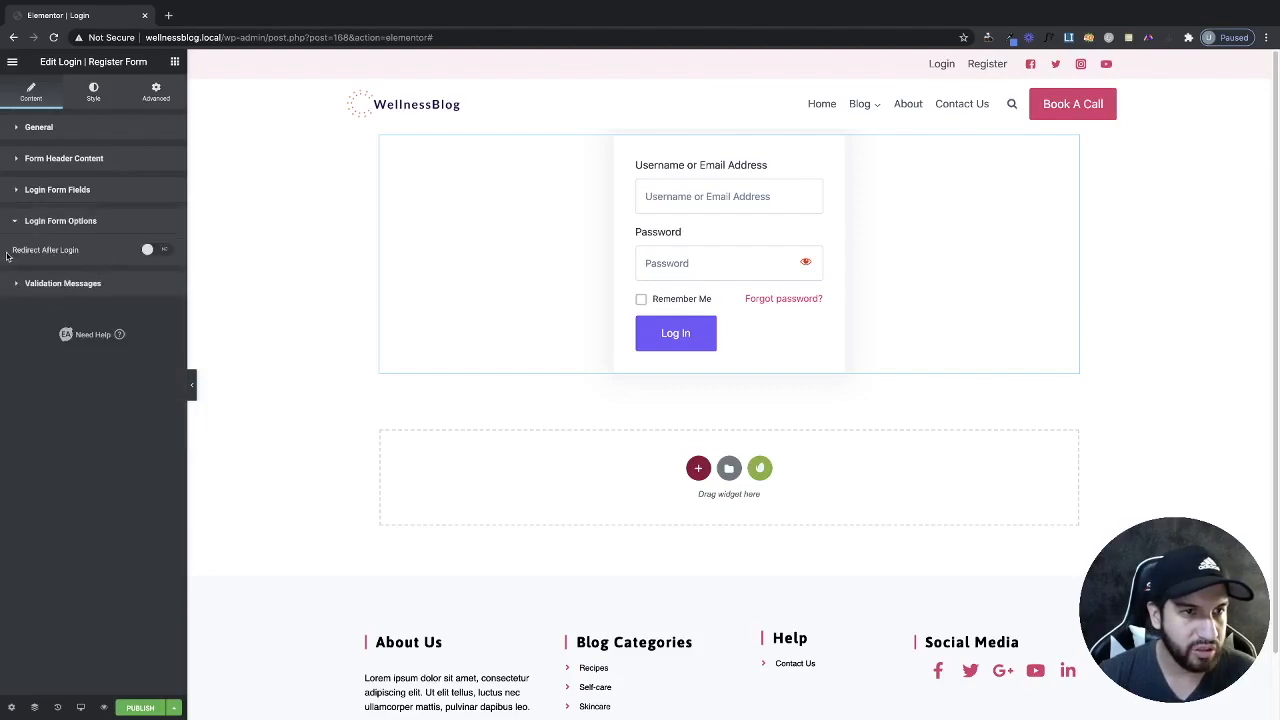
left_click(155, 251)
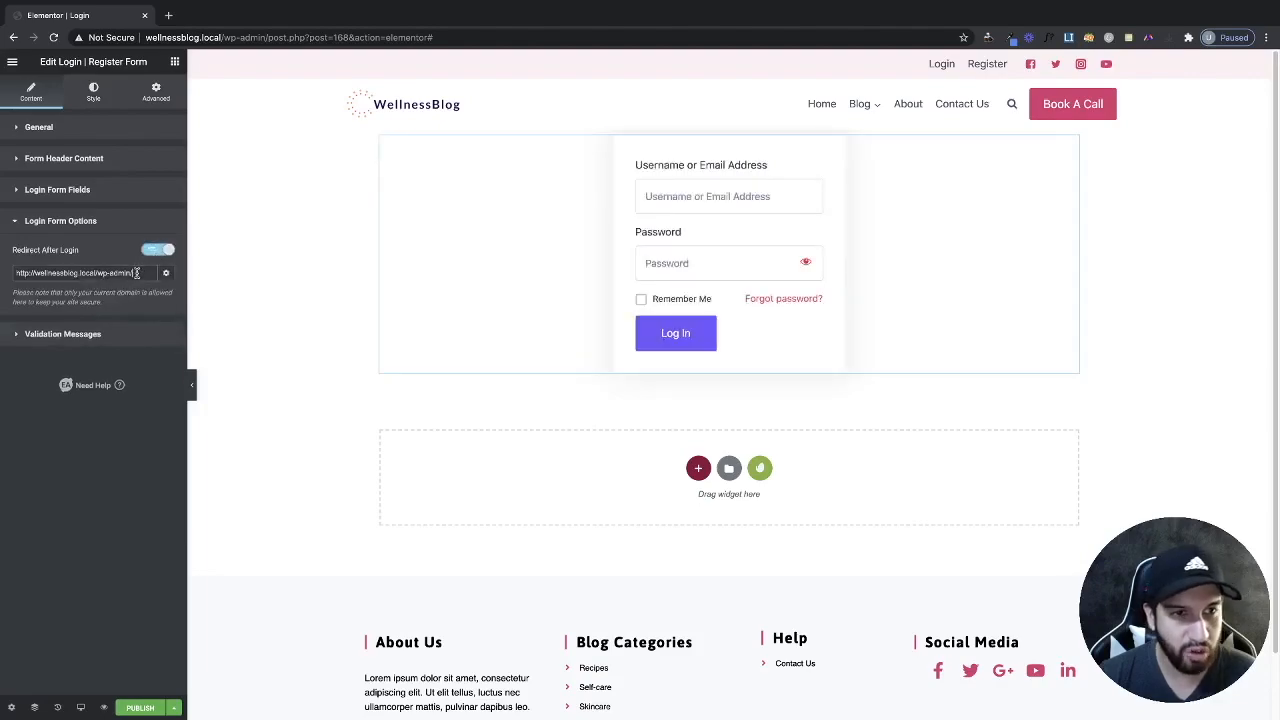
left_click_drag(148, 273, 10, 268)
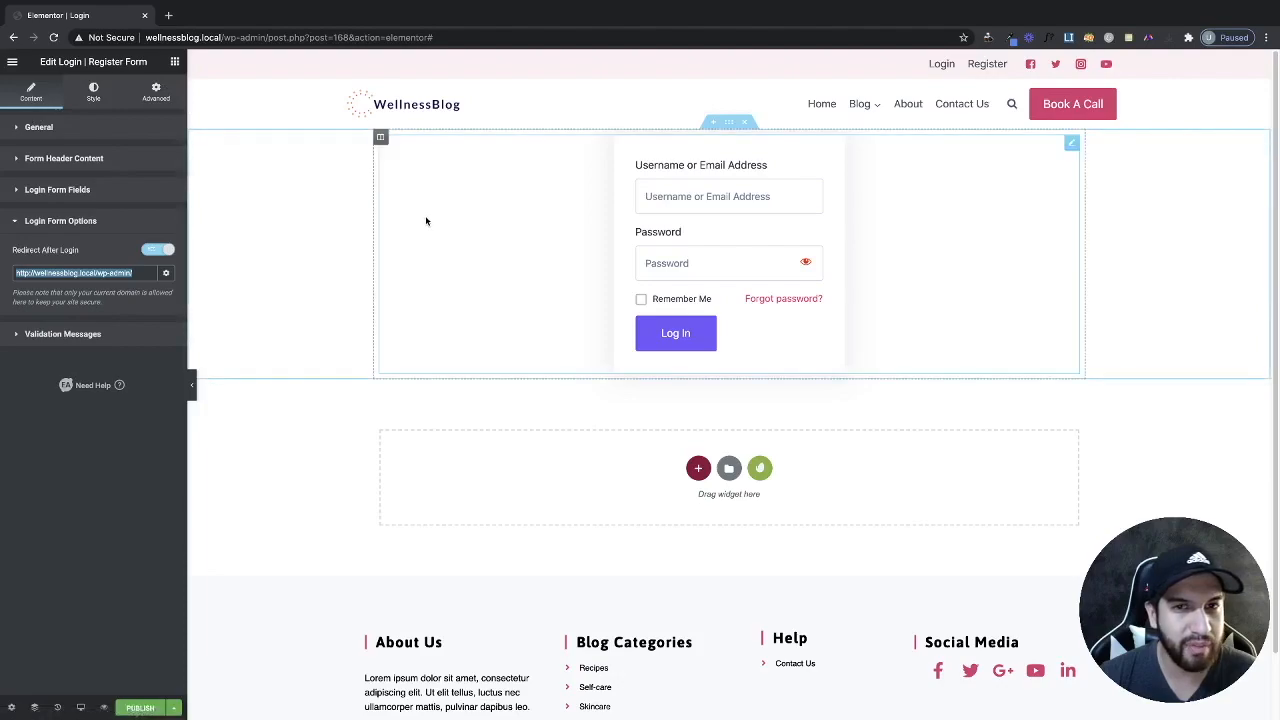
left_click(119, 268)
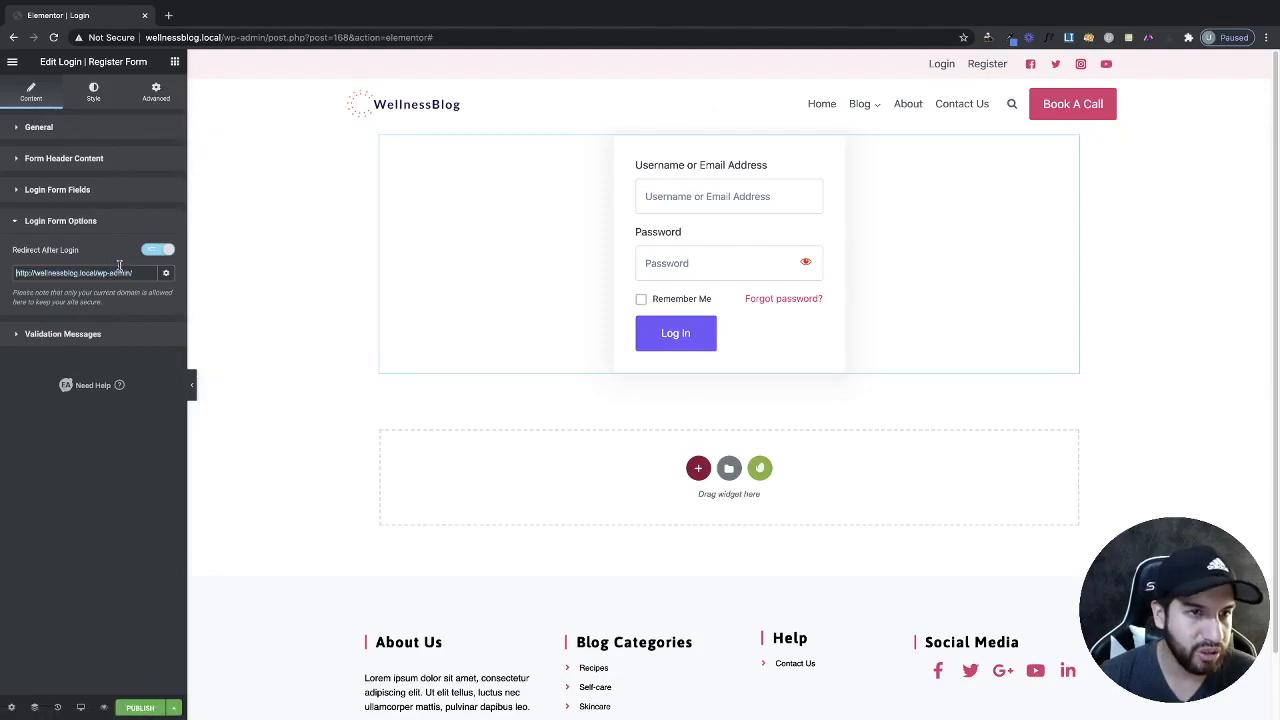
left_click_drag(98, 273, 170, 293)
key("BackSpace")
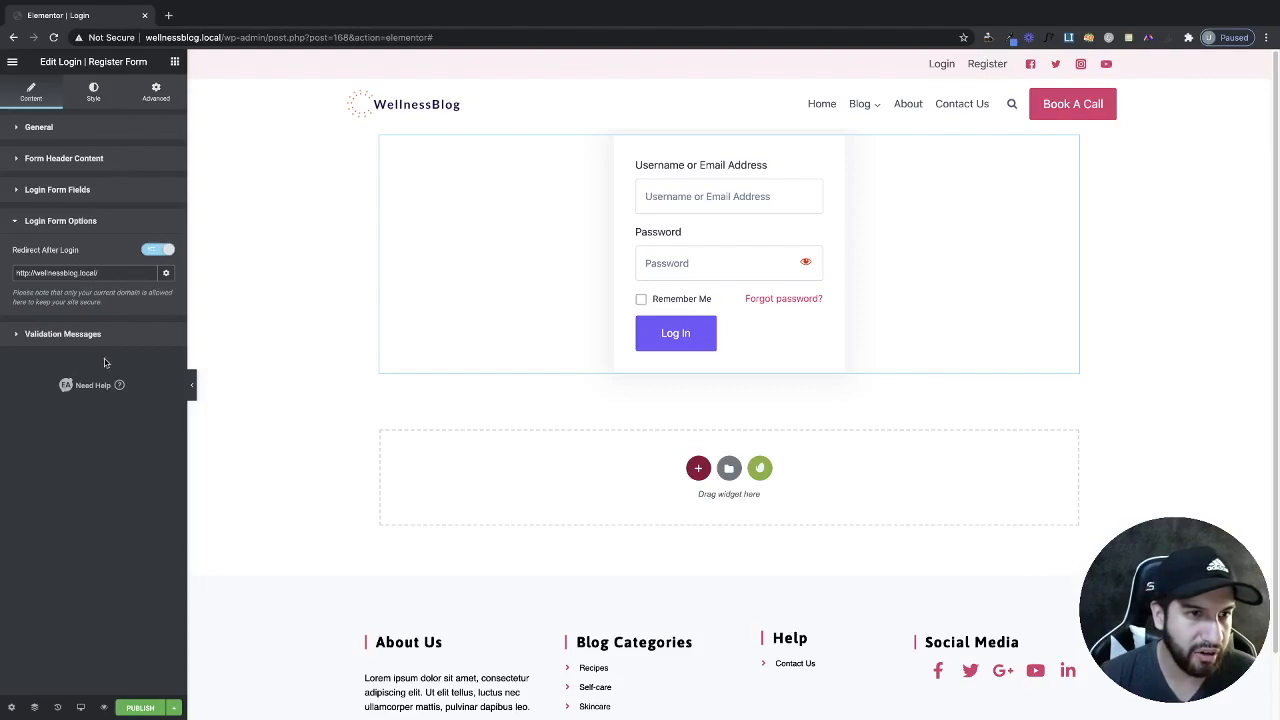
Expand Validation Messages and scroll through the error and success texts.
left_click(84, 336)
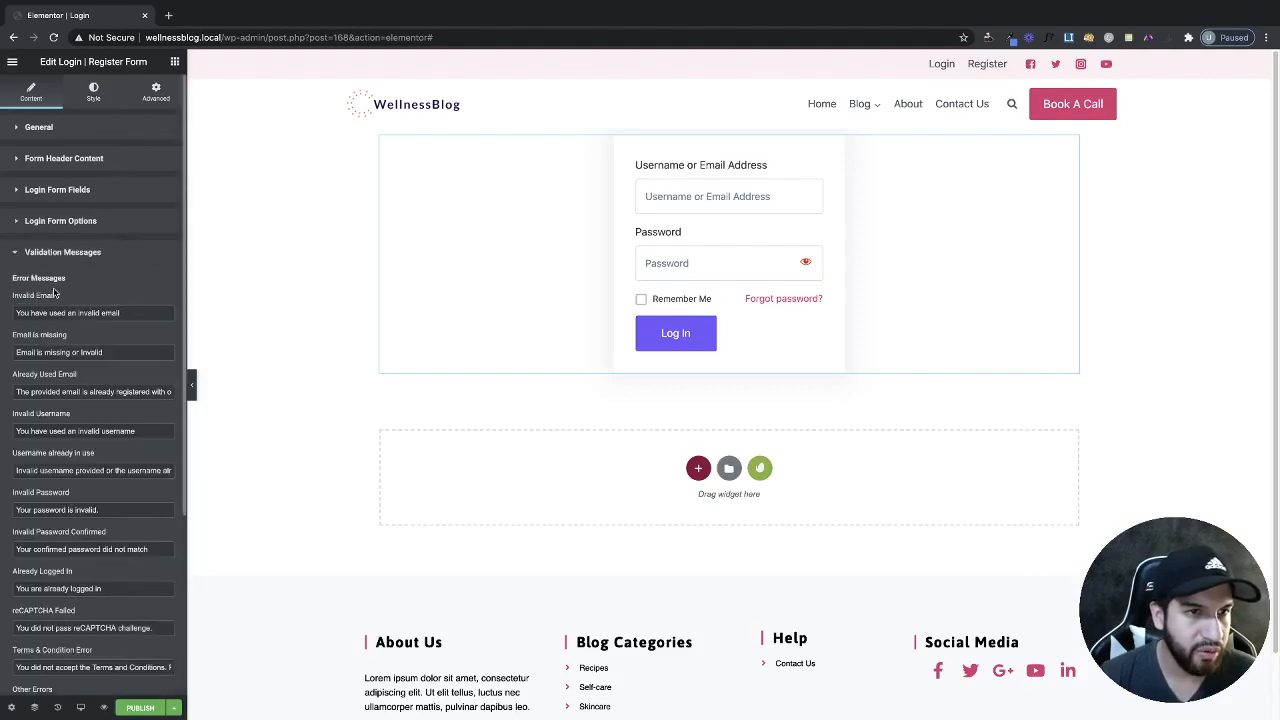
scroll(106, 312, "down", 3)
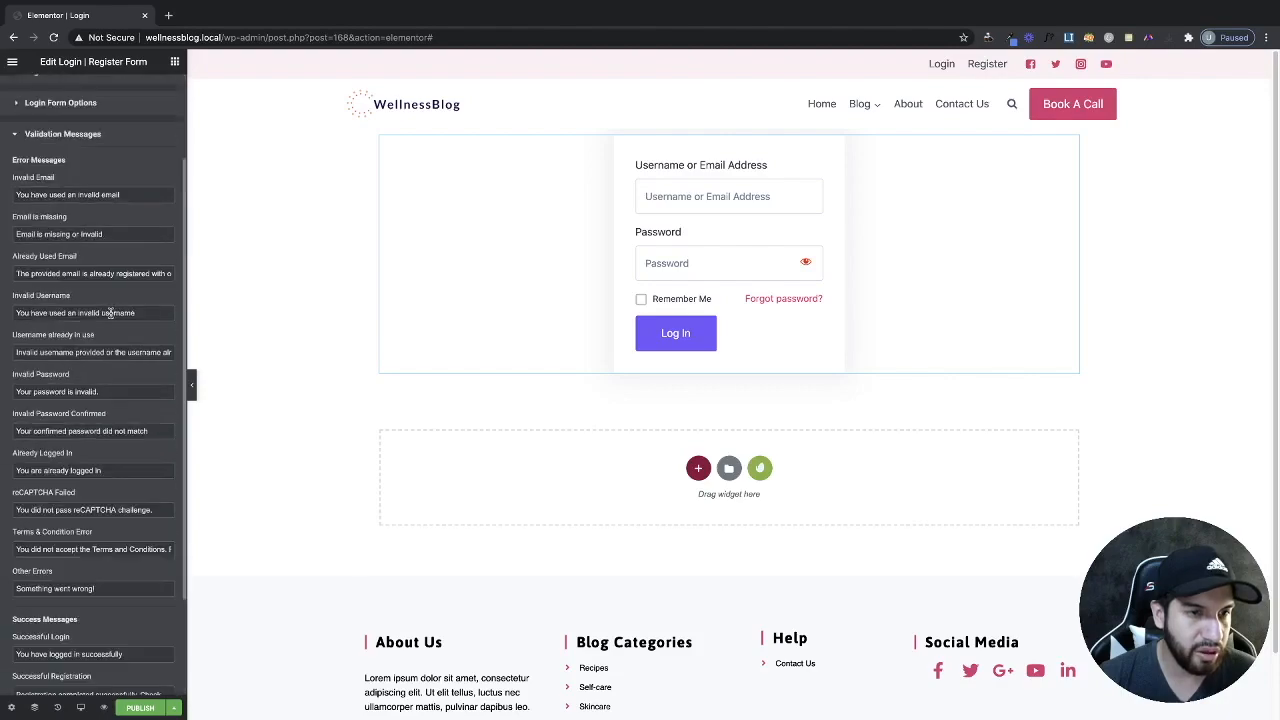
scroll(100, 300, "up", 3)
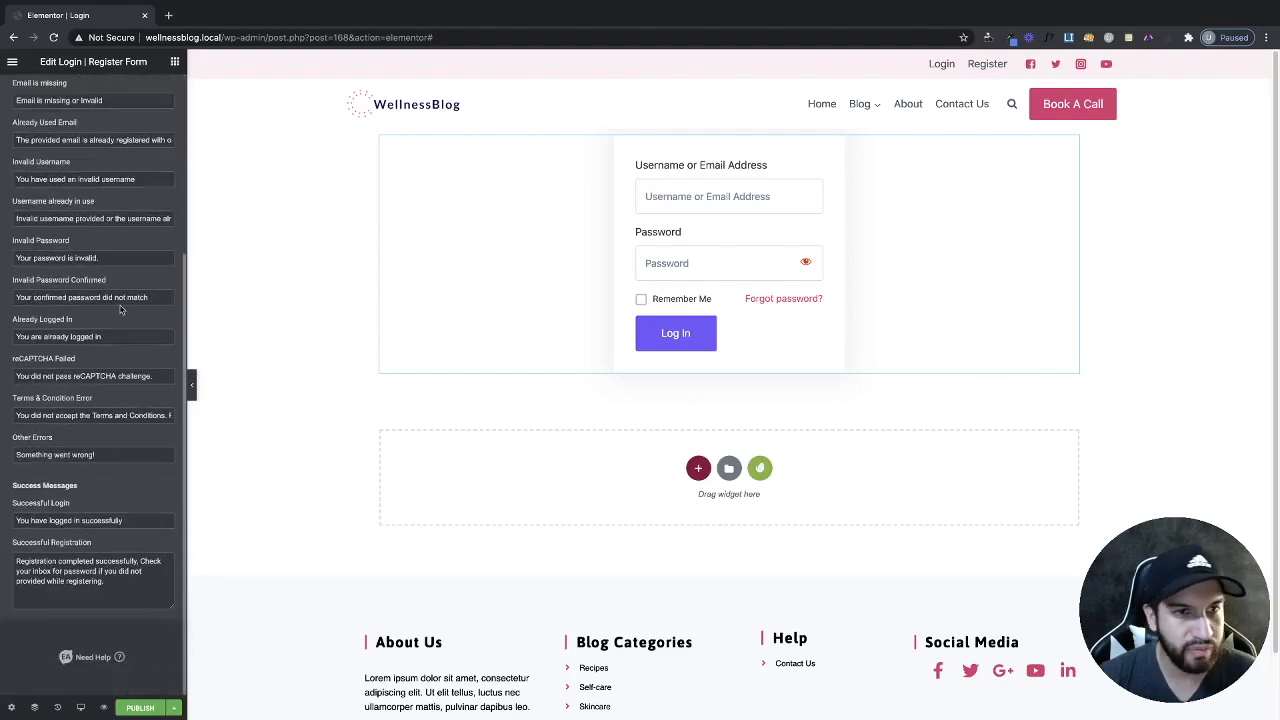
scroll(30, 320, "down", 3)
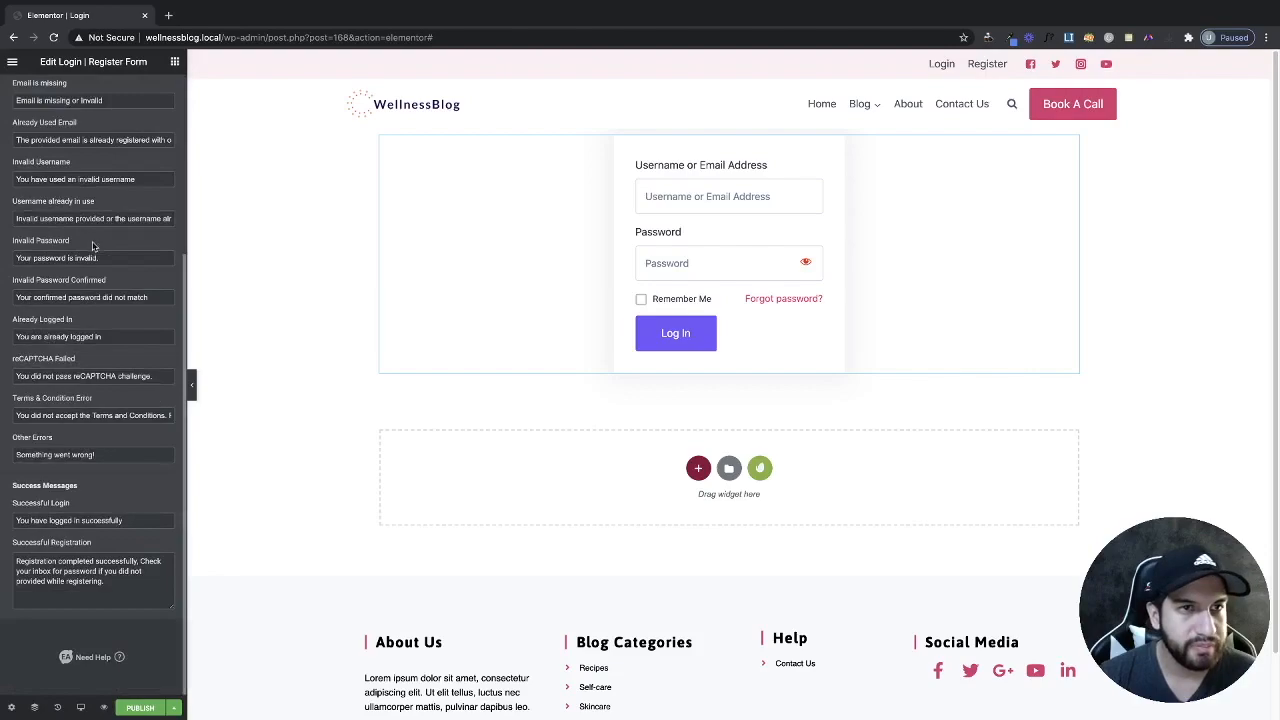
scroll(96, 260, "up", 3)
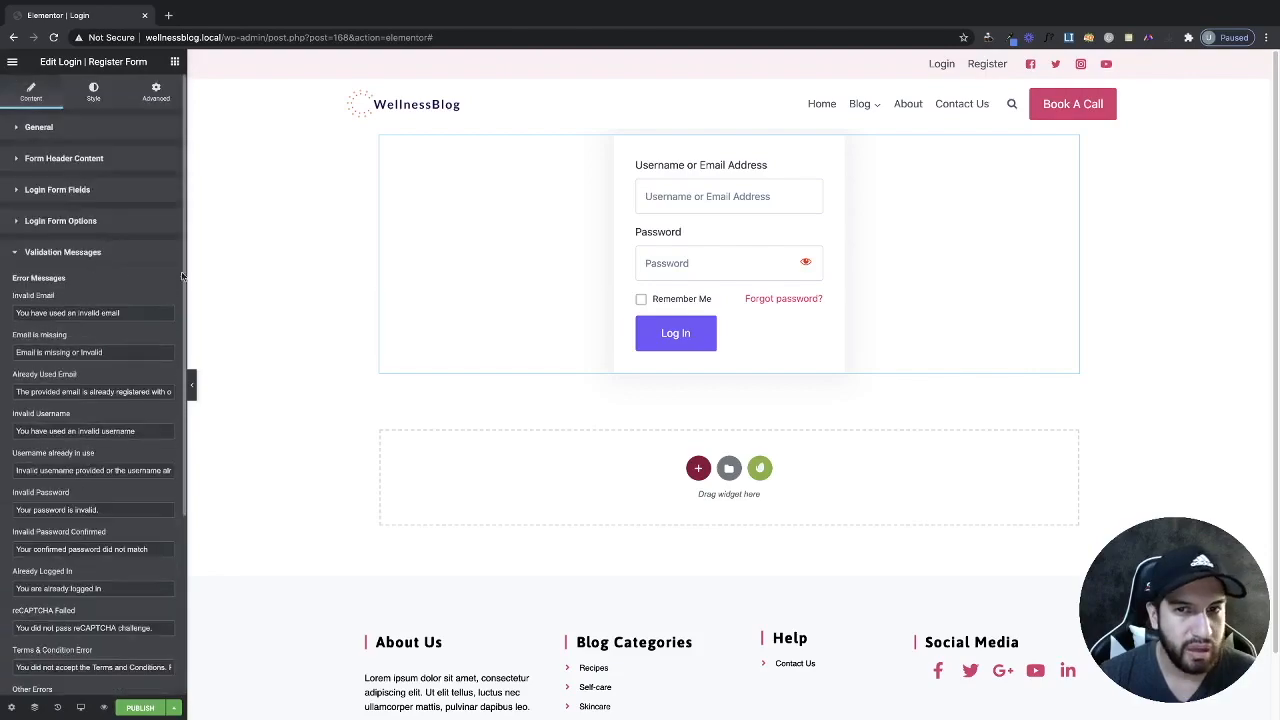
Switch to the Style tab, preview with the panel collapsed, then restore the panel.
left_click(95, 95)
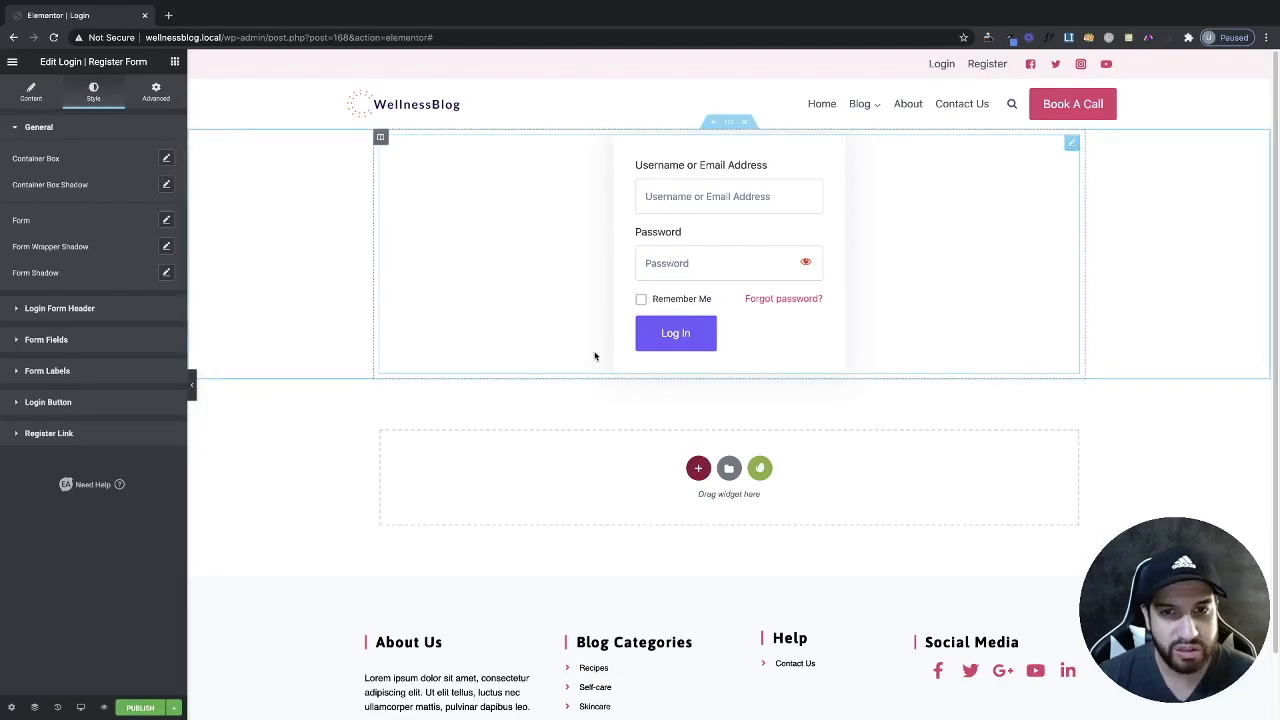
left_click(191, 384)
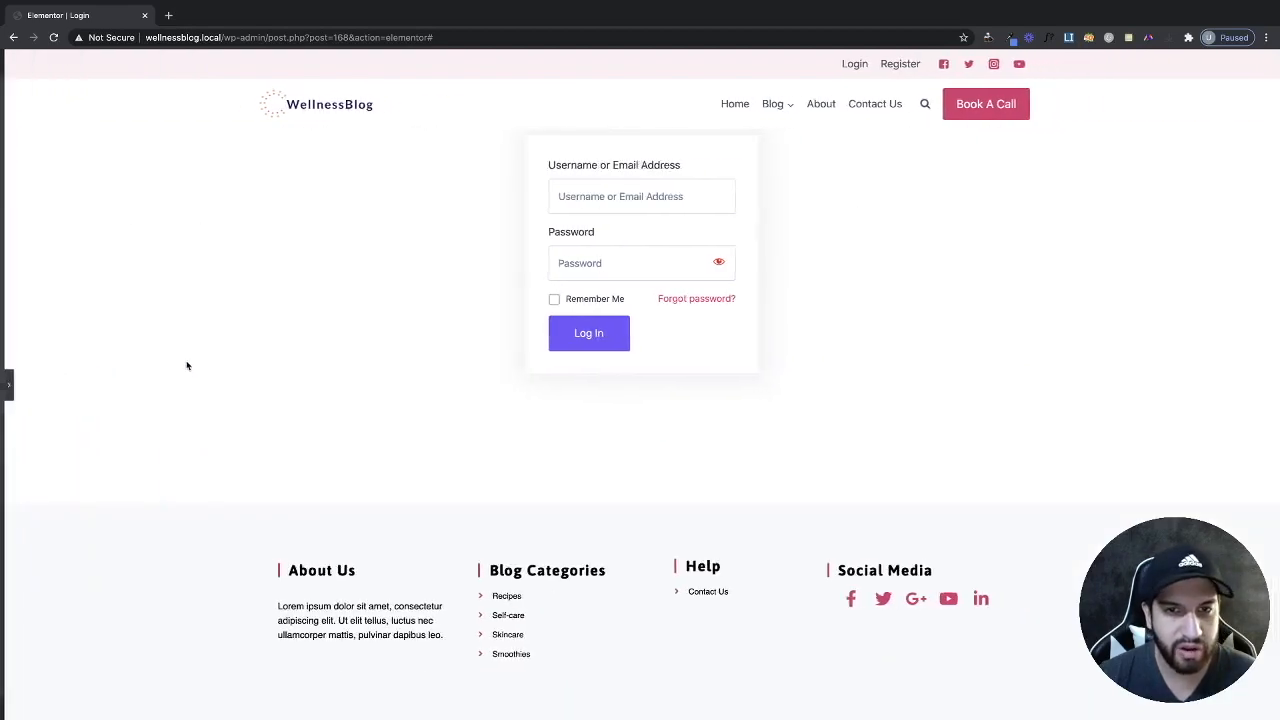
left_click(4, 382)
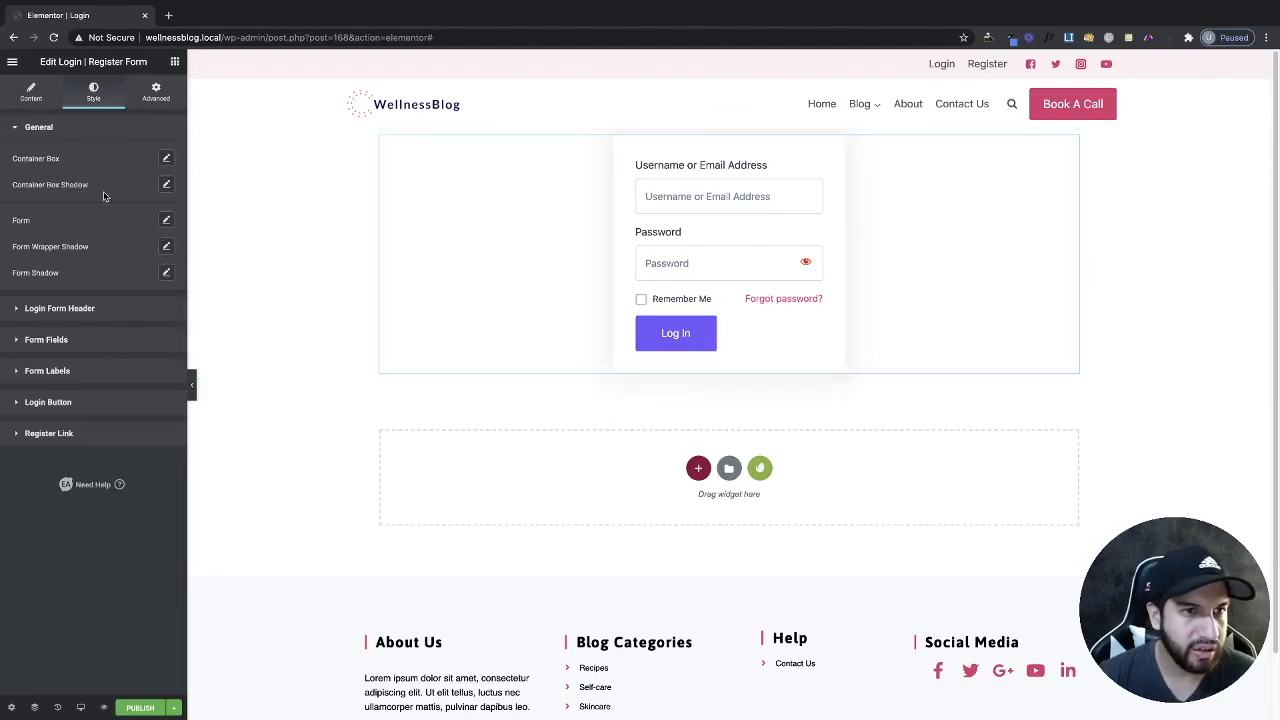
Drag the login form container's box shadow alpha to zero, making it rgba(0, 0, 0, 0).
left_click(166, 186)
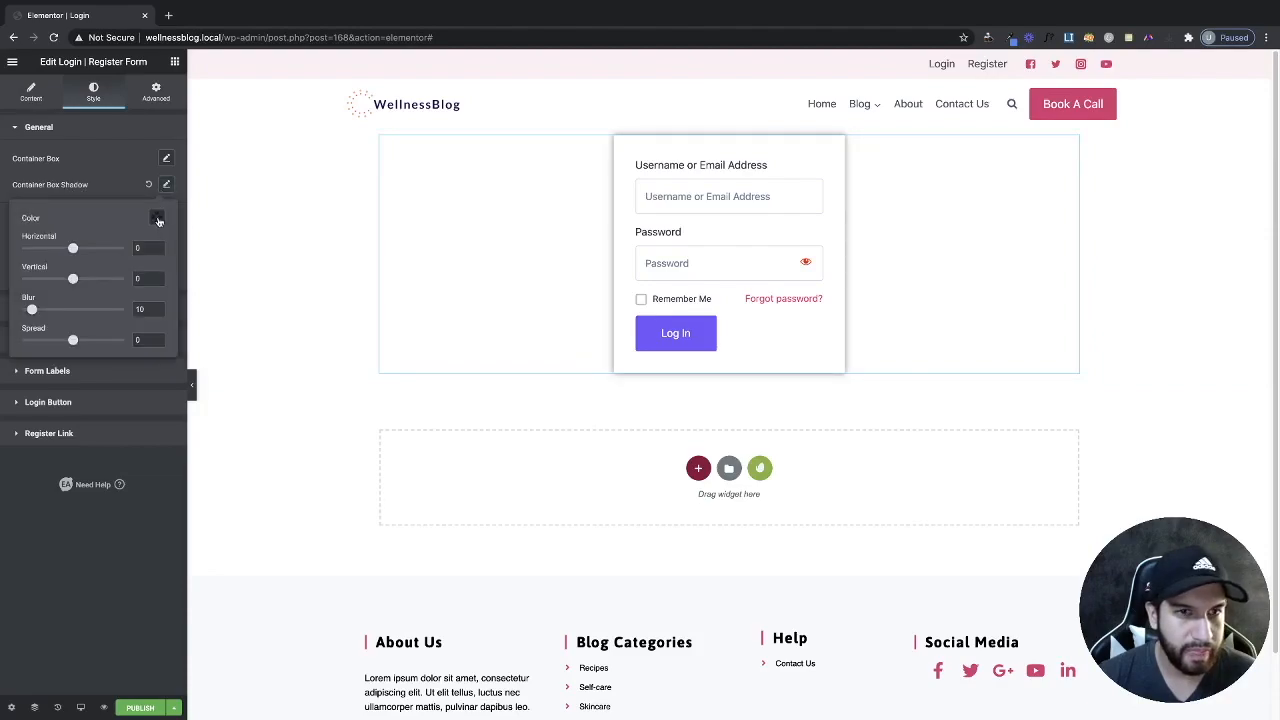
left_click(155, 219)
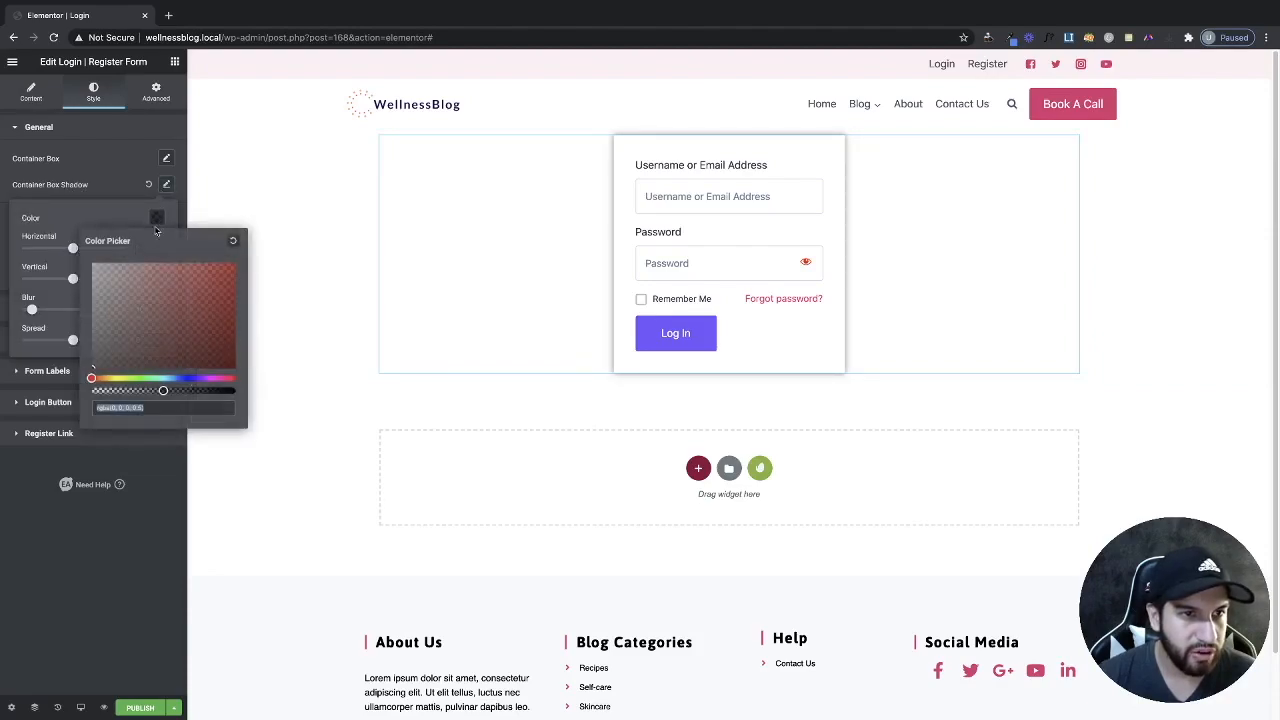
left_click_drag(163, 389, 89, 385)
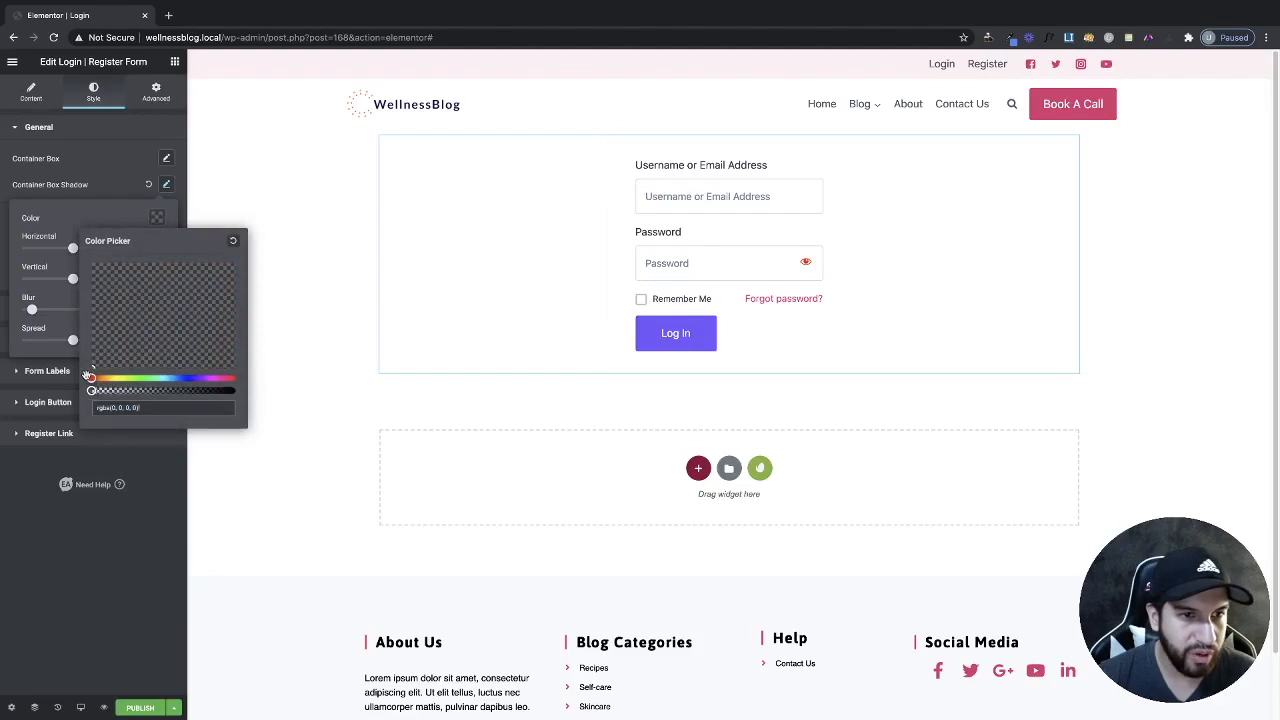
left_click(99, 185)
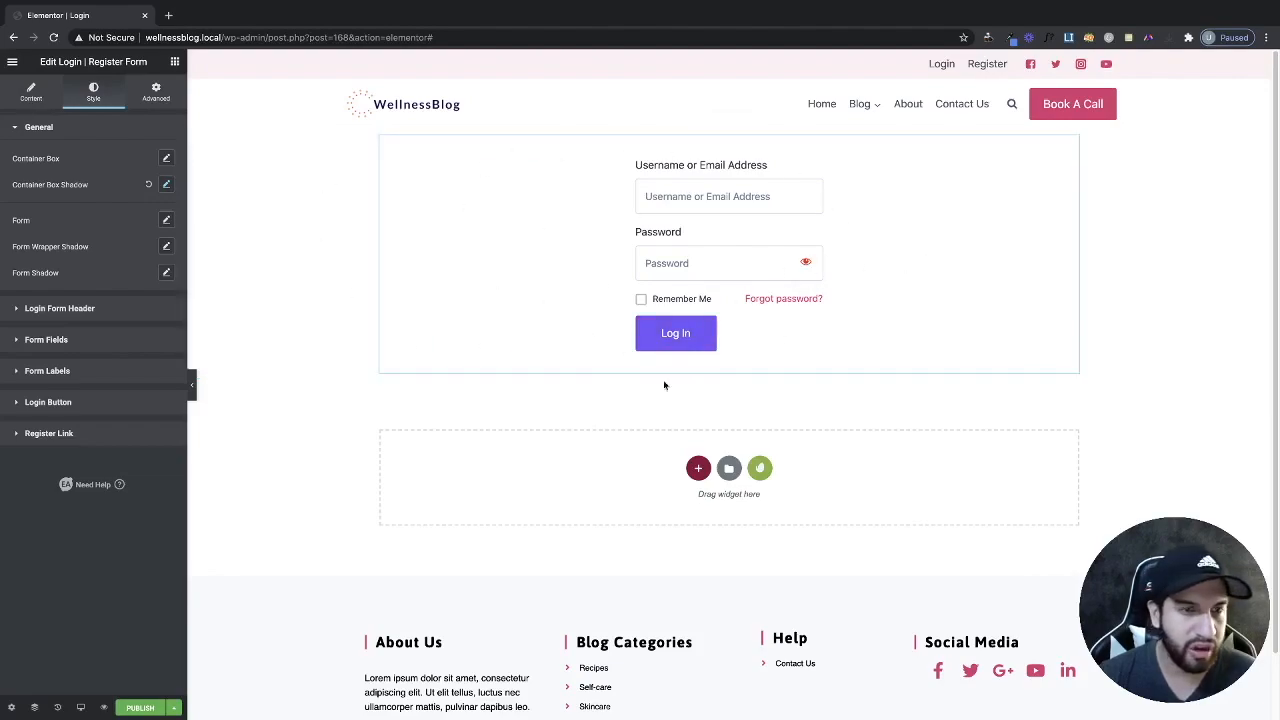
Collapse the Login Form Header style section and expand Form Fields.
left_click(72, 311)
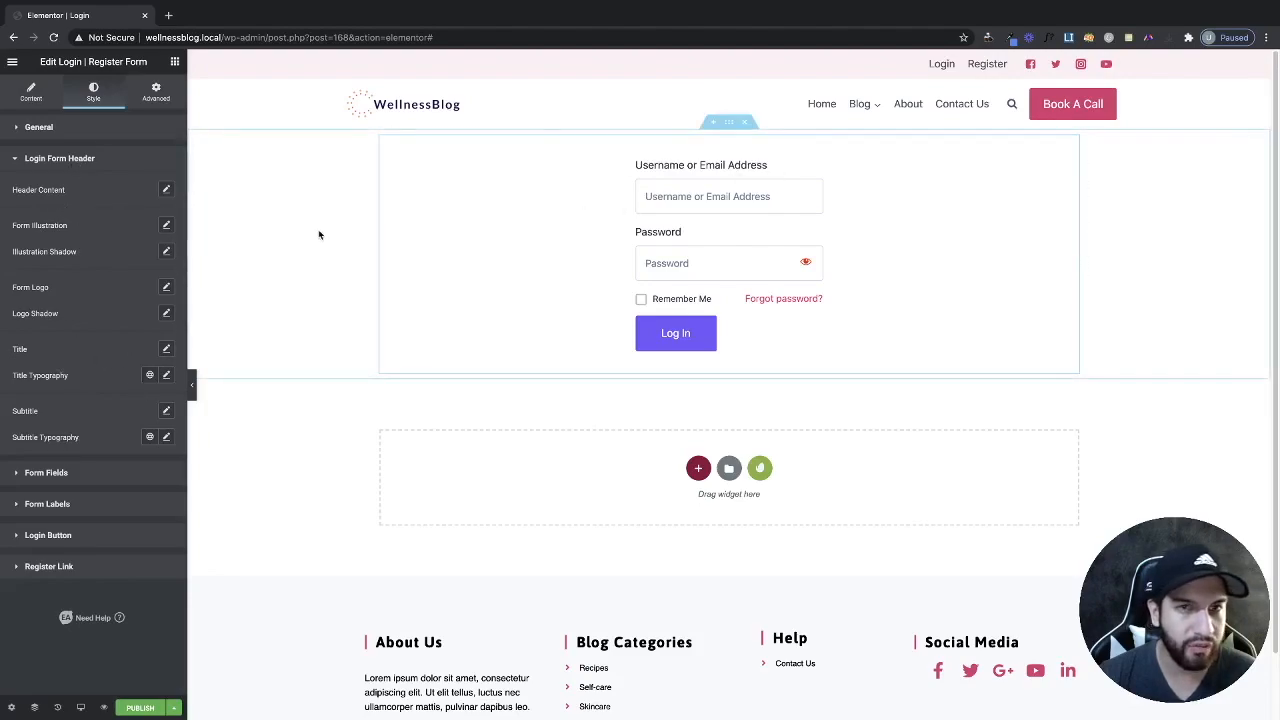
left_click(131, 474)
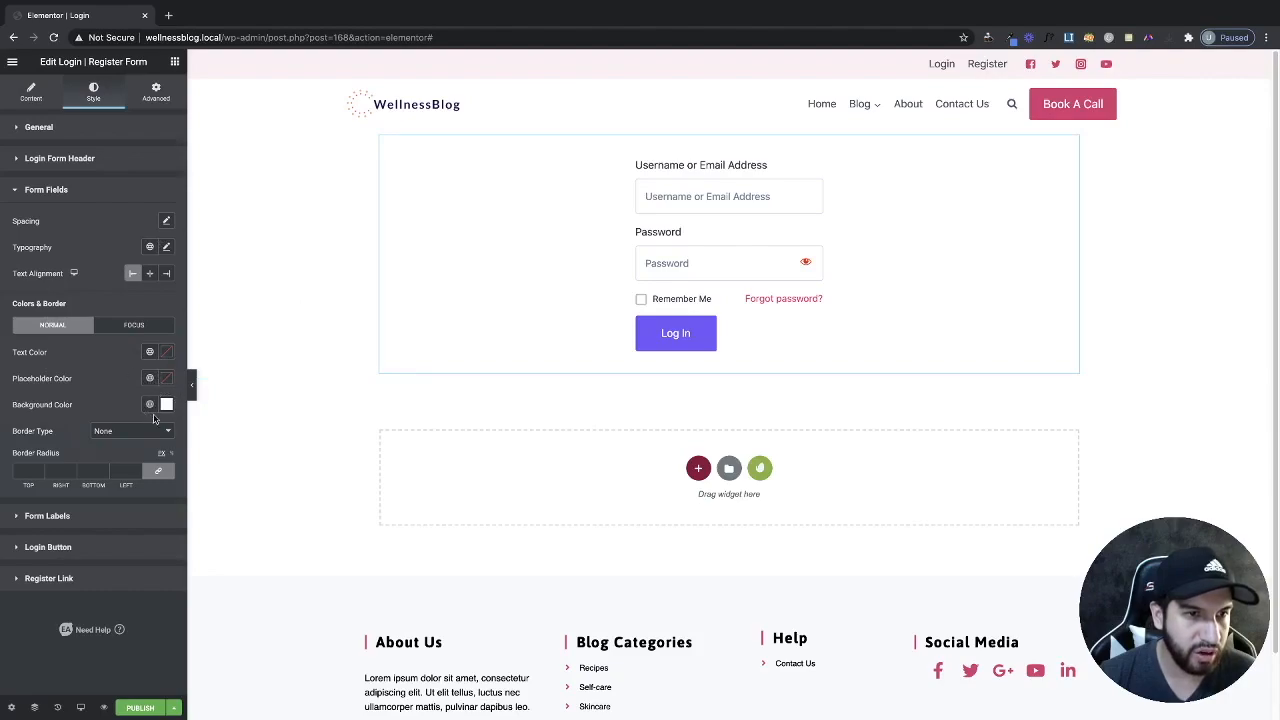
left_click(166, 404)
left_click(148, 470)
left_click(64, 476)
left_click(34, 461)
left_click(37, 473)
left_click_drag(31, 489, 3, 534)
left_click(100, 406)
left_click(165, 353)
left_click_drag(43, 424, 28, 397)
left_click(35, 422)
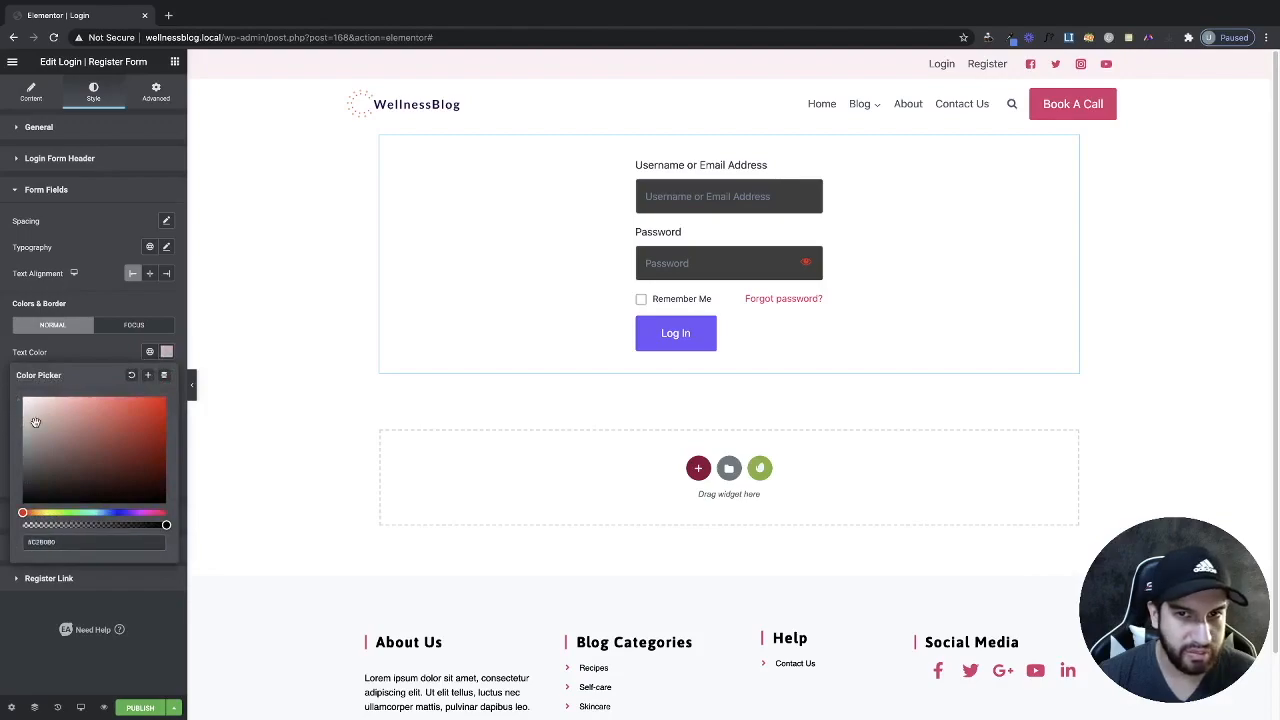
left_click(110, 362)
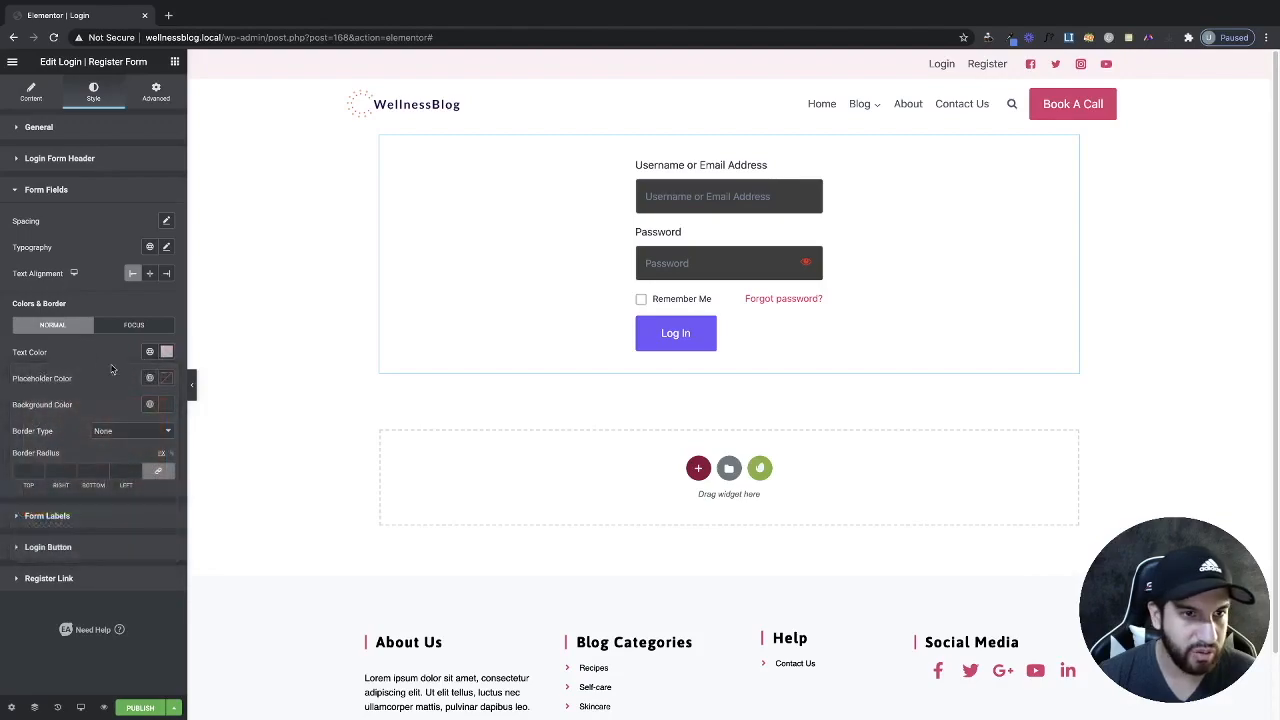
left_click(166, 354)
left_click_drag(35, 422, 8, 400)
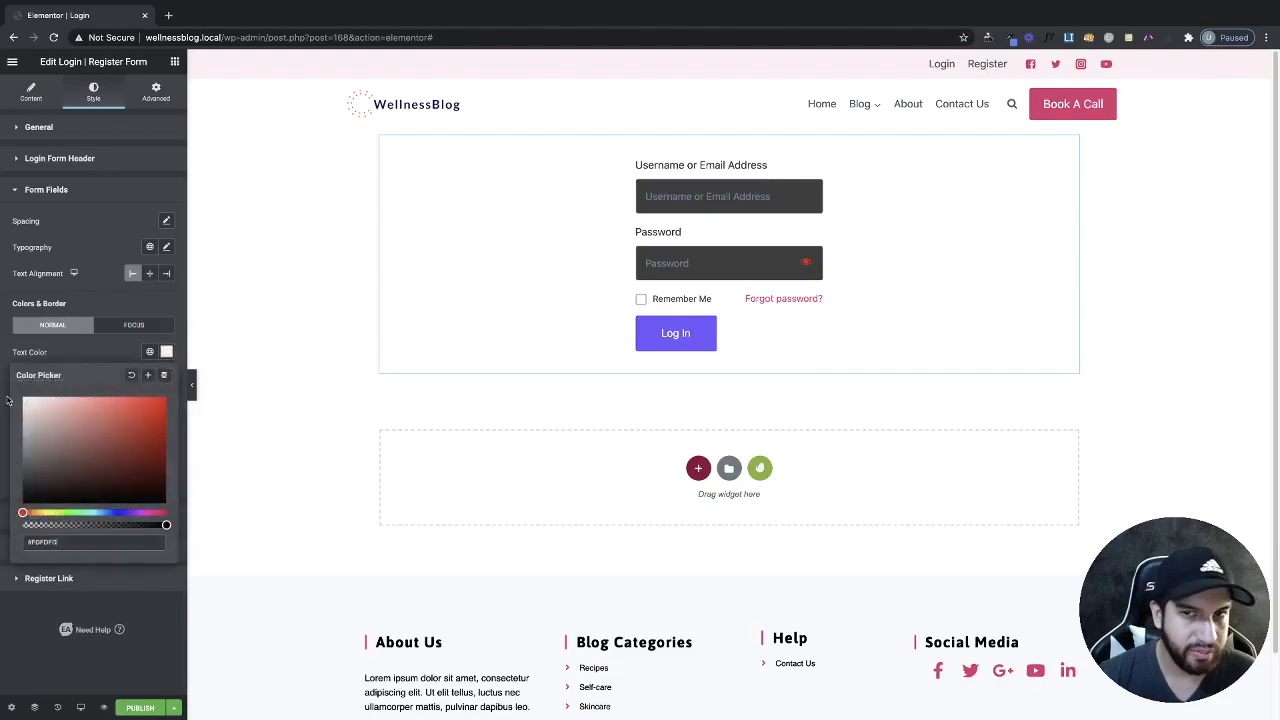
left_click(88, 360)
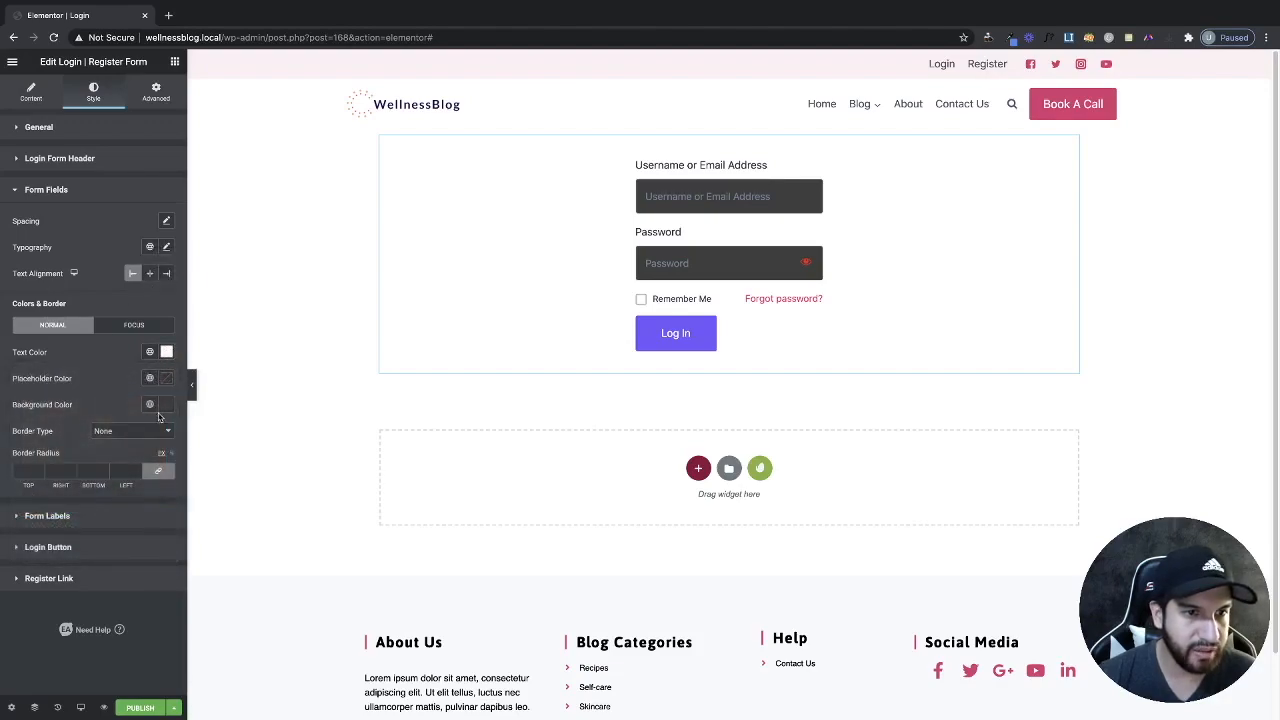
left_click(166, 378)
left_click_drag(48, 458, 12, 448)
left_click(122, 350)
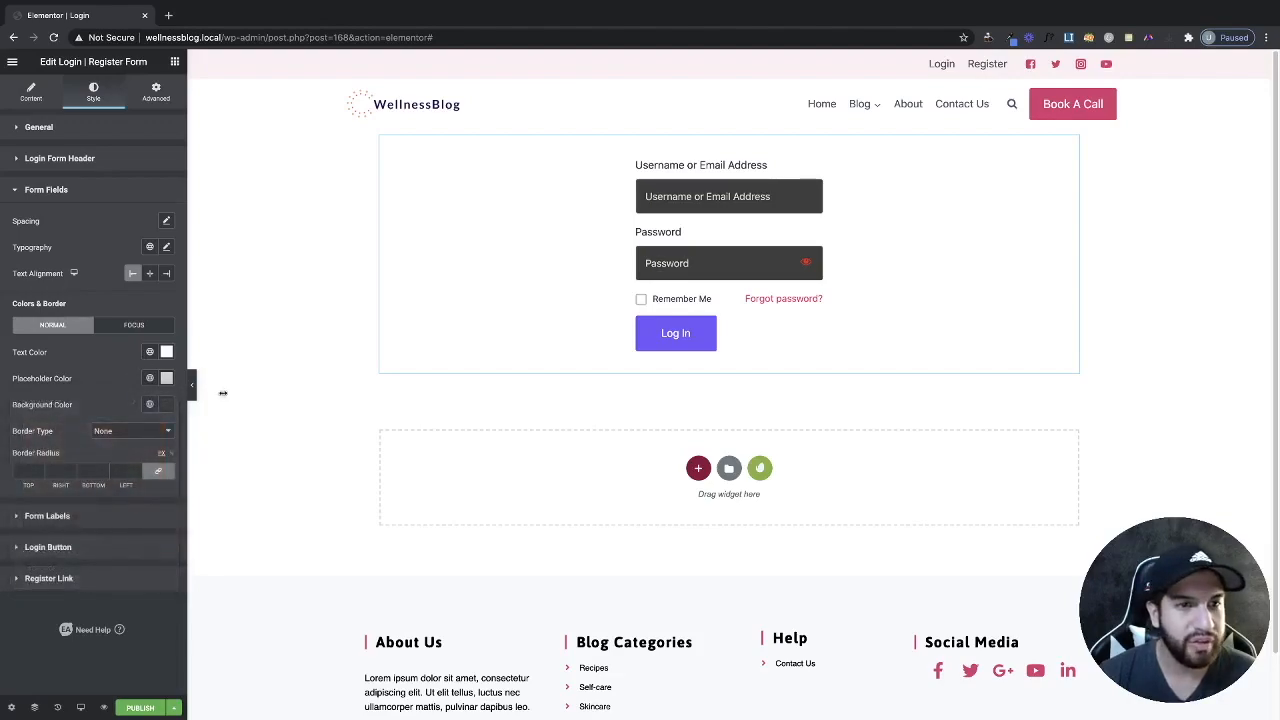
left_click(149, 378)
left_click(149, 378)
left_click(166, 378)
left_click(131, 401)
left_click(166, 352)
left_click(131, 375)
left_click(149, 405)
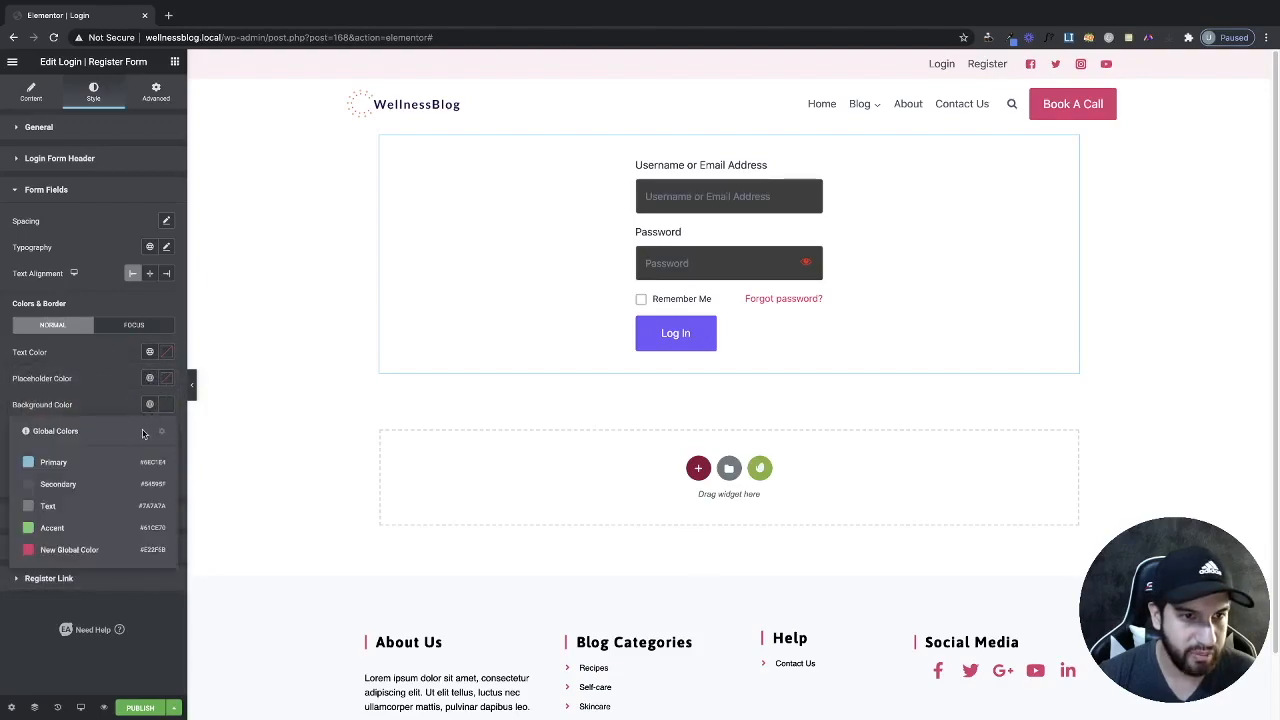
left_click(149, 404)
left_click(166, 404)
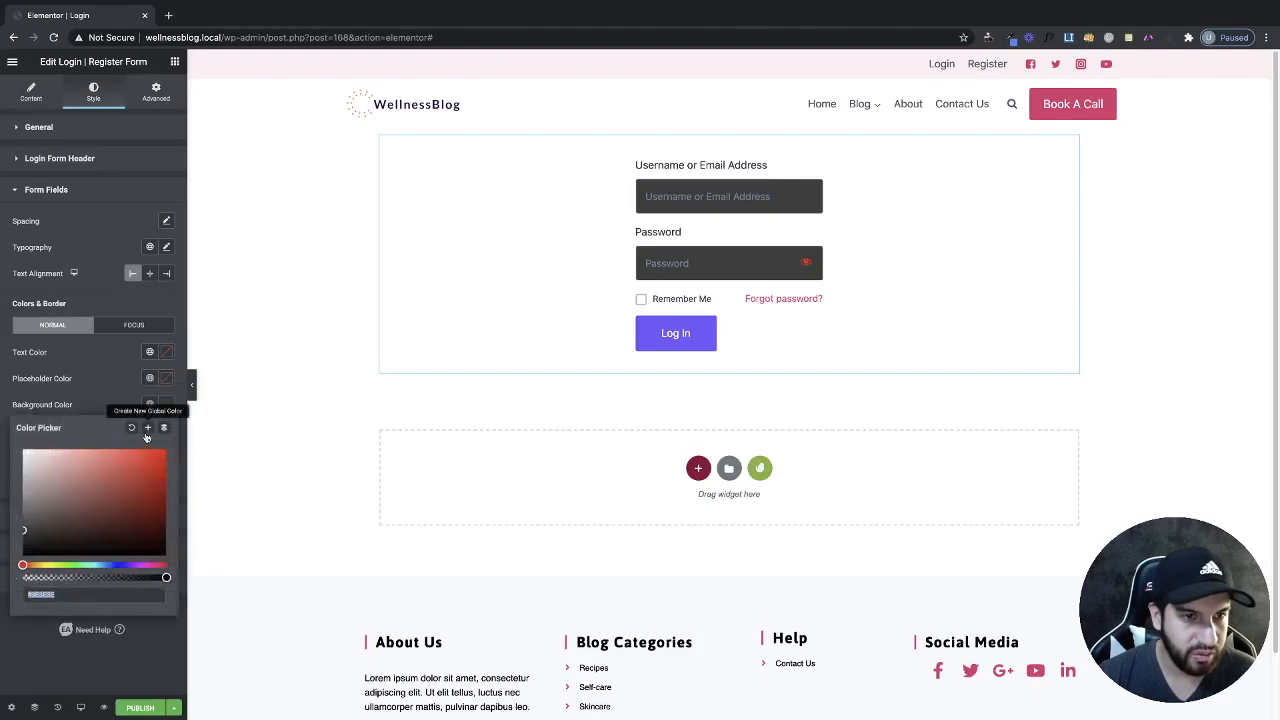
left_click(130, 427)
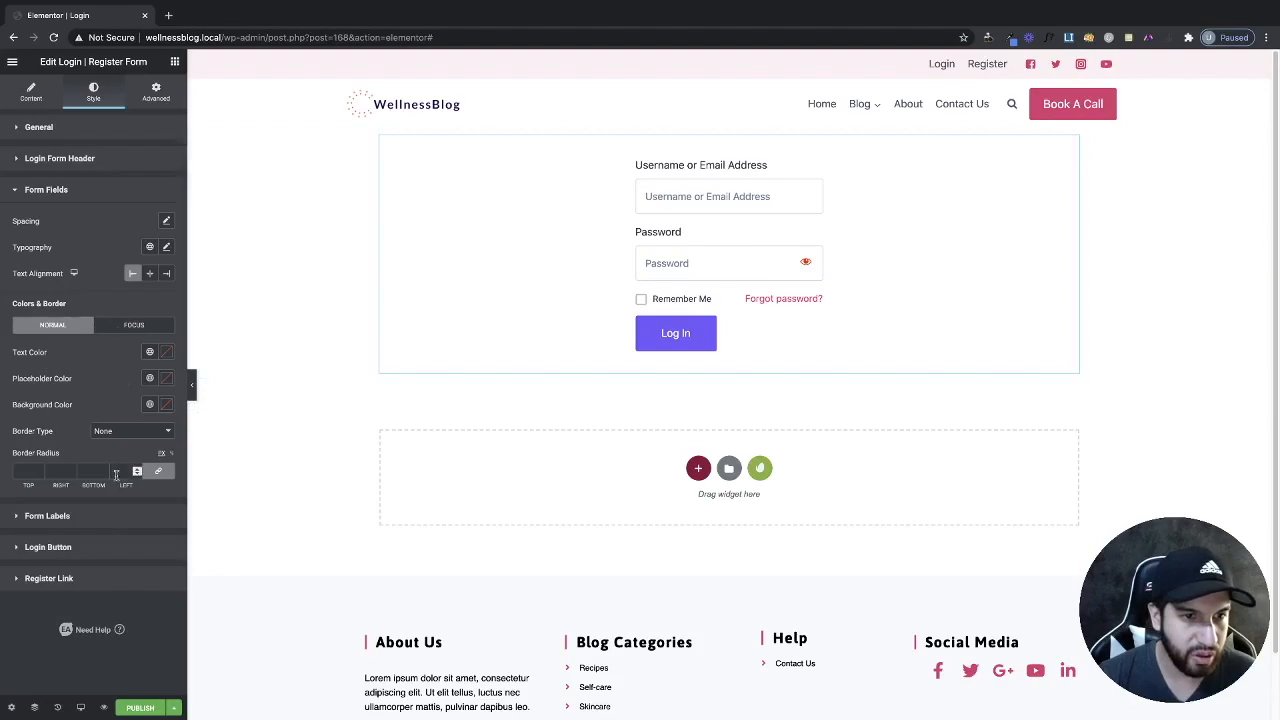
Try a solid 0-width field border, then set the field Border Type back to None.
left_click(134, 429)
left_click(126, 441)
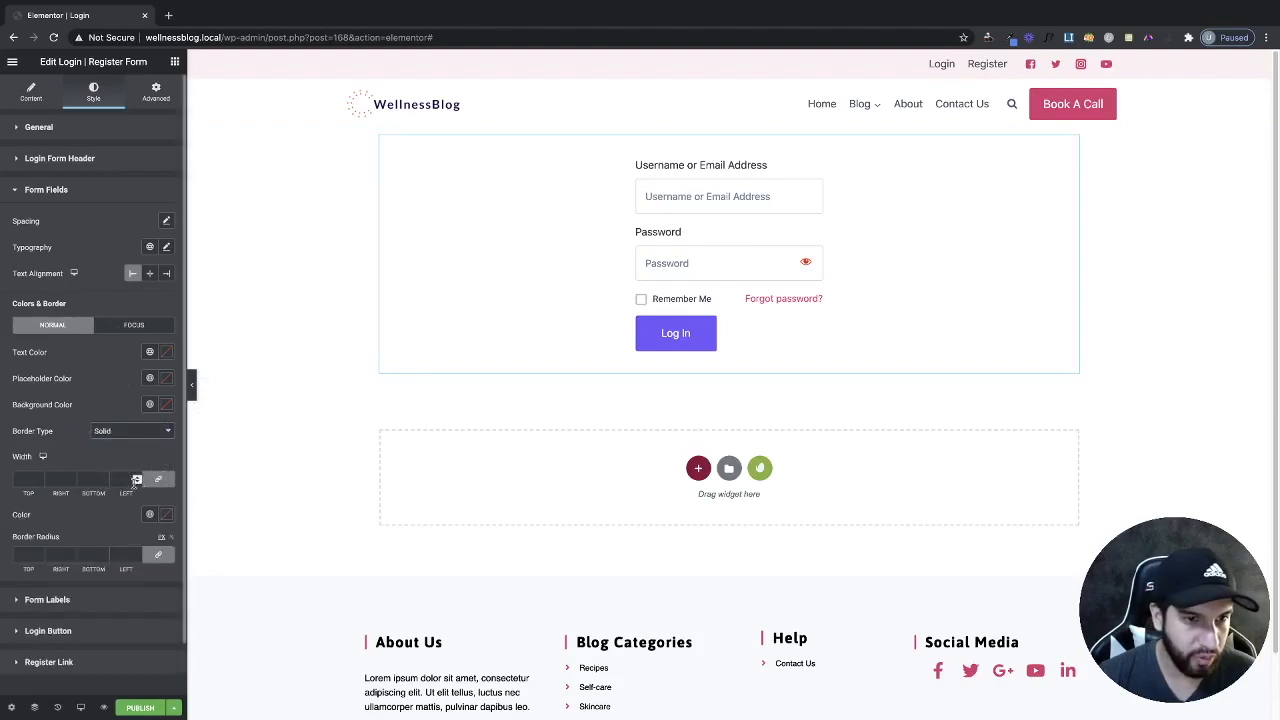
left_click(137, 482)
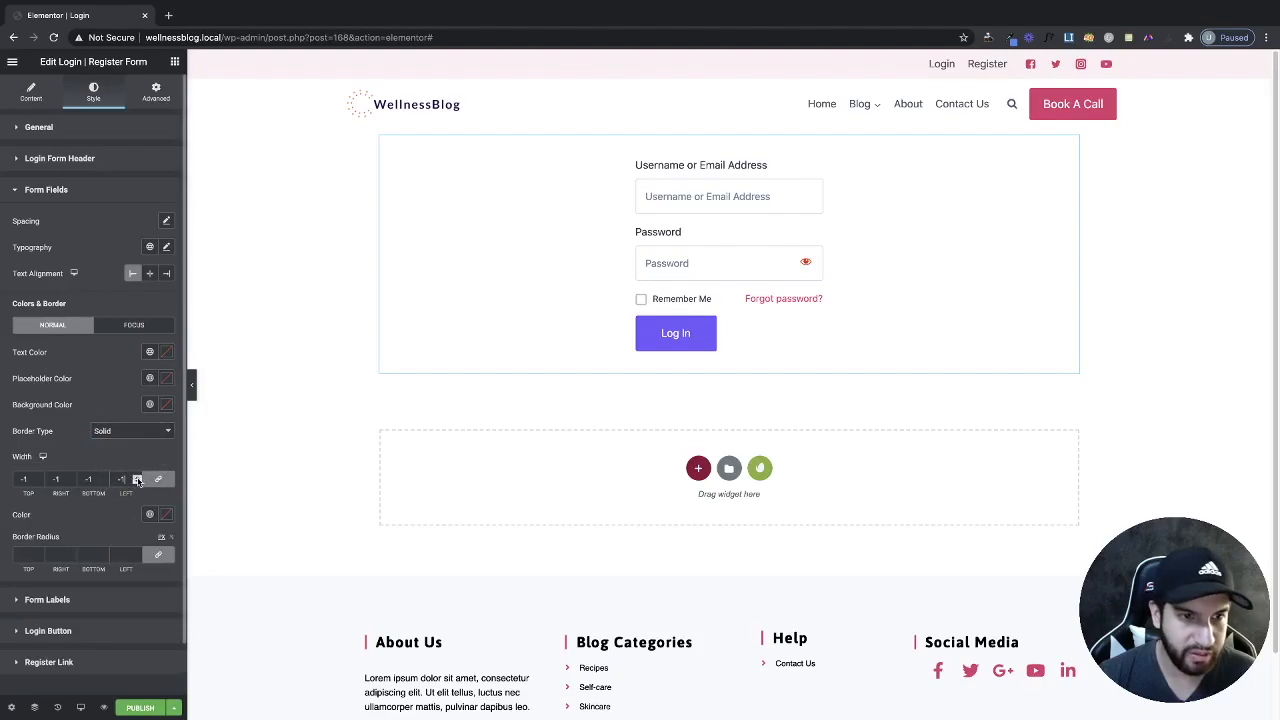
left_click(137, 478)
left_click(129, 431)
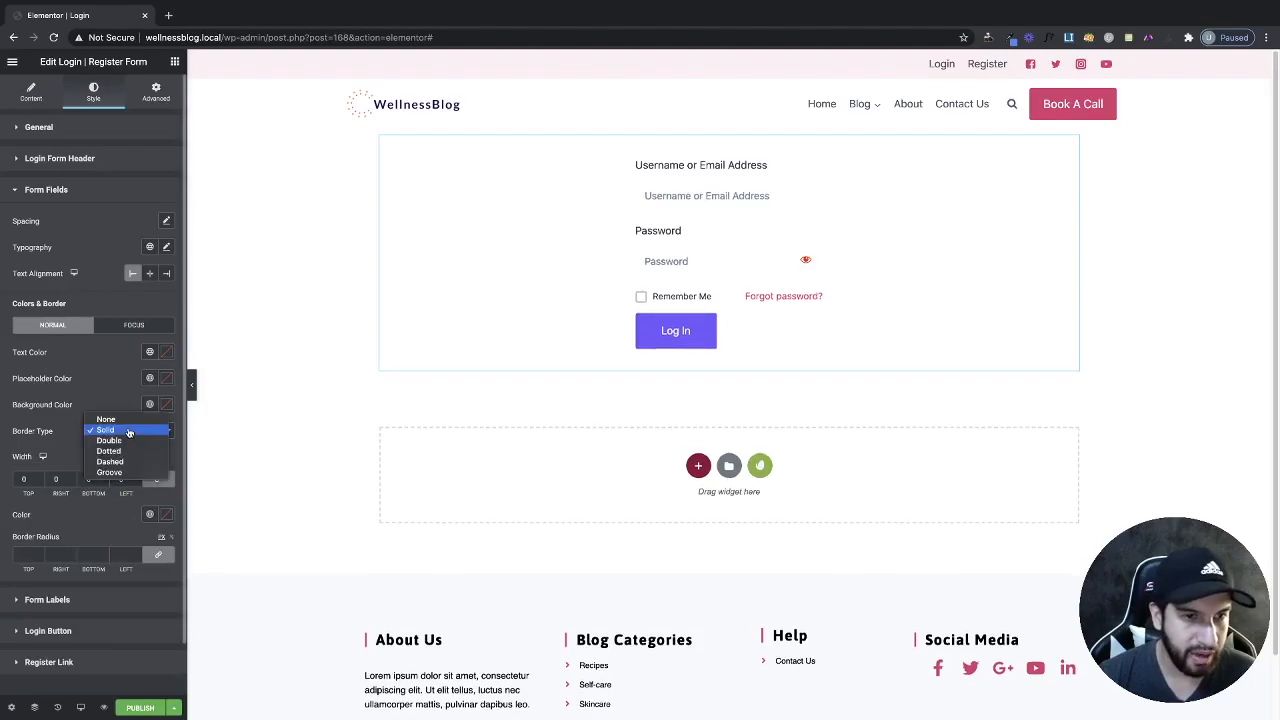
left_click(129, 419)
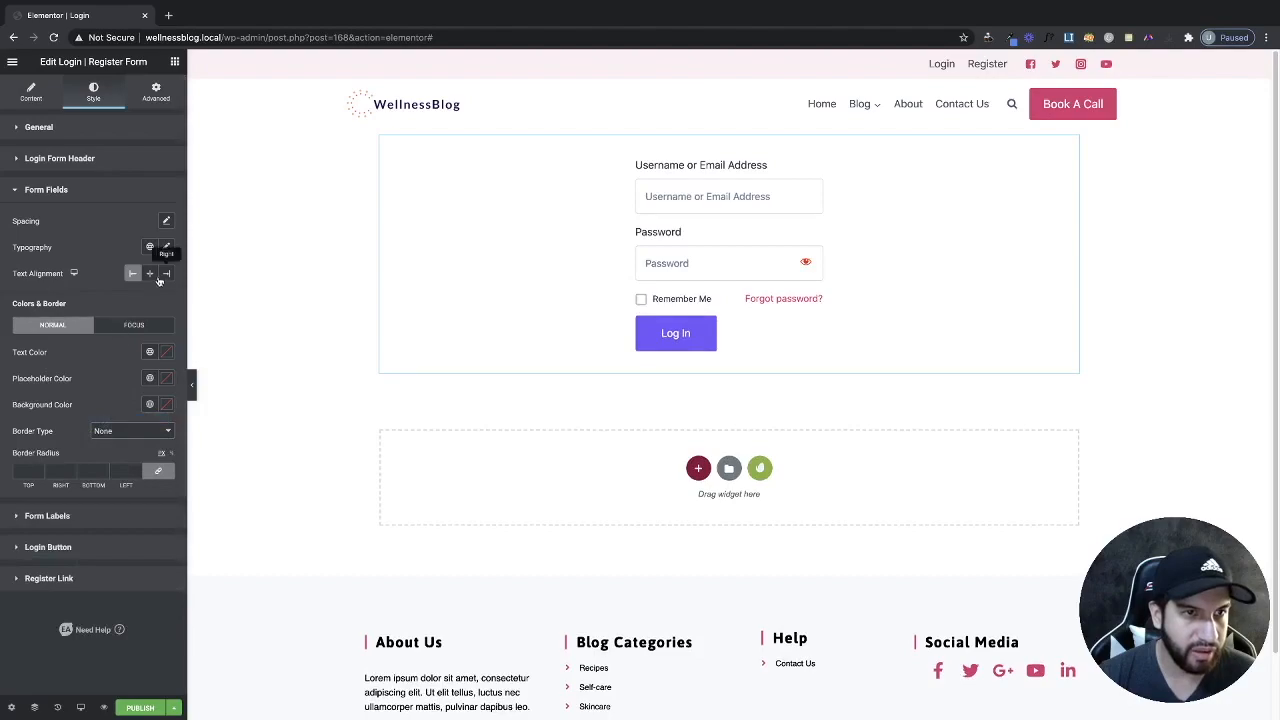
Toggle field text alignment between centre and left, ending left, and reset field spacing.
left_click(151, 277)
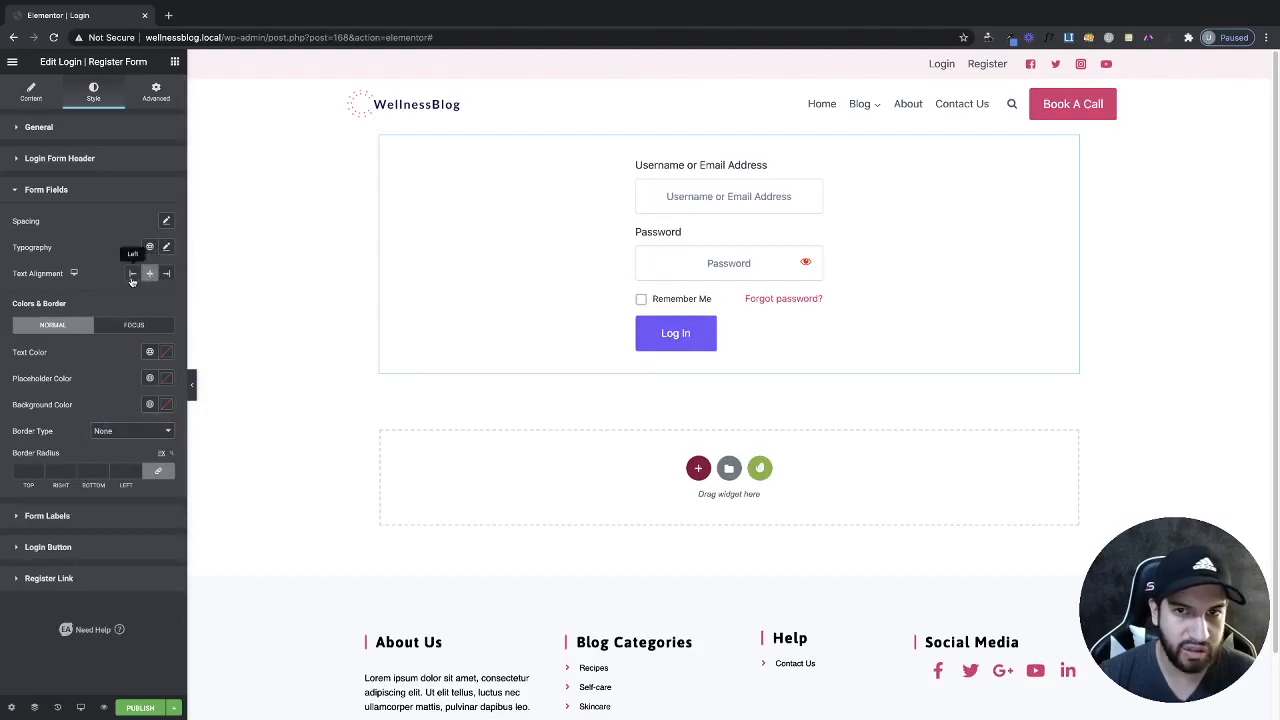
left_click(132, 279)
left_click(149, 278)
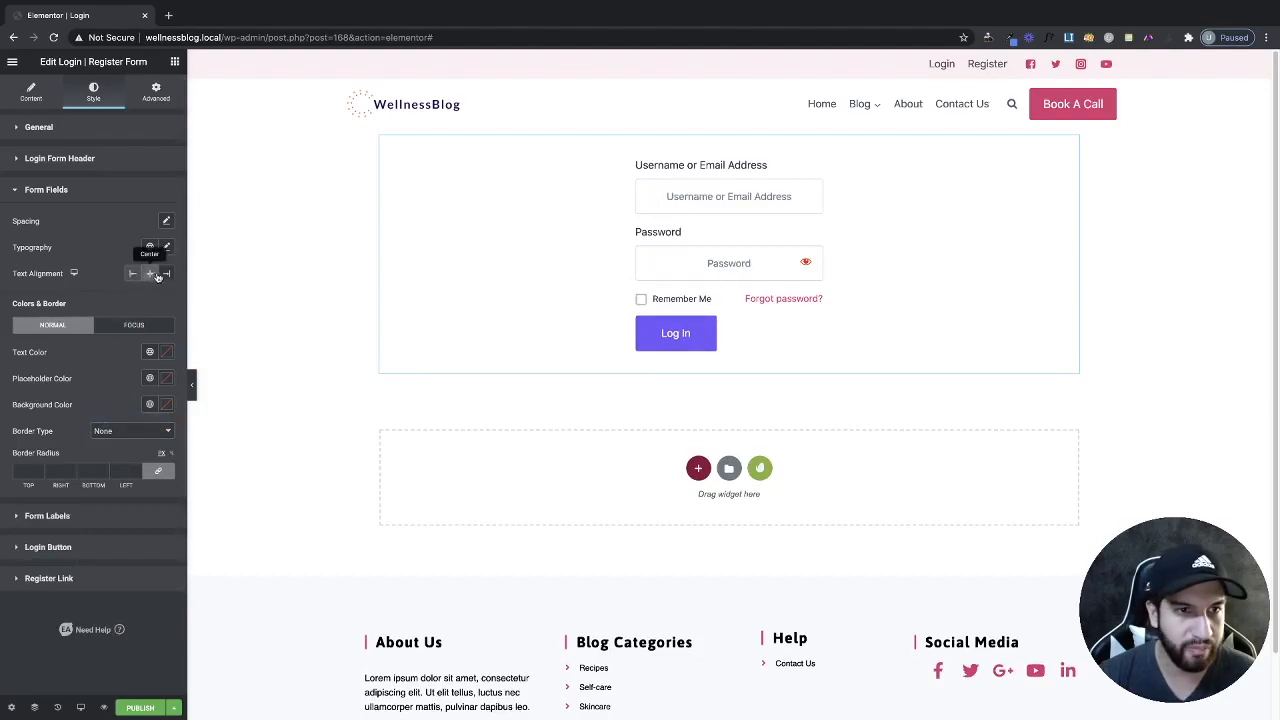
left_click(132, 274)
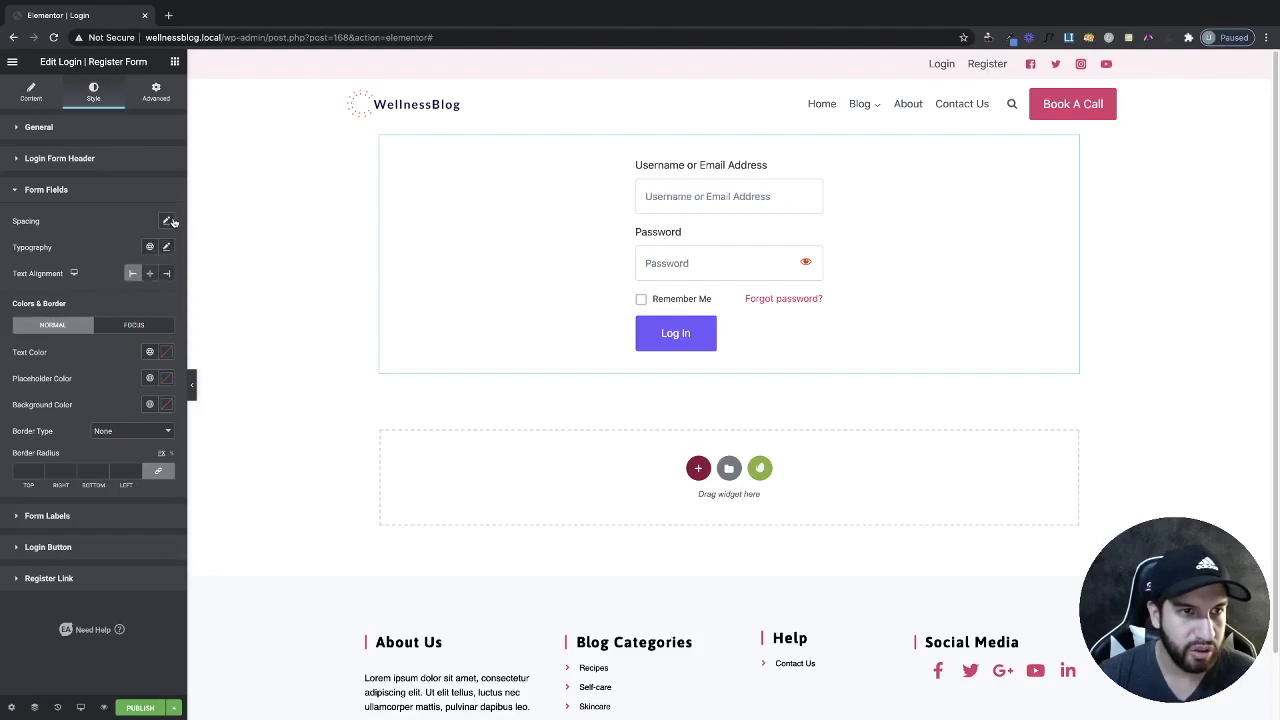
left_click(167, 223)
left_click(148, 221)
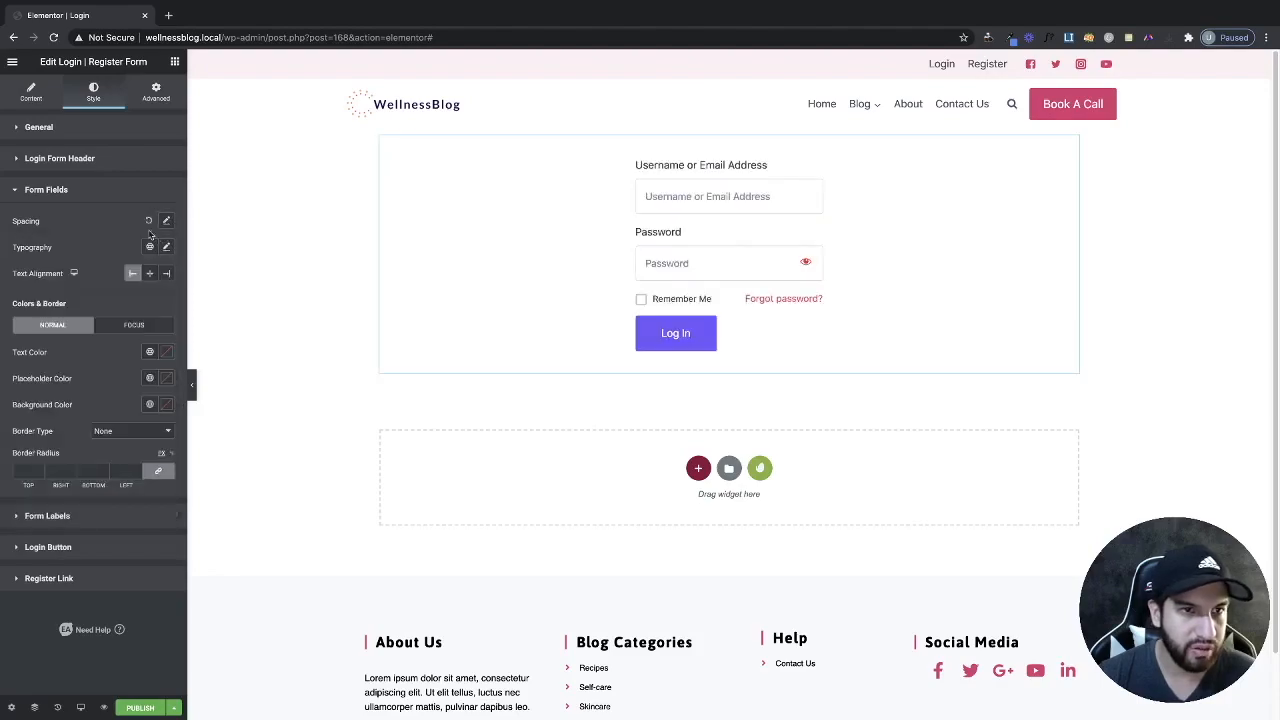
Try a 16 field text size in Typography, then expand the Form Labels style section.
left_click(166, 247)
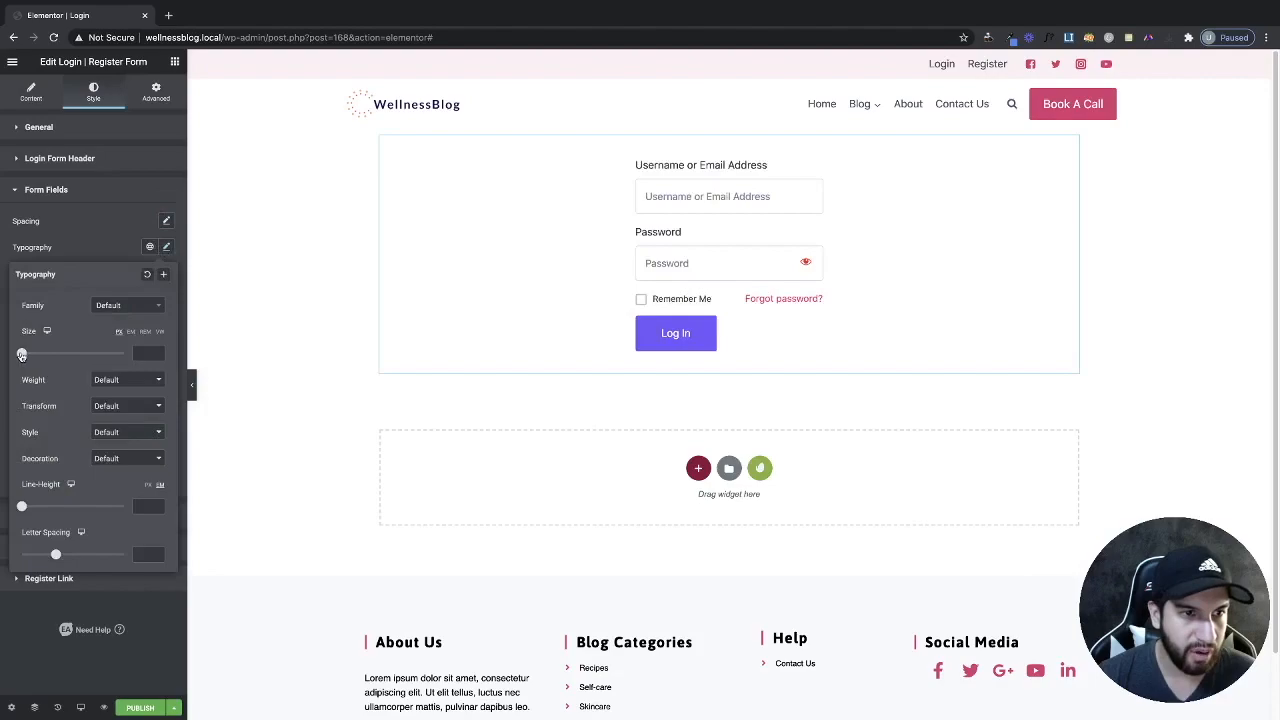
left_click_drag(22, 357, 30, 357)
left_click(120, 250)
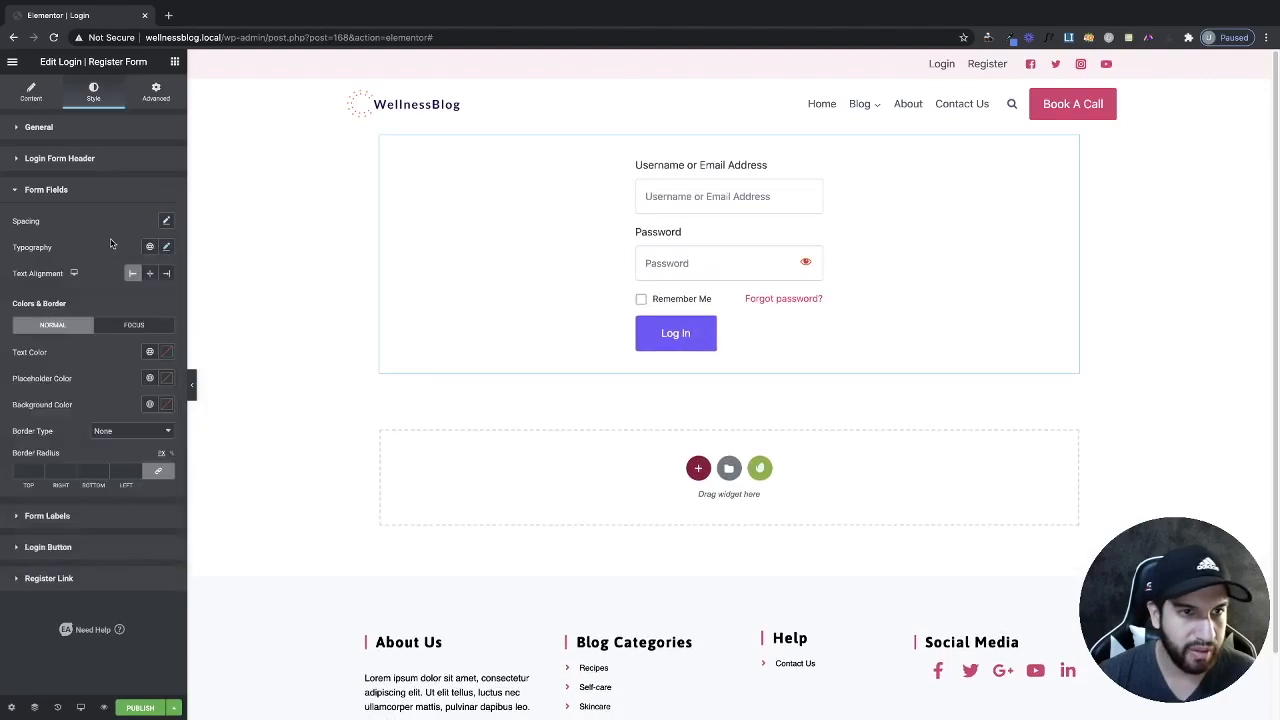
left_click(167, 248)
left_click(120, 250)
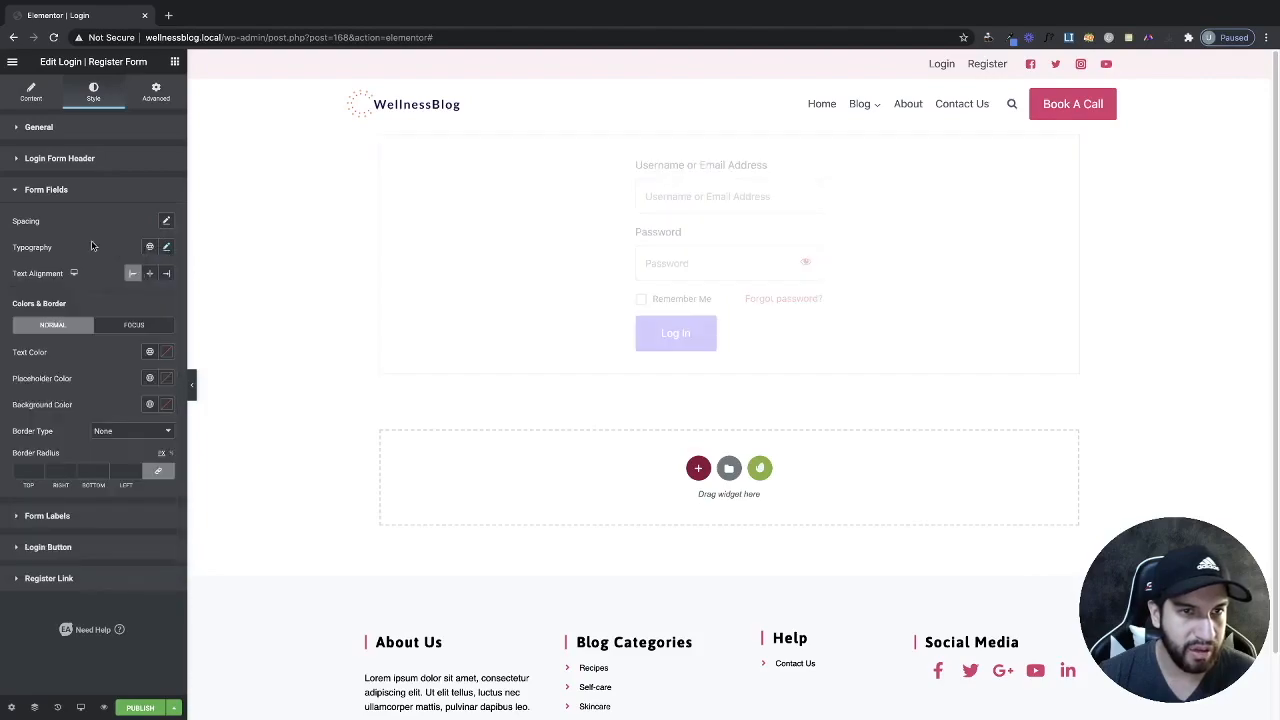
left_click(47, 516)
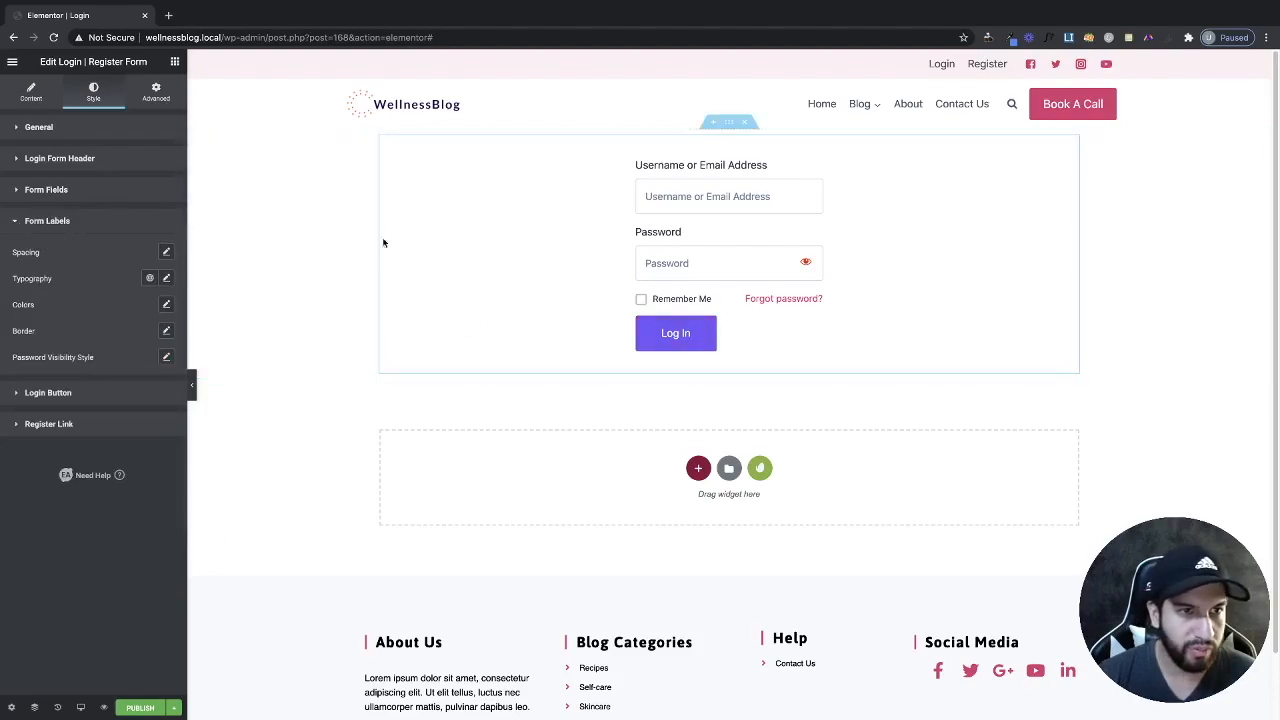
left_click_drag(629, 245, 634, 236)
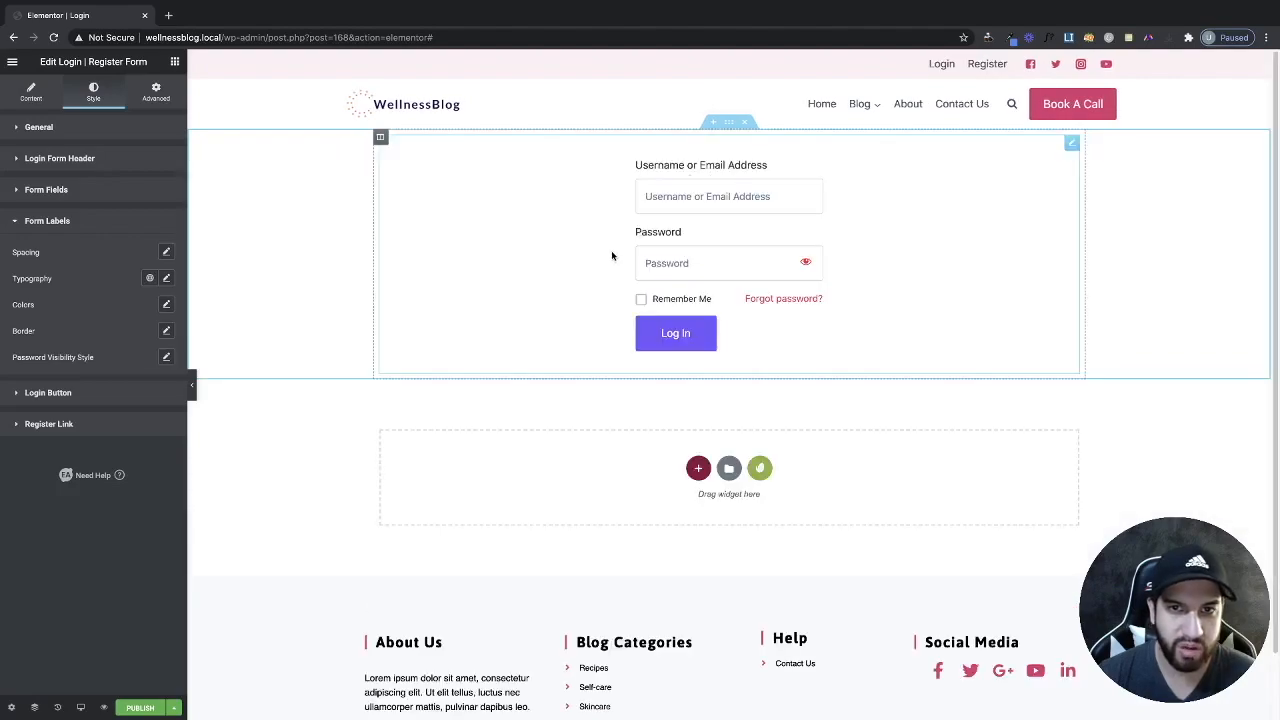
left_click(167, 254)
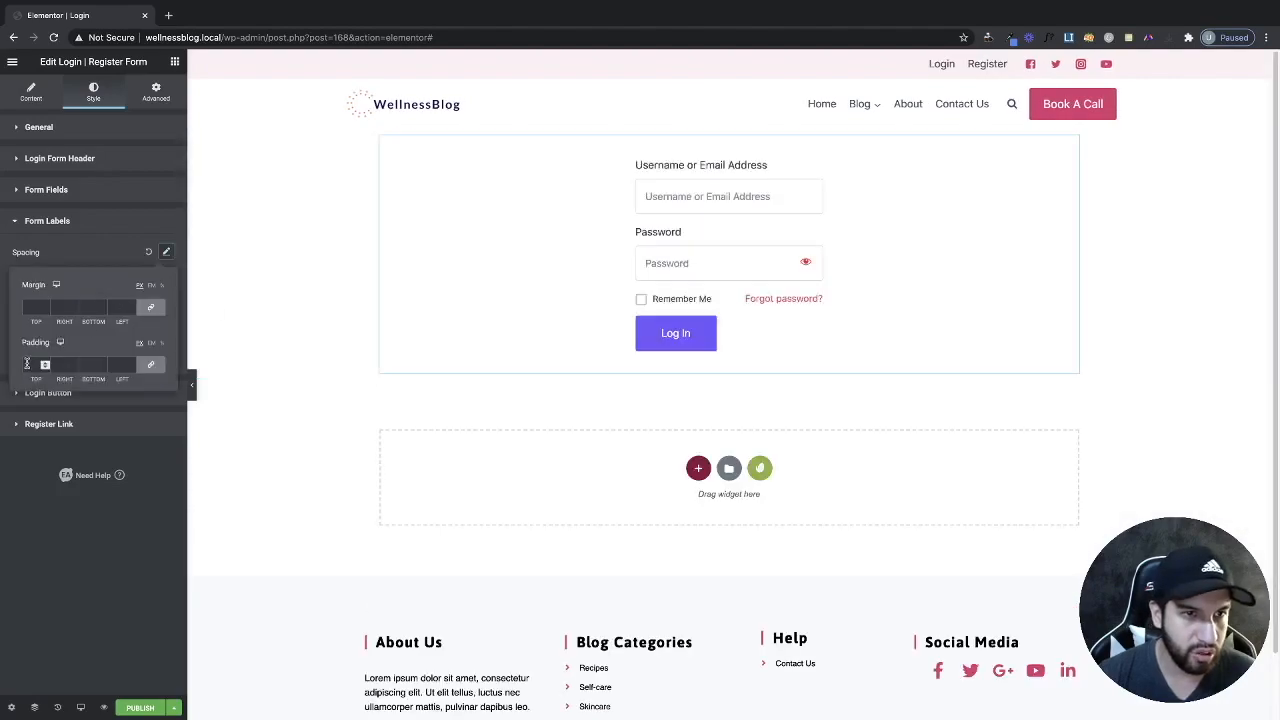
left_click(166, 251)
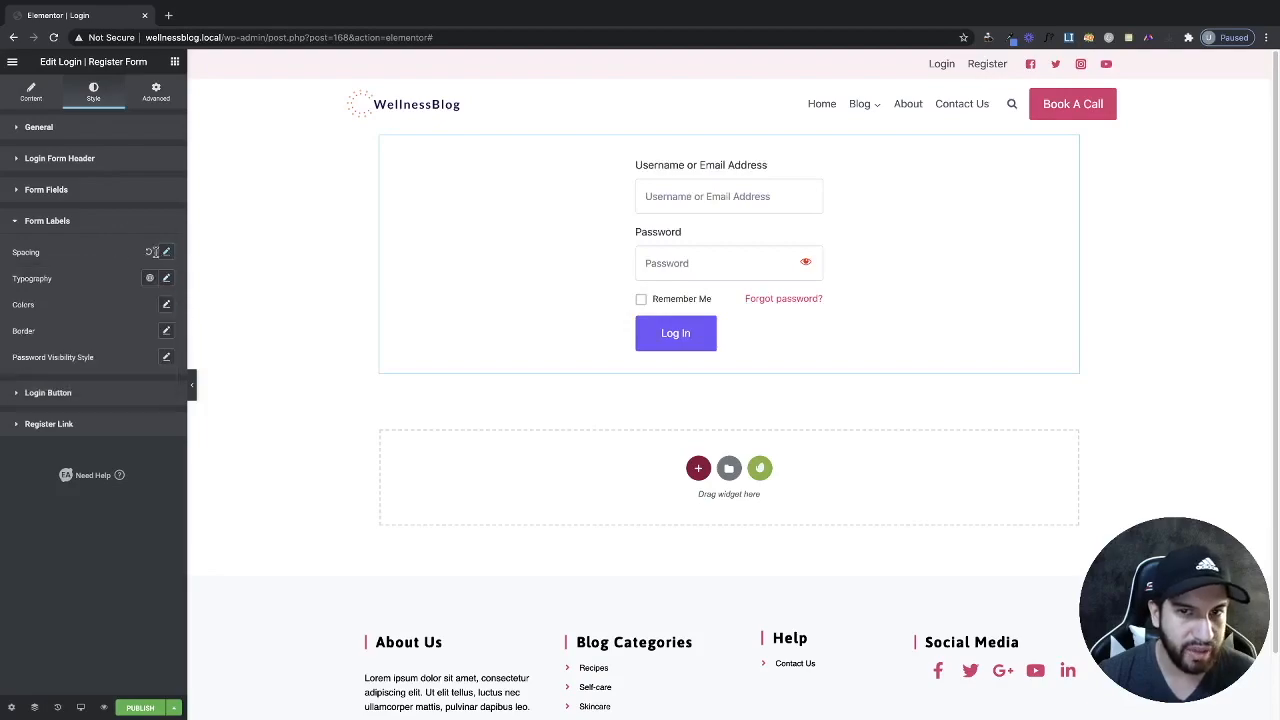
left_click(149, 251)
left_click(166, 279)
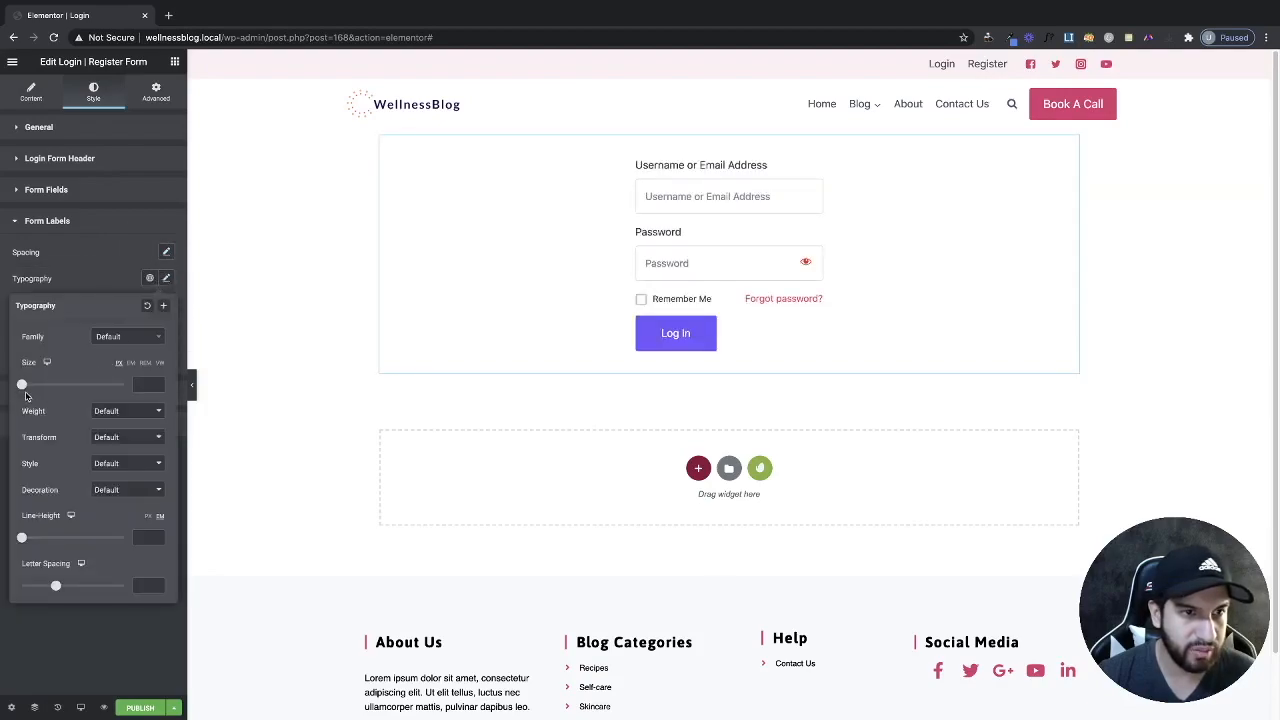
left_click_drag(22, 389, 31, 390)
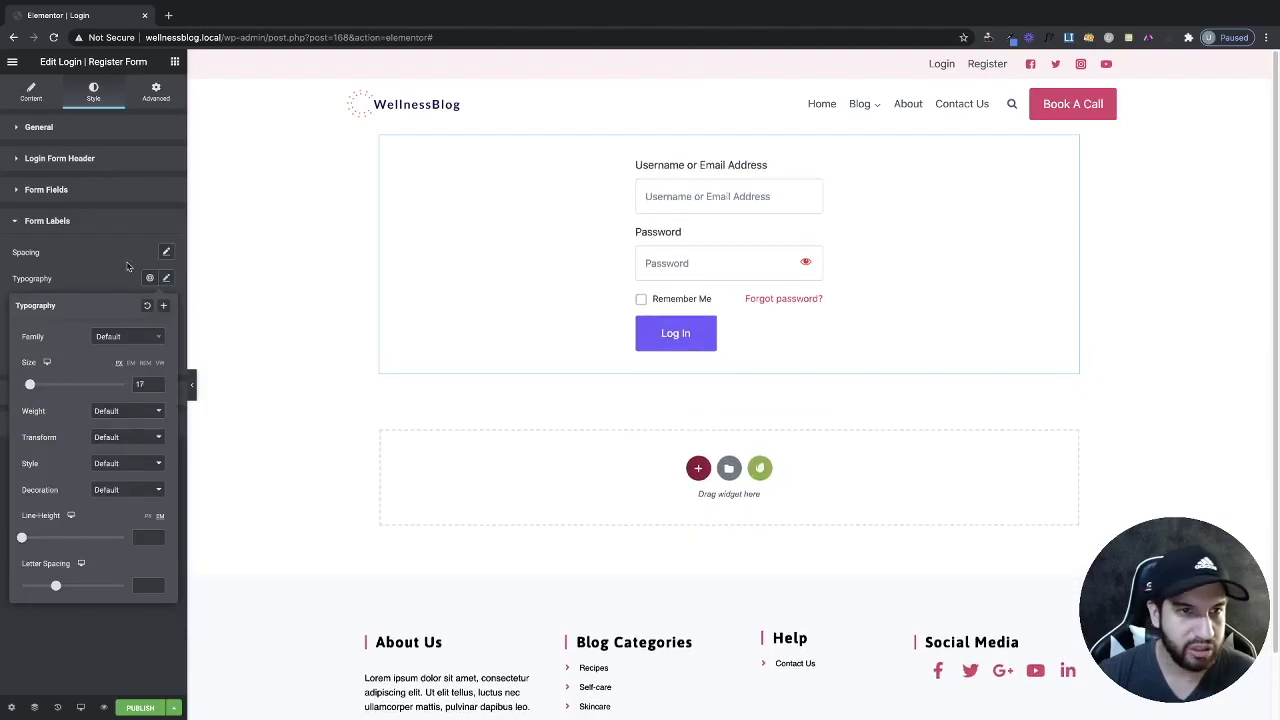
left_click(166, 278)
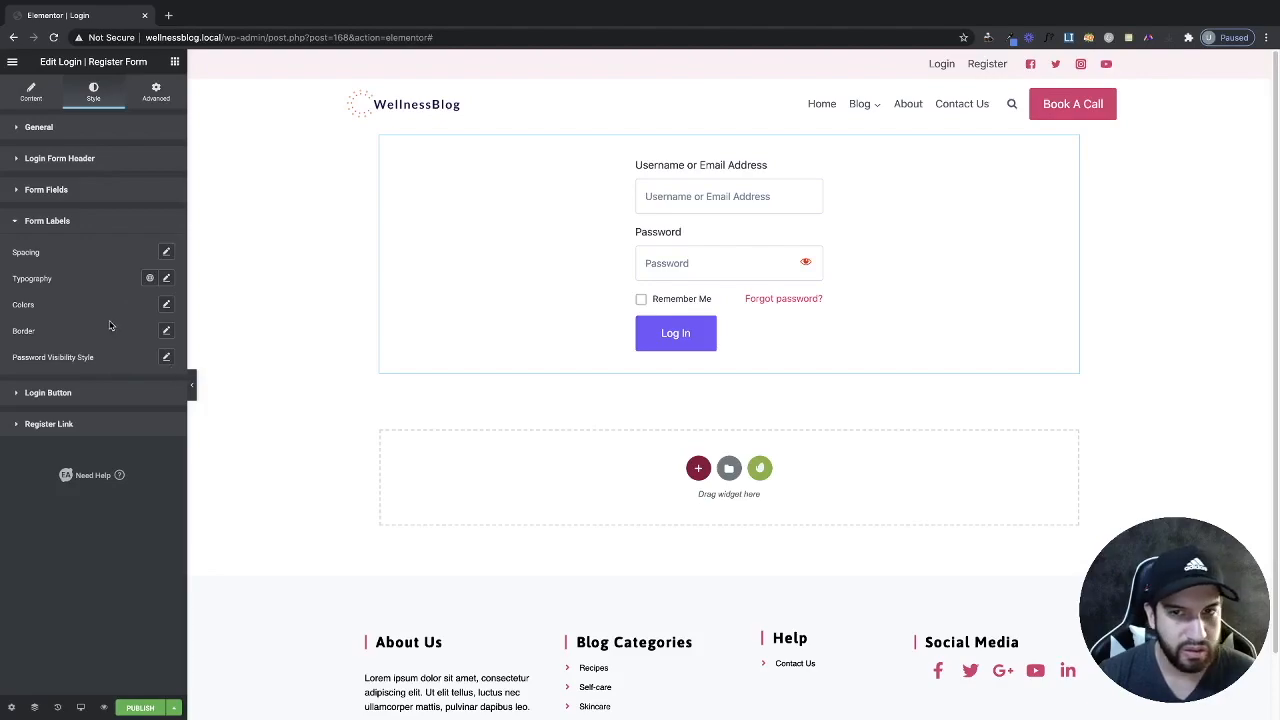
left_click(165, 305)
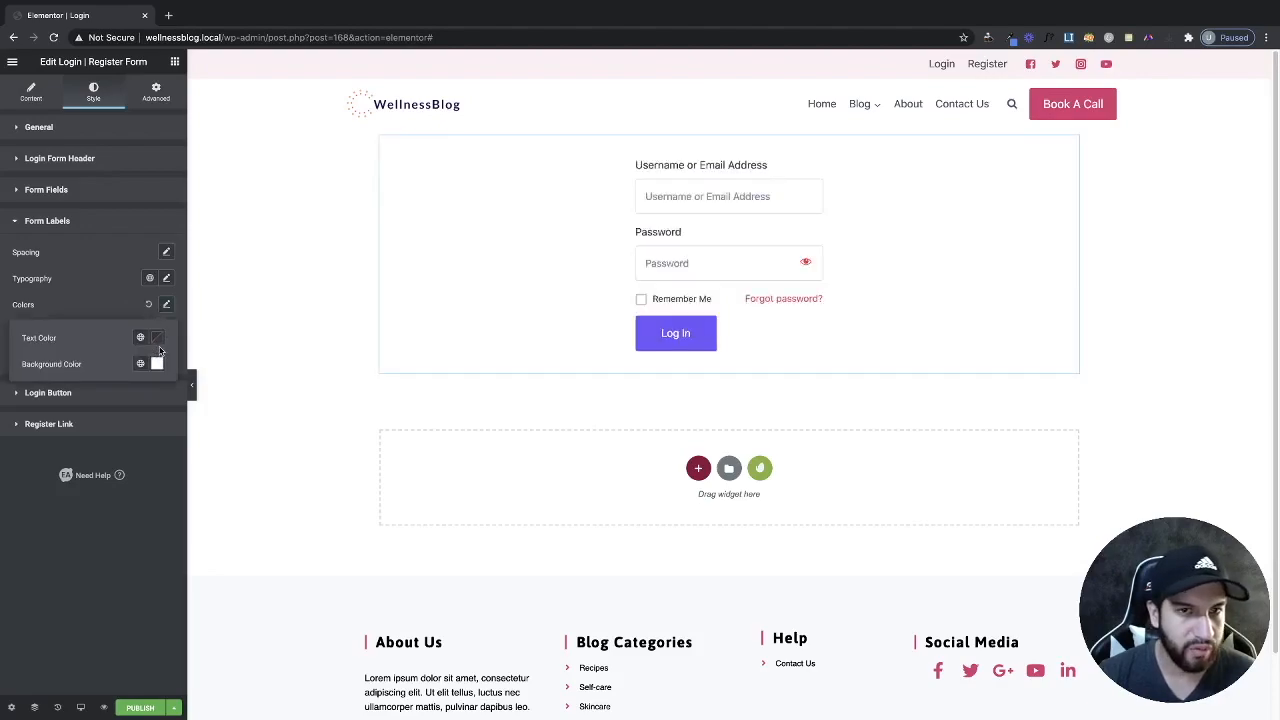
left_click(156, 340)
left_click(208, 396)
left_click(66, 312)
left_click(148, 304)
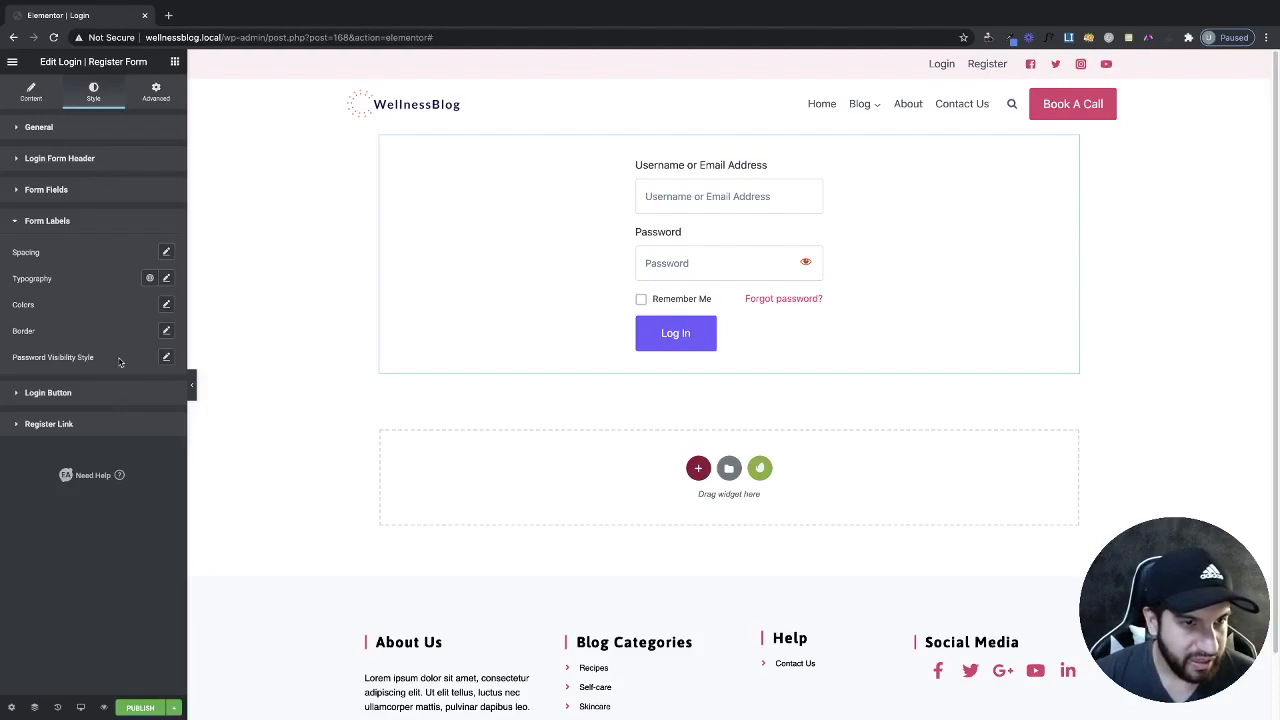
left_click(66, 394)
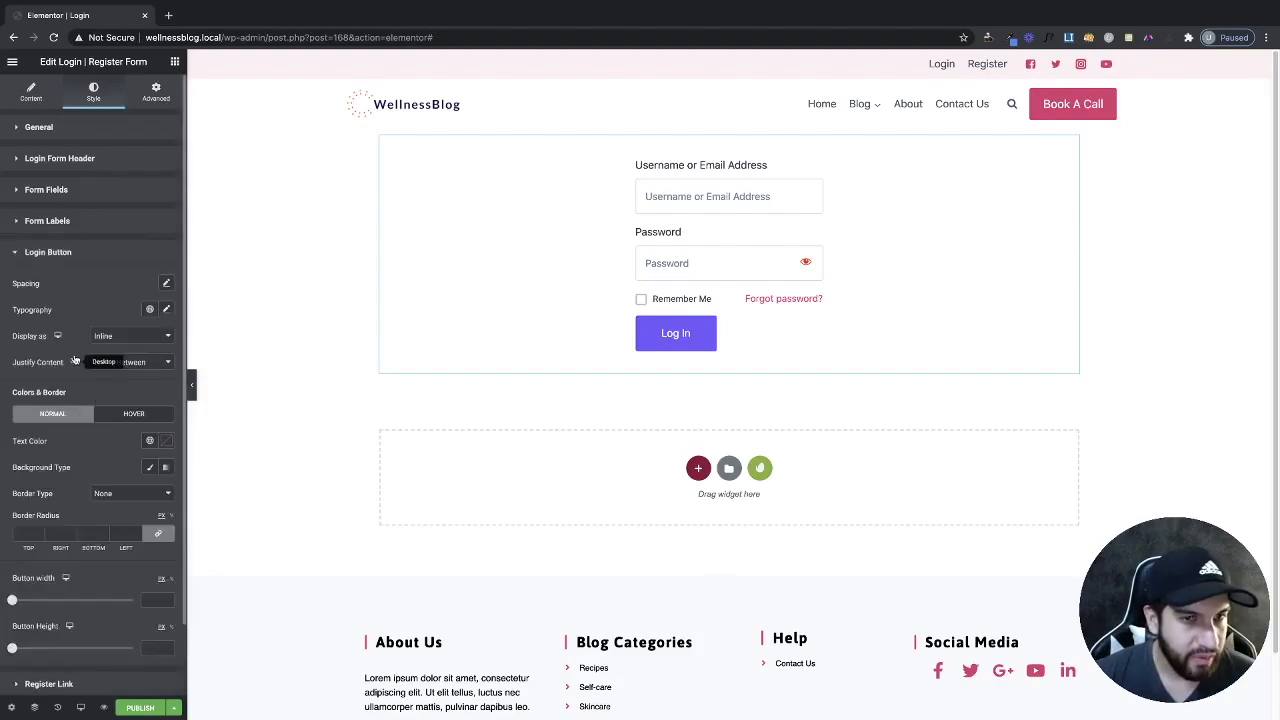
Give the Log In button a Classic pink global-colour background and reset its width to default.
scroll(95, 434, "down", 2)
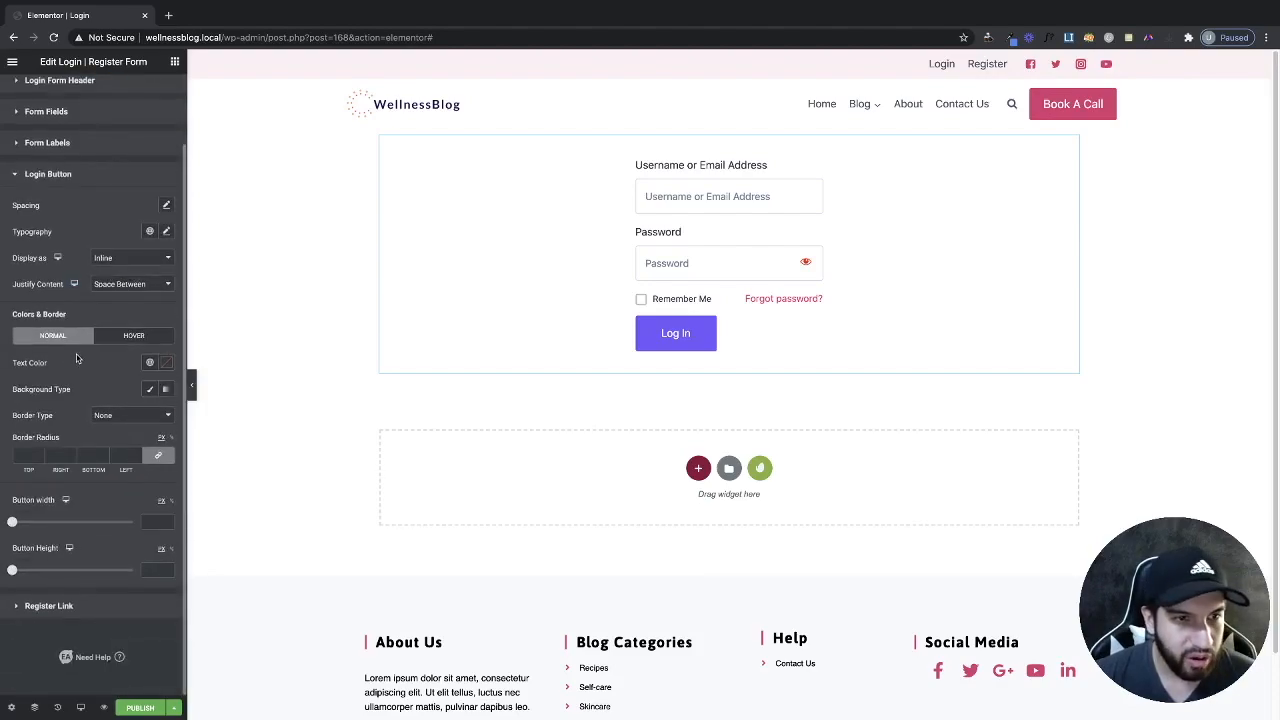
left_click(150, 389)
left_click(166, 415)
left_click(150, 415)
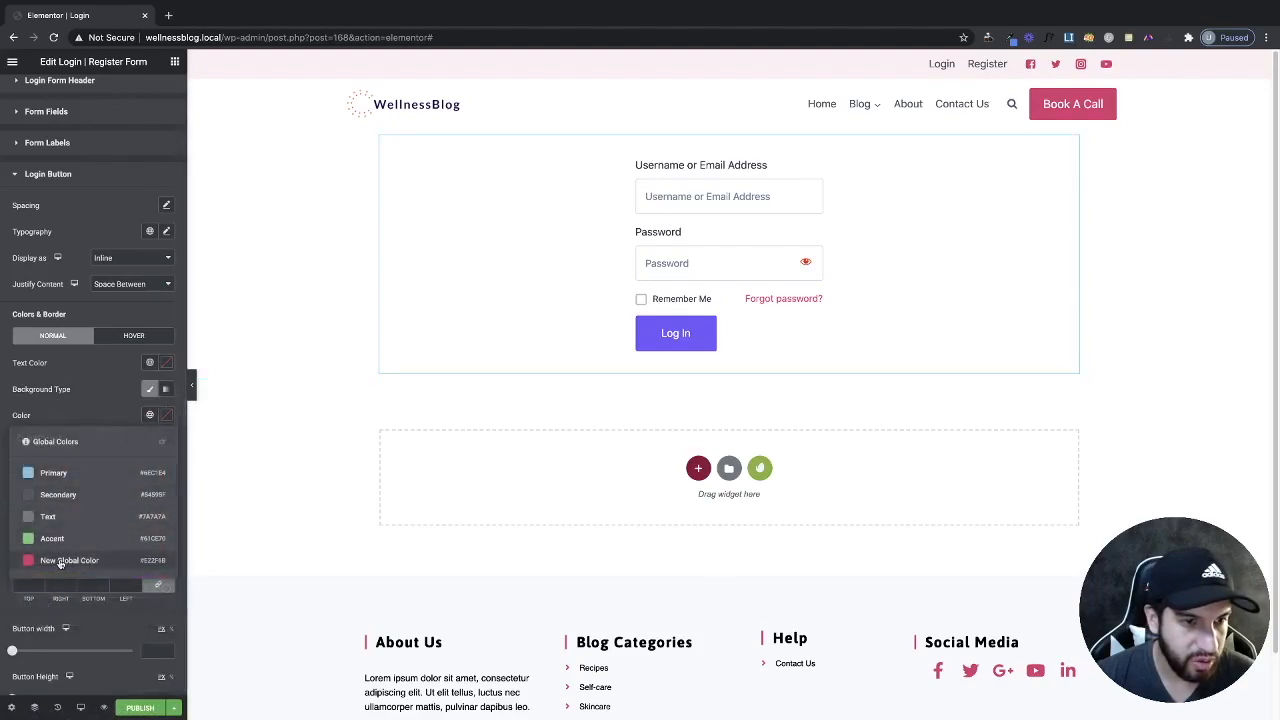
left_click(65, 562)
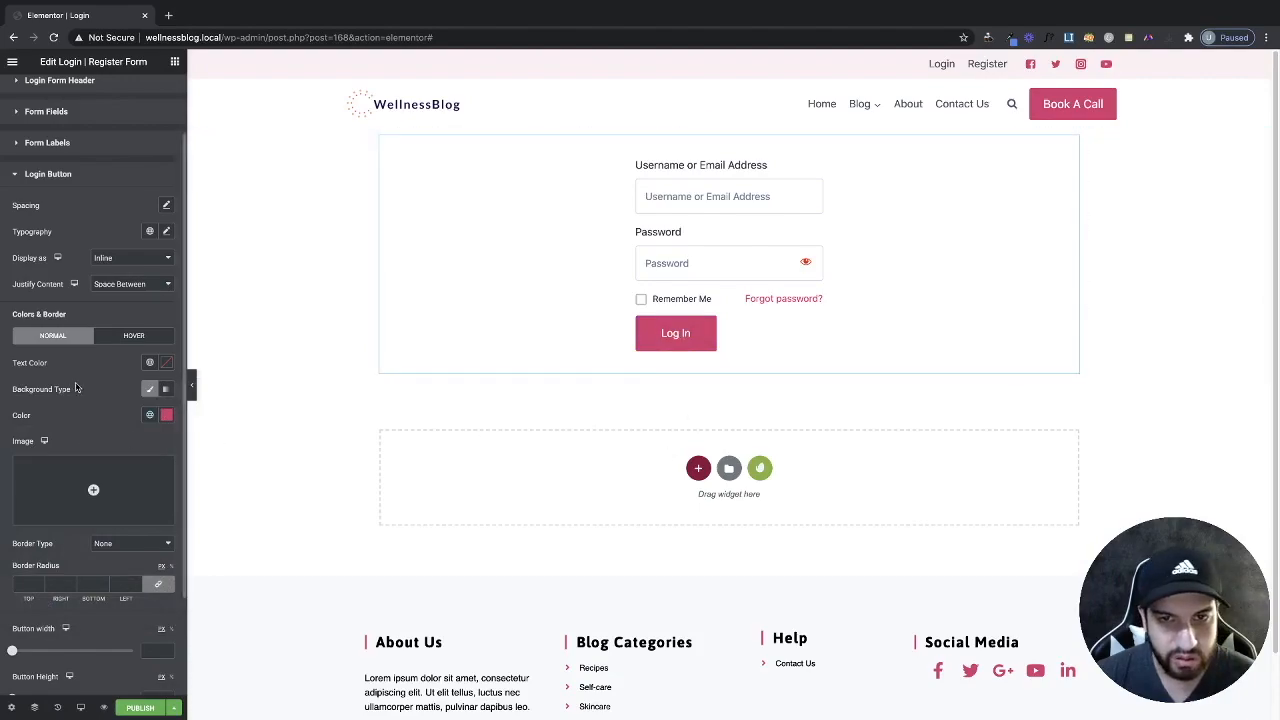
scroll(120, 300, "down", 3)
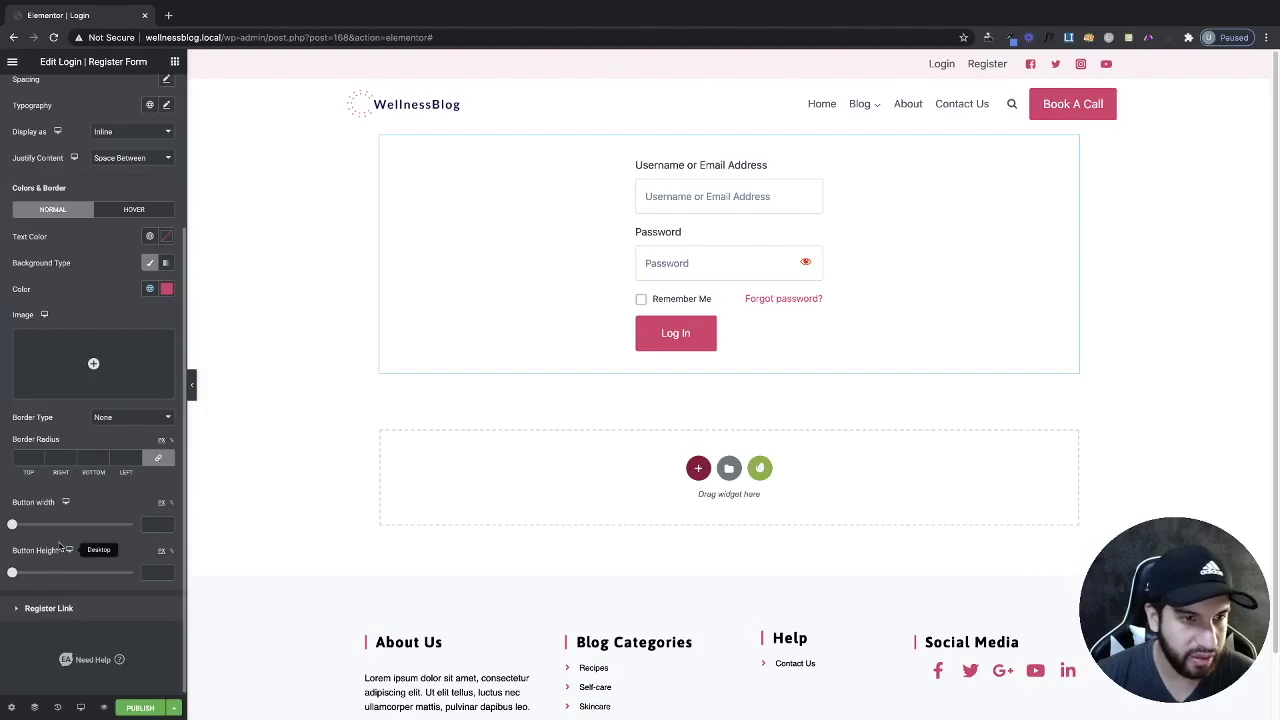
scroll(62, 490, "up", 1)
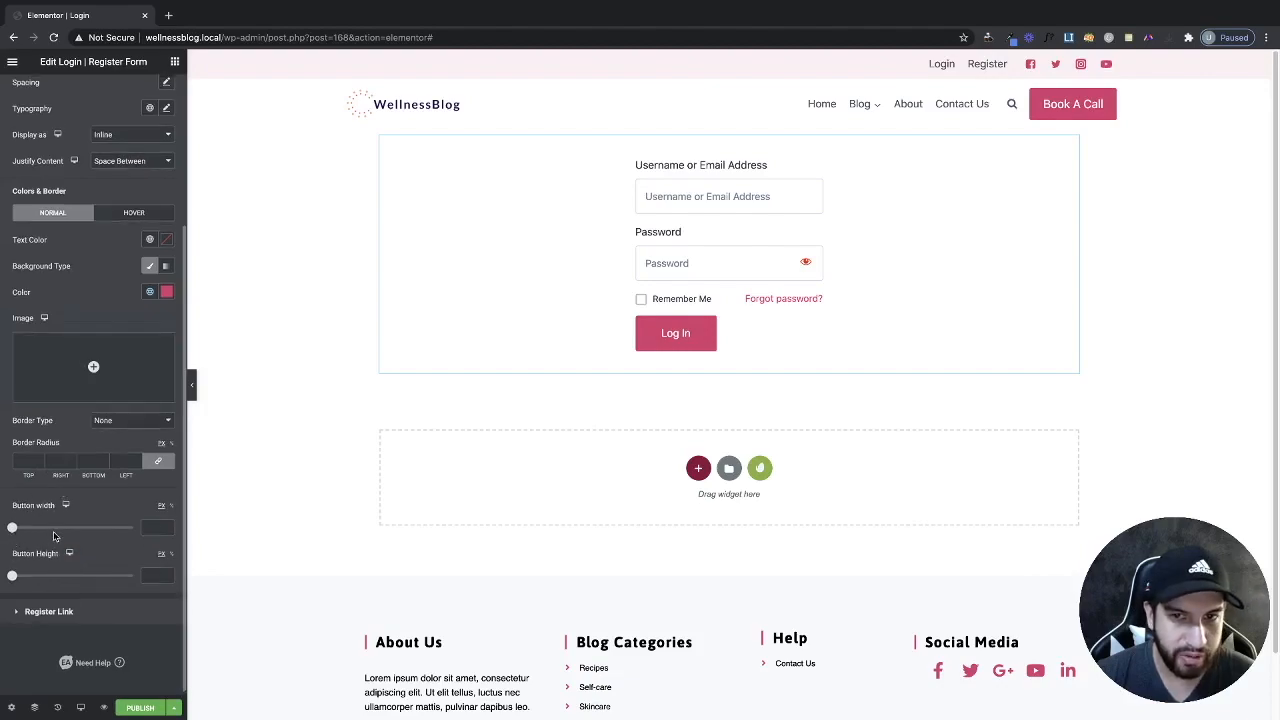
left_click_drag(11, 528, 82, 540)
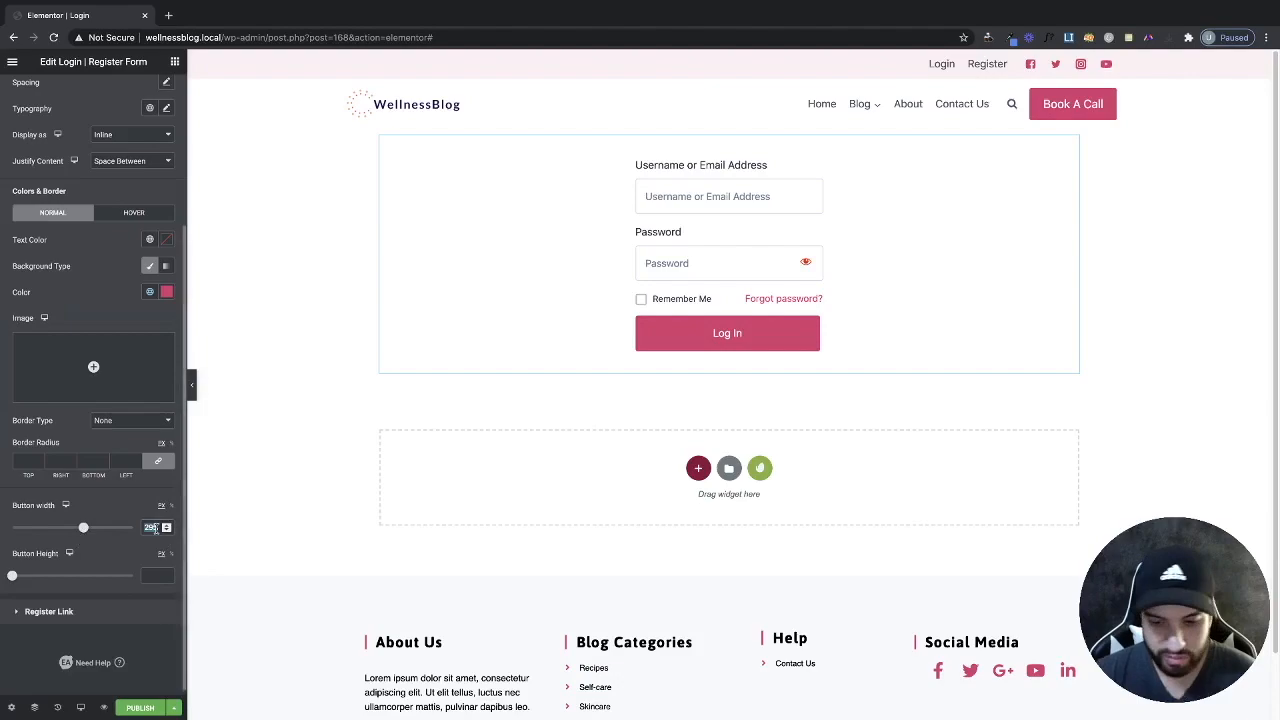
key("BackSpace")
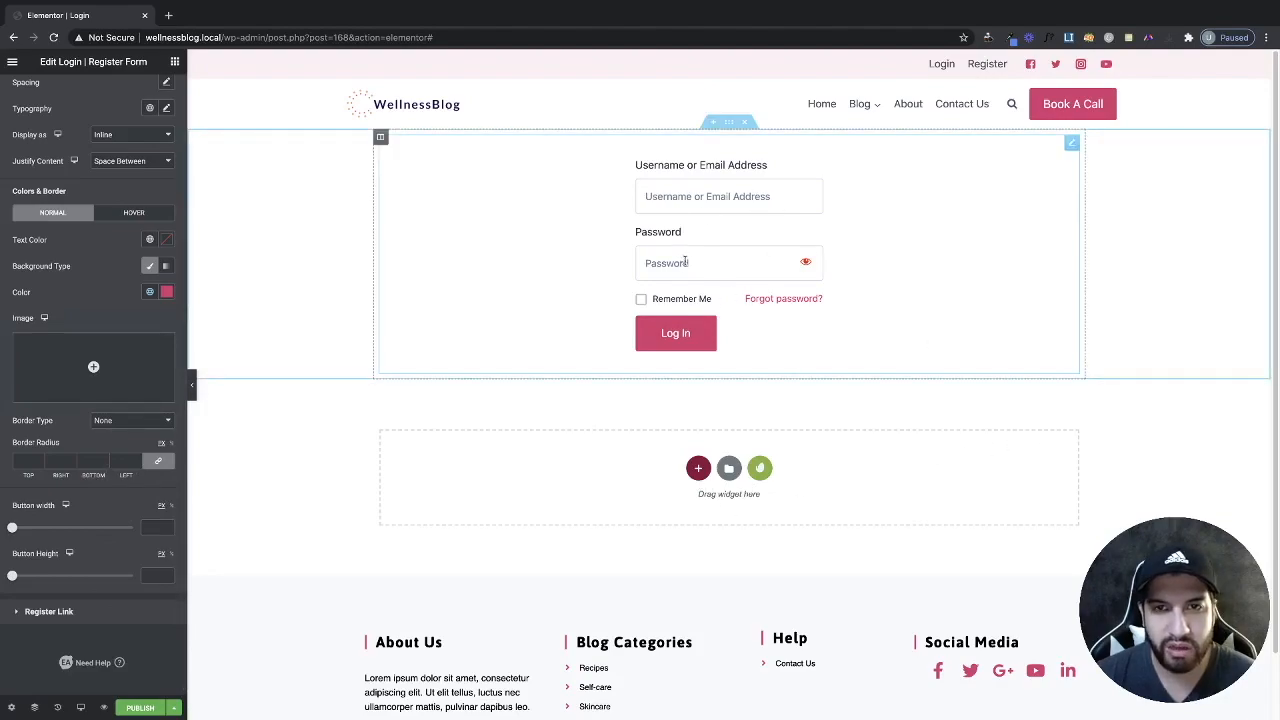
Preview the page with the editing panel hidden, then publish the Login template.
left_click(191, 384)
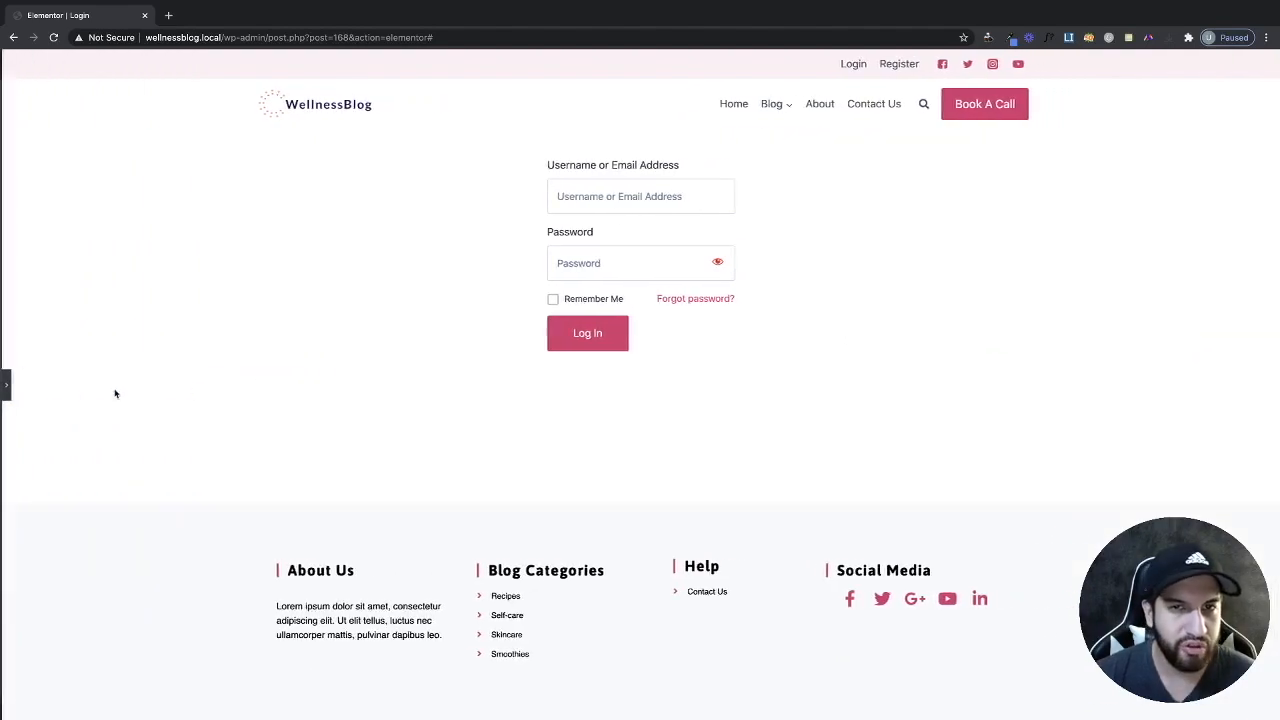
left_click(5, 388)
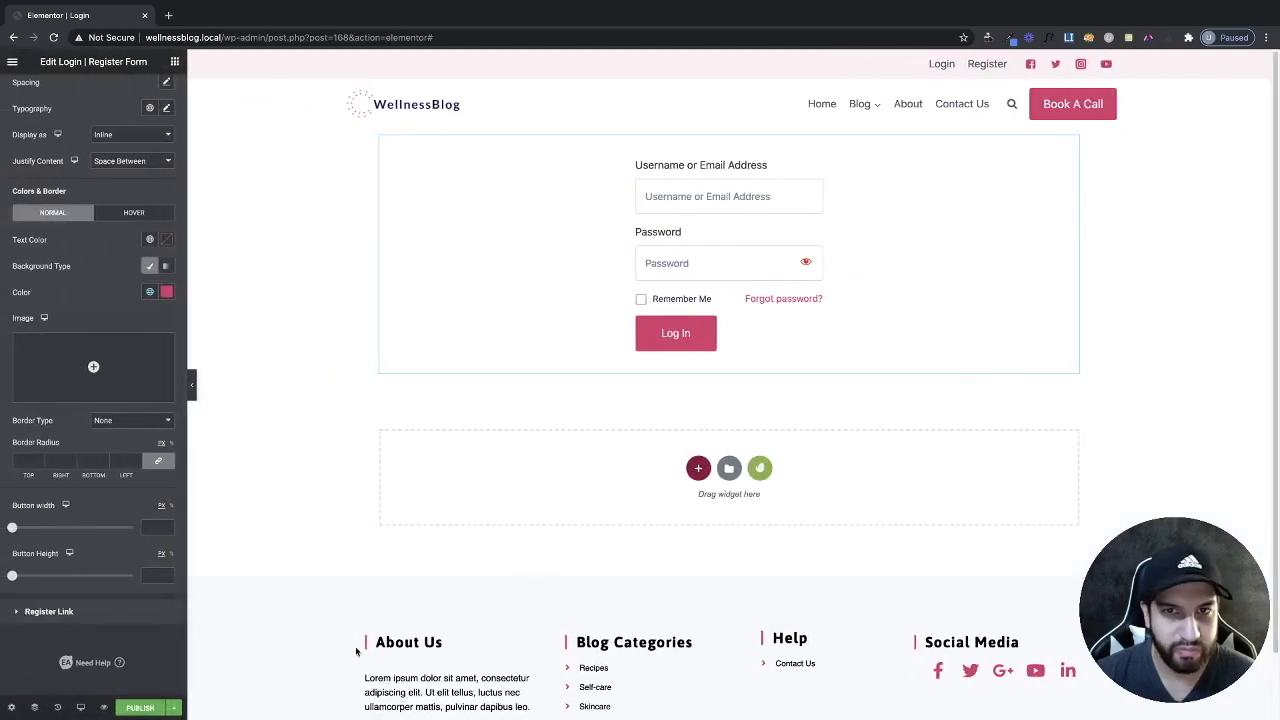
left_click(140, 708)
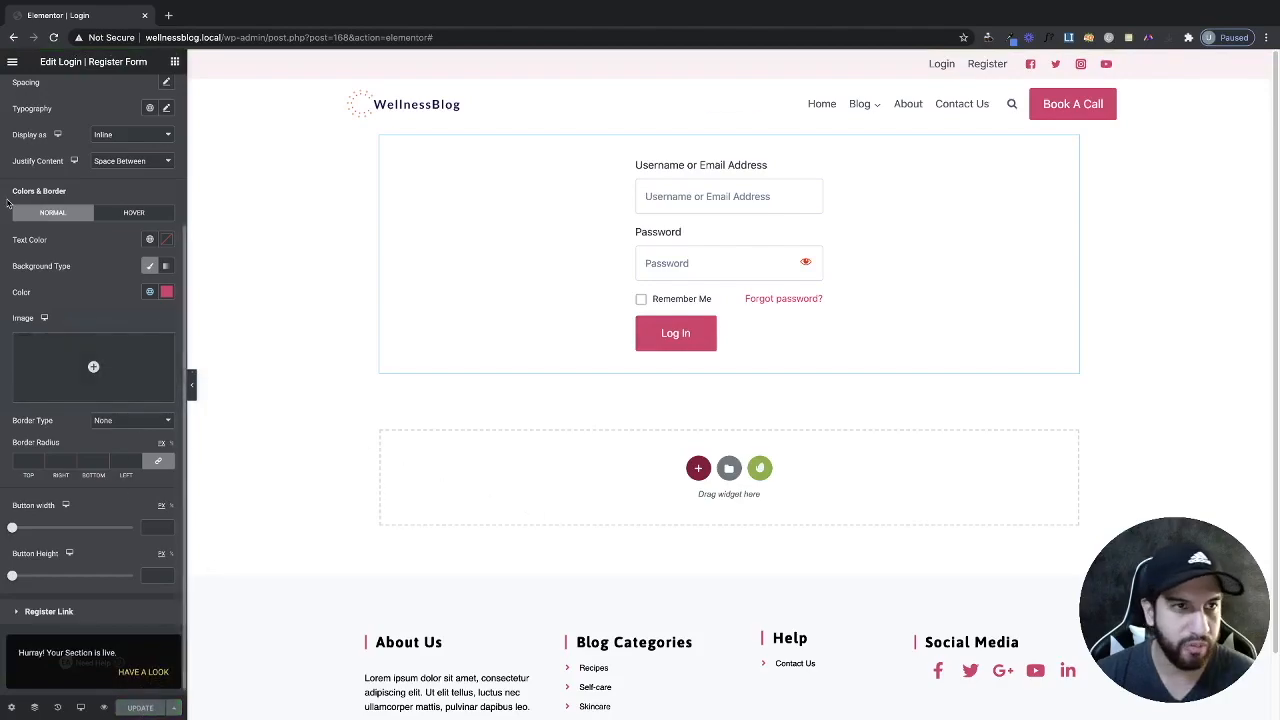
scroll(175, 372, "up", 3)
Exit the editor to the WordPress dashboard and add a new saved template.
left_click(12, 62)
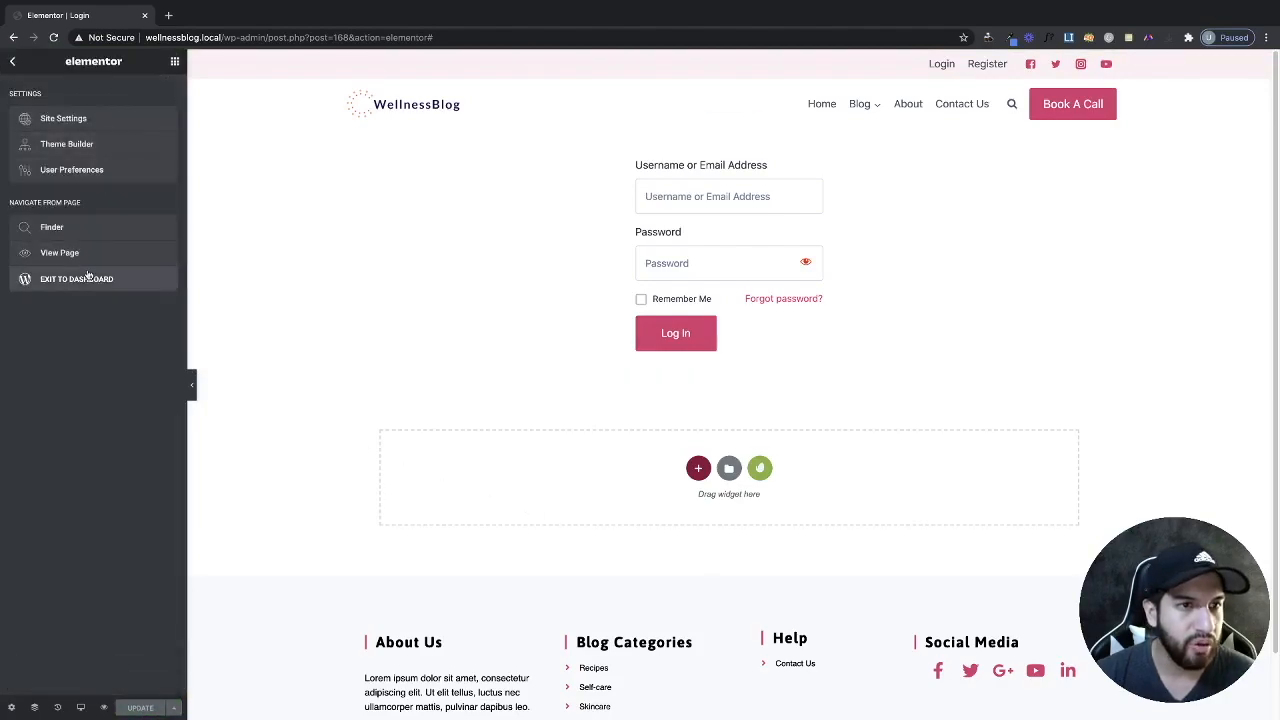
left_click(88, 278)
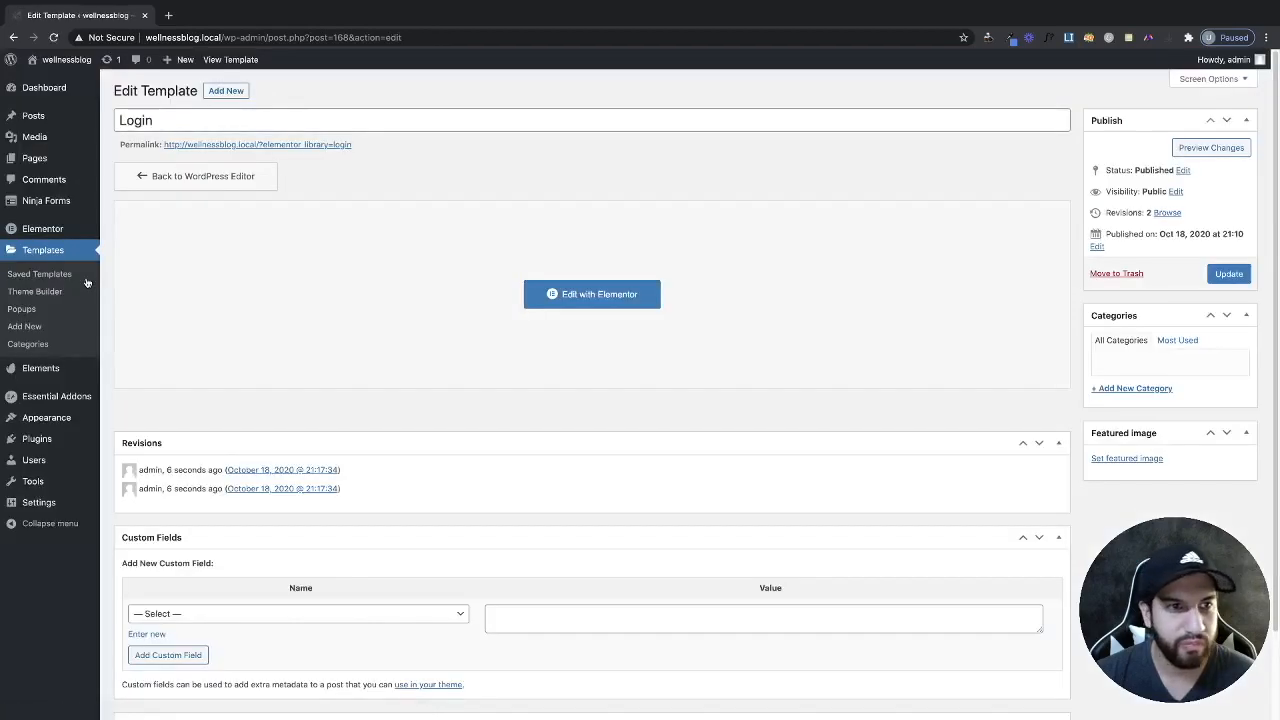
left_click(44, 257)
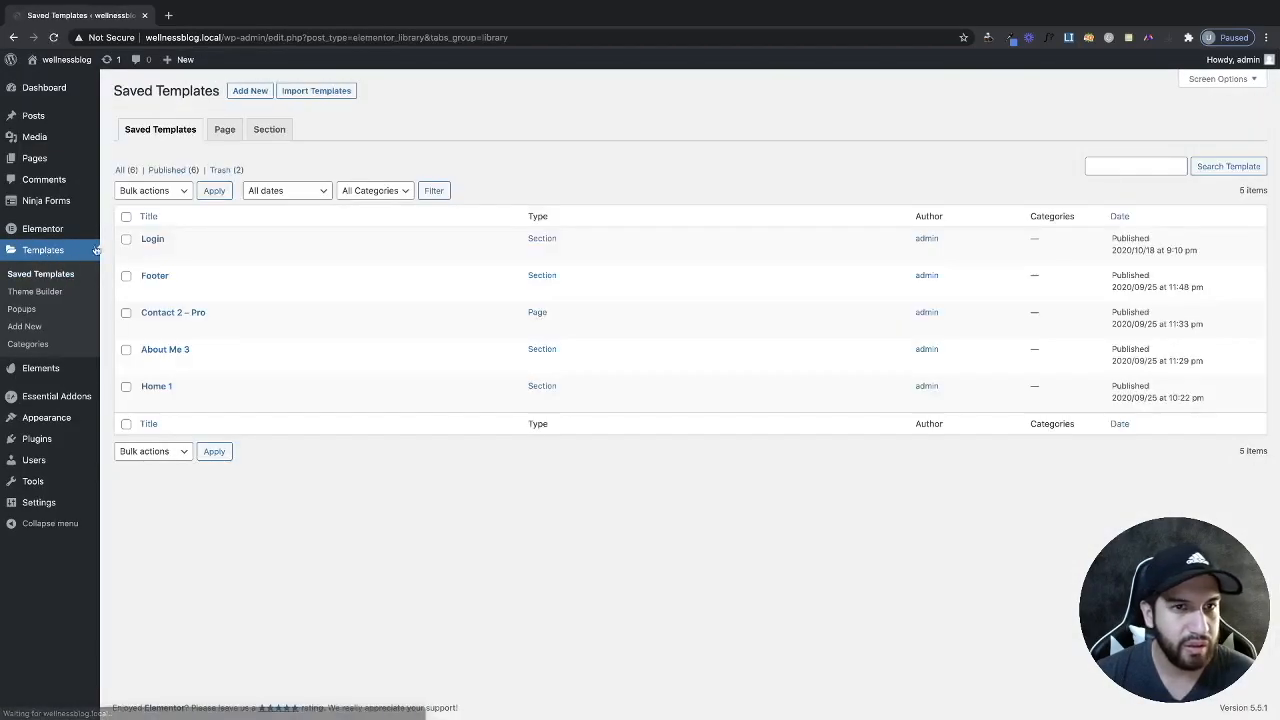
left_click(245, 92)
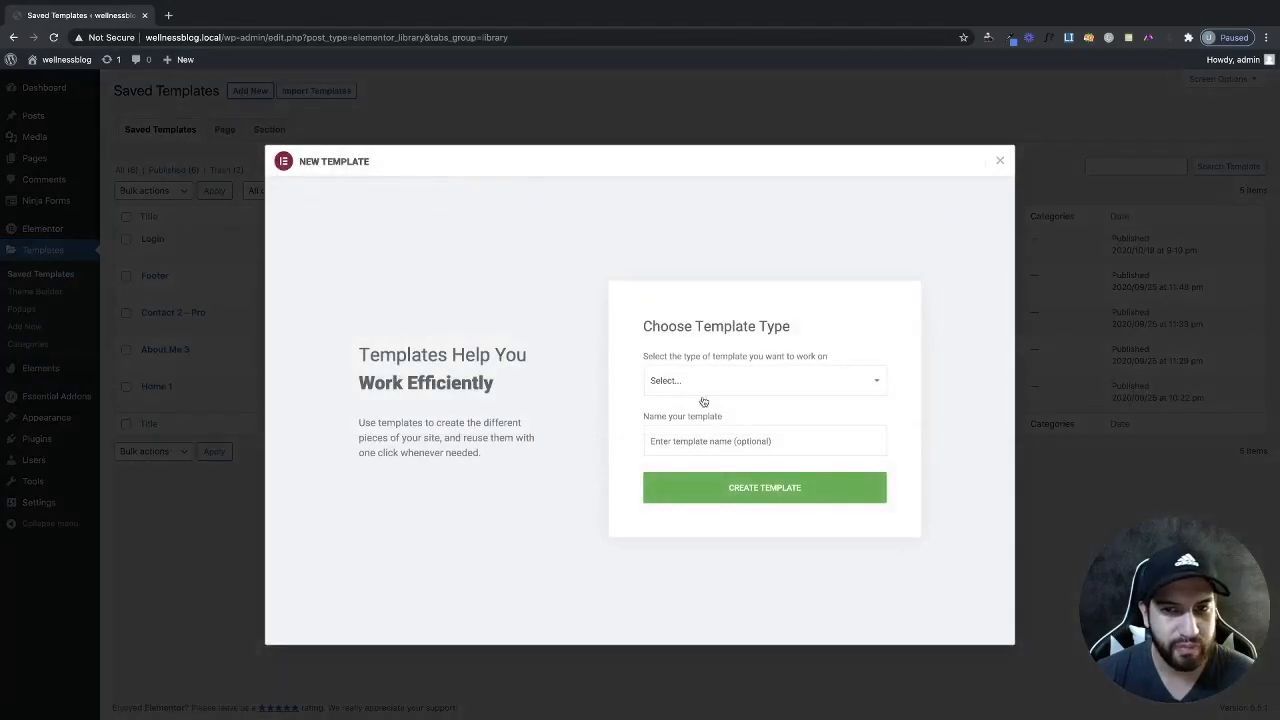
Create a Section-type template named 'Register'.
left_click(702, 382)
left_click(687, 405)
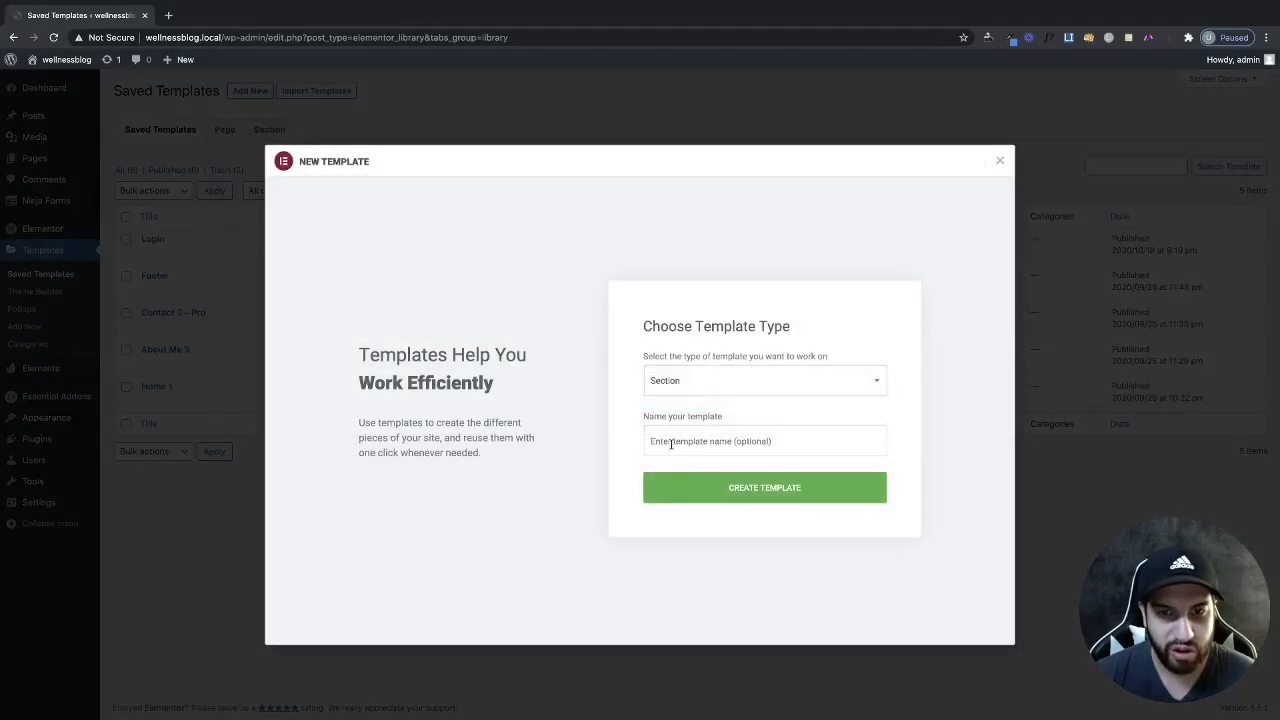
left_click(700, 441)
type("Re")
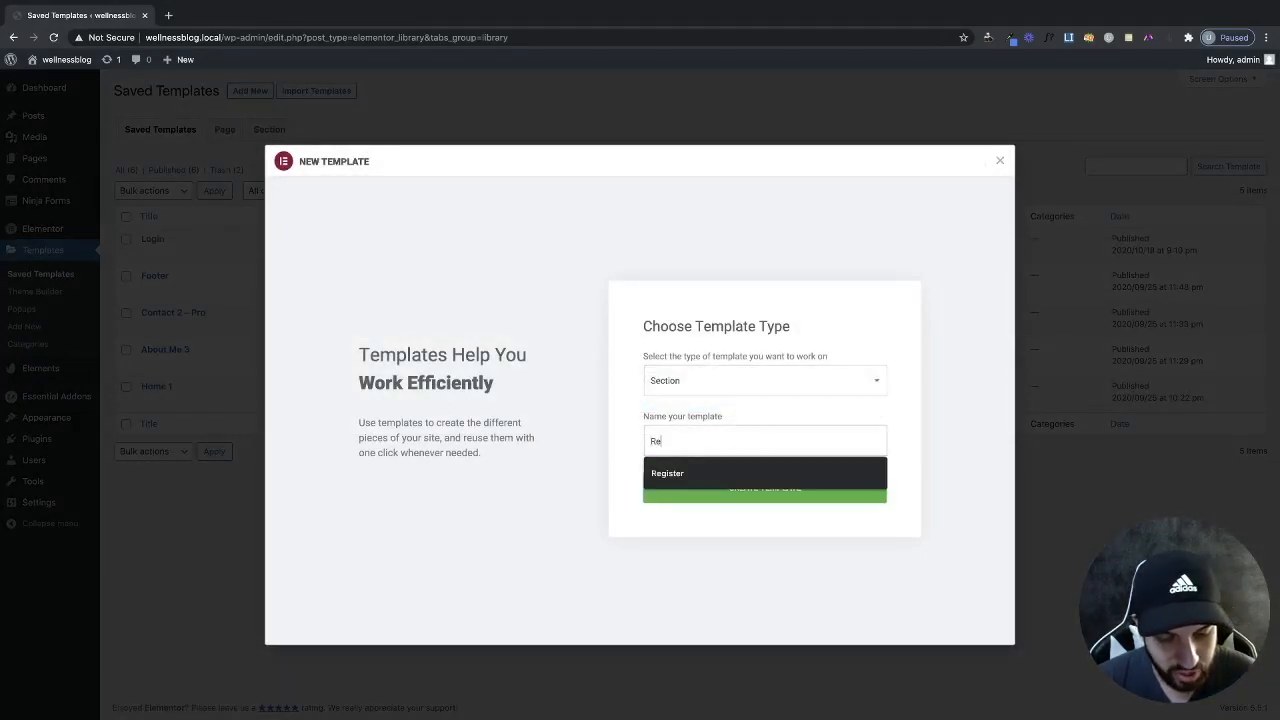
type("gister")
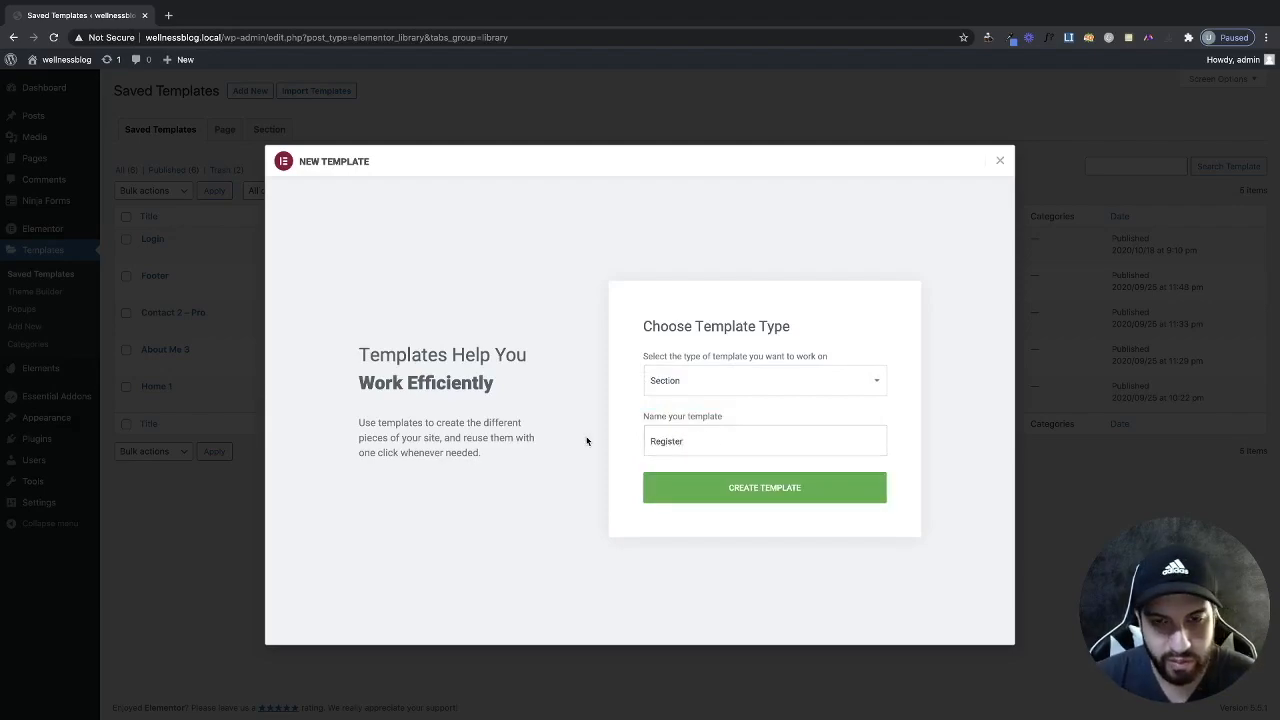
left_click(778, 494)
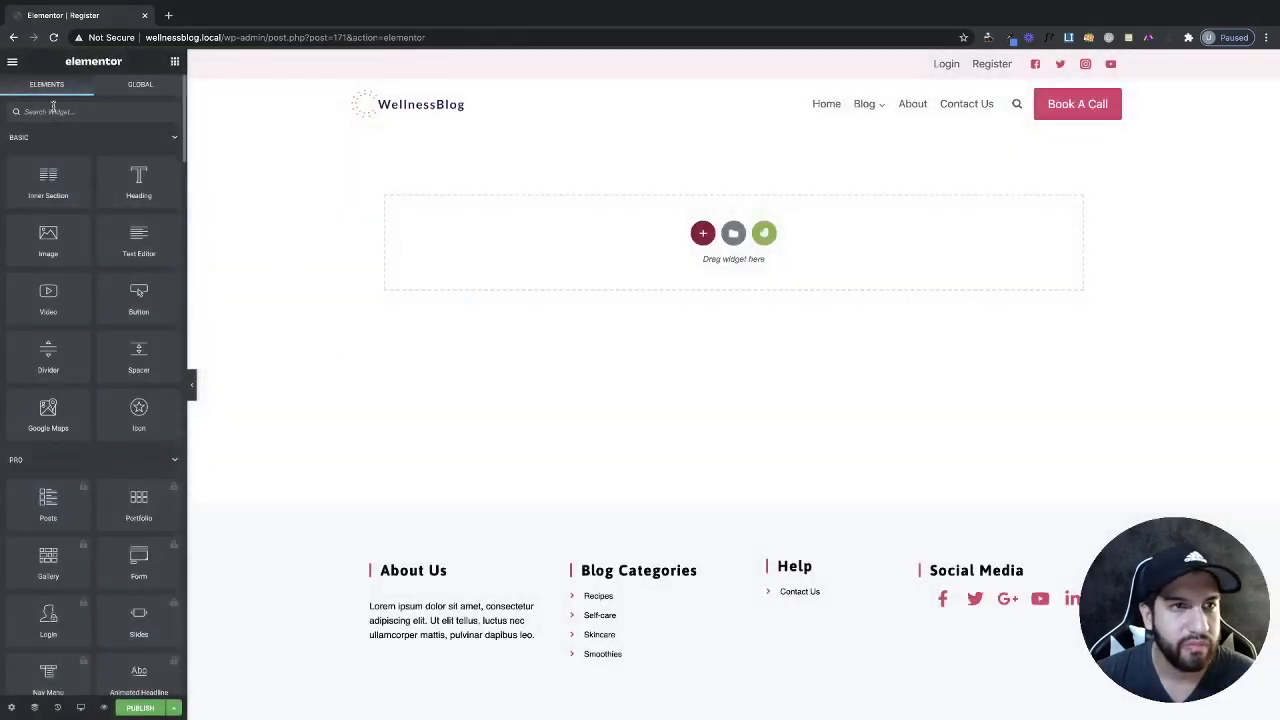
Add the Login | Register Form widget via a 'login' search and set its default form type to Registration.
left_click(54, 112)
type("login")
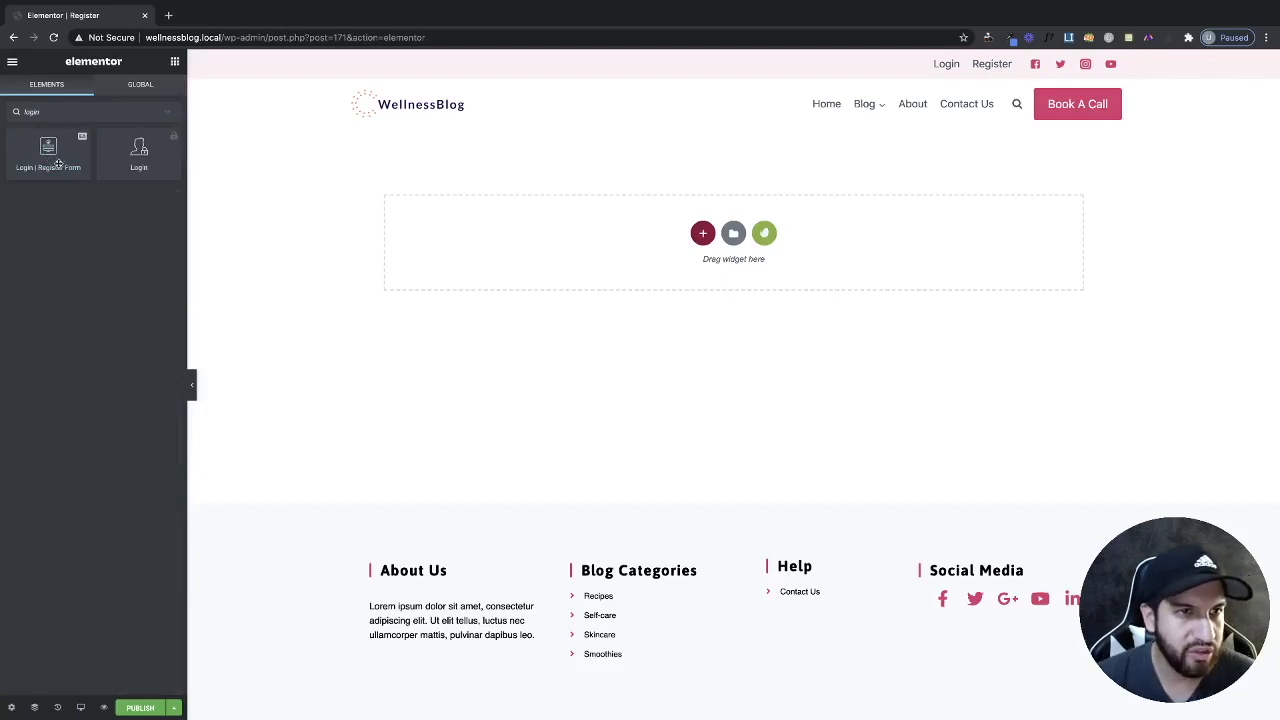
left_click_drag(29, 168, 630, 246)
left_click(105, 233)
left_click(117, 241)
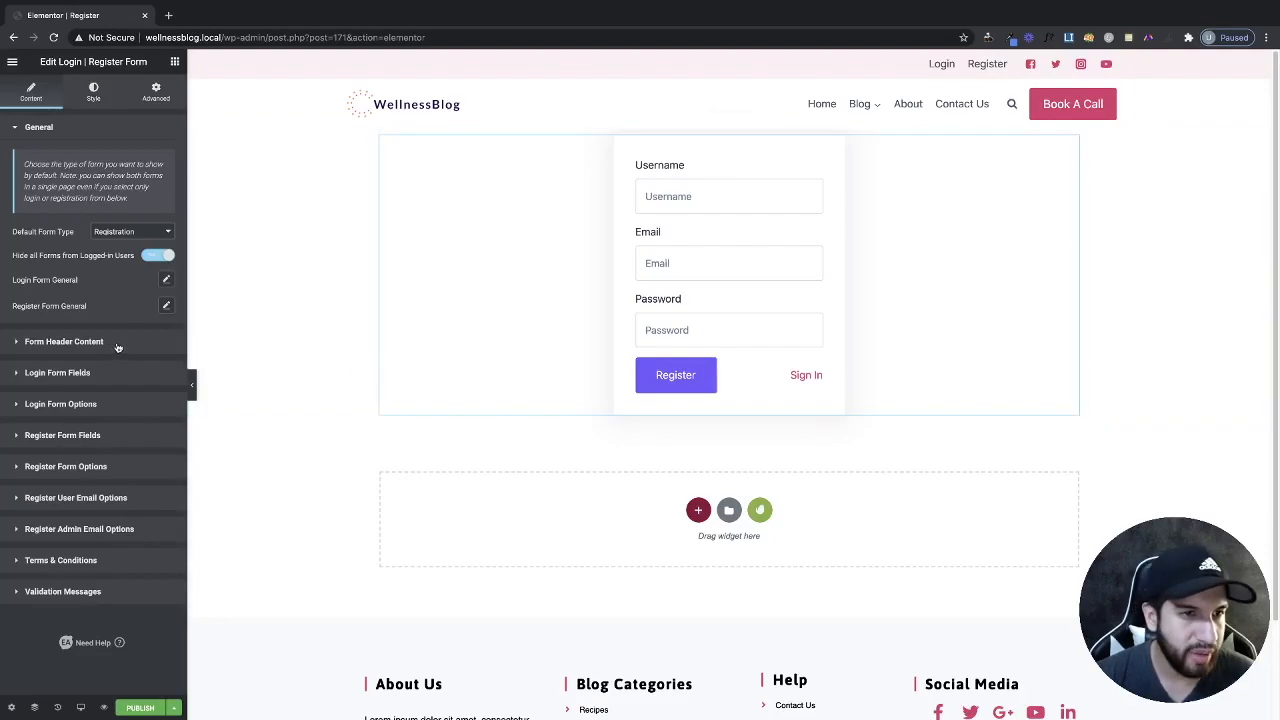
Add a fourth First Name field to the registration form, then delete it again.
left_click(104, 438)
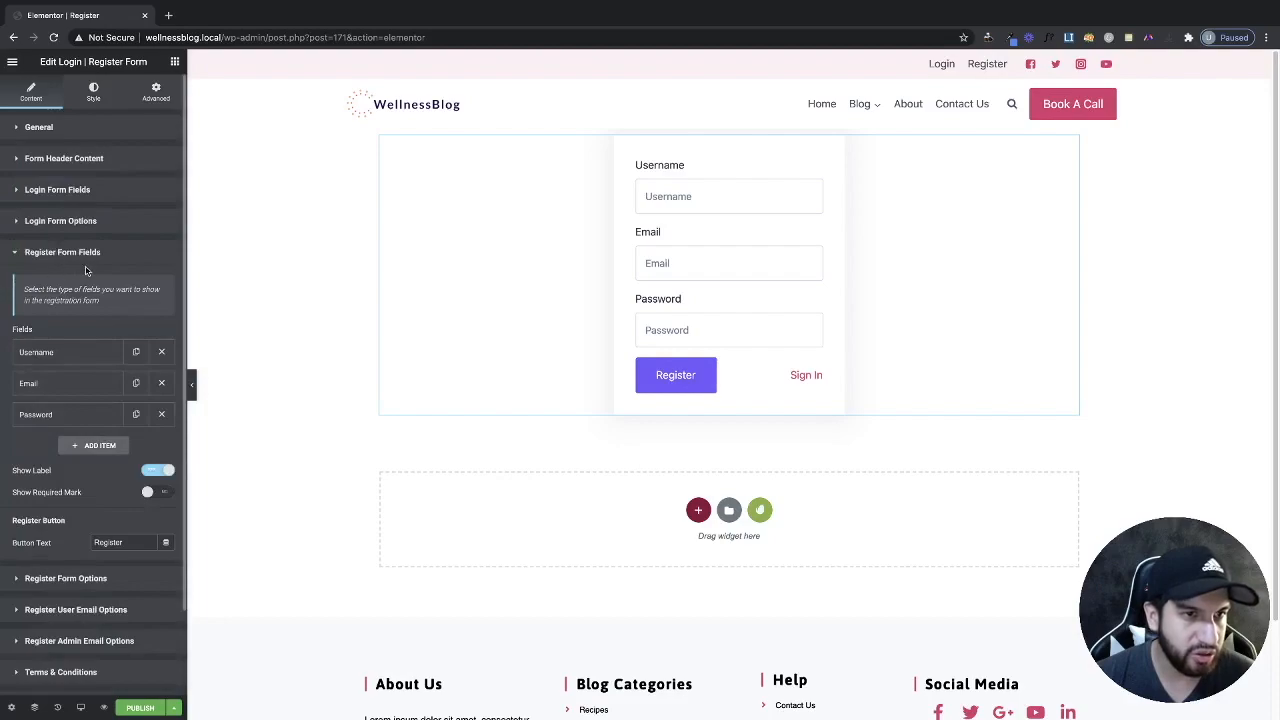
scroll(108, 277, "down", 1)
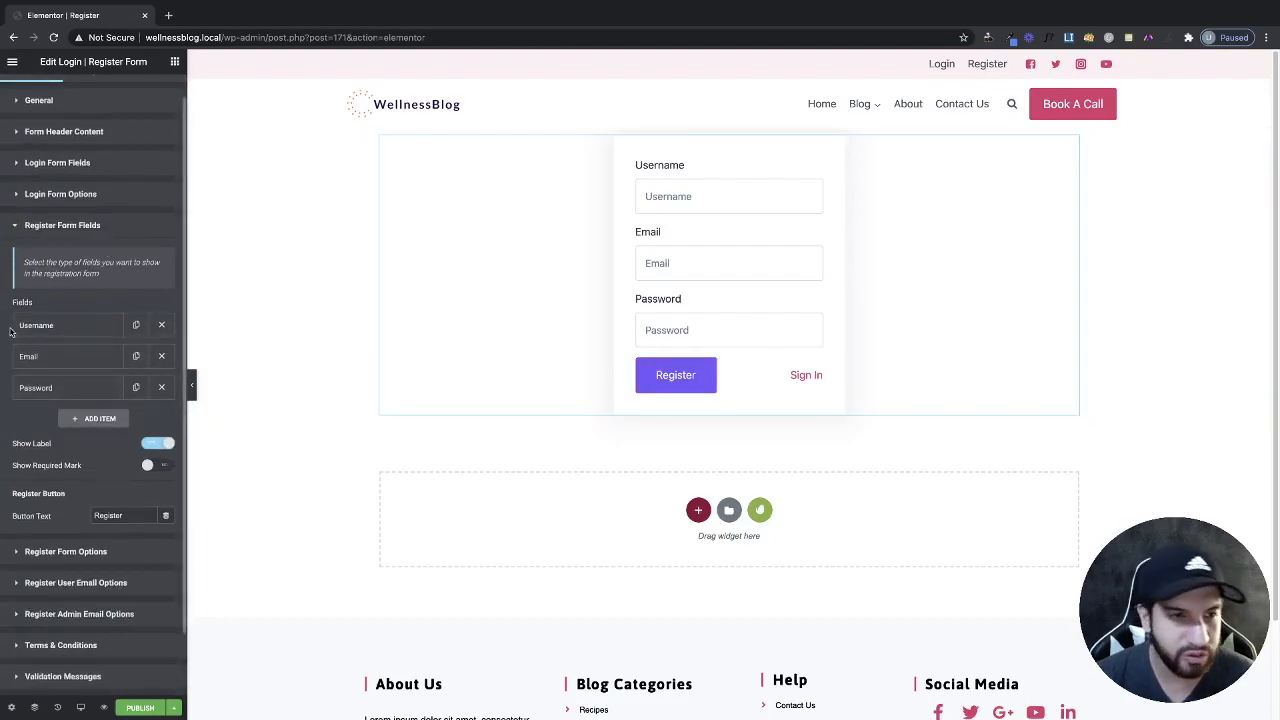
left_click(92, 420)
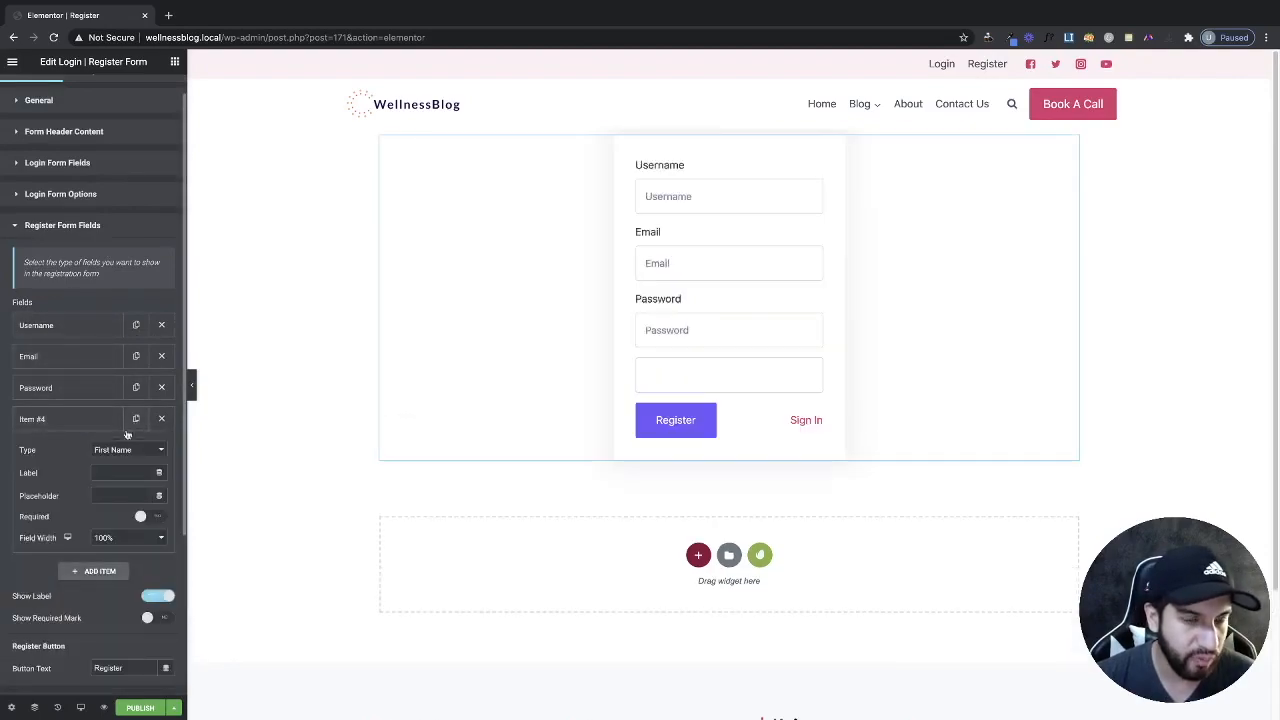
left_click(129, 450)
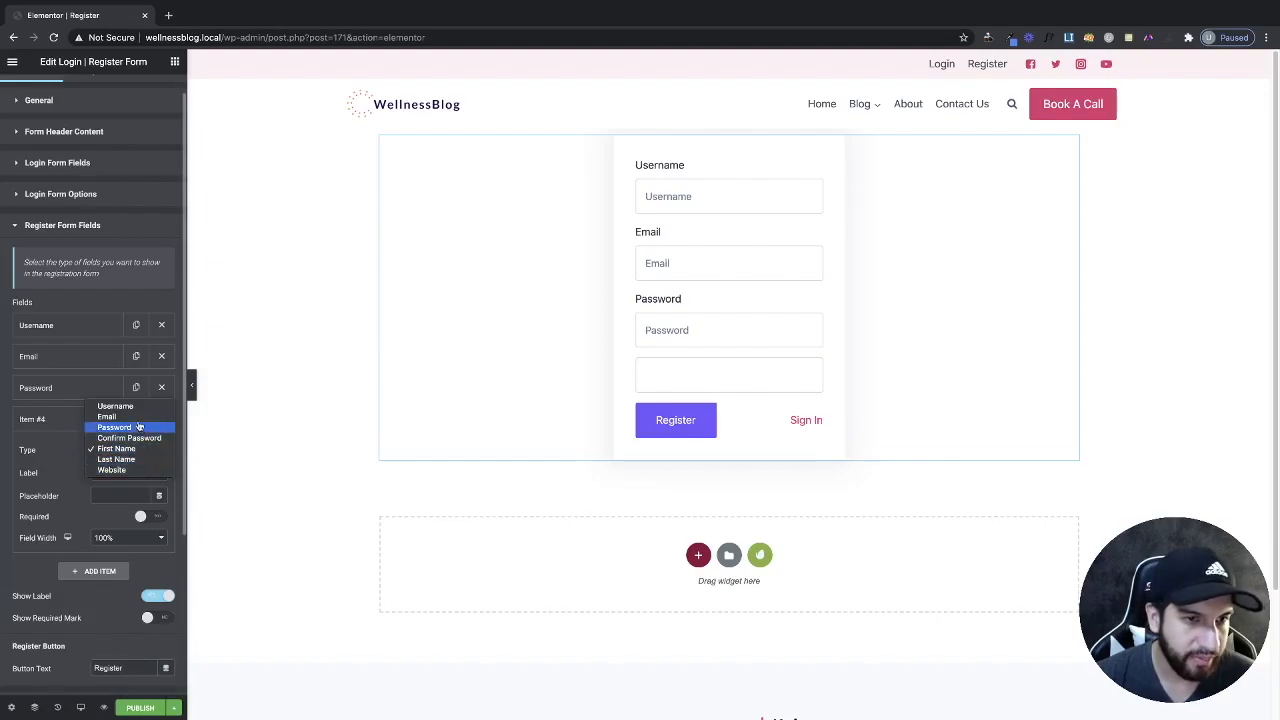
left_click(64, 475)
left_click(124, 452)
left_click(124, 457)
scroll(157, 436, "down", 2)
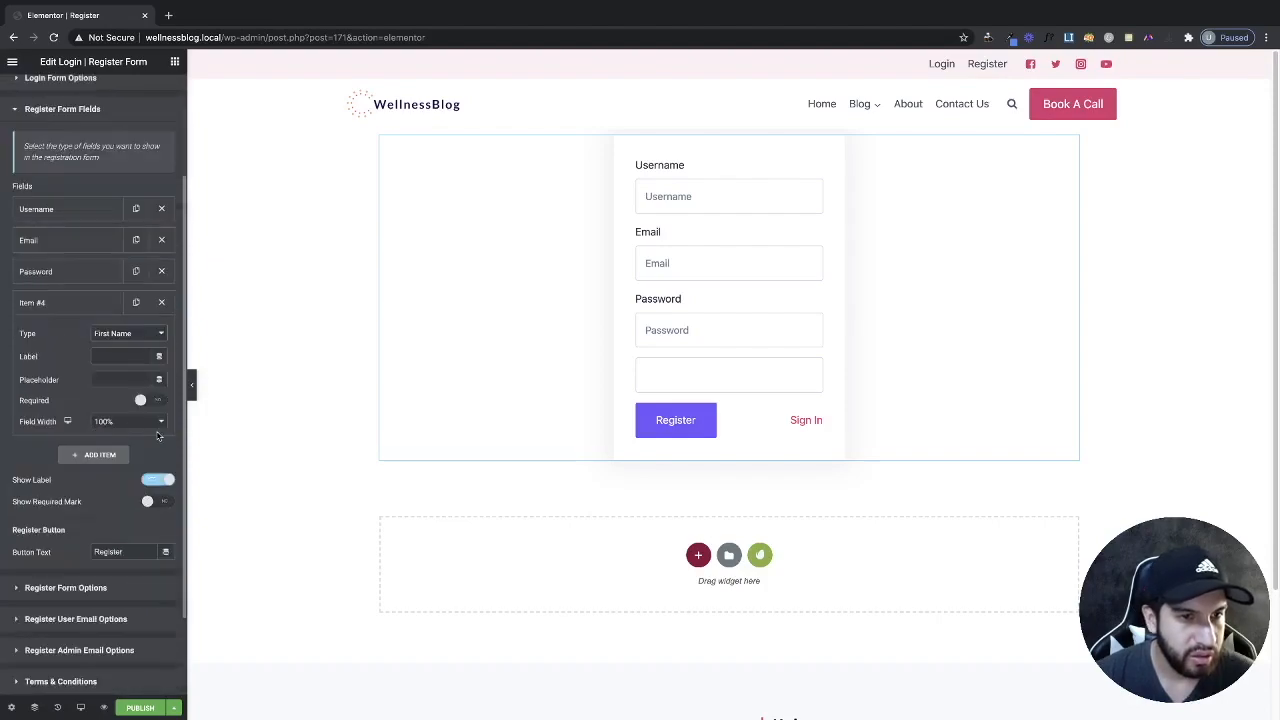
left_click(161, 303)
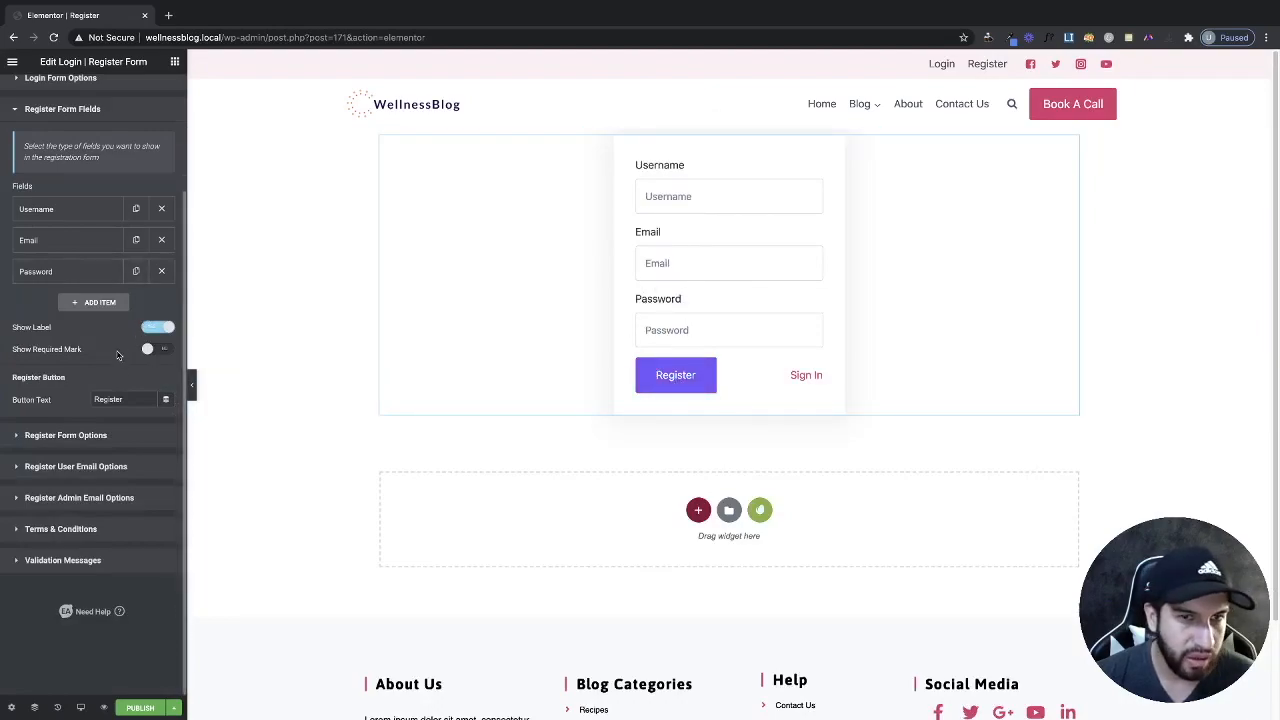
Toggle field labels and required-field asterisks off and on, leaving labels shown and no asterisks.
left_click(155, 328)
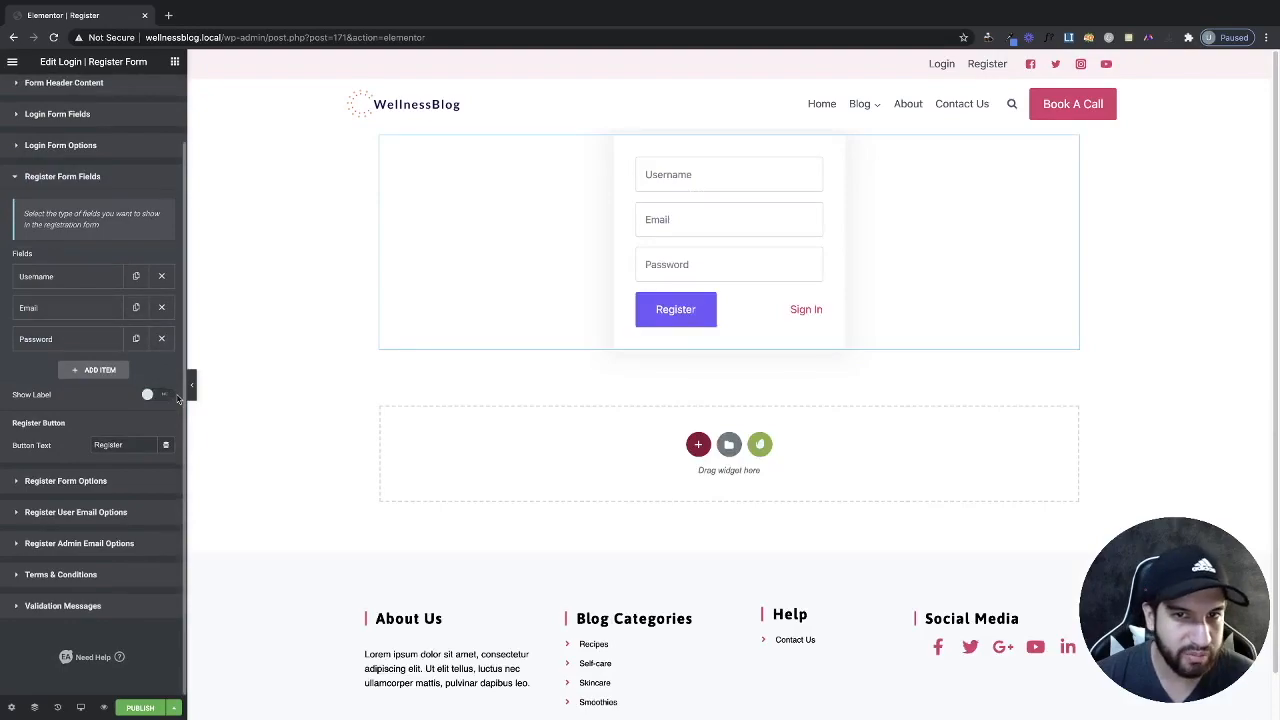
left_click(152, 396)
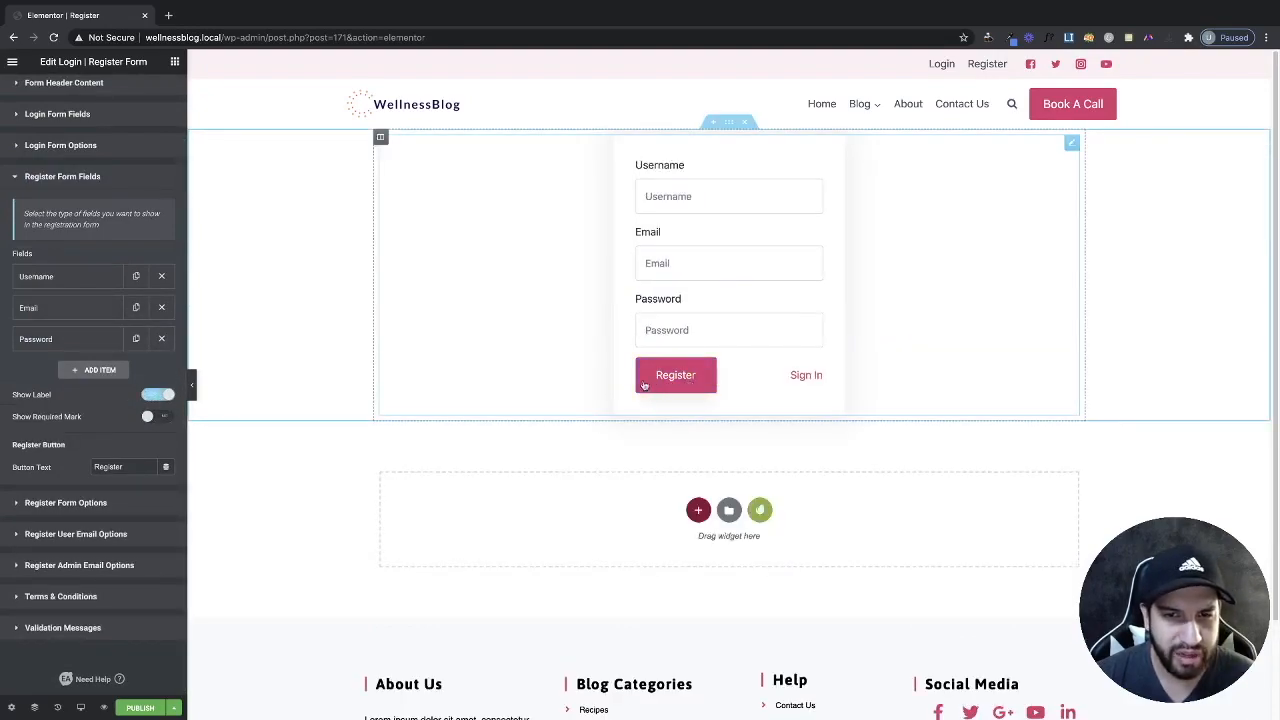
scroll(86, 394, "down", 1)
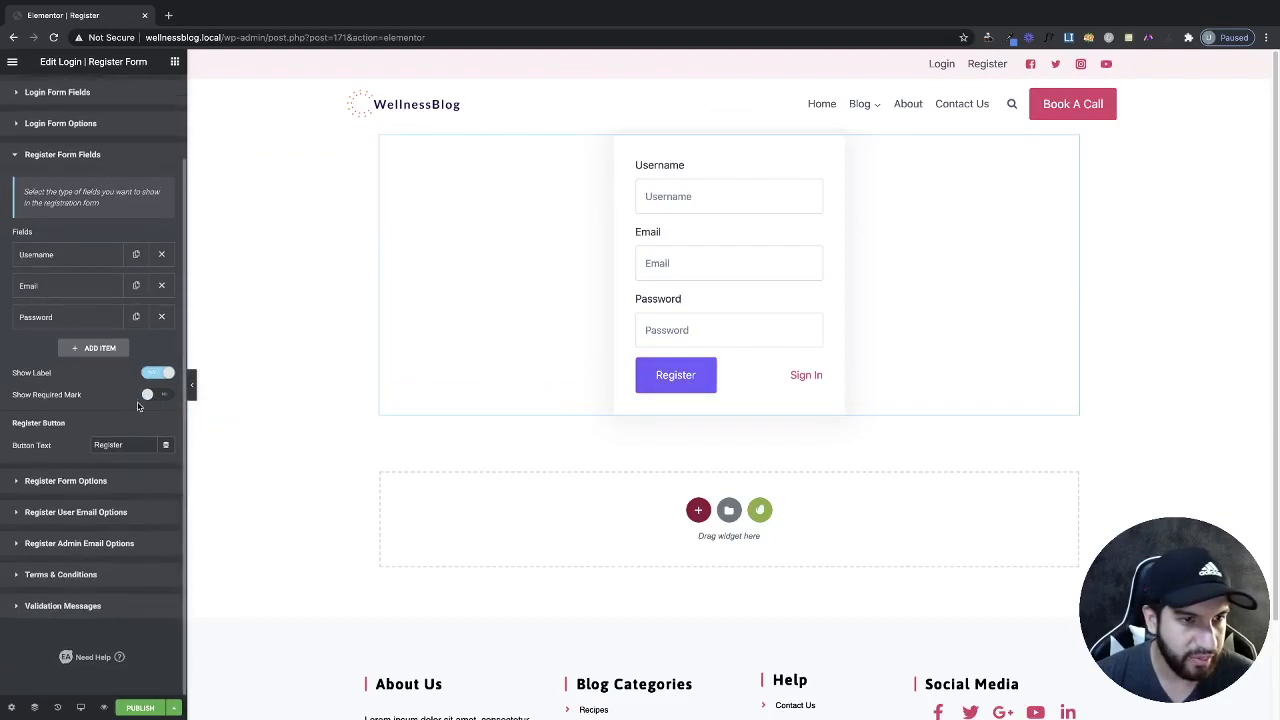
left_click(154, 398)
left_click(157, 398)
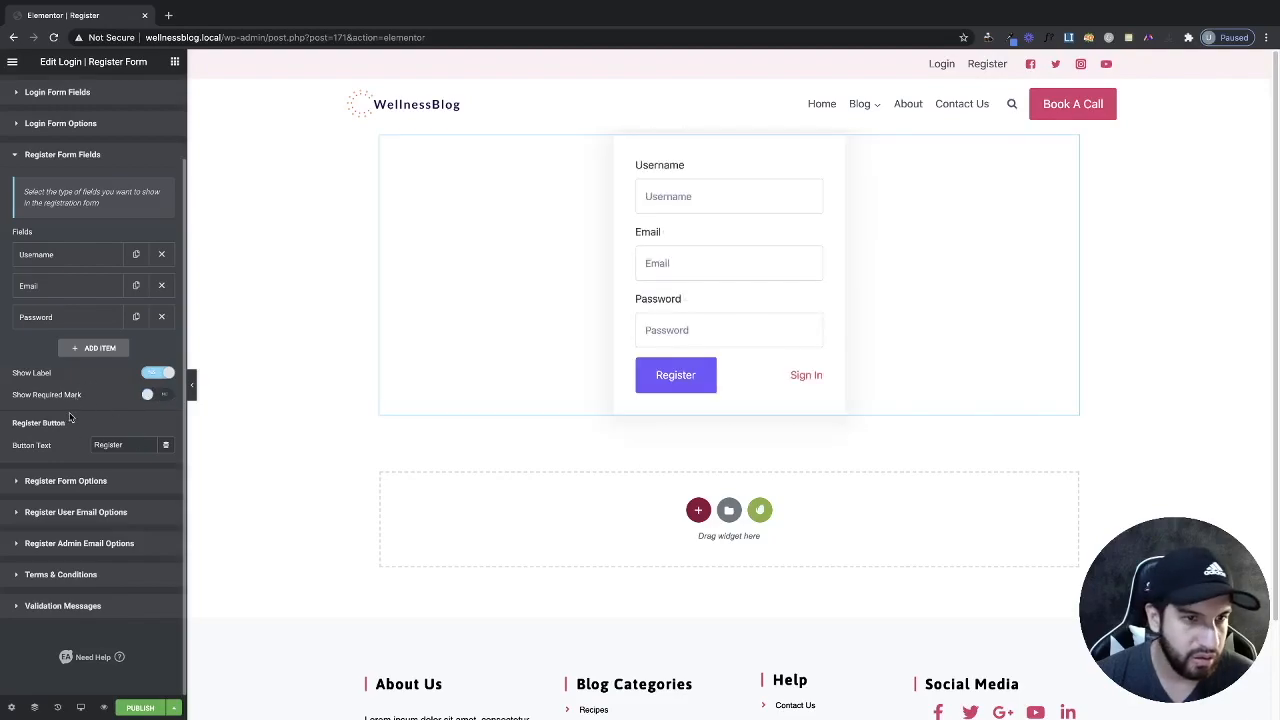
Make the Username field required and expand Register Form Options.
left_click(80, 256)
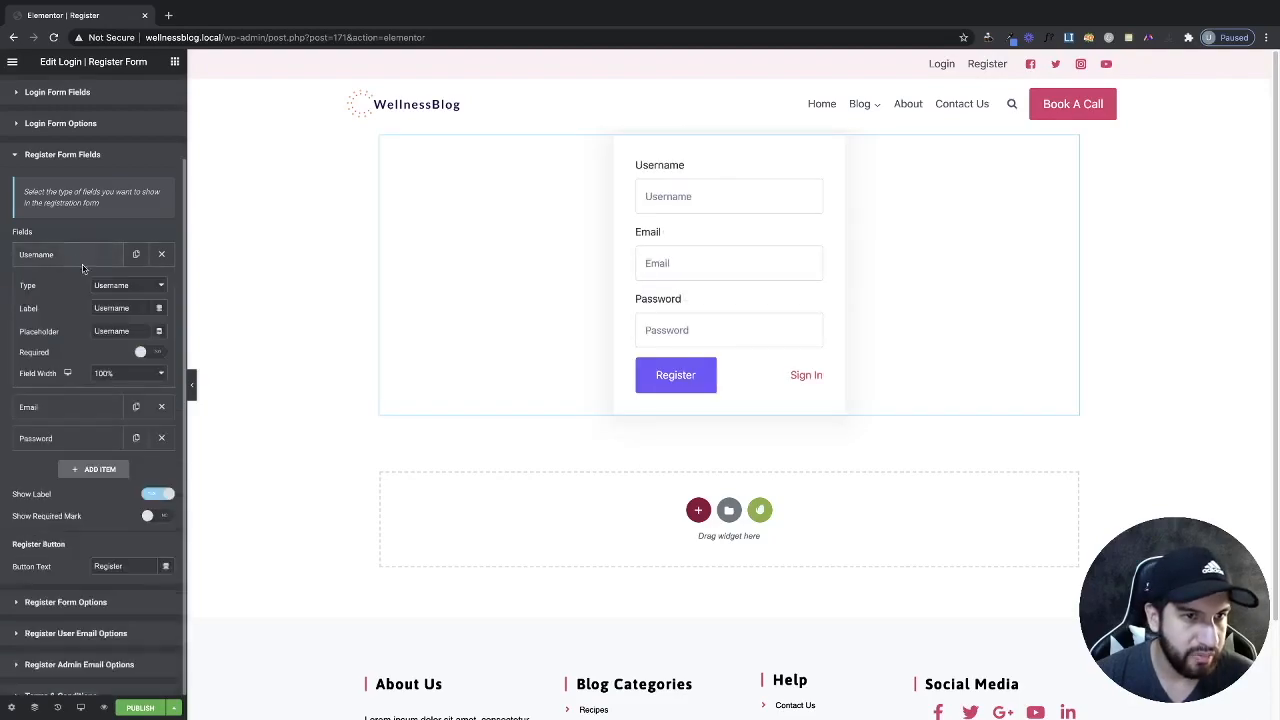
left_click(148, 353)
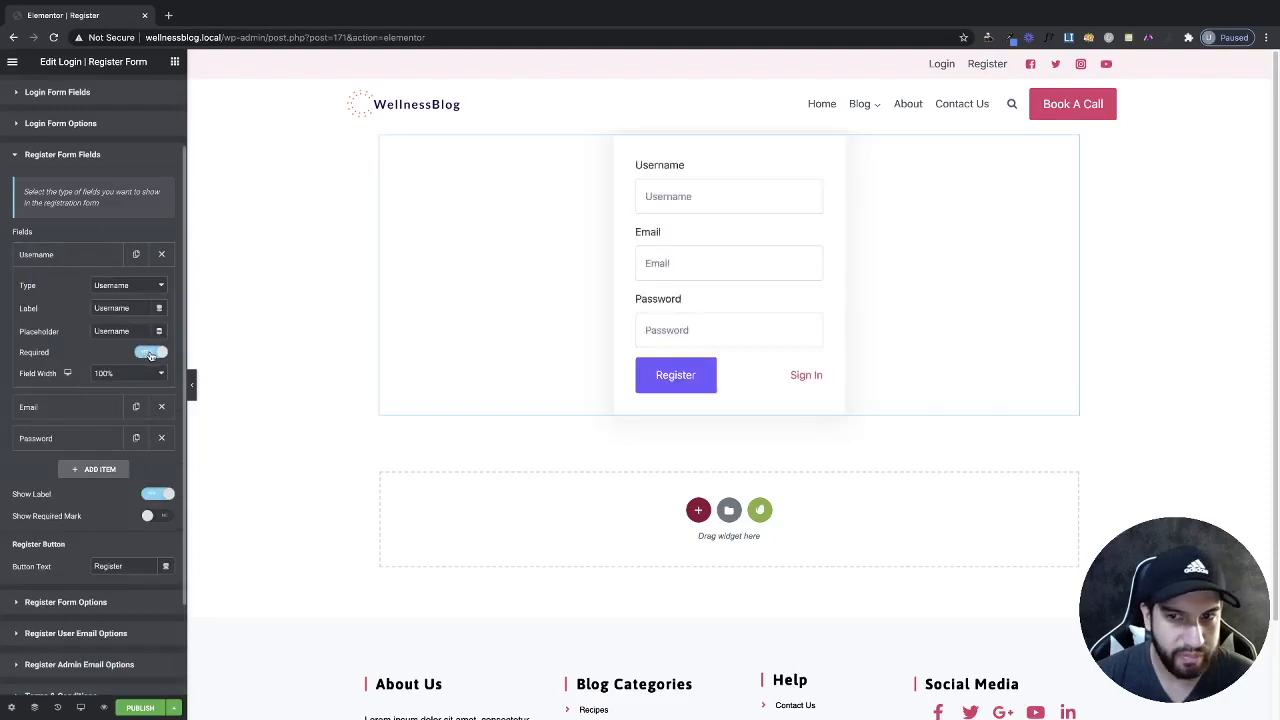
left_click(80, 260)
left_click(64, 254)
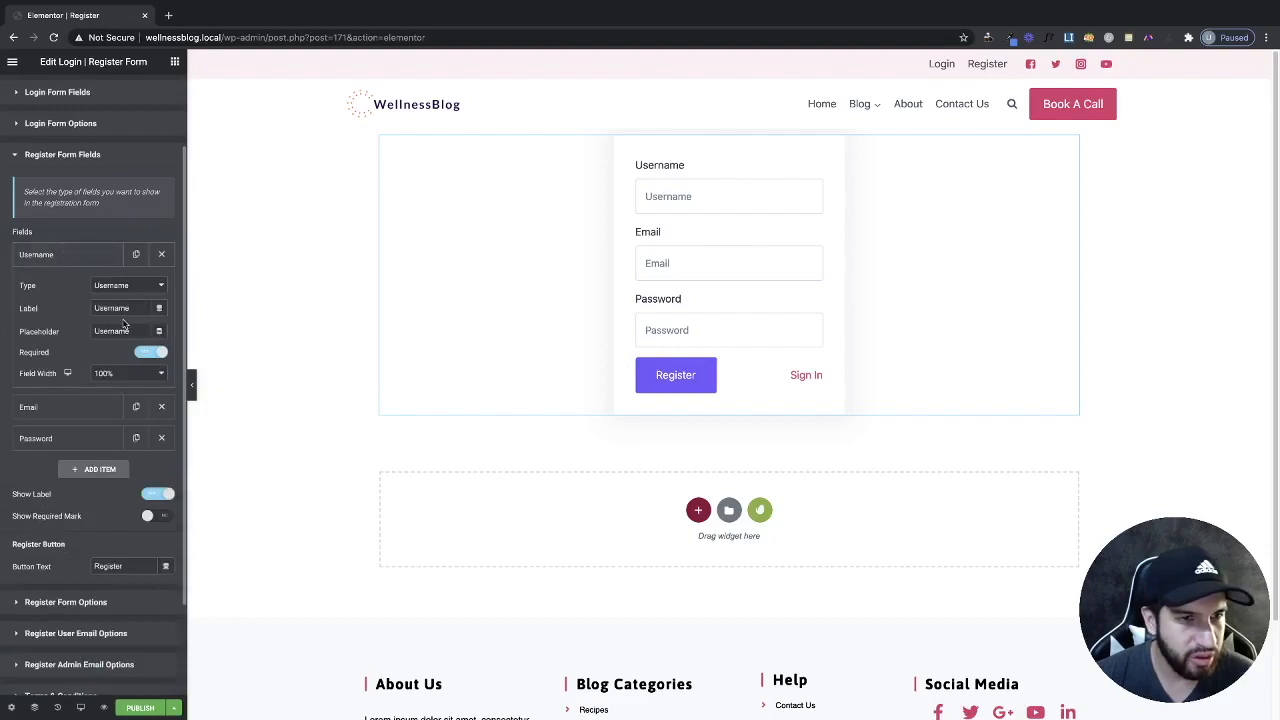
left_click(147, 355)
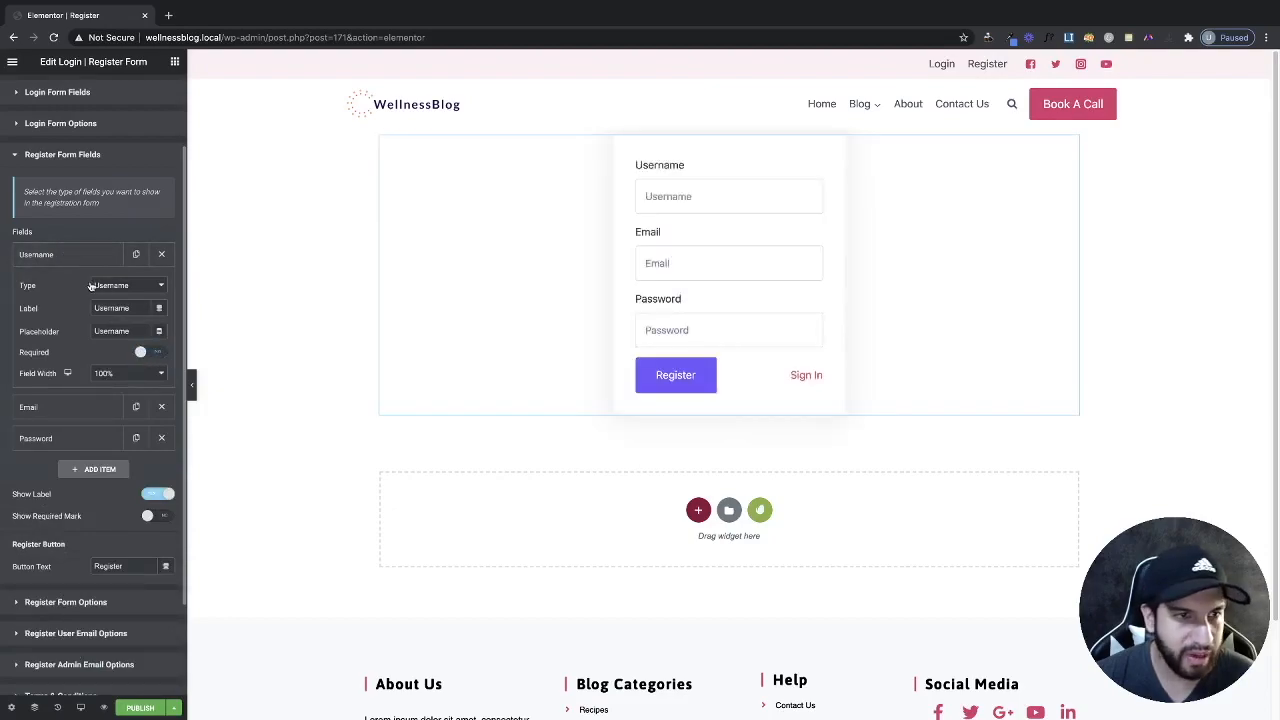
left_click(150, 352)
scroll(110, 375, "down", 2)
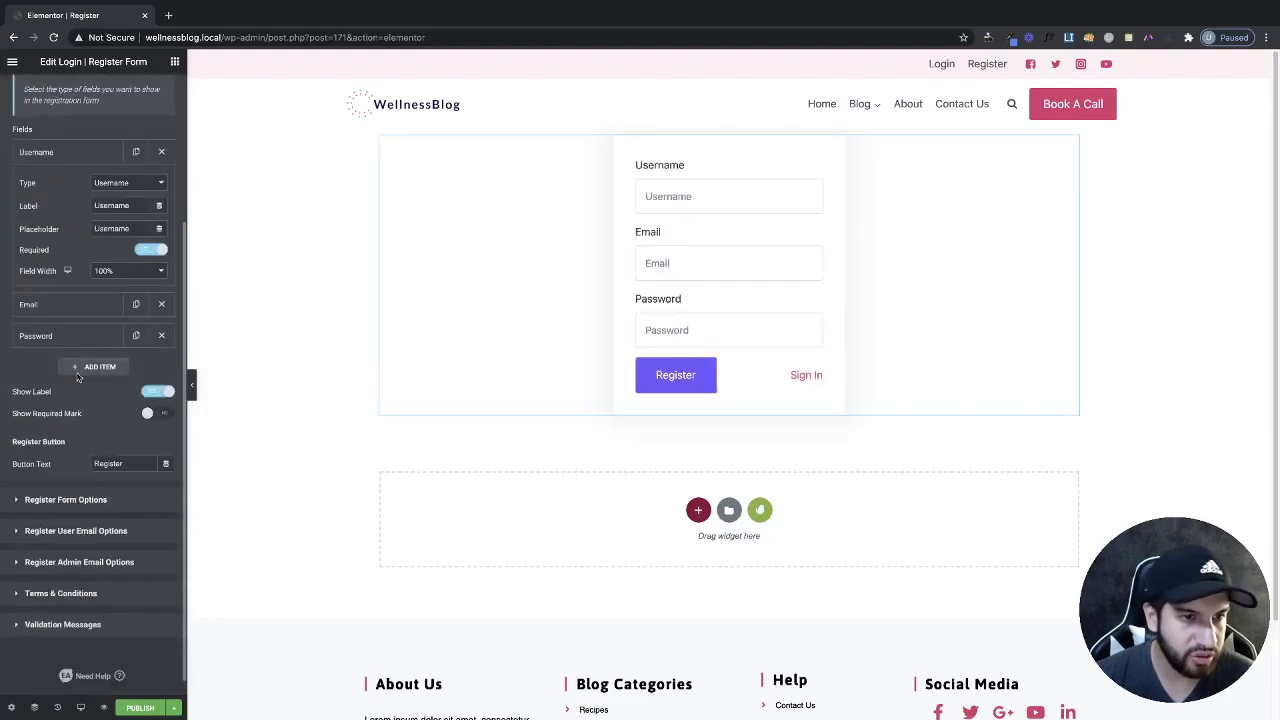
left_click(67, 483)
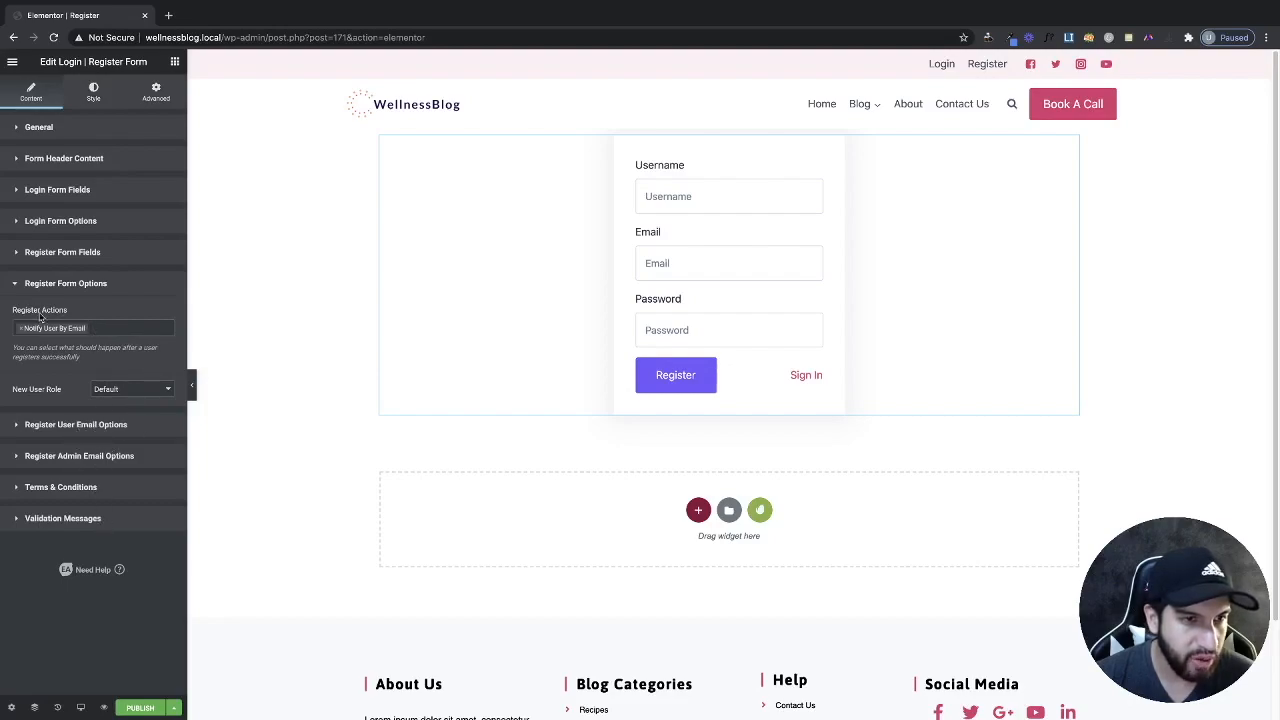
Add Redirect to the register actions and select the redirect URL's trailing /wp-admin/.
left_click(106, 330)
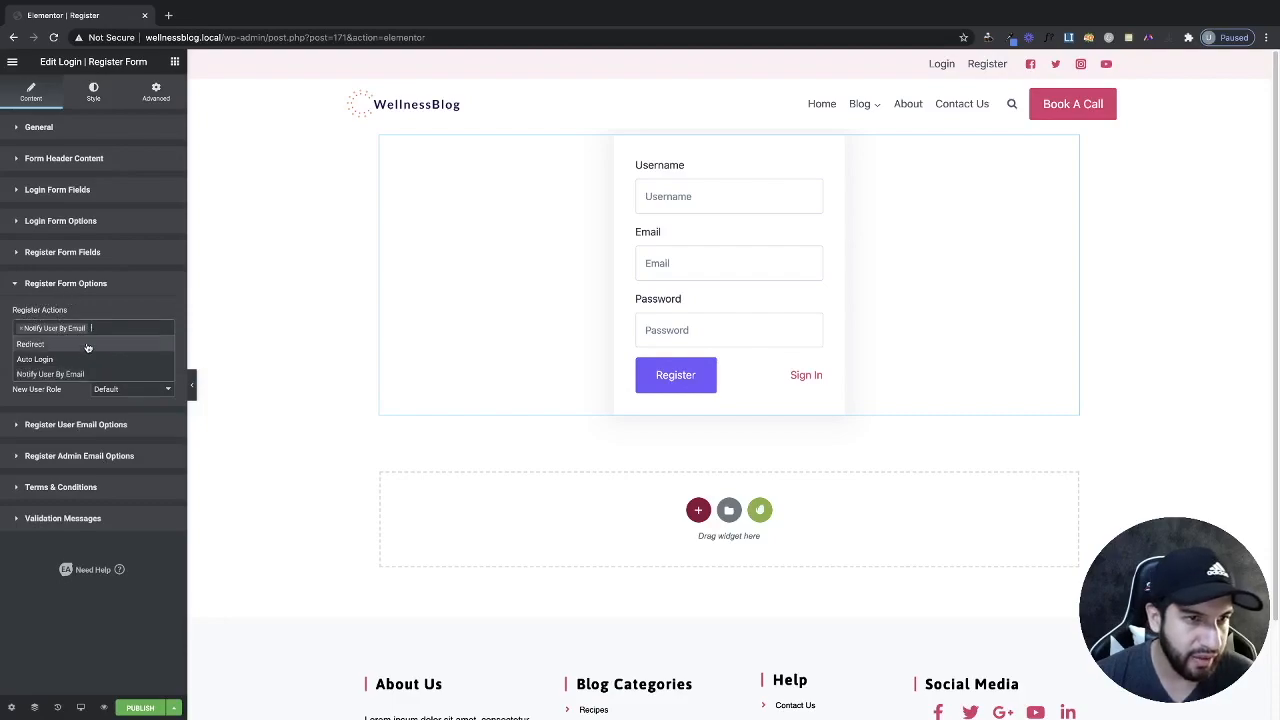
left_click(87, 344)
left_click_drag(96, 392, 150, 405)
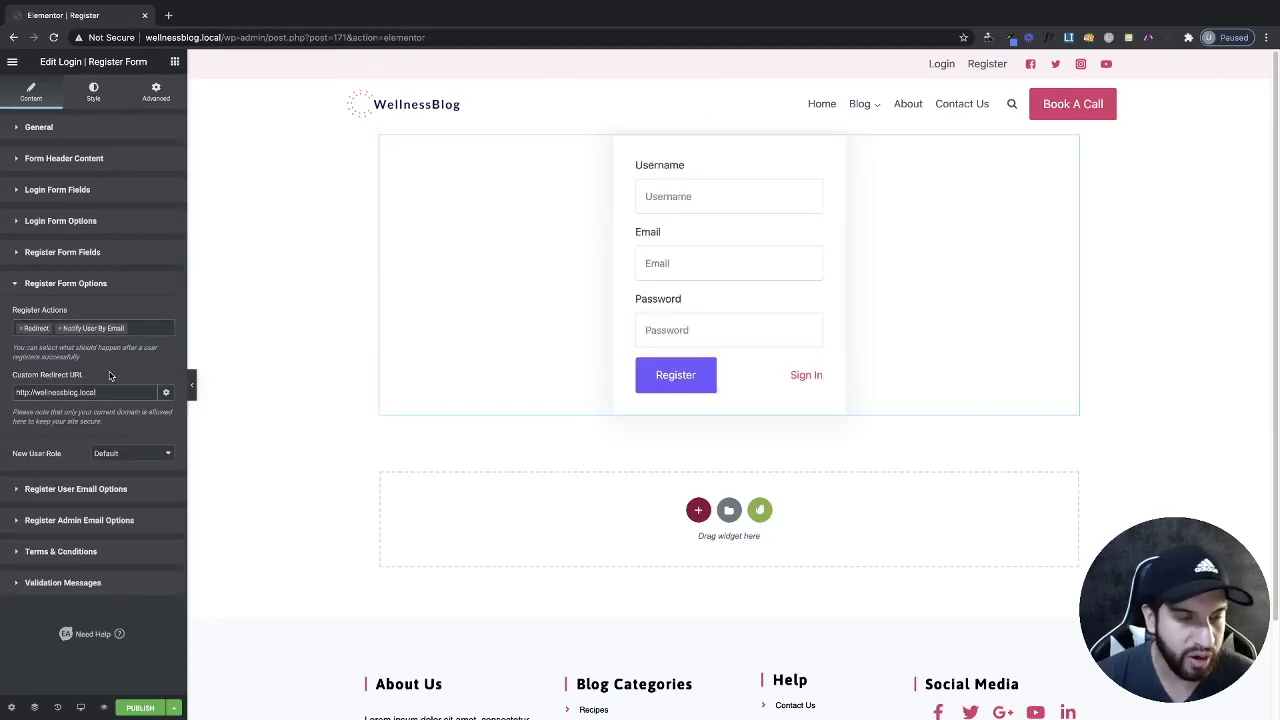
left_click(70, 519)
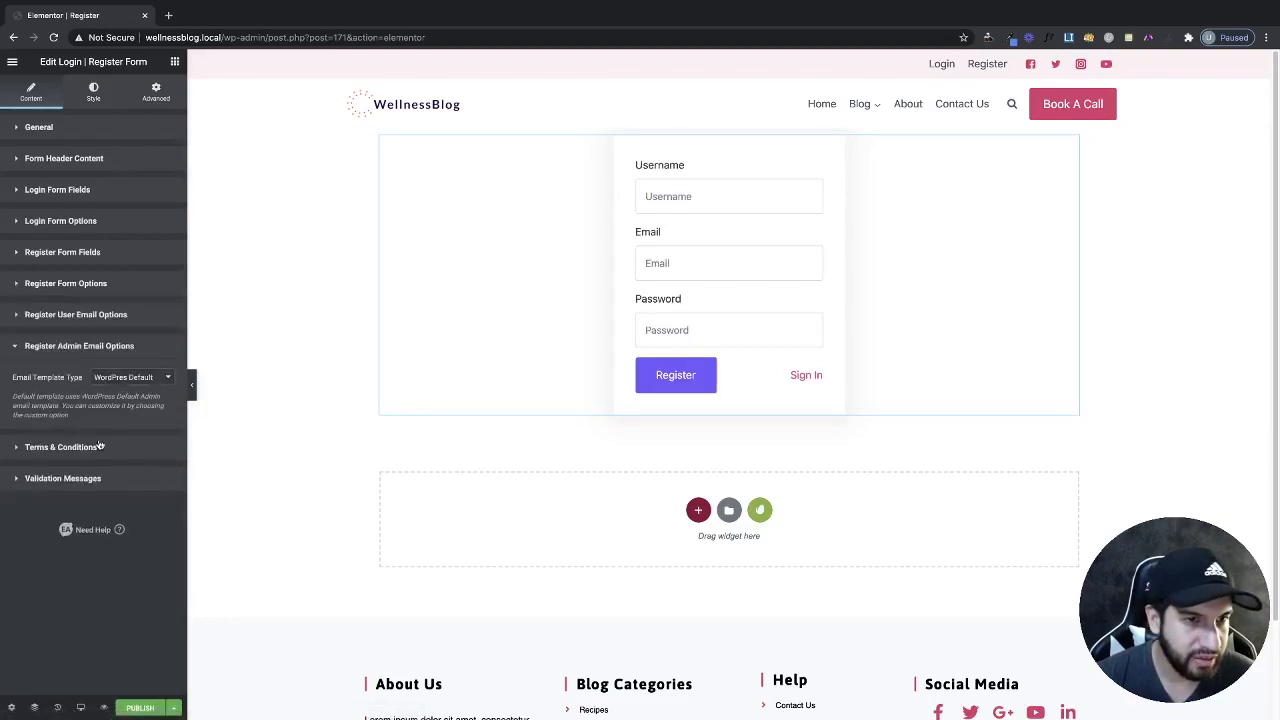
Enable Enforce Terms & Conditions and try the Custom and editor-text content sources.
left_click(94, 447)
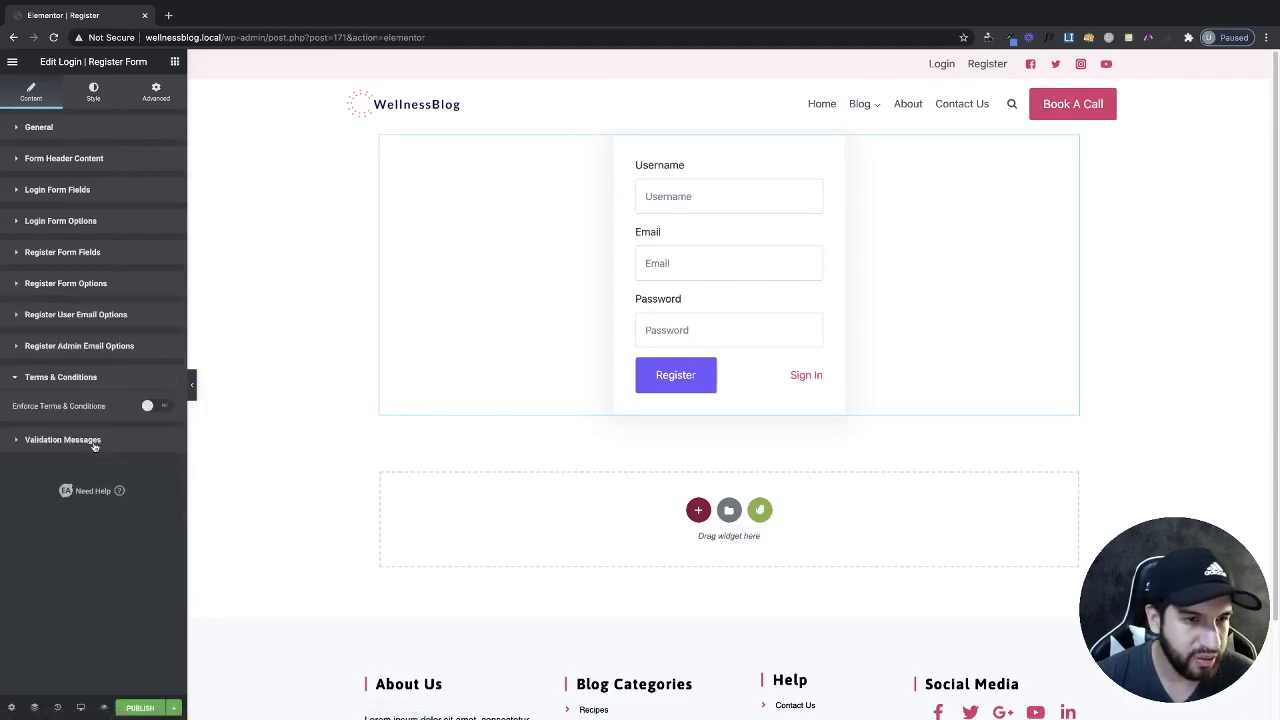
left_click(160, 406)
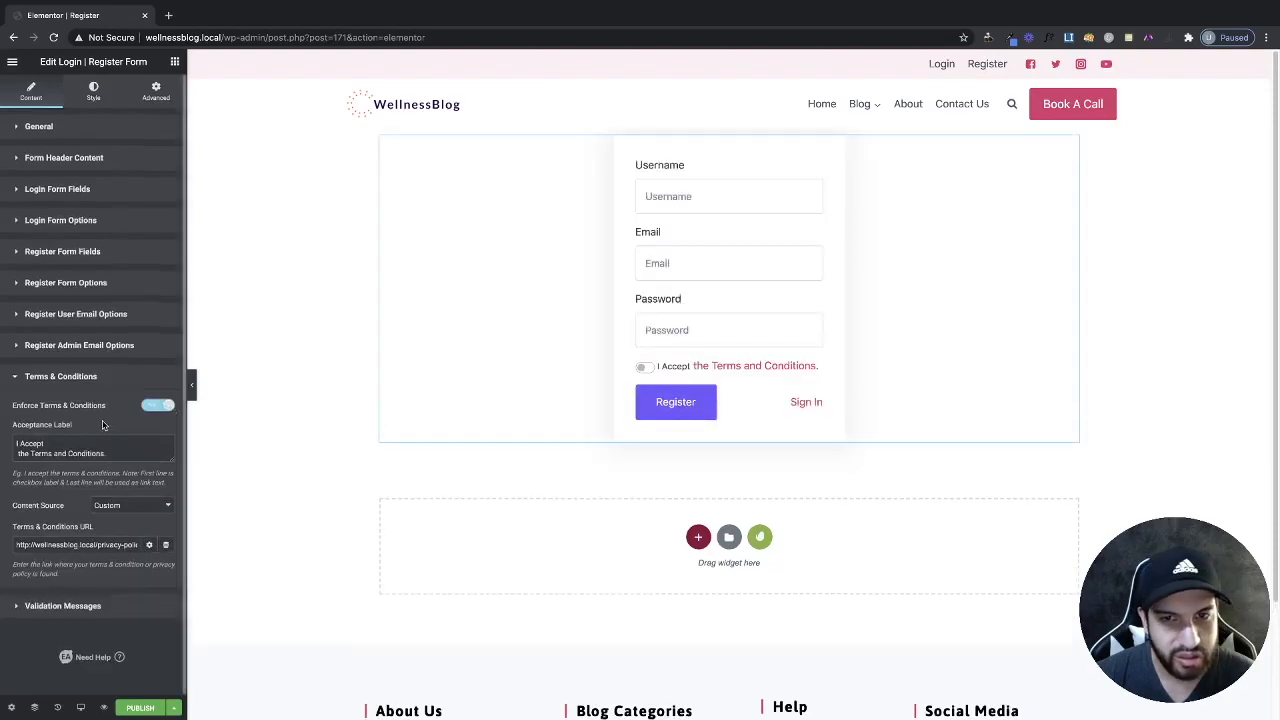
left_click_drag(169, 458, 168, 464)
left_click(141, 513)
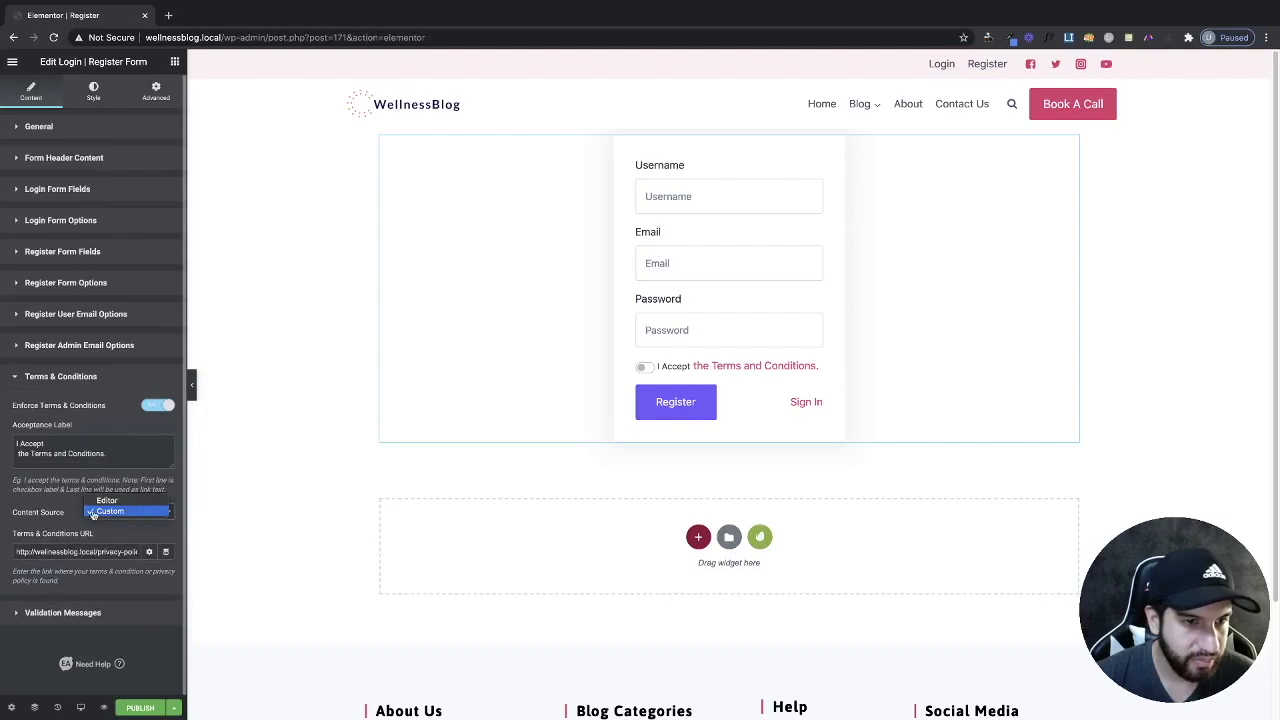
left_click(111, 514)
scroll(104, 510, "down", 1)
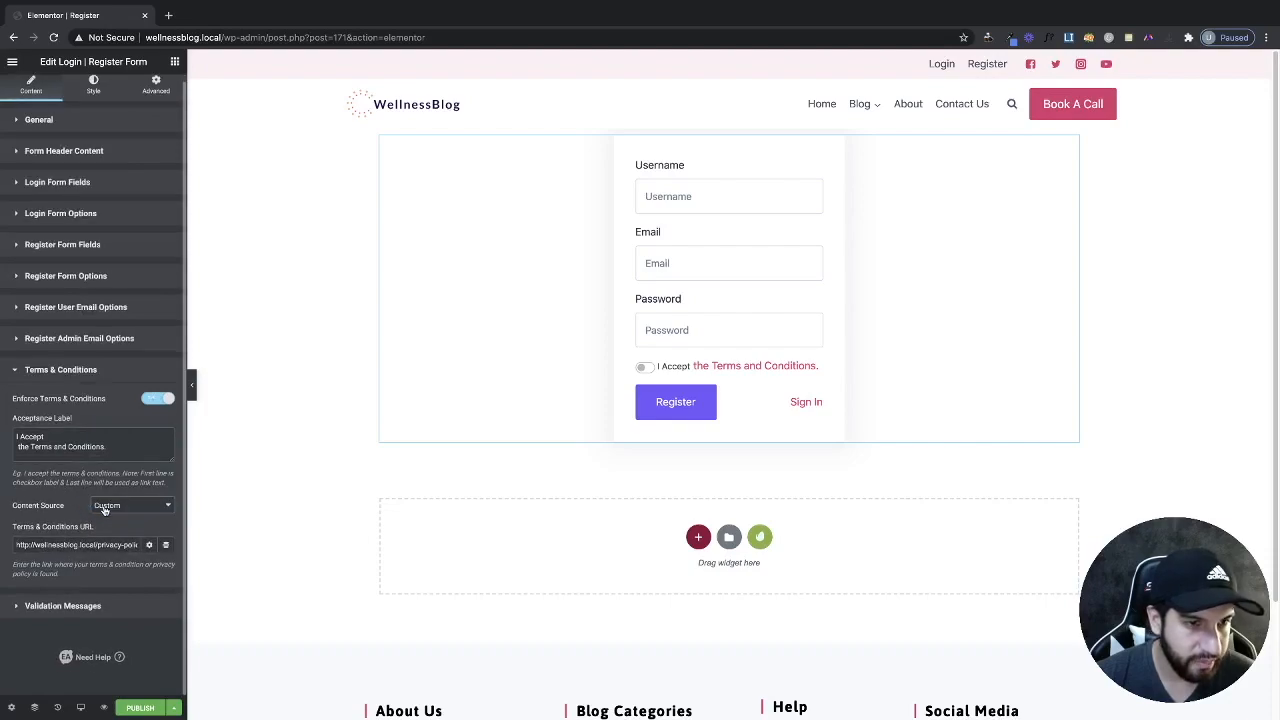
left_click(130, 505)
left_click(127, 499)
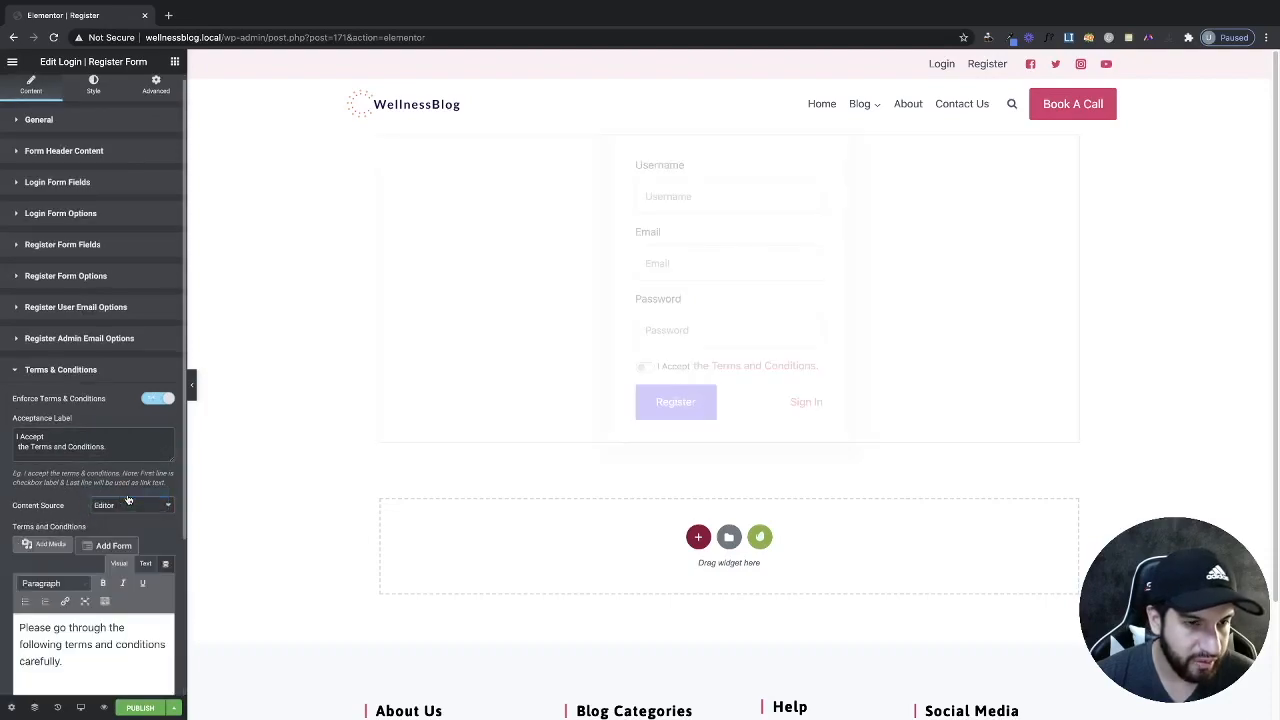
Switch terms content back to Custom URL, test the I Accept box, then disable terms enforcement.
scroll(117, 600, "down", 2)
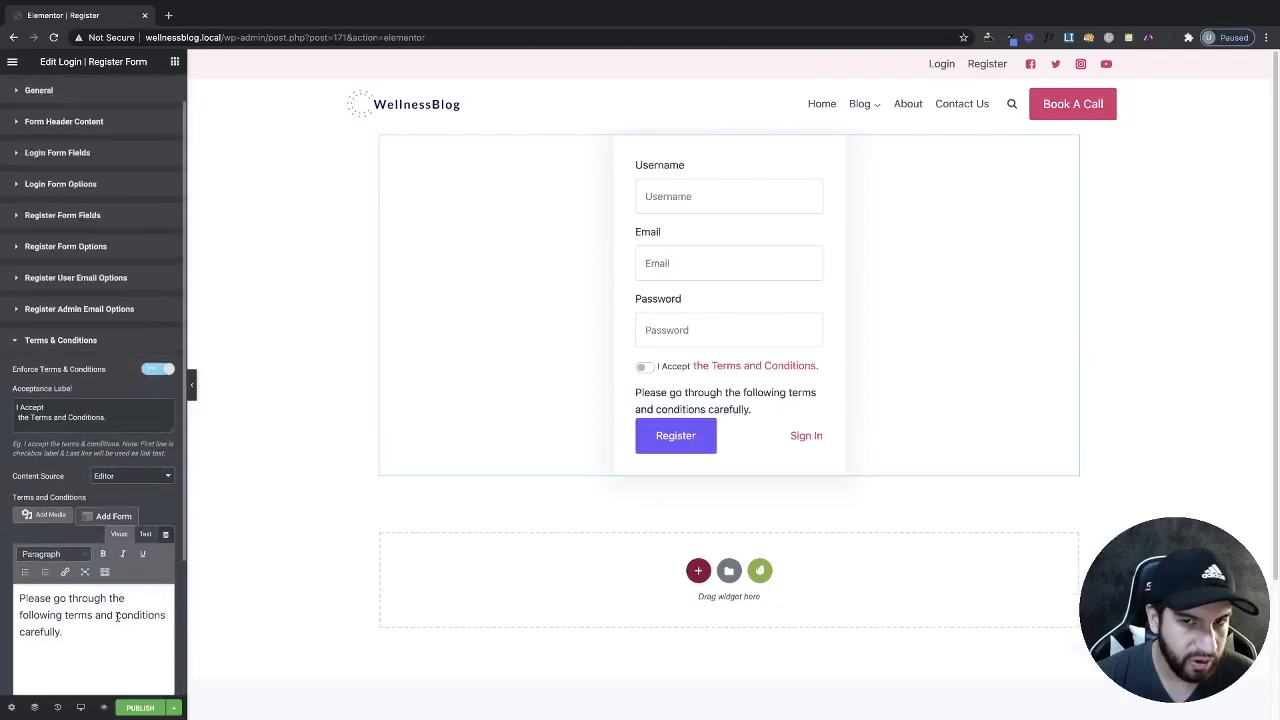
left_click(143, 474)
left_click(138, 488)
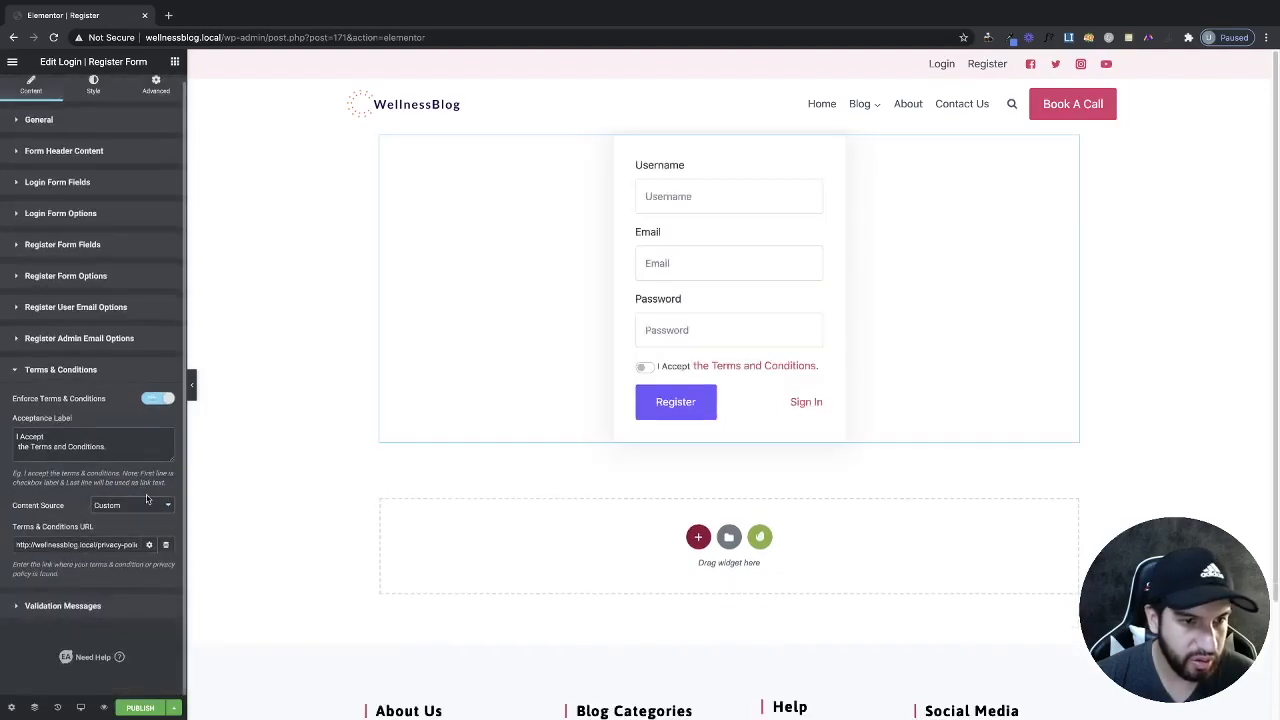
triple_click(83, 545)
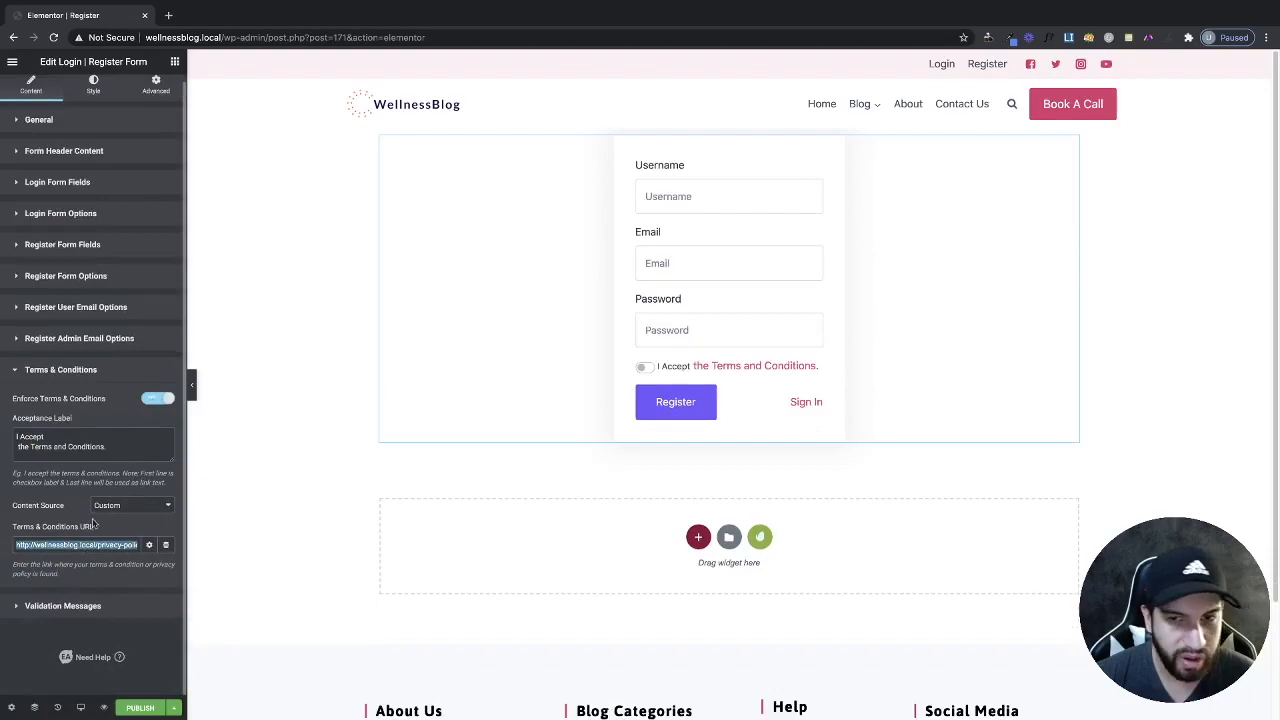
left_click(643, 368)
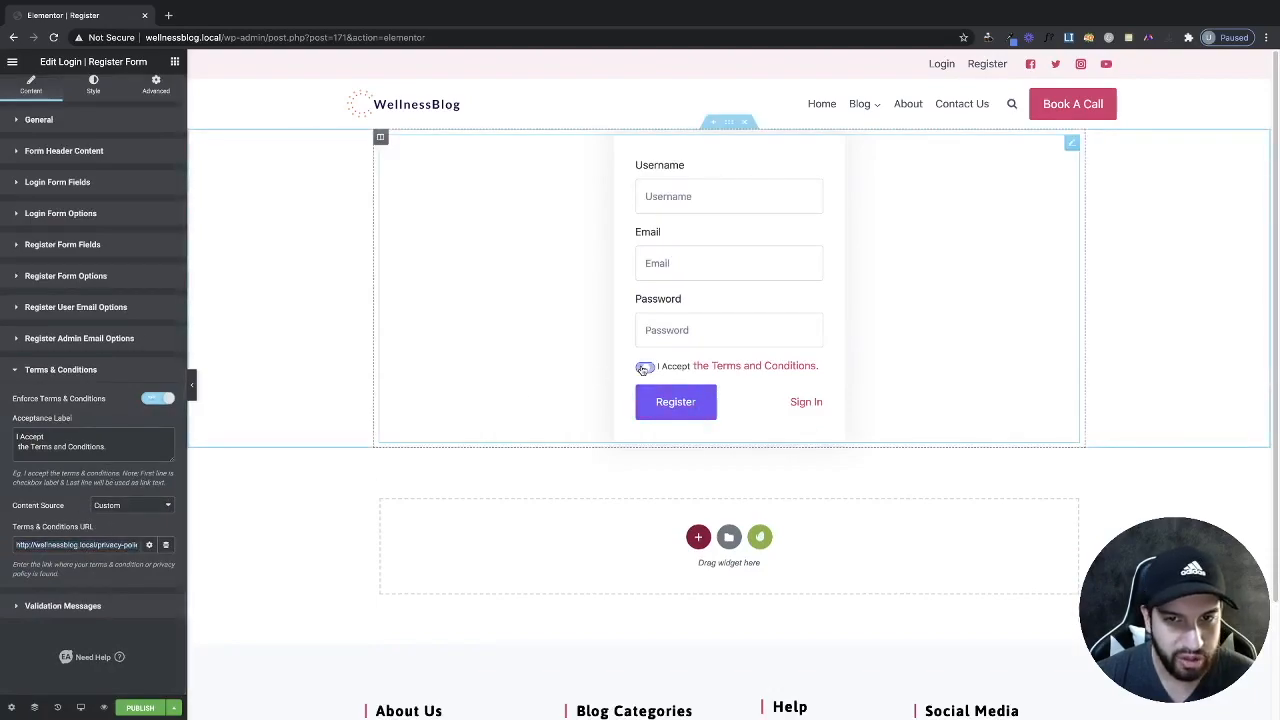
left_click(643, 368)
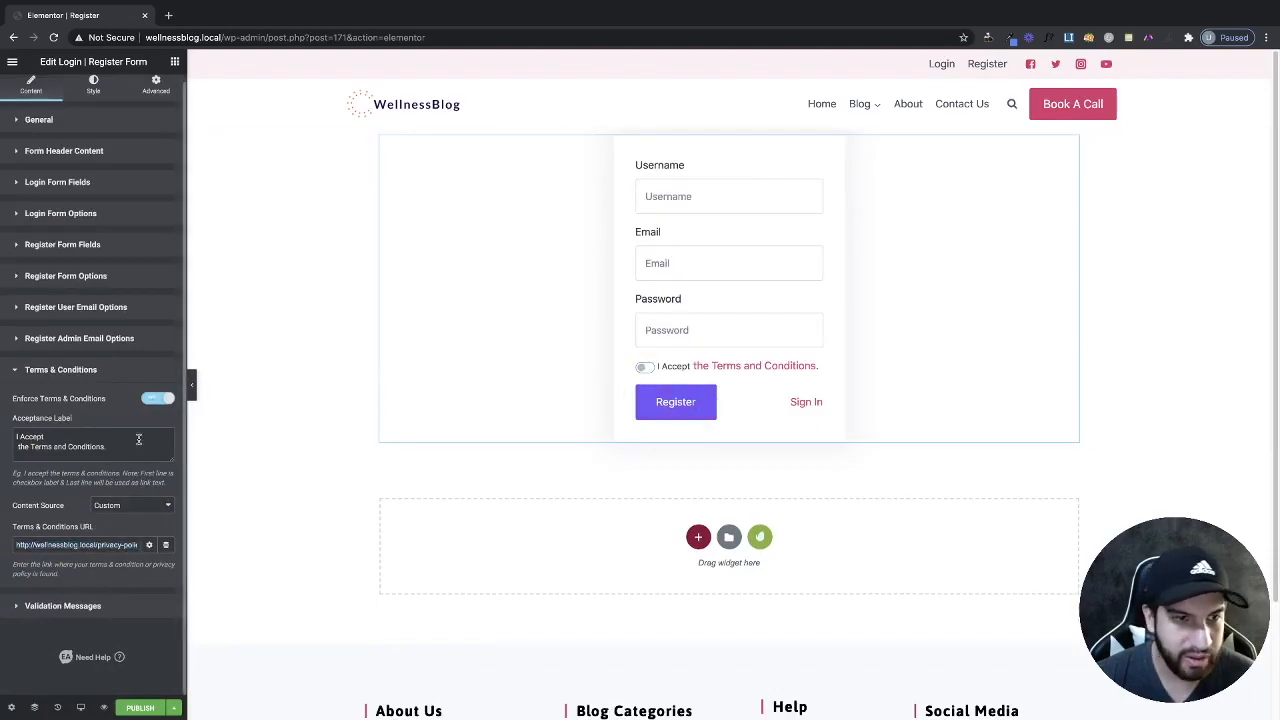
left_click(157, 402)
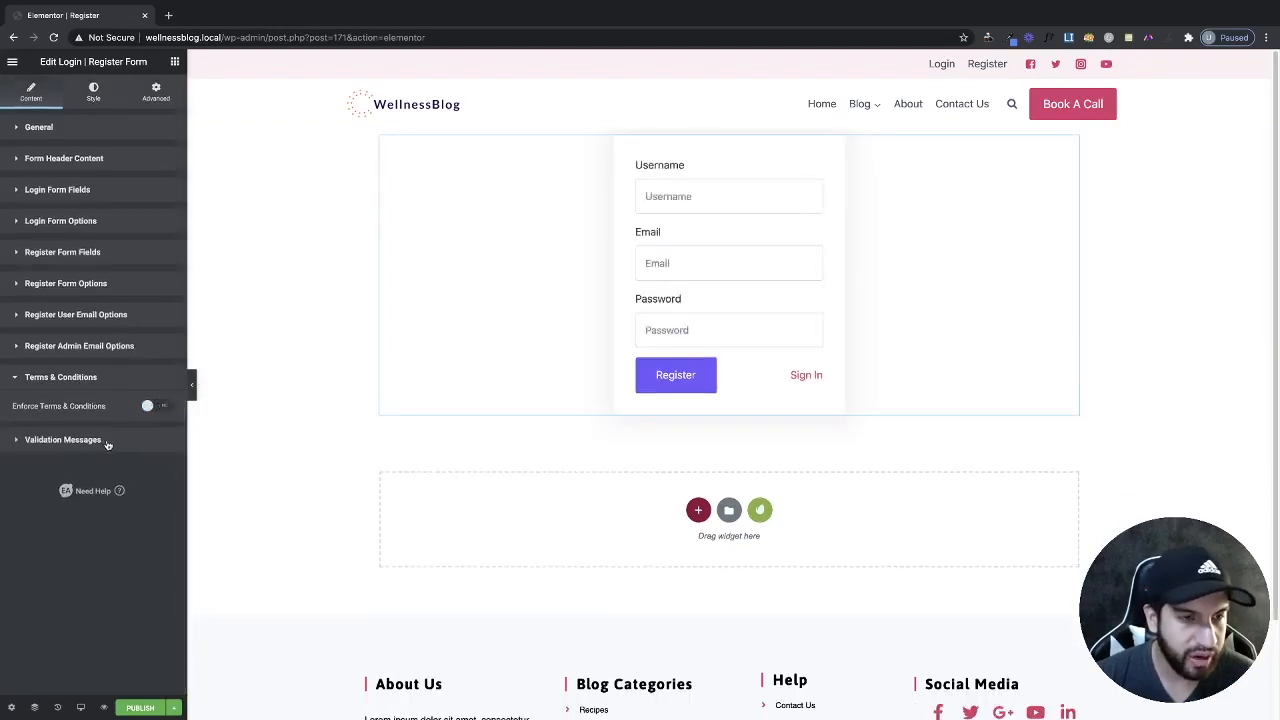
Expand Validation Messages and scroll through the error and success messages.
left_click(107, 442)
scroll(120, 450, "down", 5)
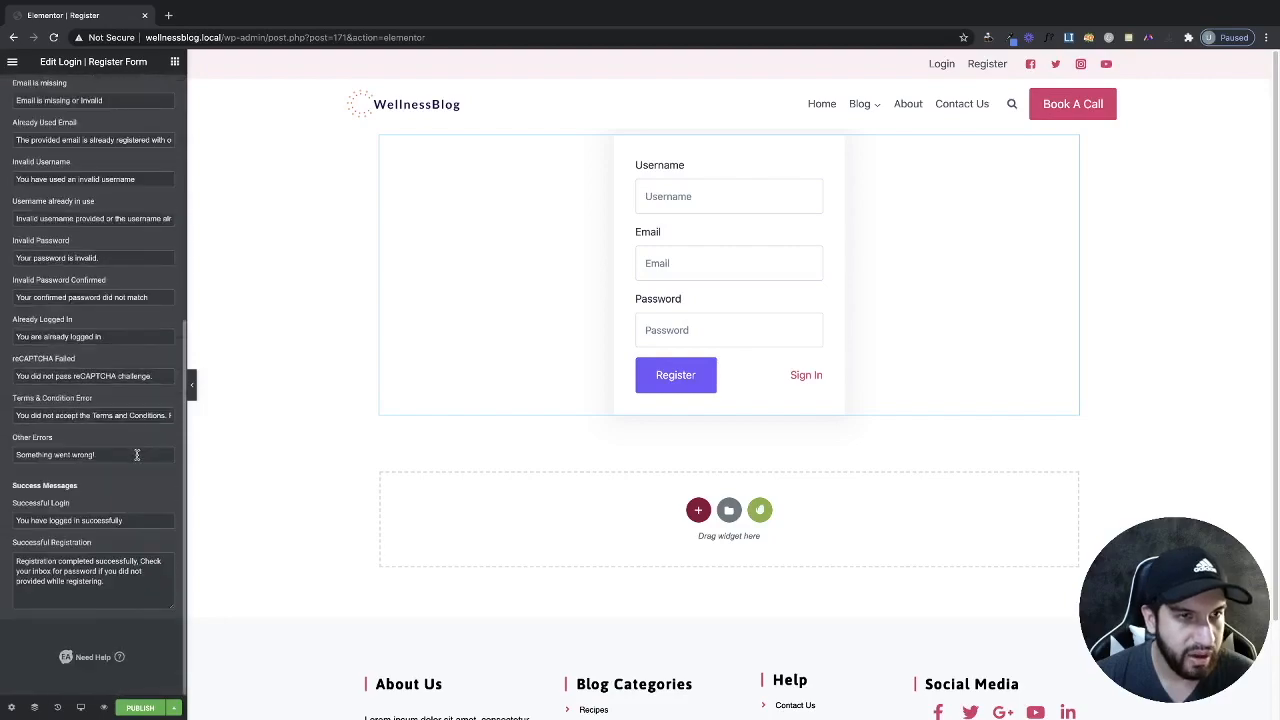
scroll(130, 452, "up", 5)
scroll(150, 447, "down", 5)
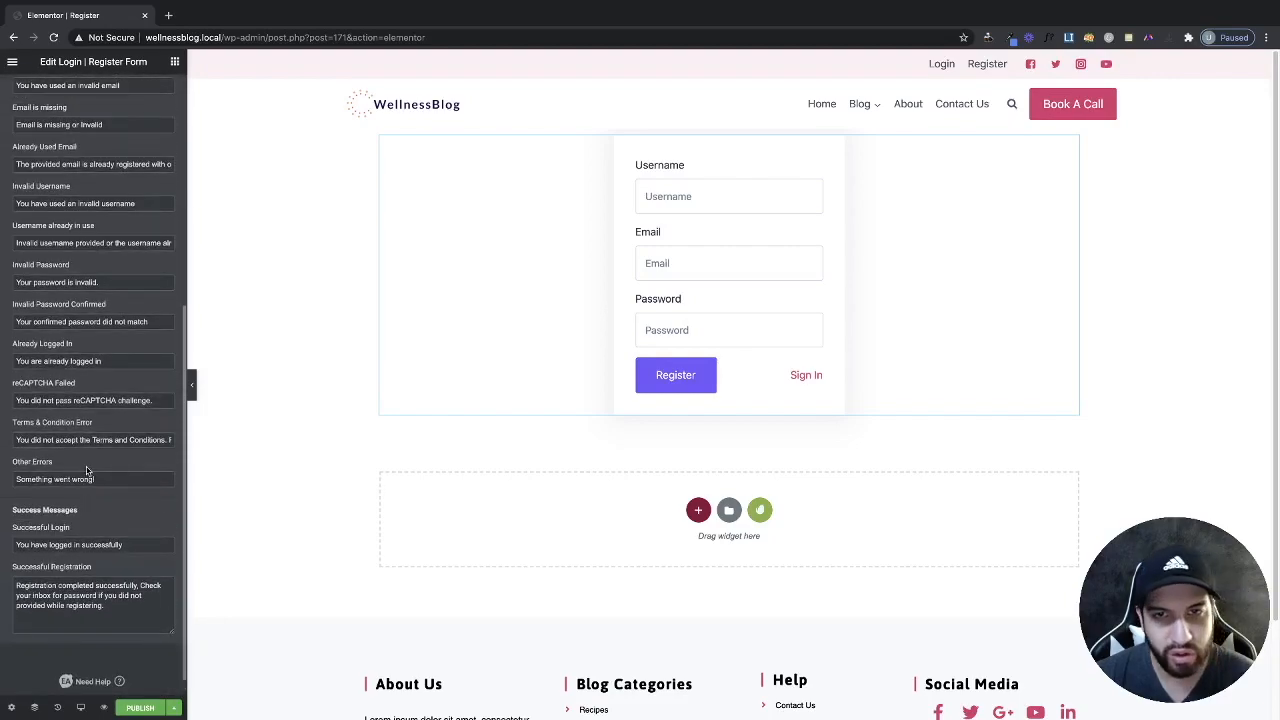
scroll(87, 470, "up", 5)
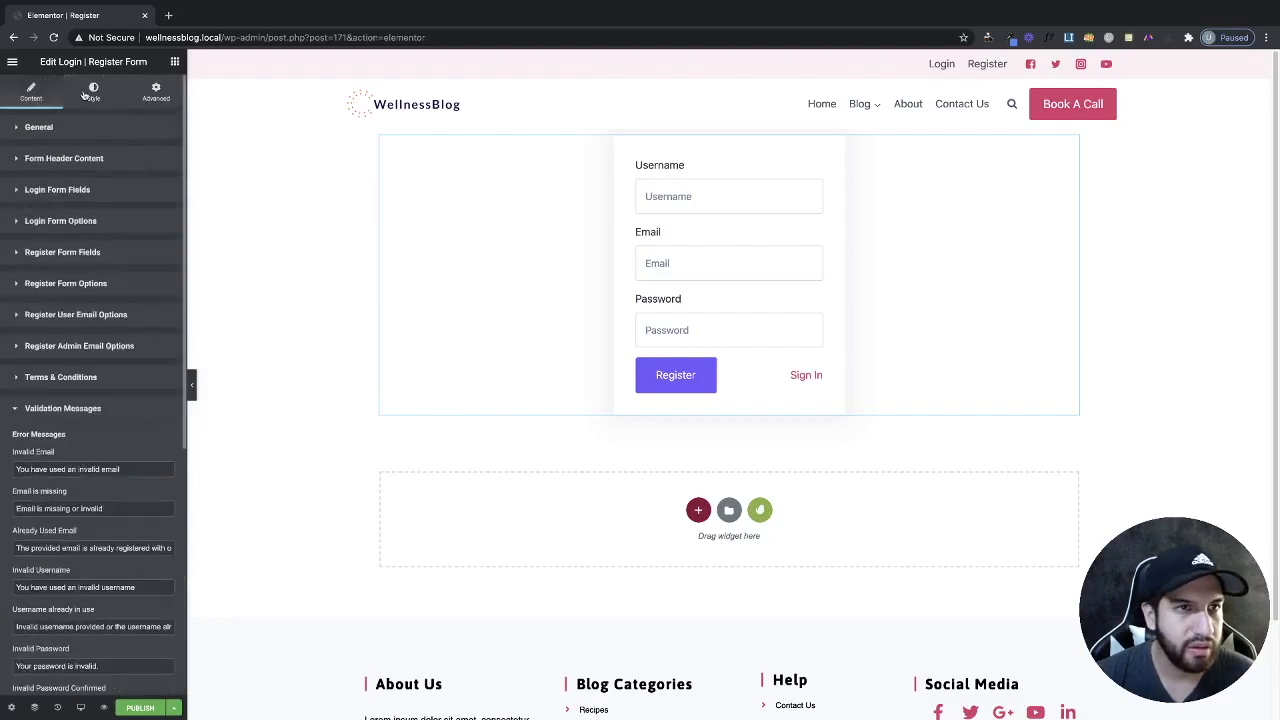
In the Style tab, make the register form container's box shadow colour fully transparent.
left_click(93, 92)
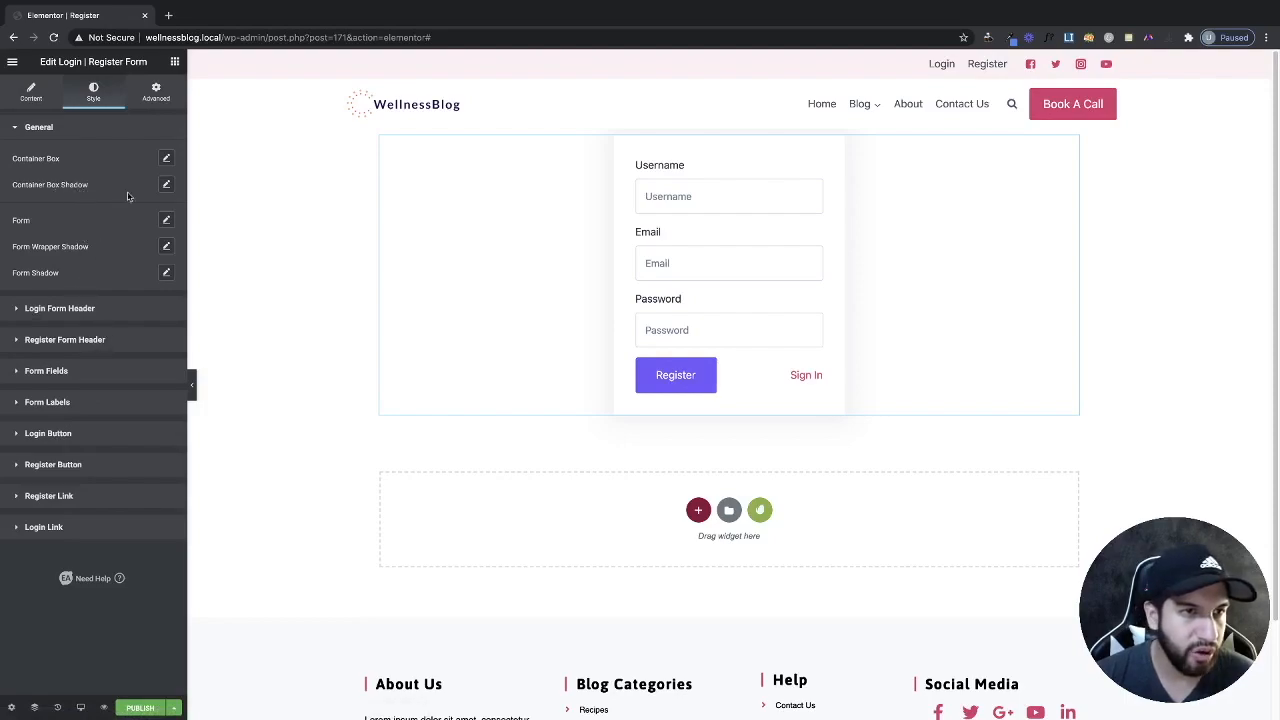
left_click(166, 186)
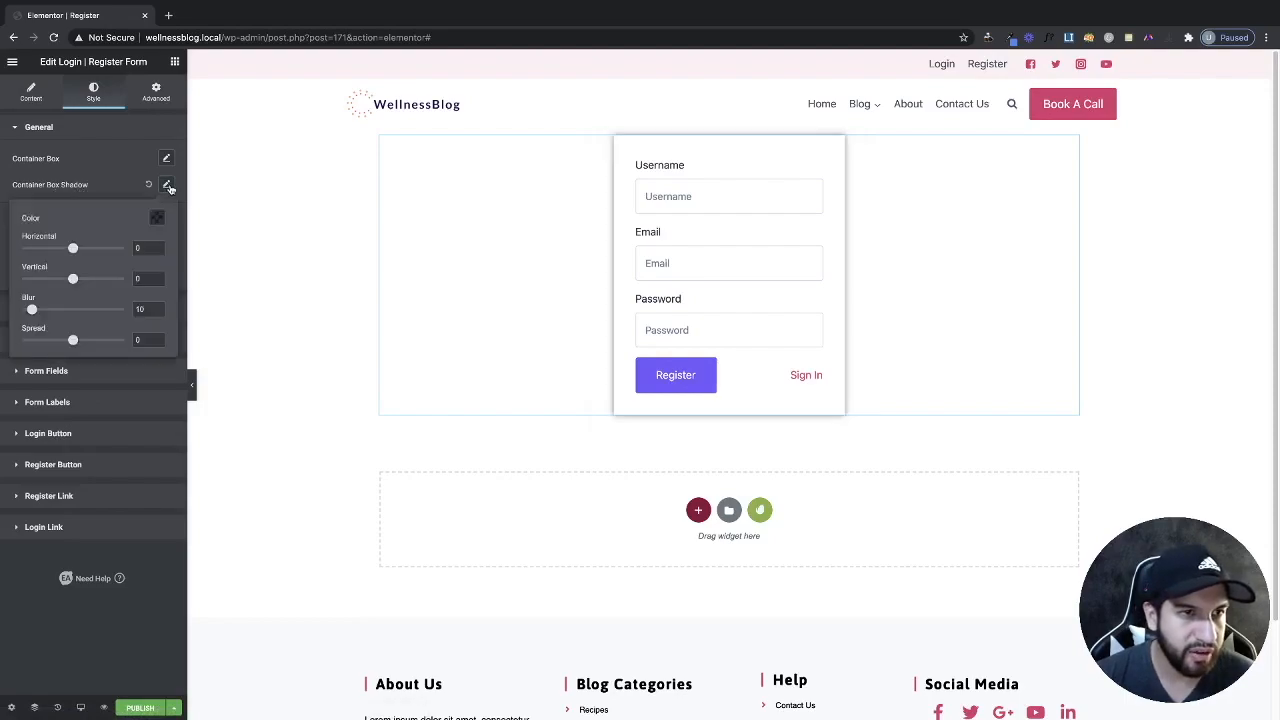
left_click(158, 218)
left_click_drag(157, 390, 67, 386)
left_click(116, 205)
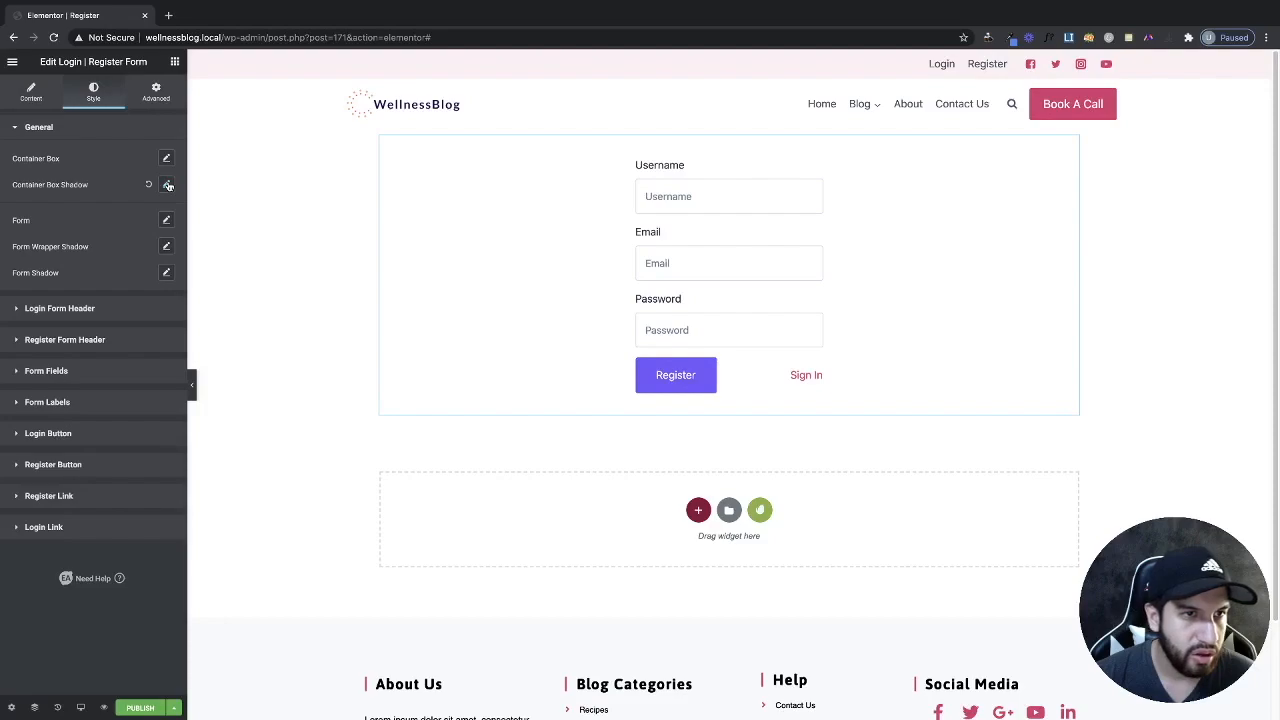
left_click(168, 186)
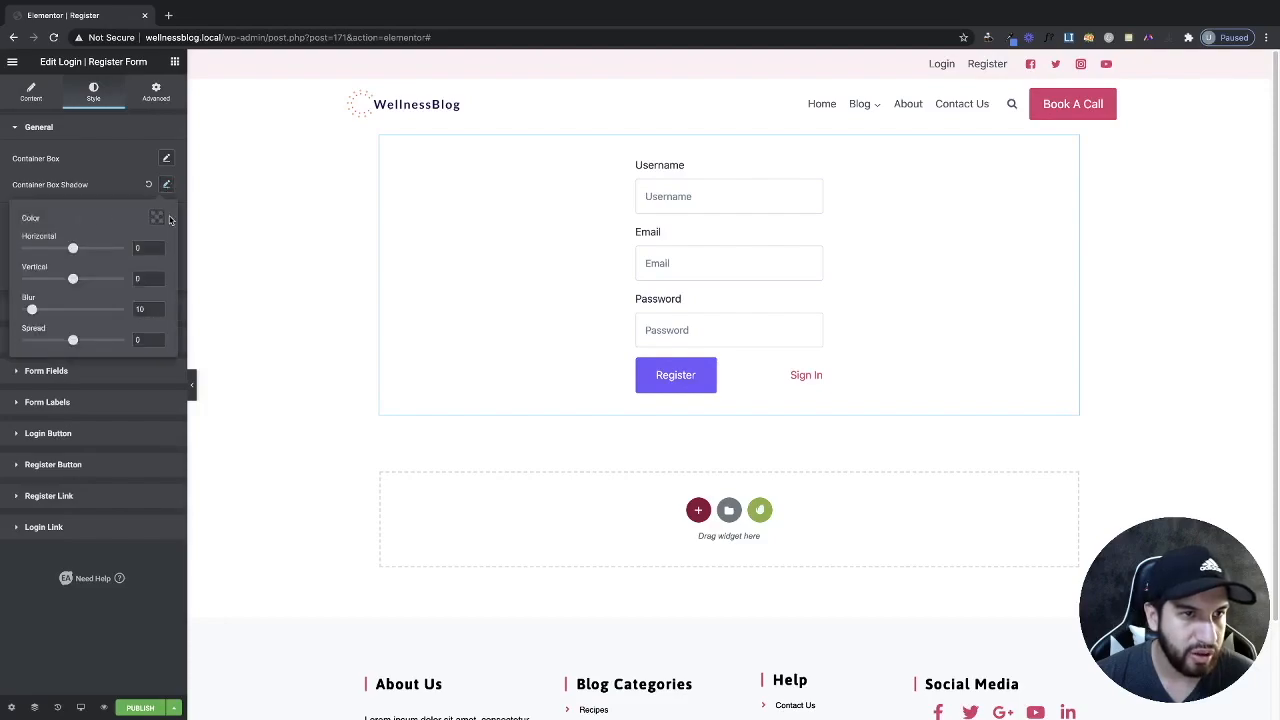
left_click(158, 218)
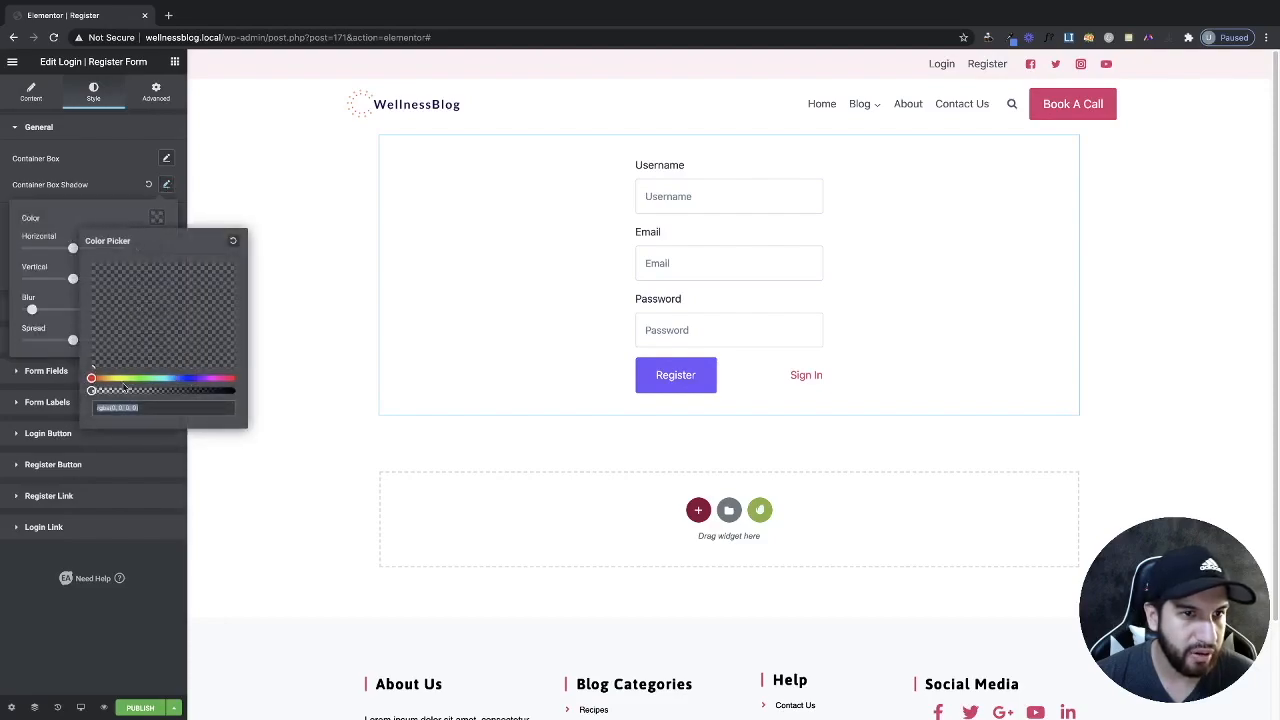
left_click(112, 197)
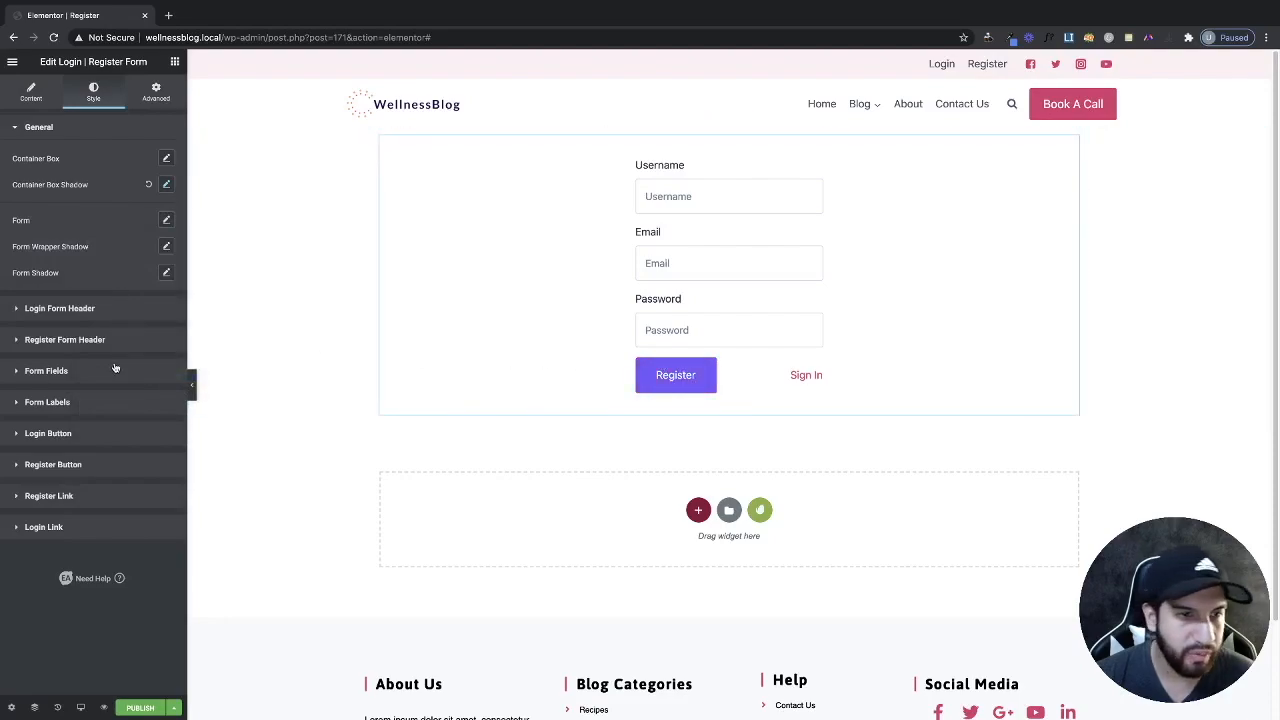
Give the Register button a Classic background using the pink global colour.
left_click(60, 437)
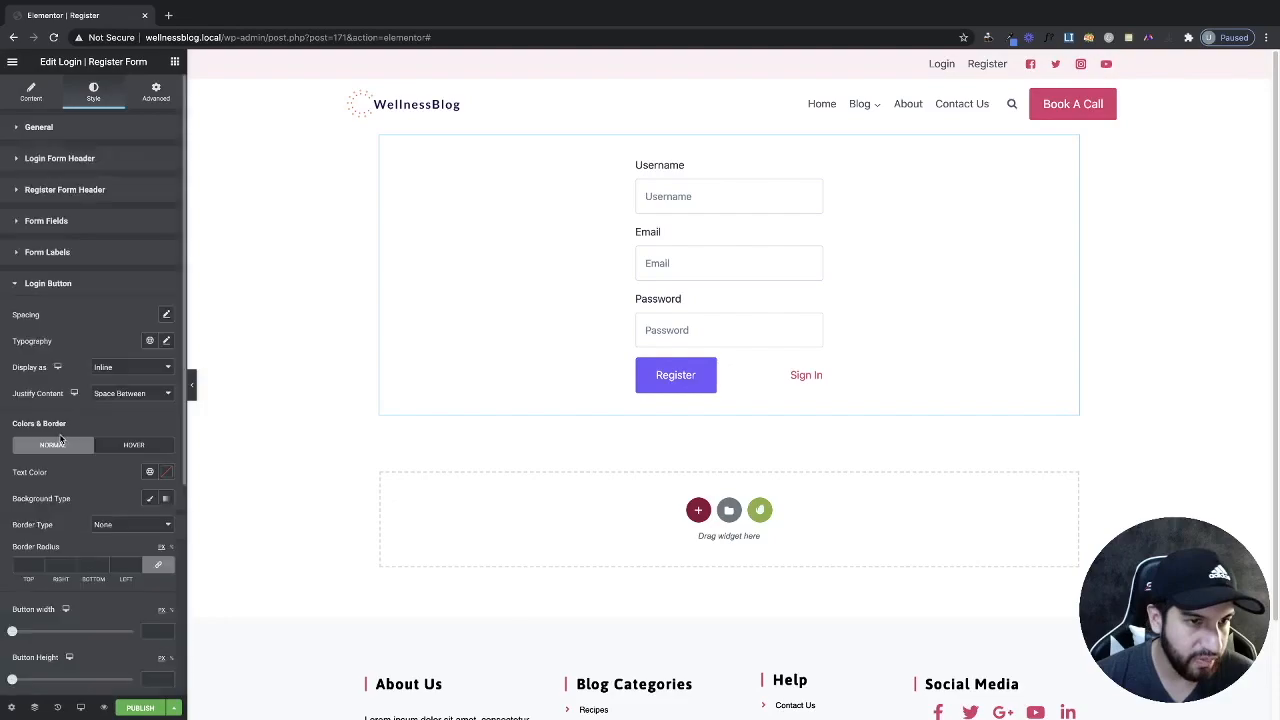
scroll(87, 373, "down", 3)
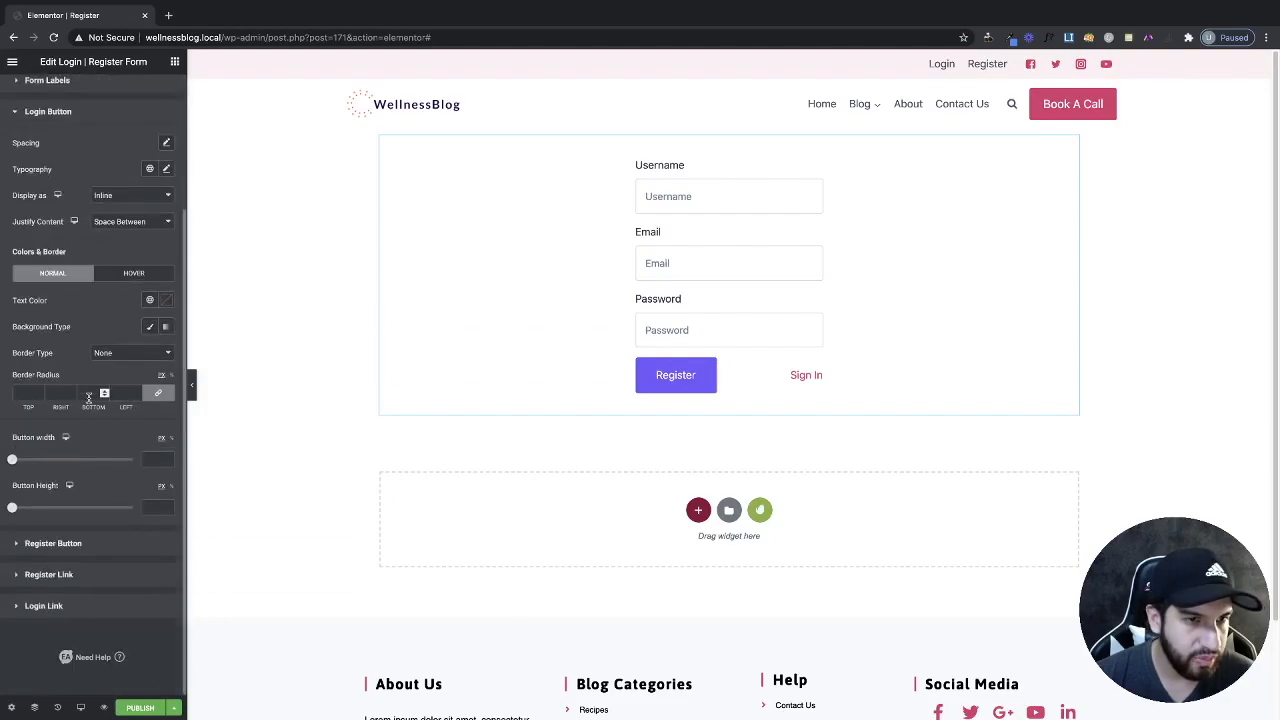
left_click(55, 543)
scroll(126, 449, "down", 3)
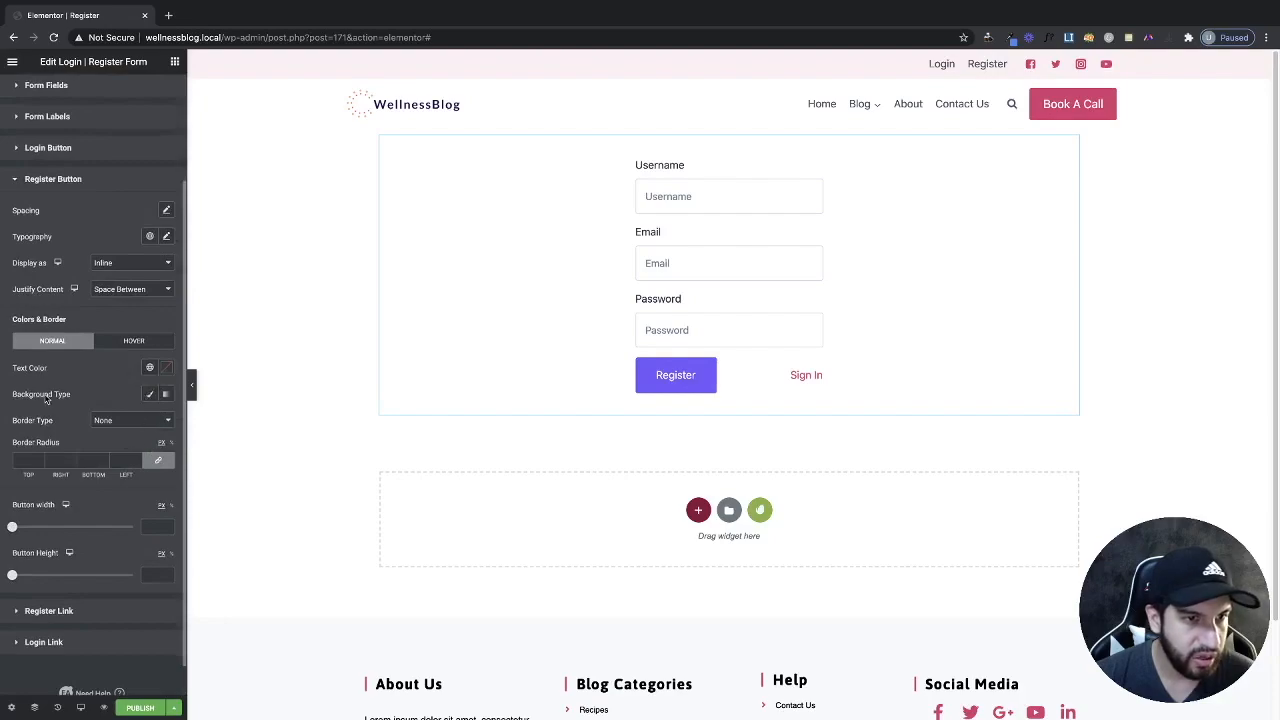
left_click(150, 394)
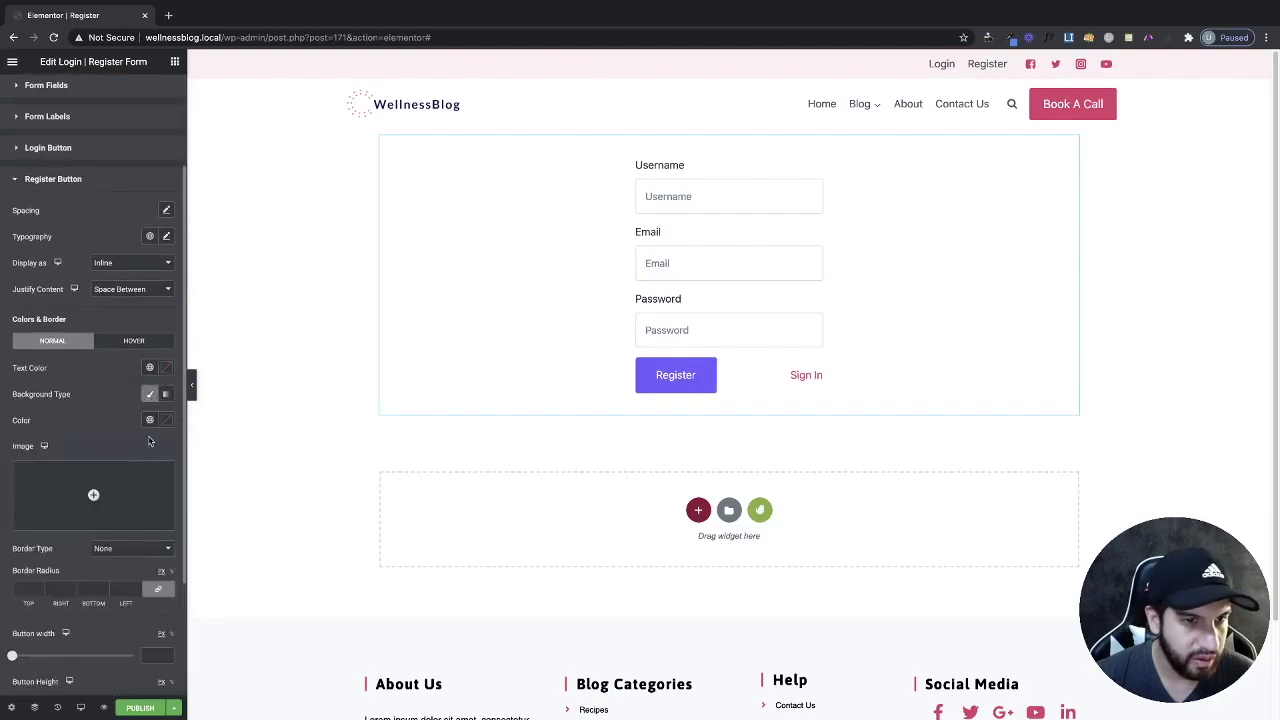
left_click(166, 420)
left_click(152, 443)
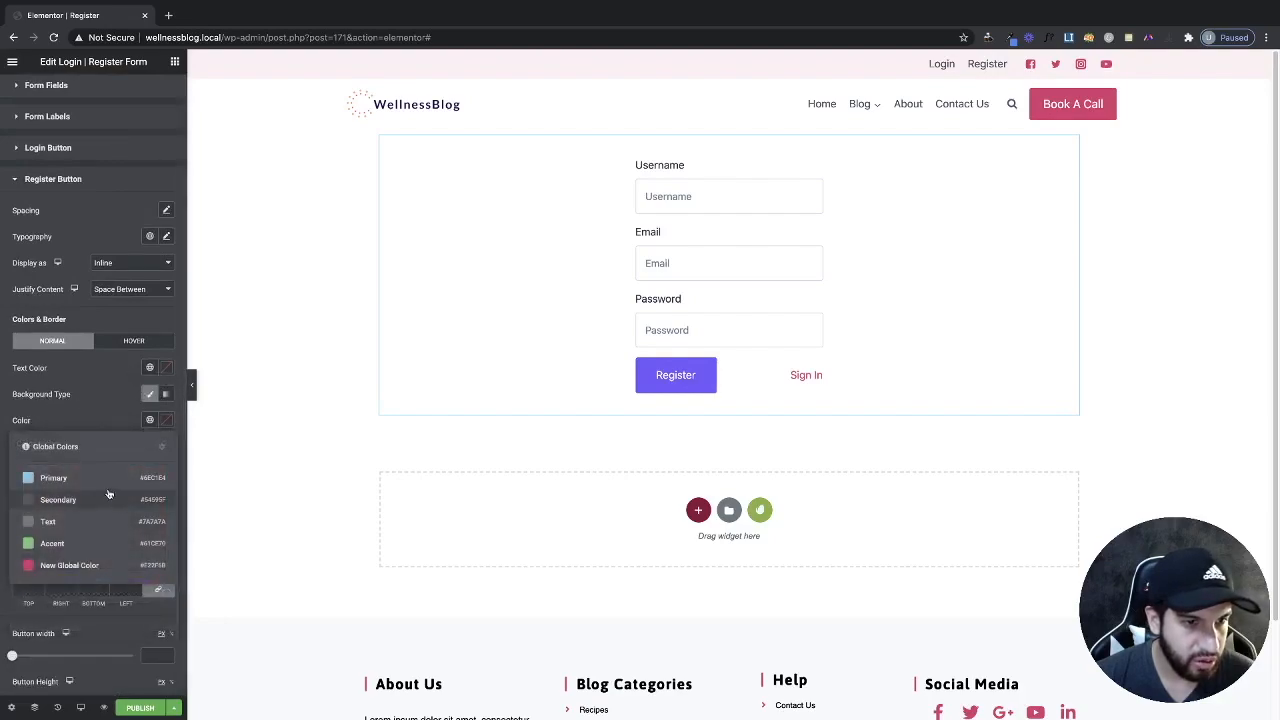
left_click(94, 567)
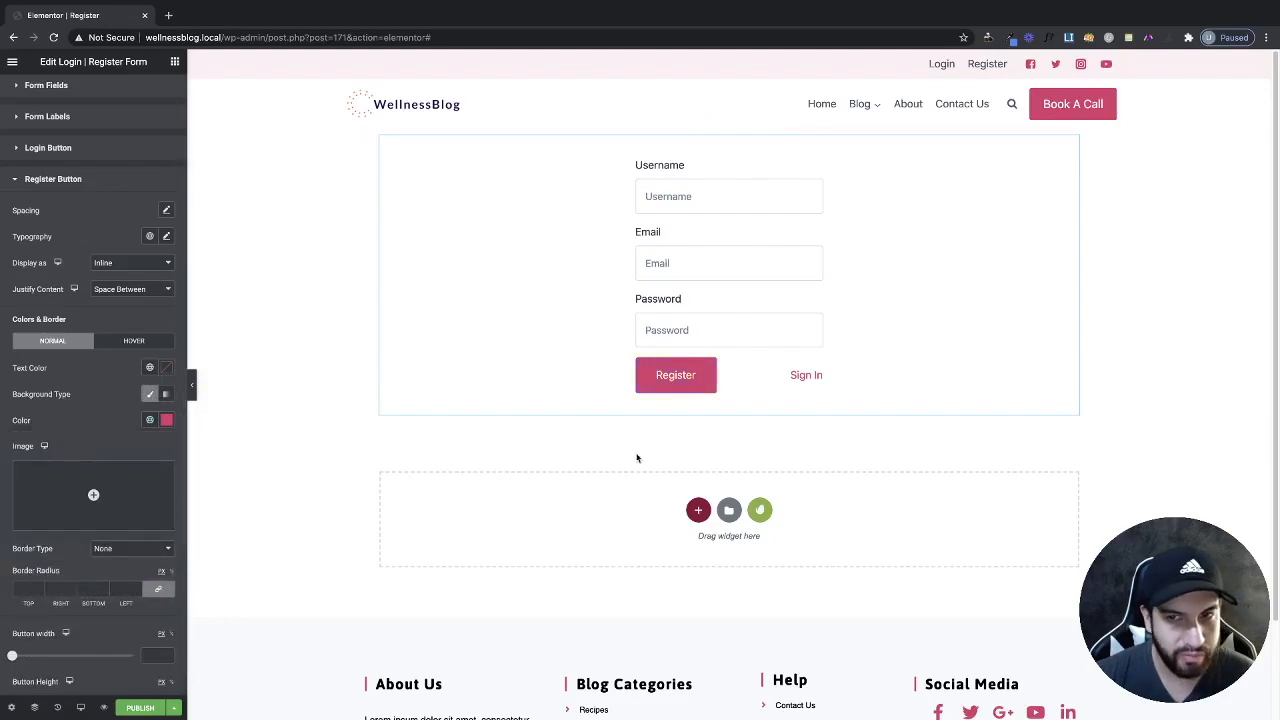
scroll(154, 333, "up", 3)
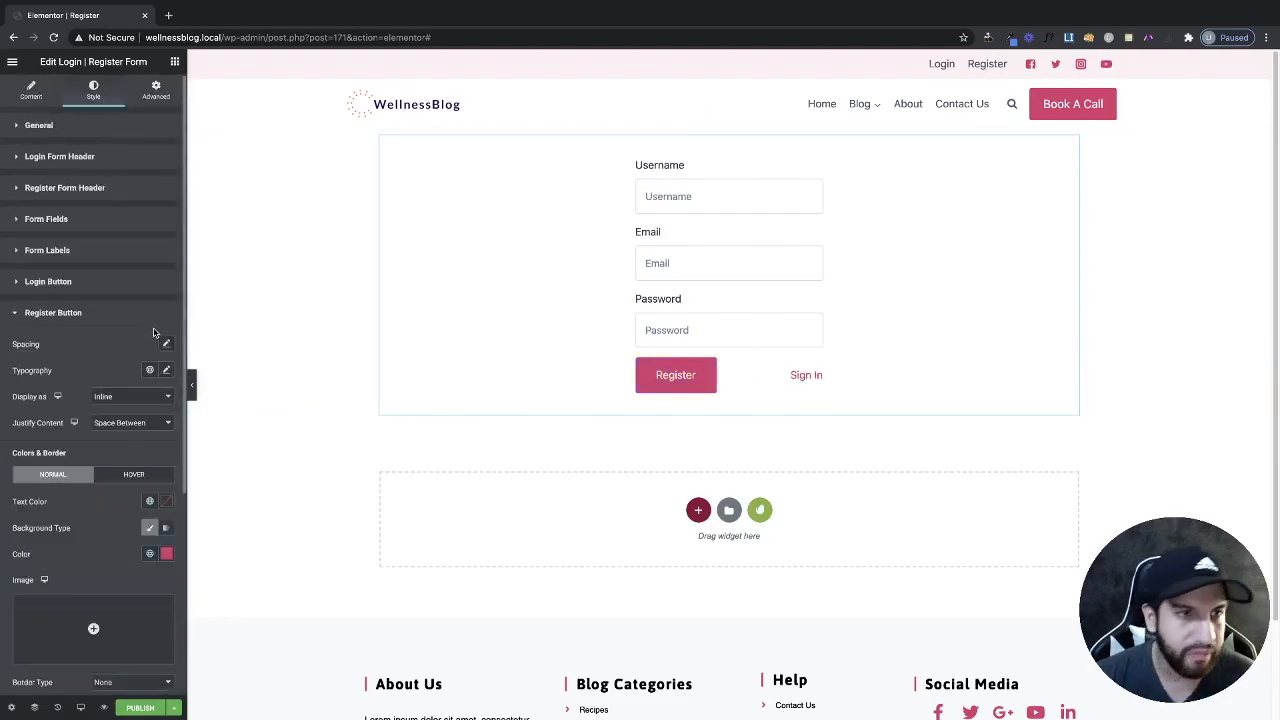
left_click(30, 95)
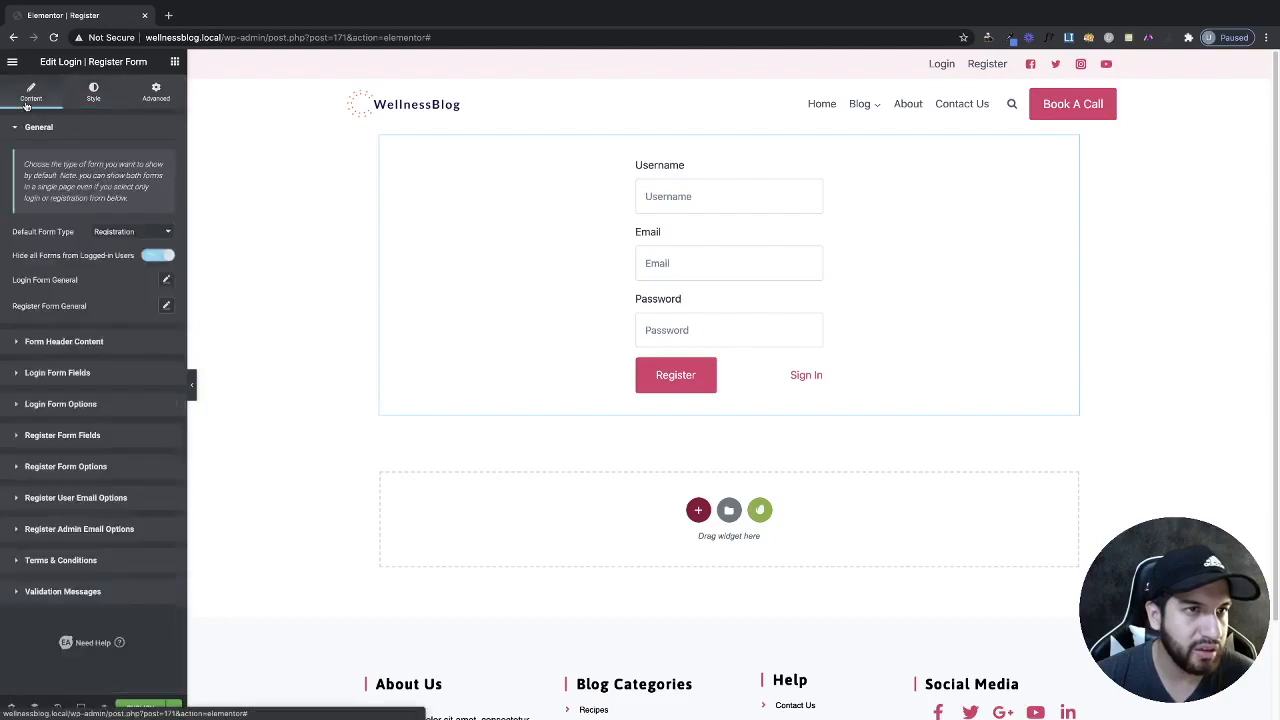
Turn off Show Login Link in the register form's general settings and publish the template.
left_click(166, 282)
left_click(119, 278)
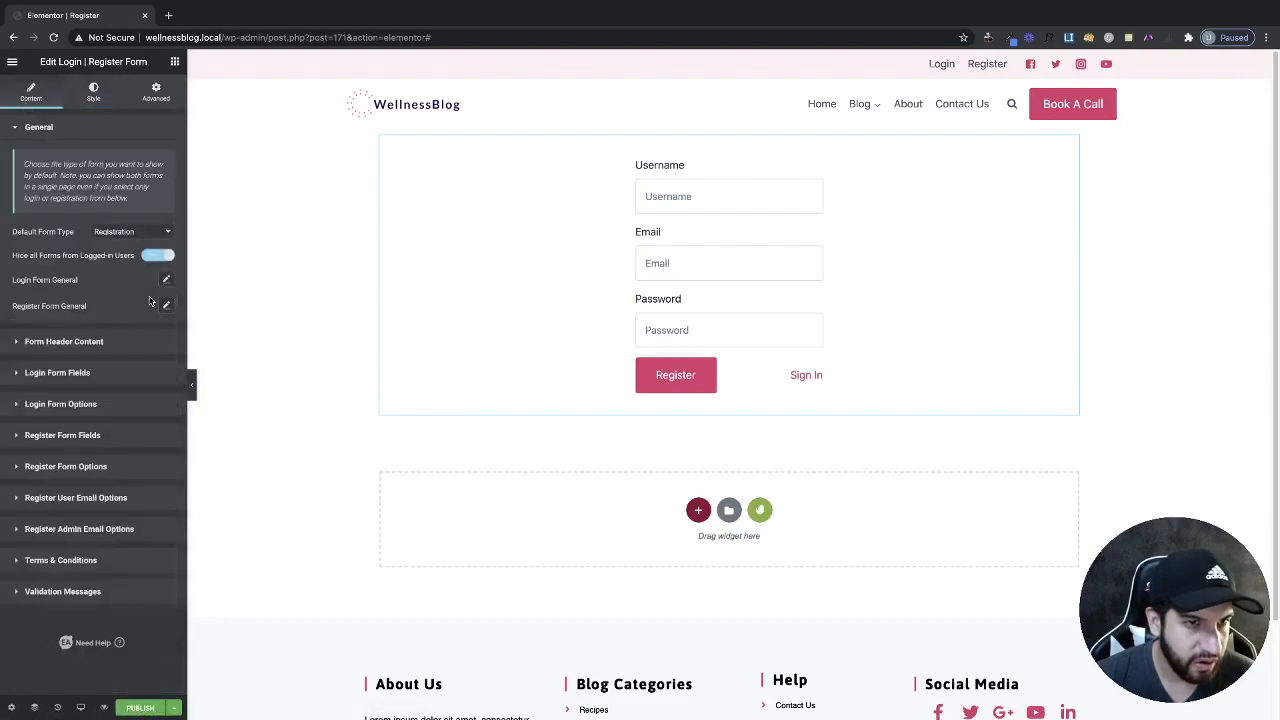
left_click(166, 306)
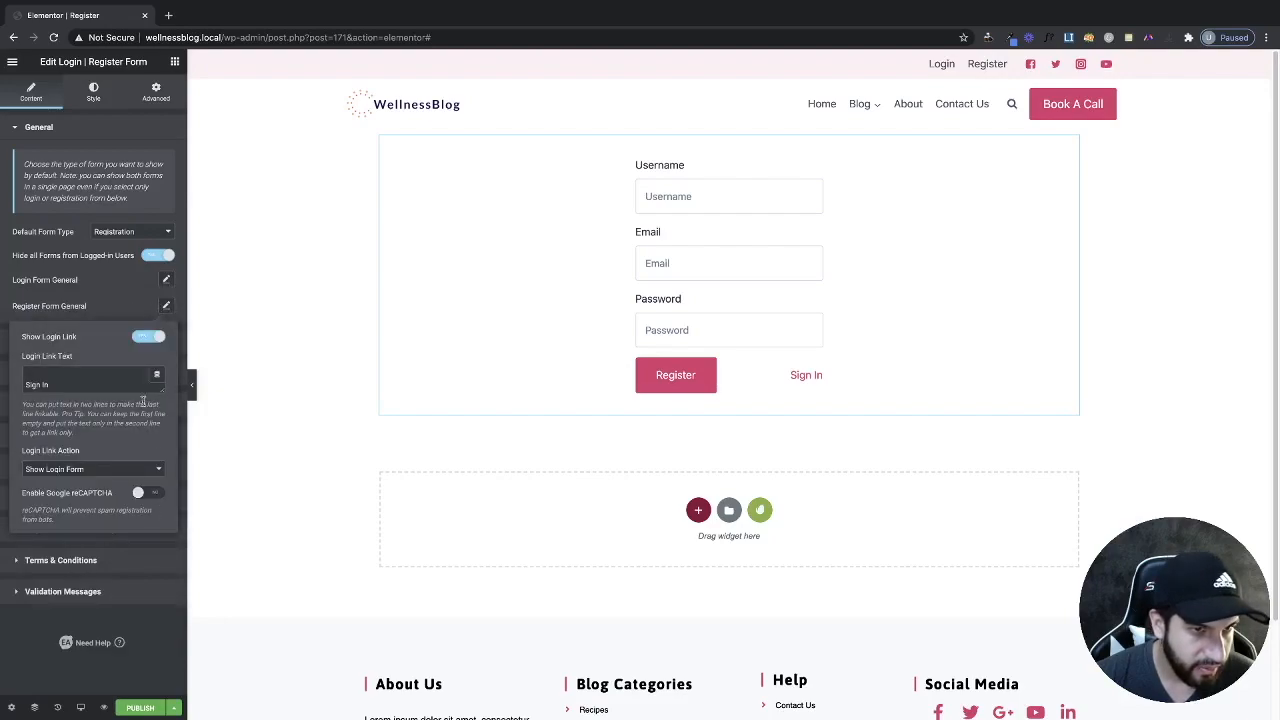
left_click(147, 338)
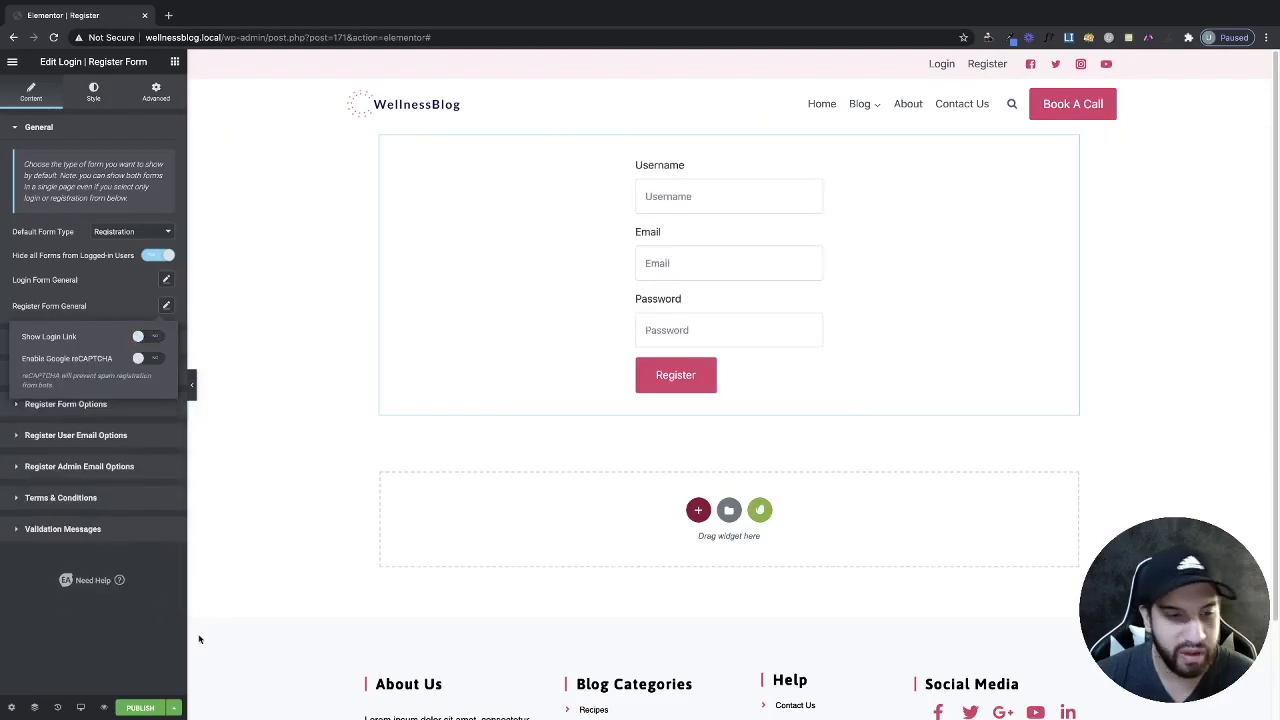
left_click(149, 709)
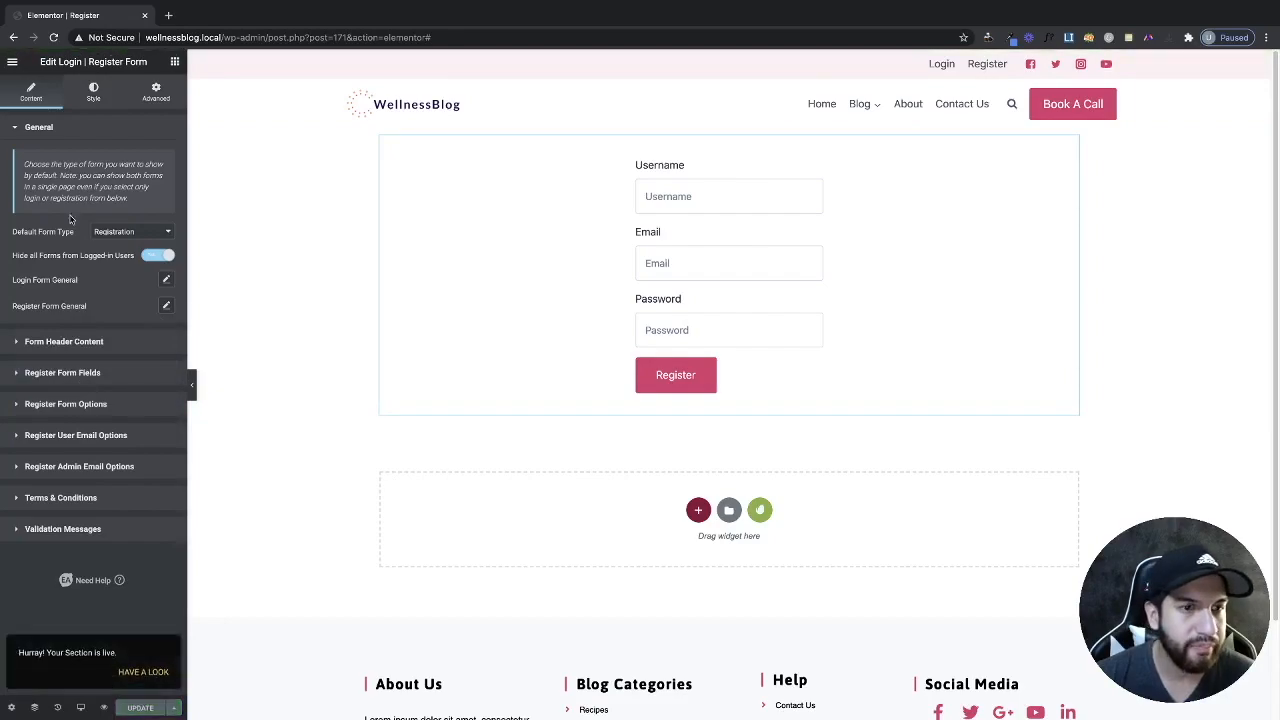
left_click(12, 61)
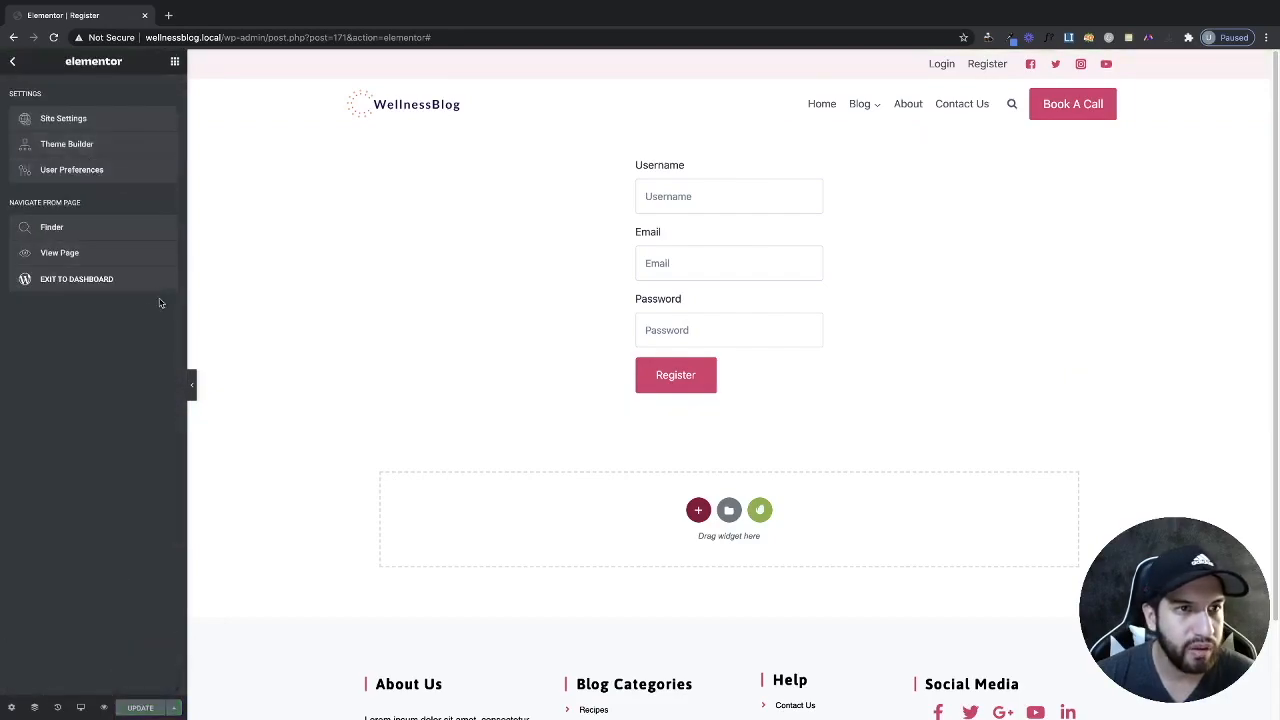
Add a new WordPress page titled 'Login' and open it with Elementor.
left_click(100, 281)
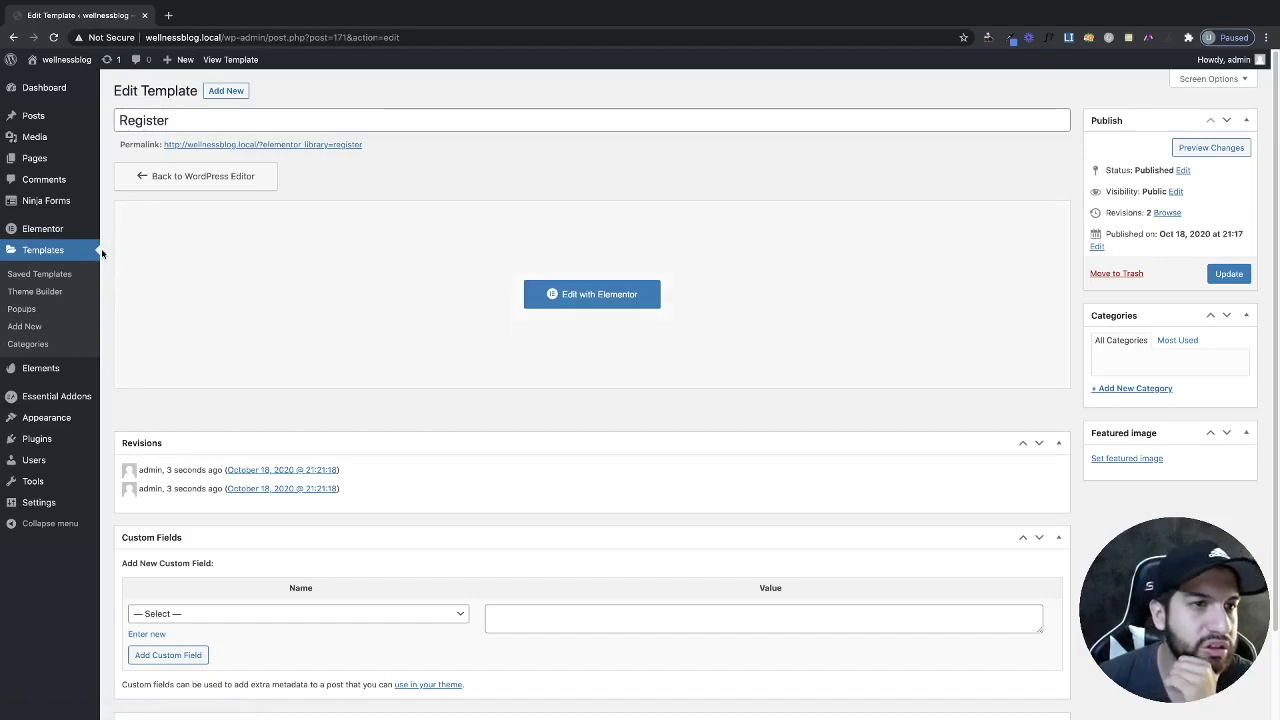
left_click(38, 163)
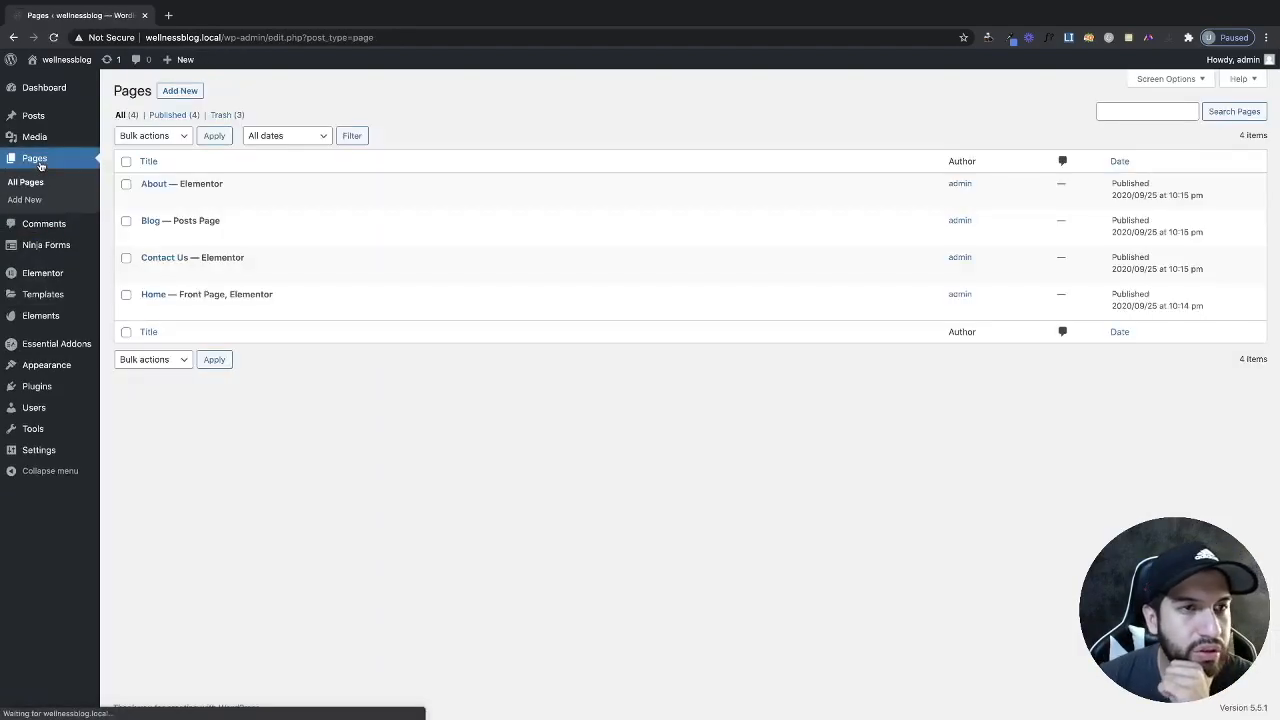
left_click(174, 92)
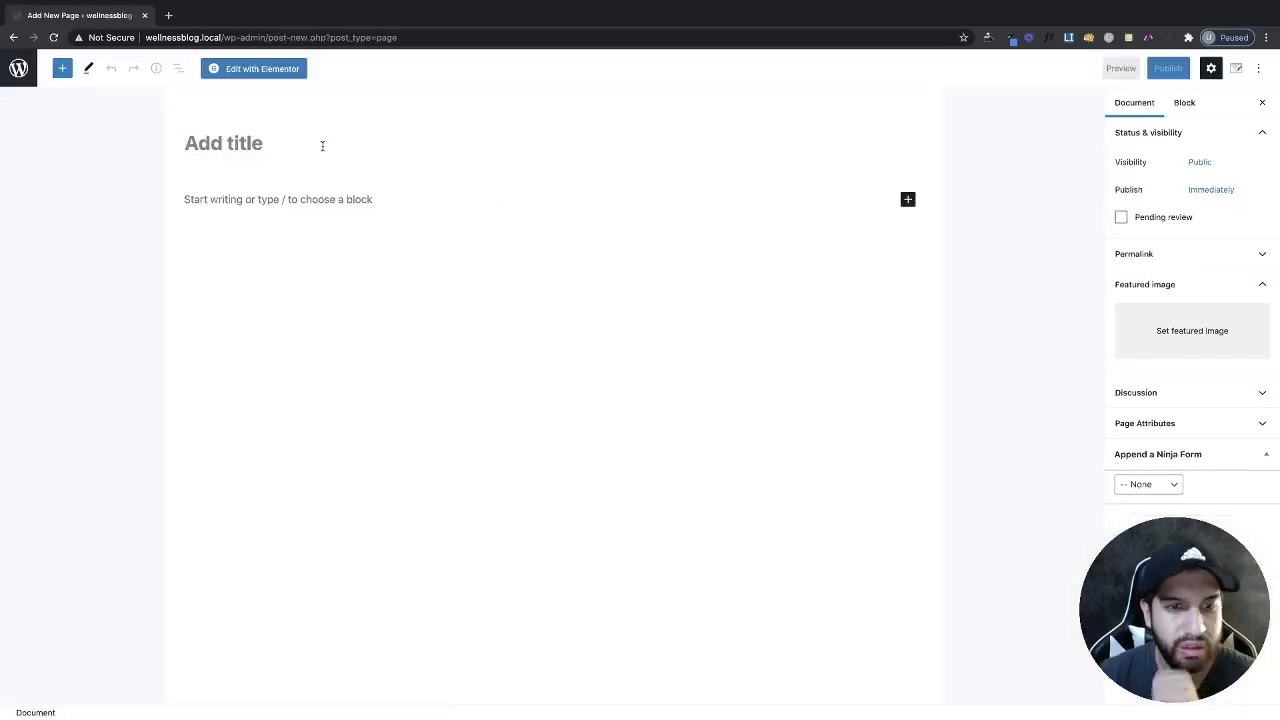
type("Login")
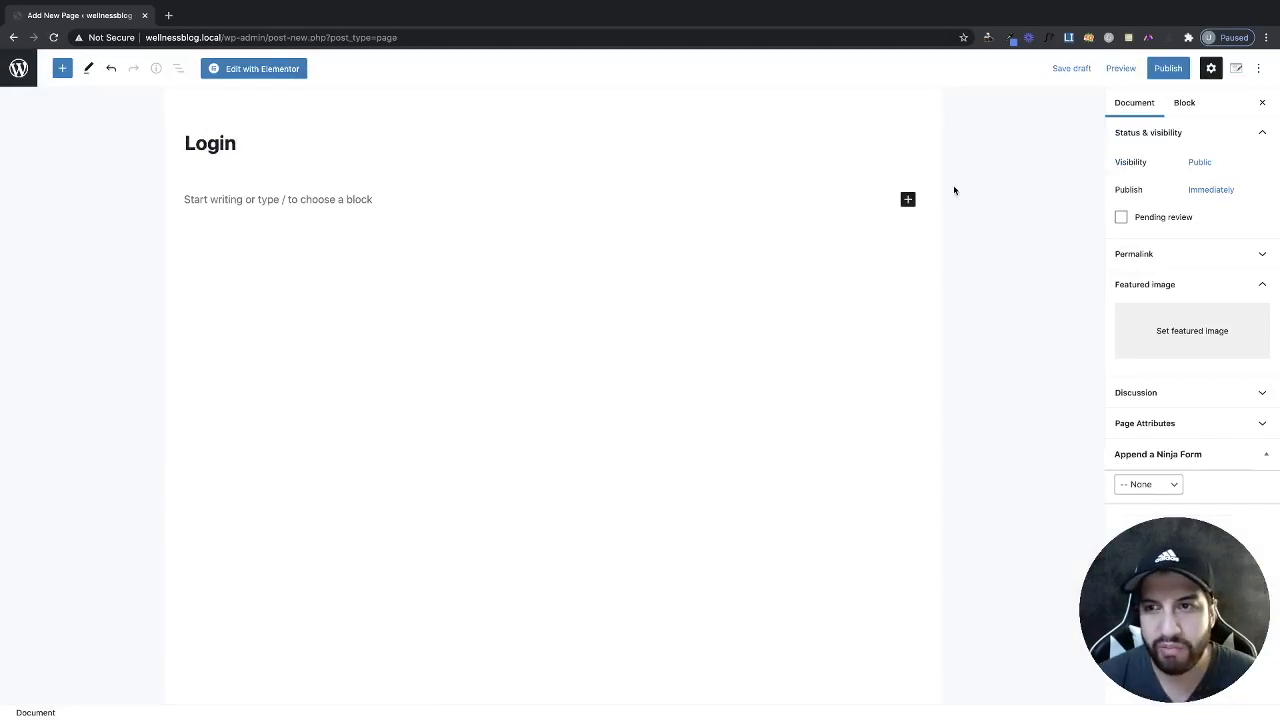
left_click(248, 70)
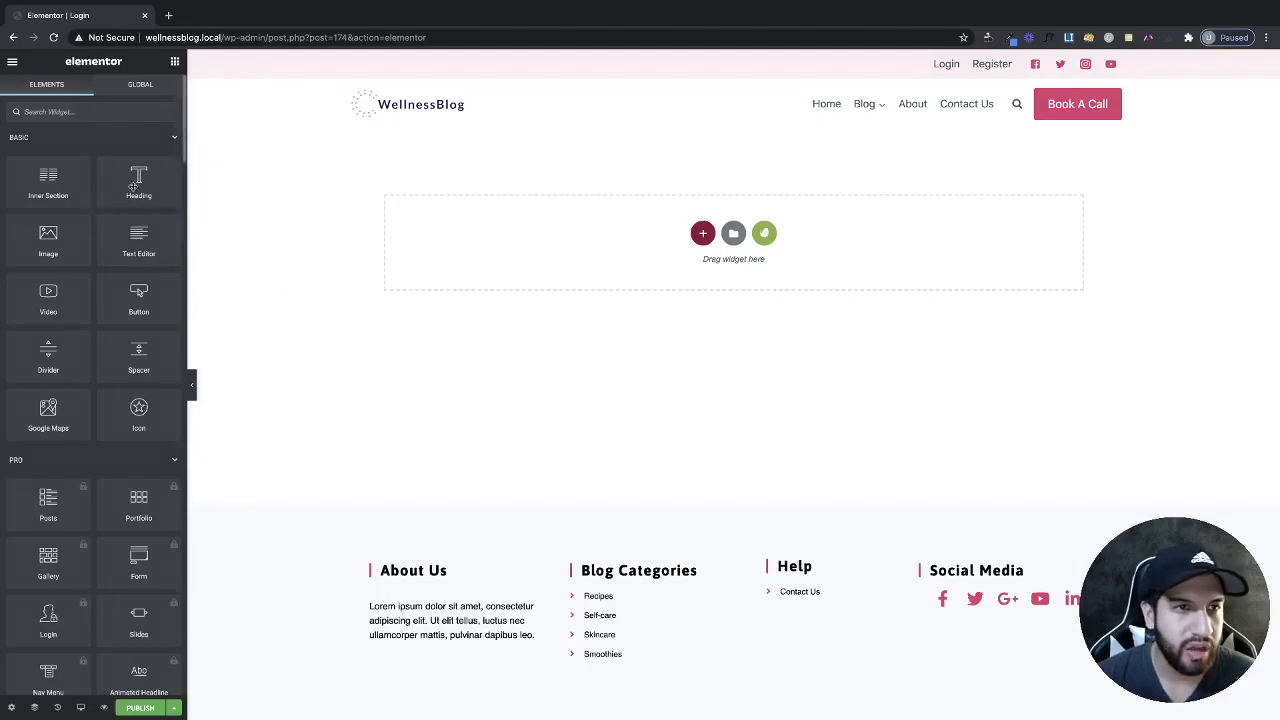
Drop an Advanced Tabs widget onto the page and pad its section 100 px top and bottom.
left_click(68, 111)
type("tabs")
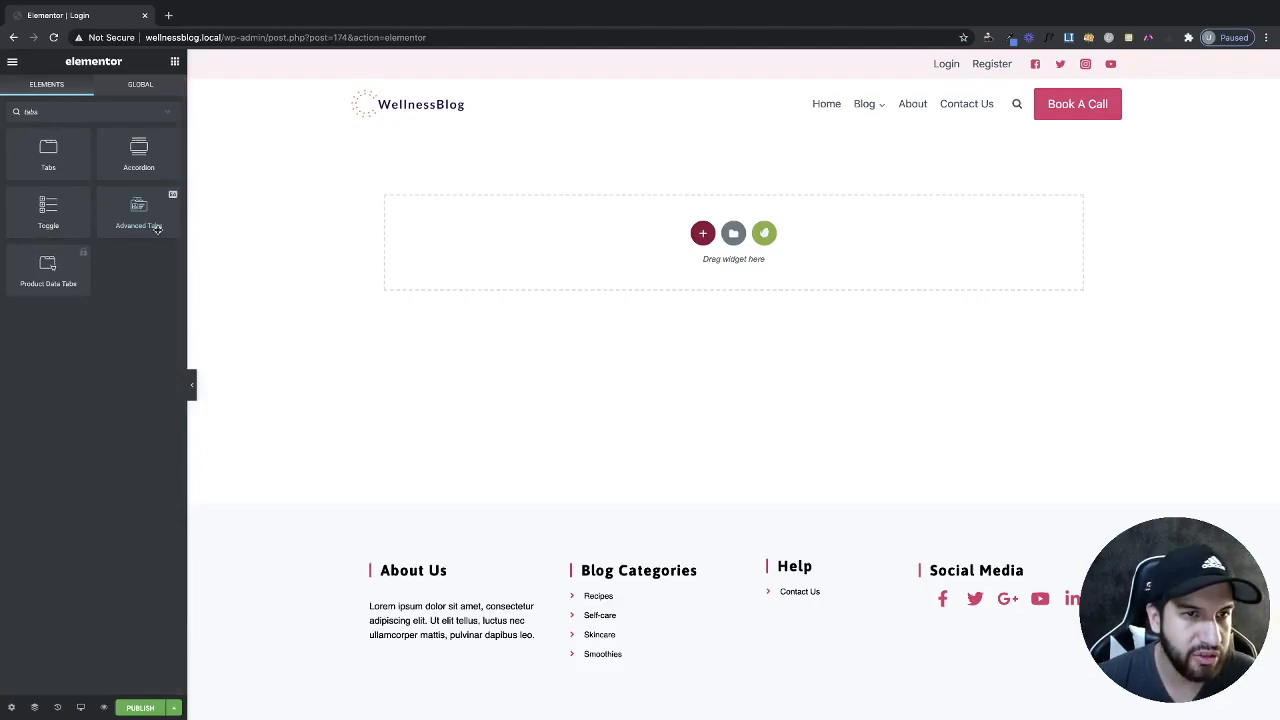
left_click_drag(141, 216, 728, 258)
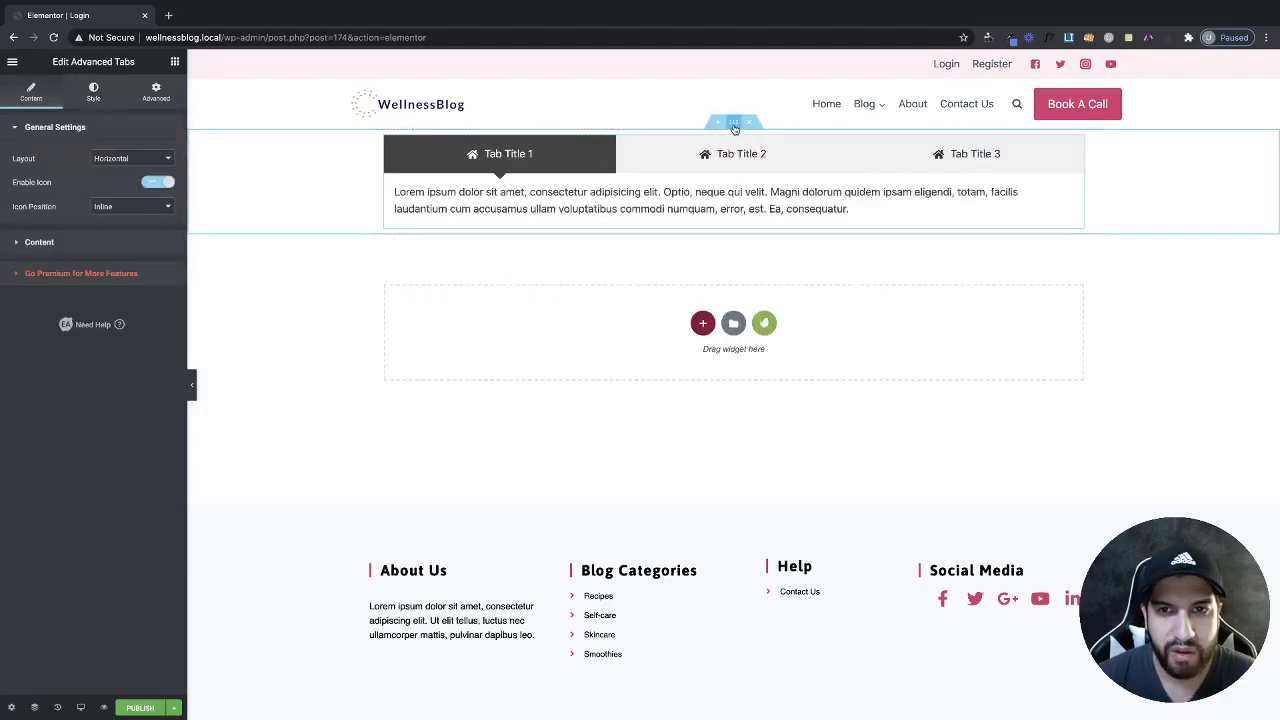
left_click(733, 121)
left_click(150, 100)
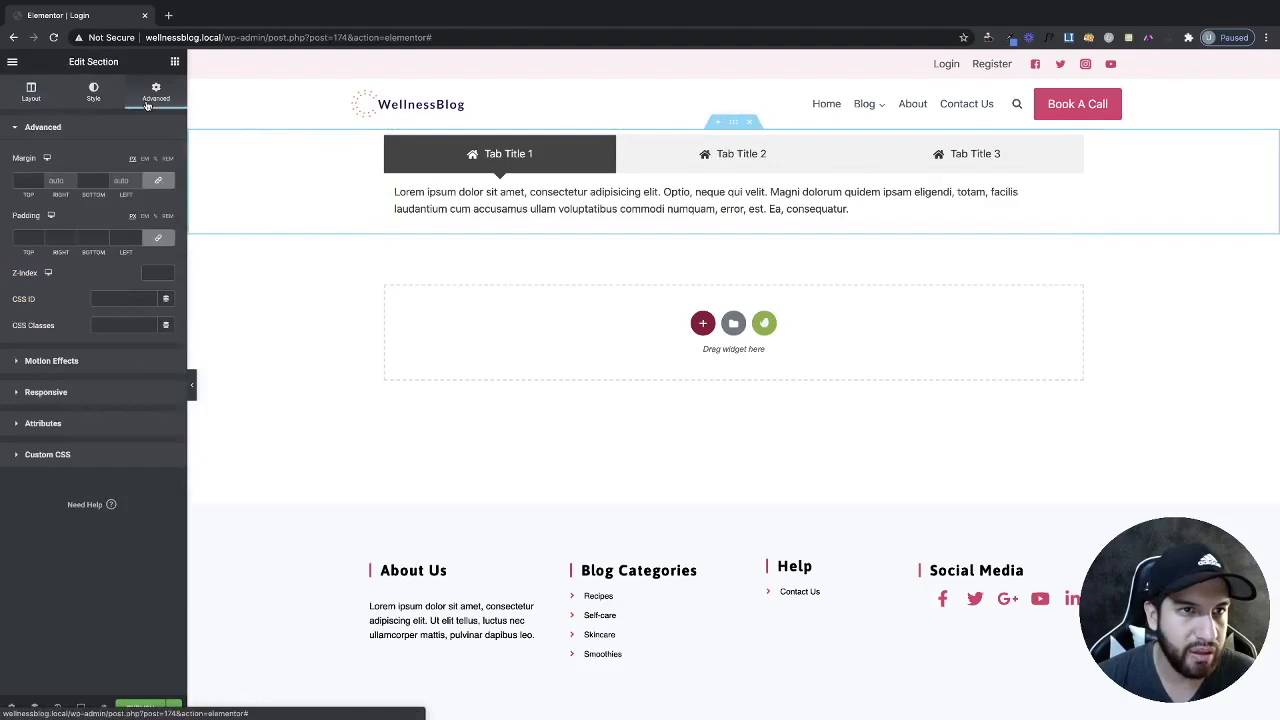
left_click(160, 240)
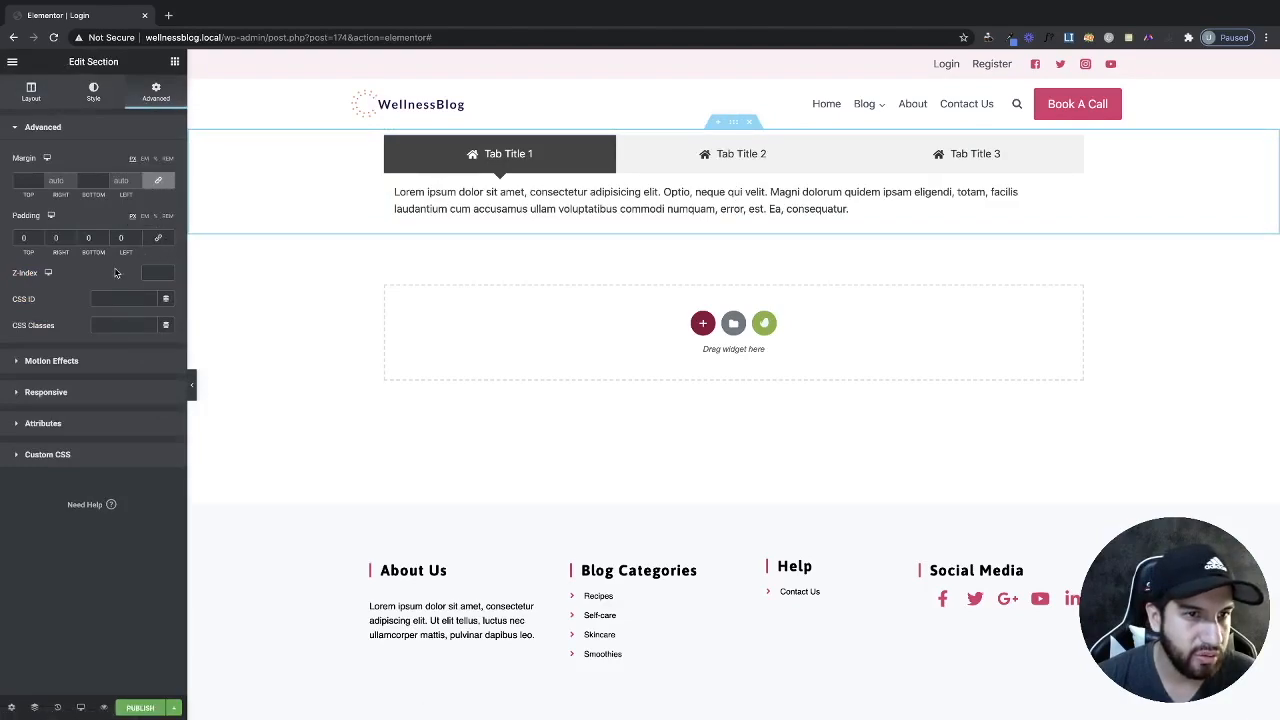
left_click(14, 237)
type("100")
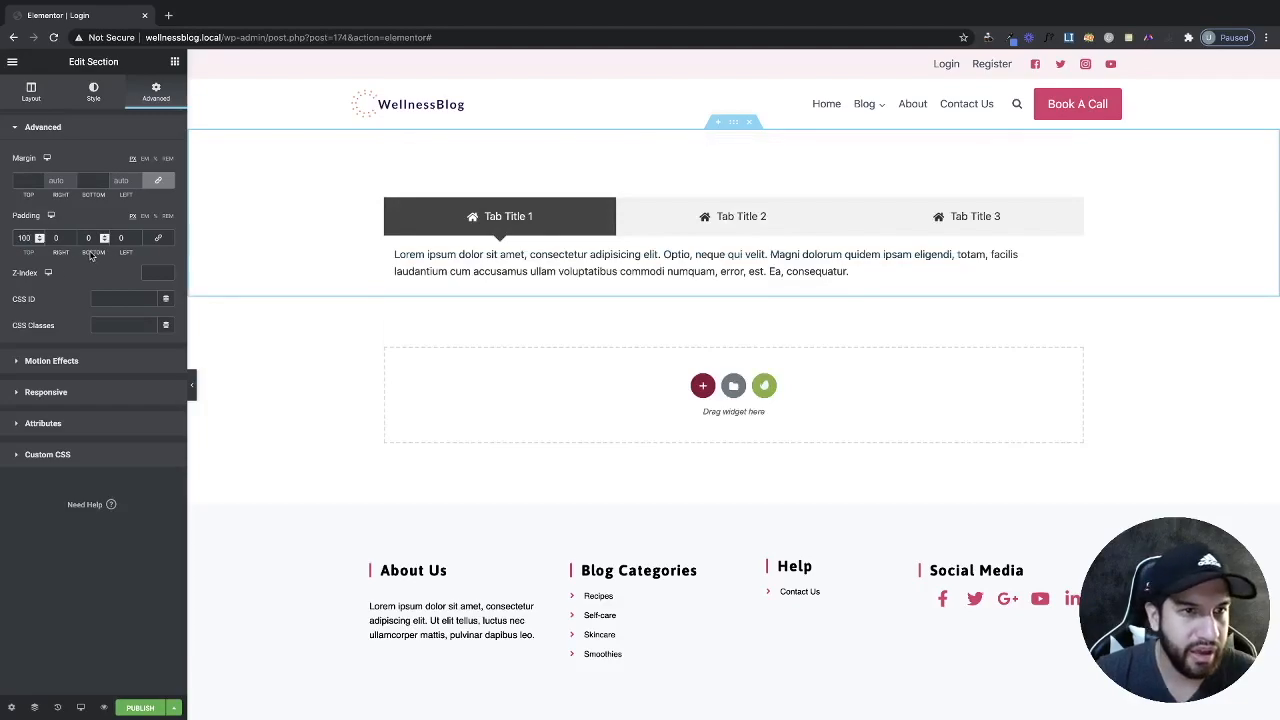
left_click(82, 238)
type("100")
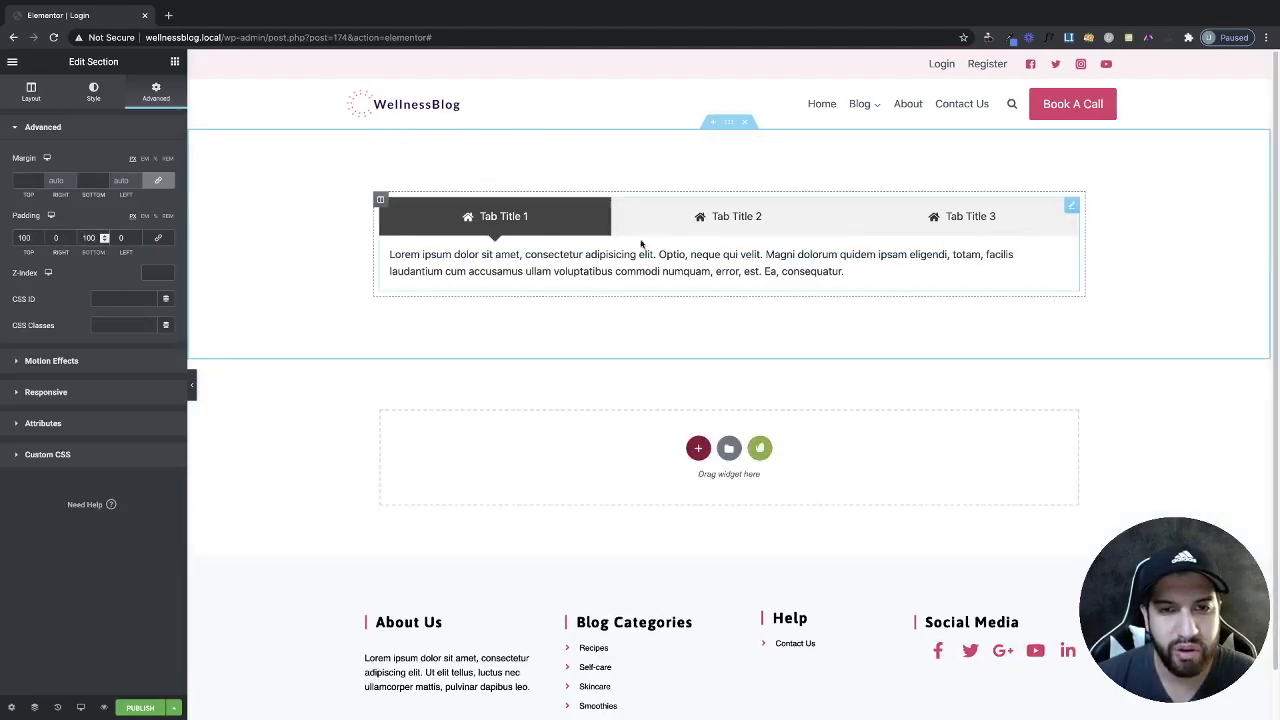
Delete the third tab and switch off tab icons, leaving two plain tabs.
left_click(946, 259)
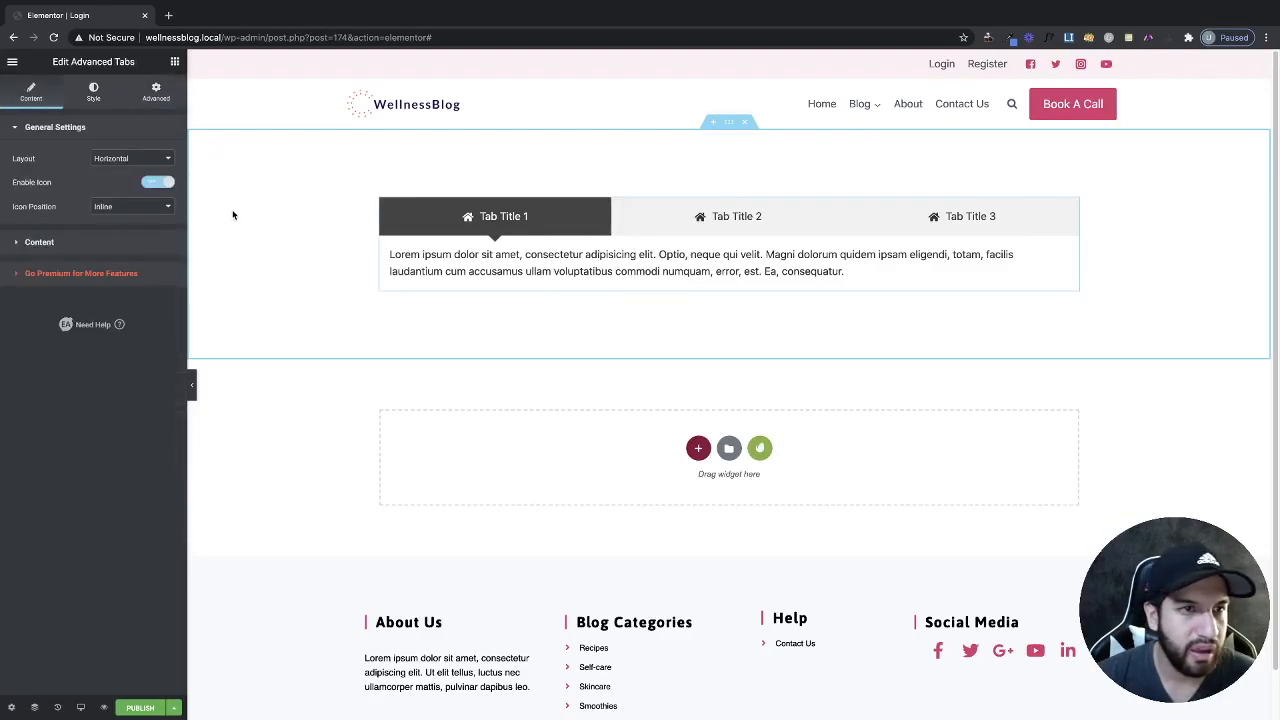
left_click(88, 244)
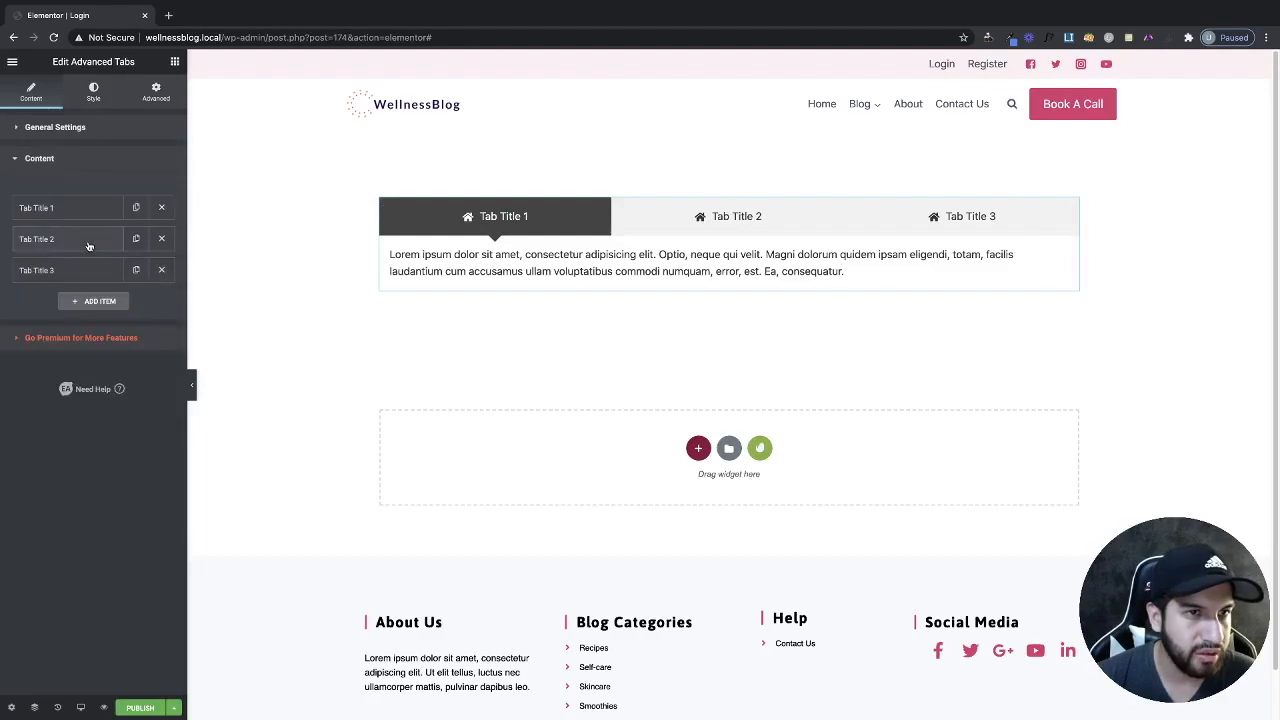
left_click(162, 270)
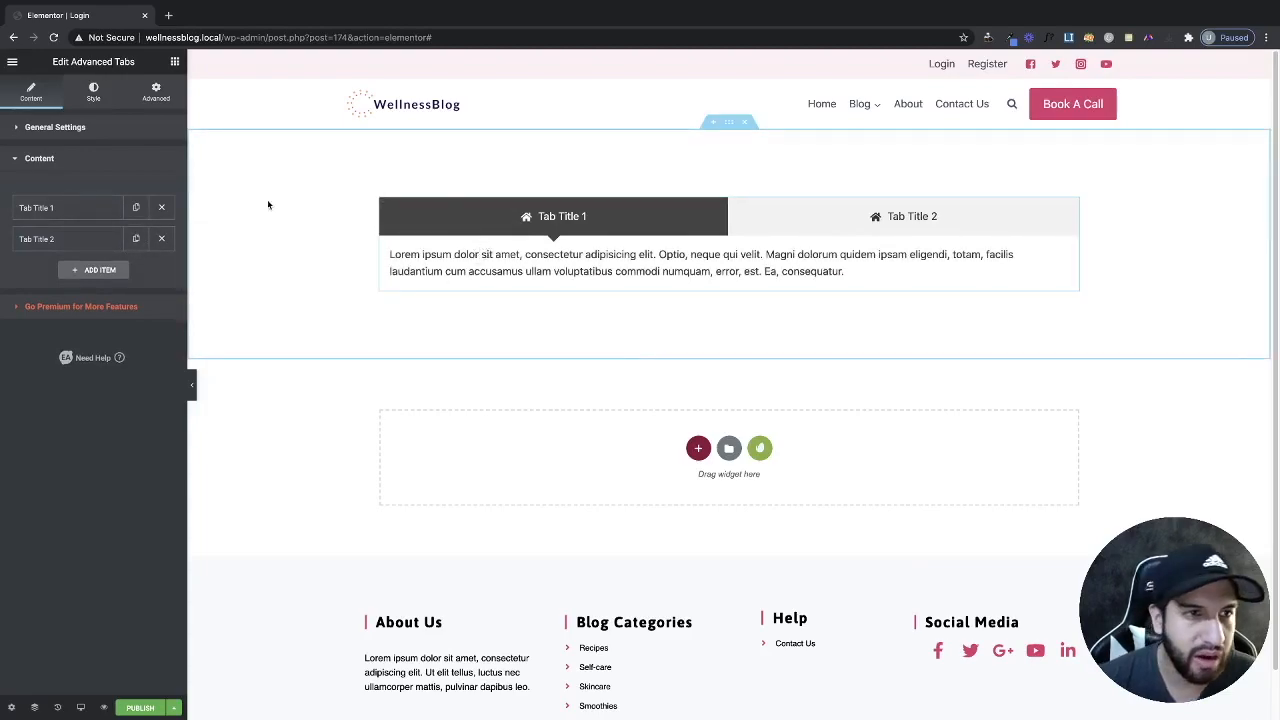
left_click(84, 128)
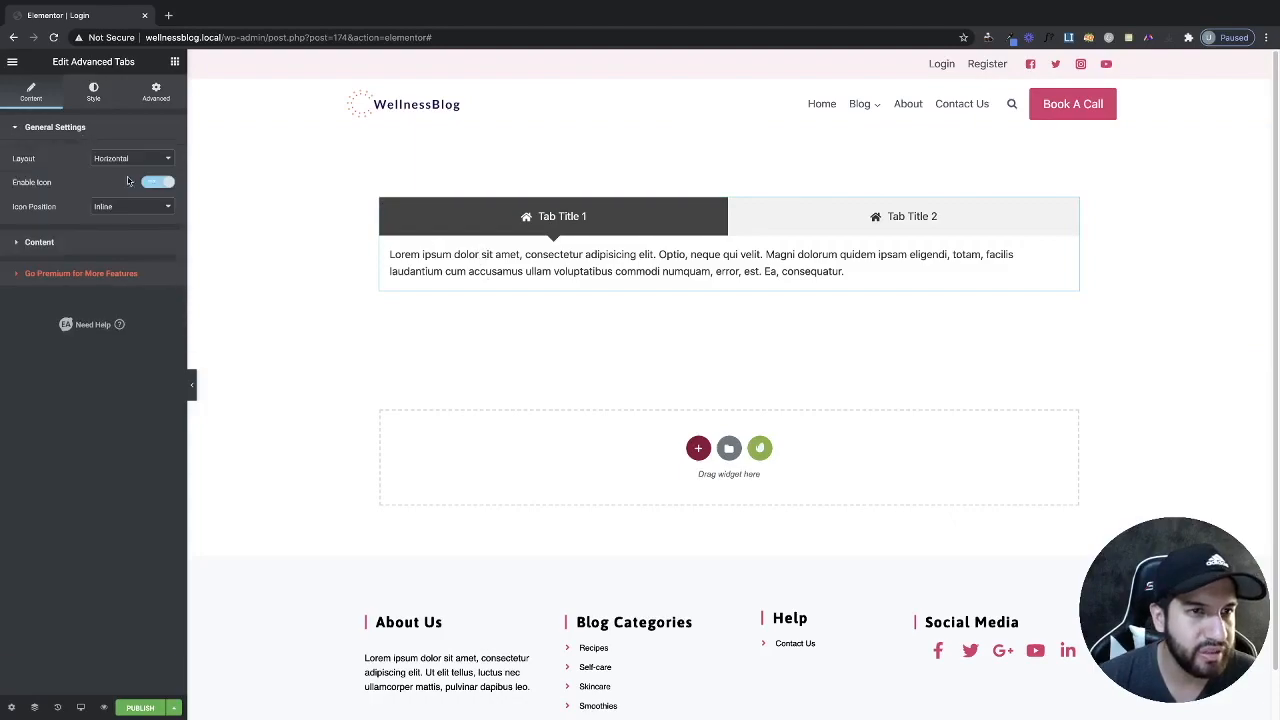
left_click(151, 184)
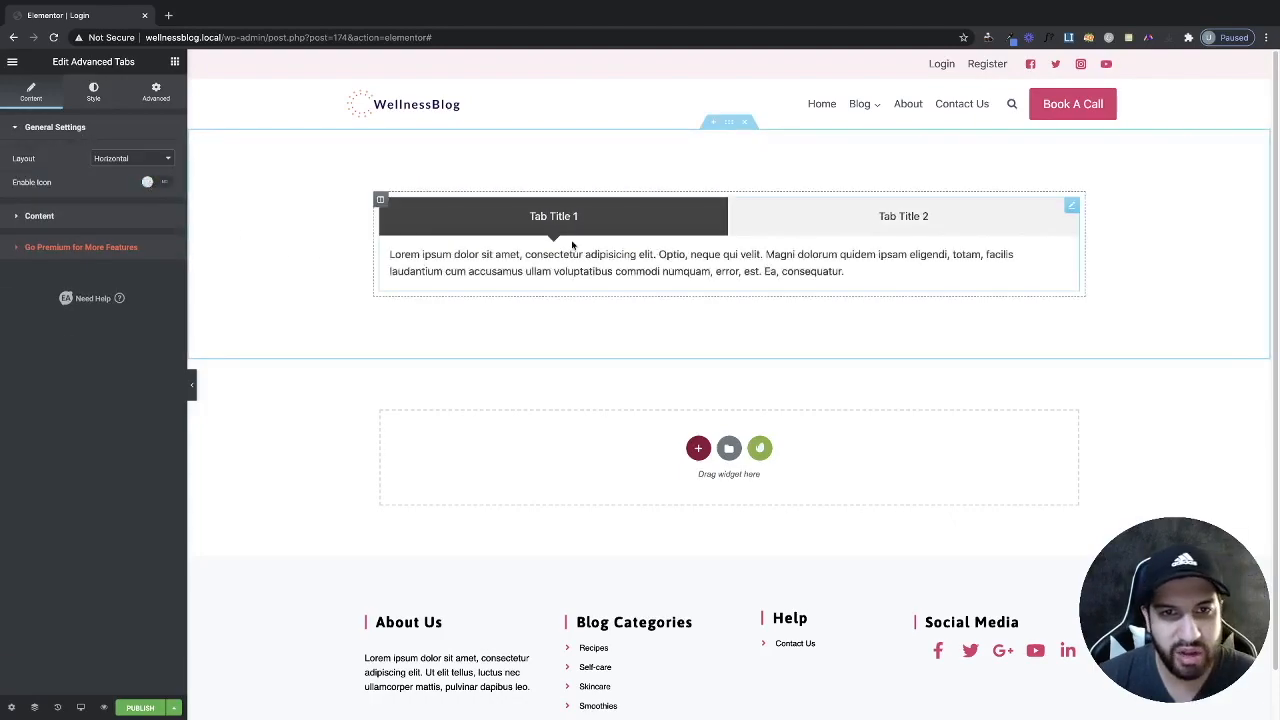
left_click(42, 215)
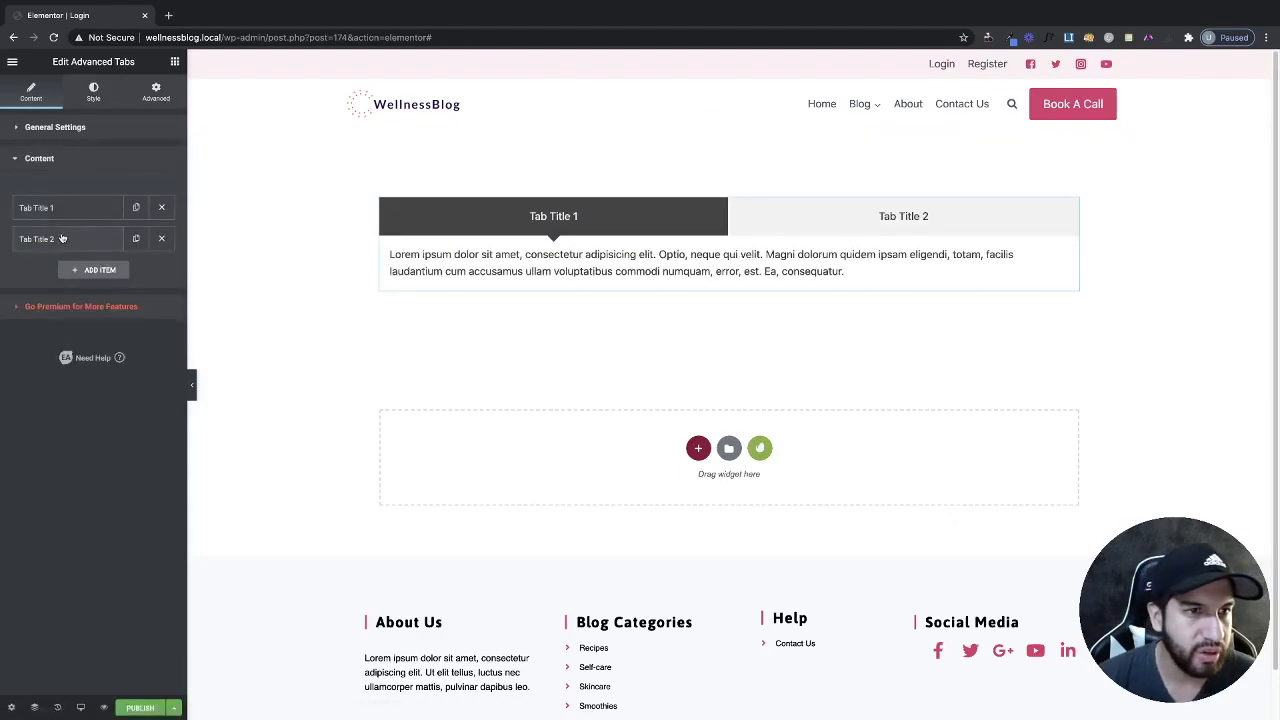
Rename the first tab 'Login' and fill it with the saved Login template.
left_click(58, 209)
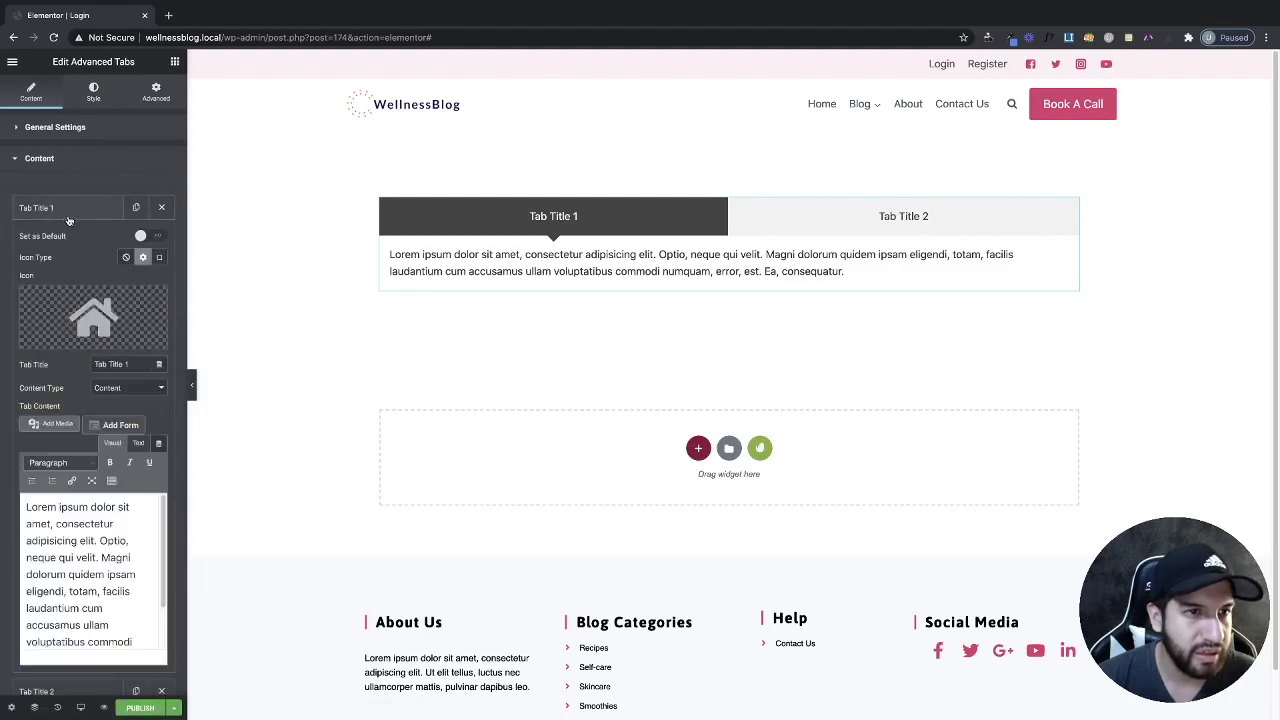
scroll(95, 335, "down", 2)
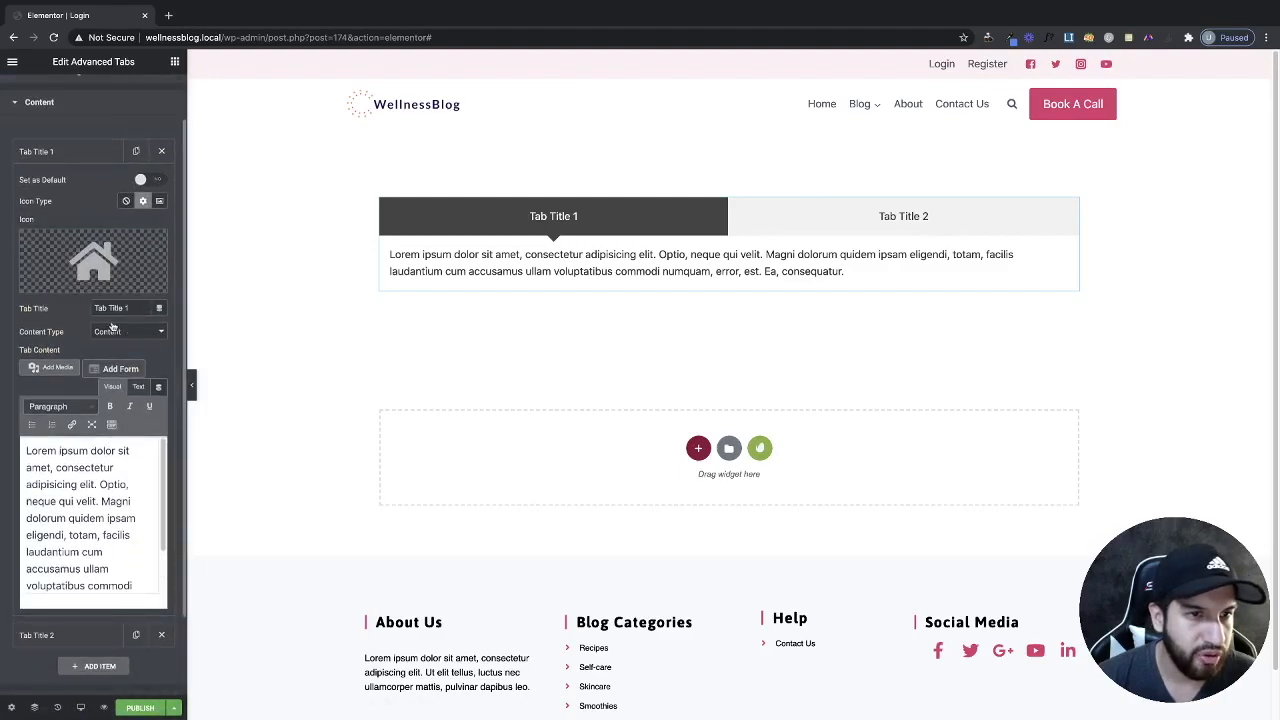
left_click_drag(128, 313, 76, 298)
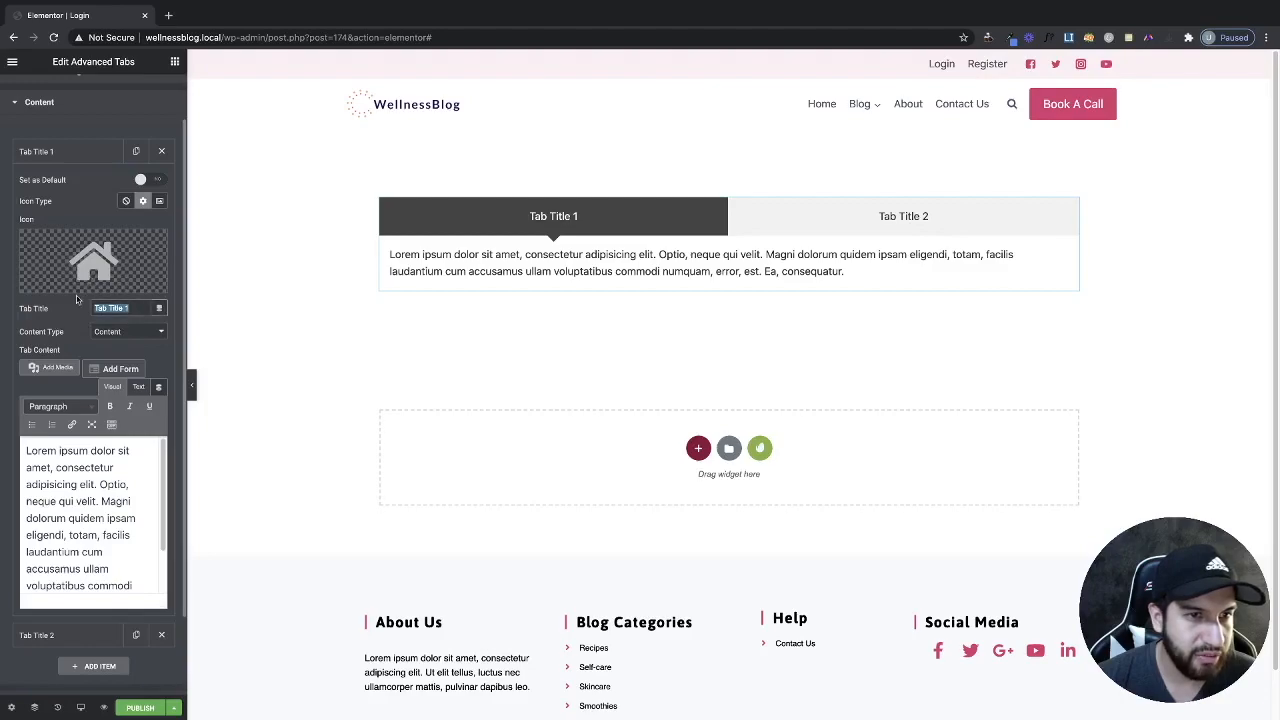
type("Login")
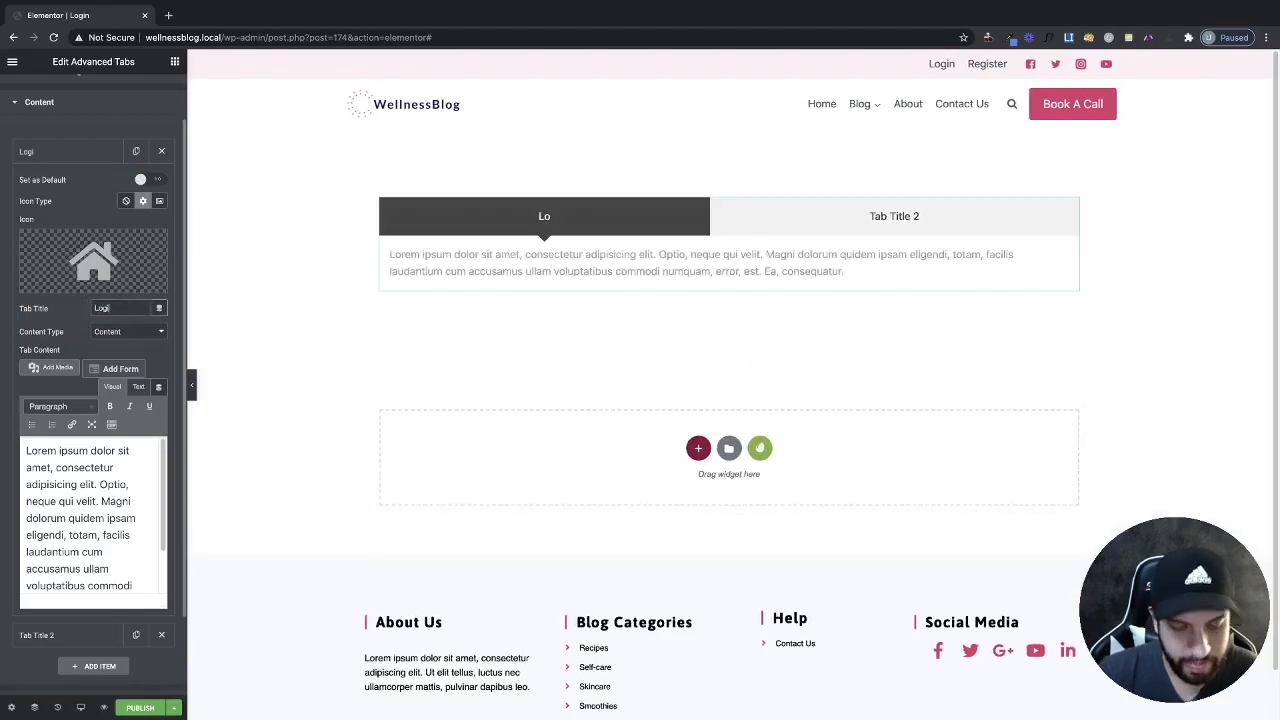
left_click(122, 334)
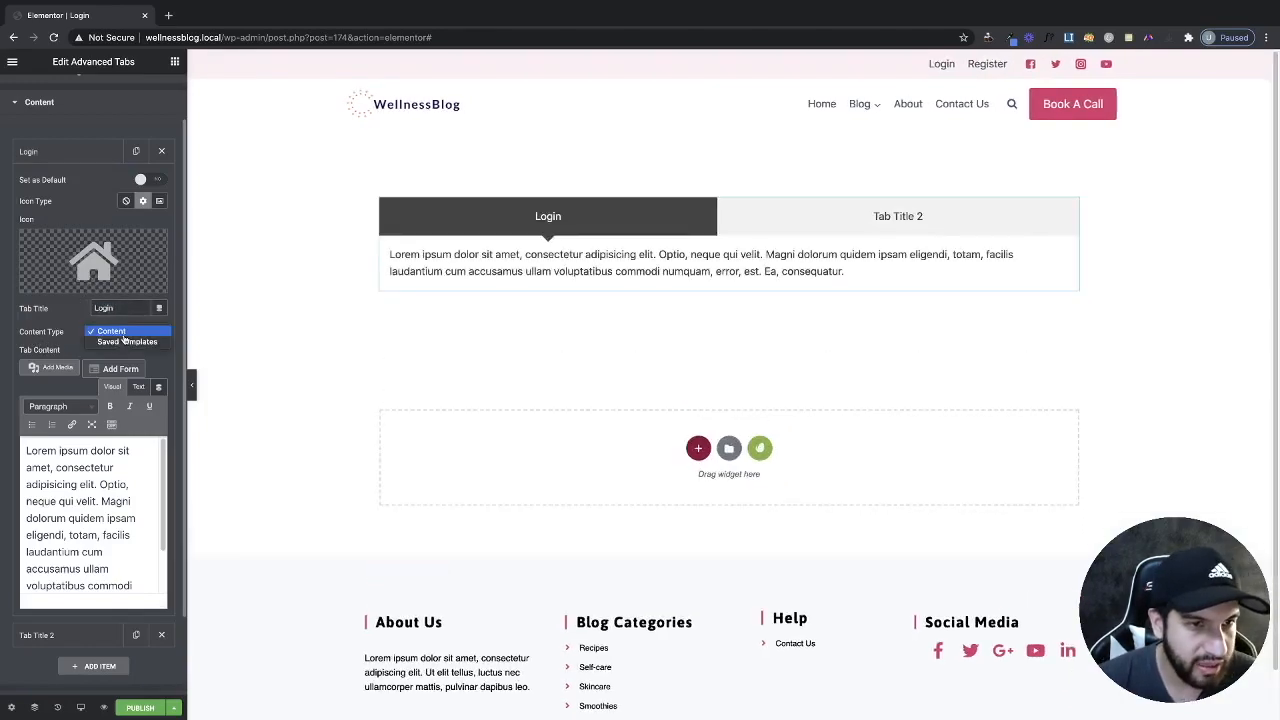
left_click(128, 342)
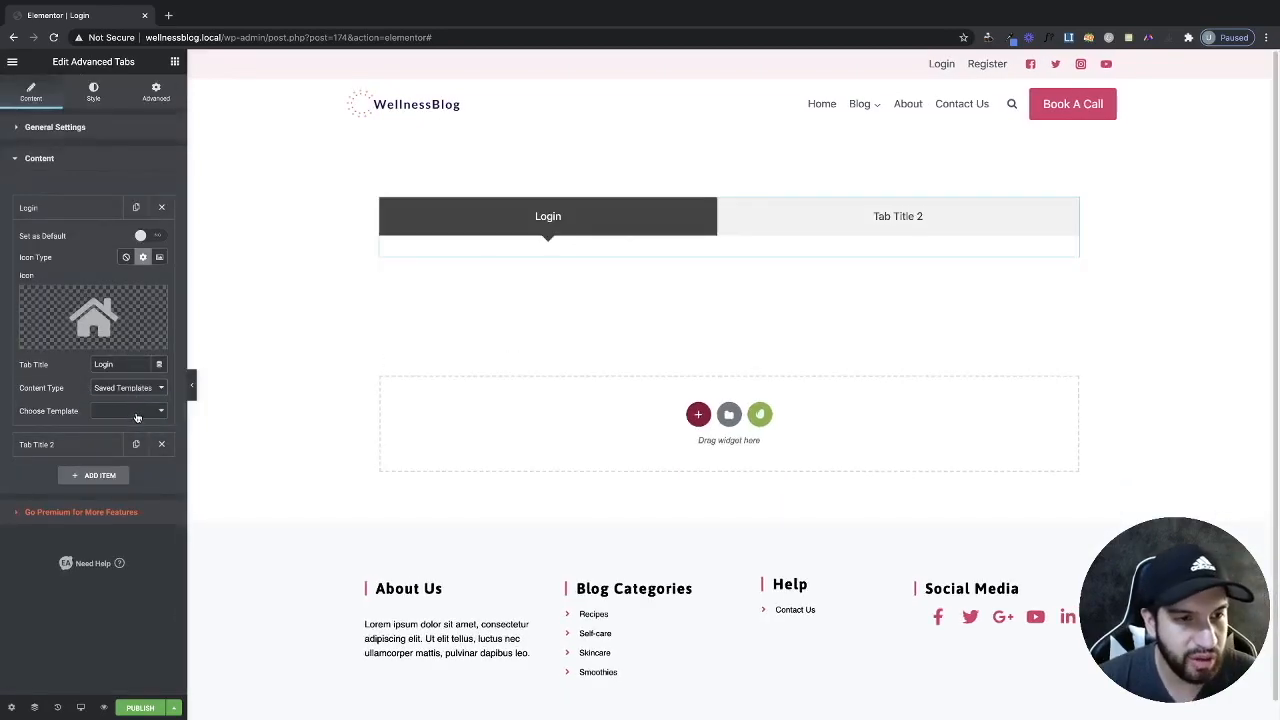
left_click(137, 412)
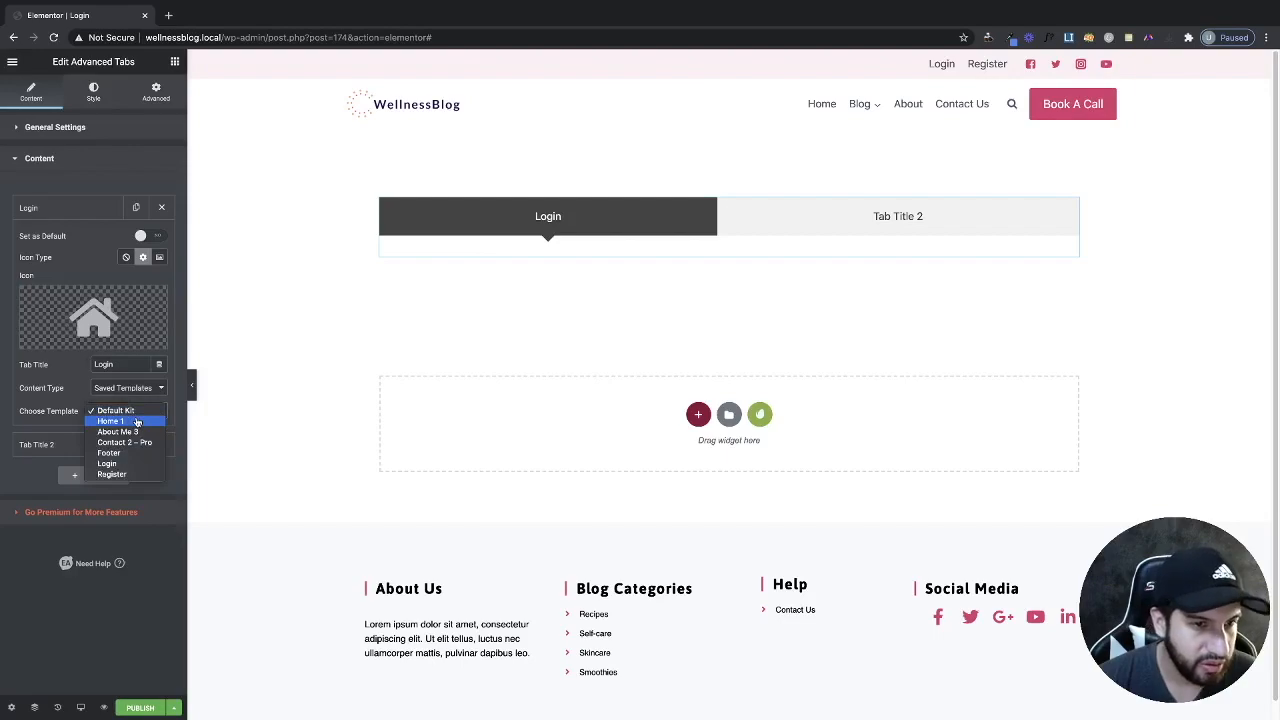
left_click(127, 465)
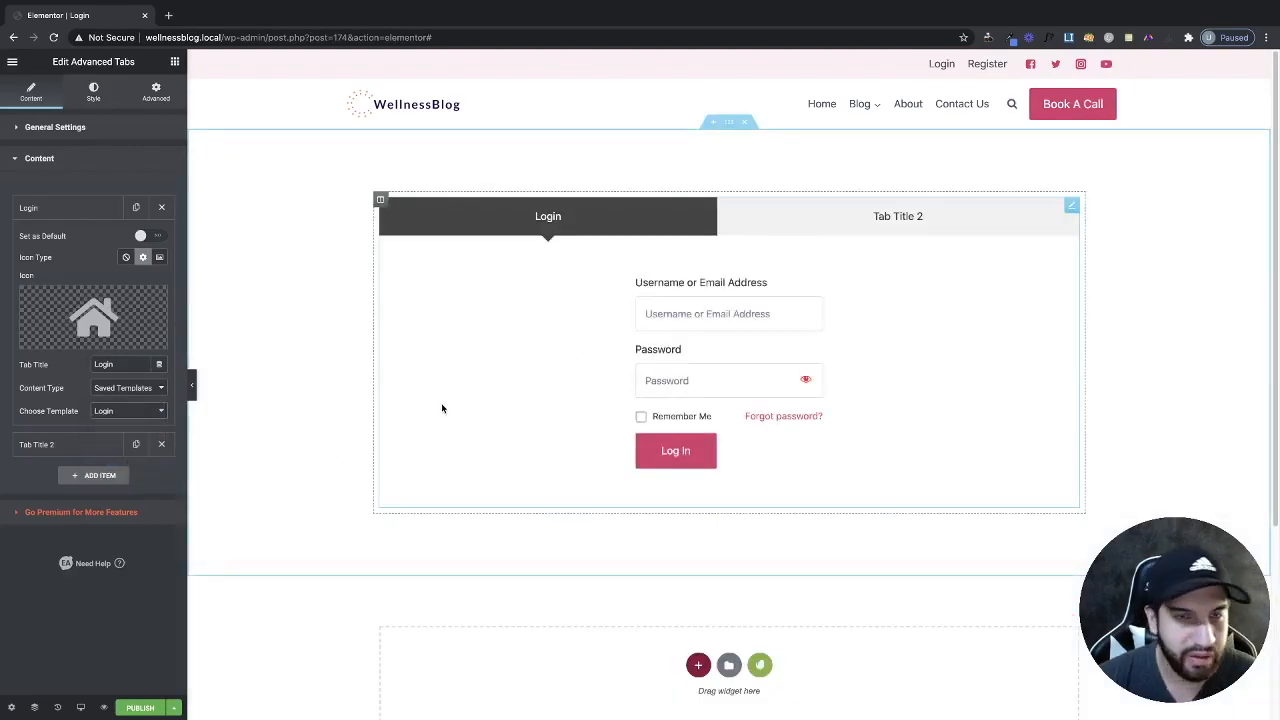
left_click(93, 446)
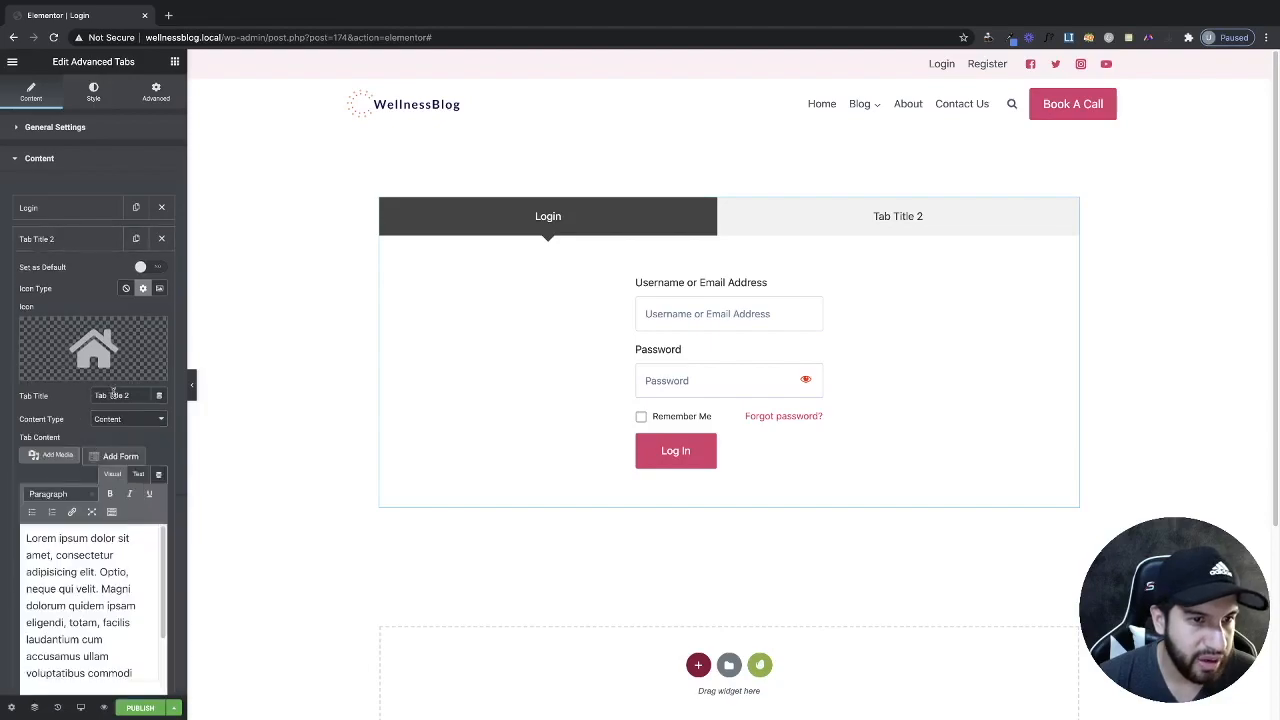
Rename the second tab 'Register' and load the saved Register template into it.
scroll(113, 395, "down", 3)
left_click(118, 298)
left_click(98, 287)
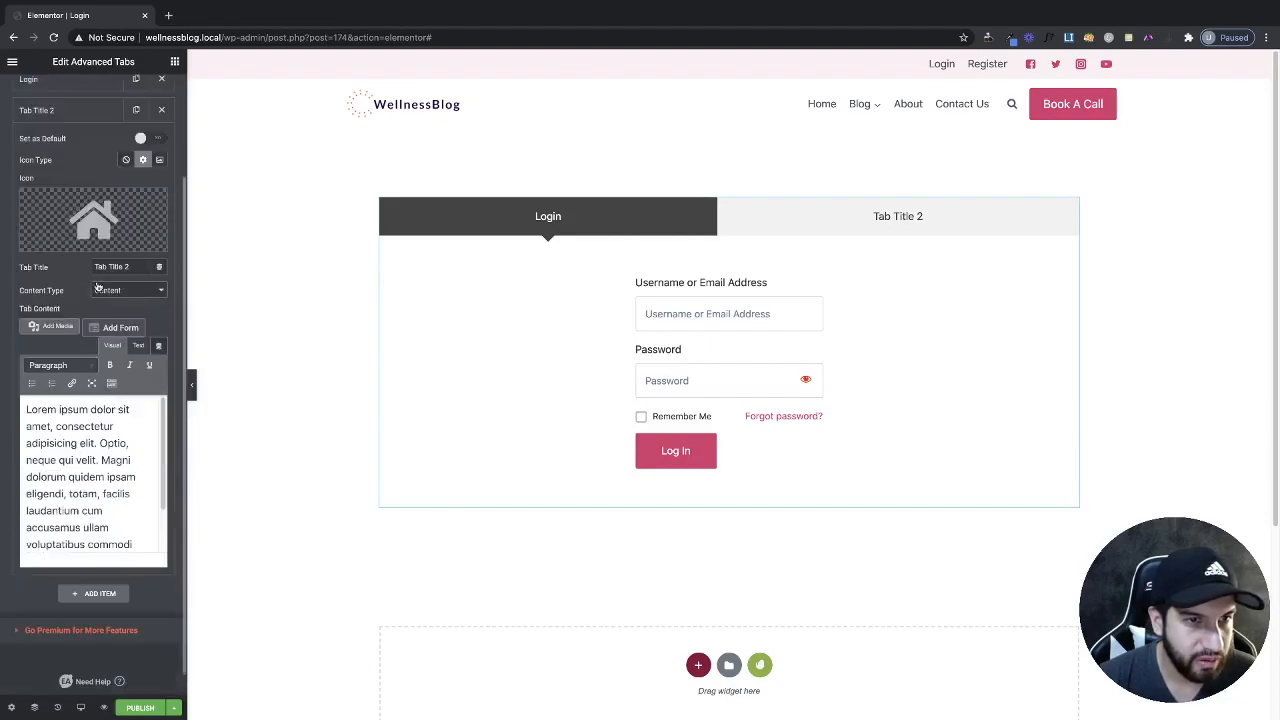
triple_click(119, 267)
type("Re")
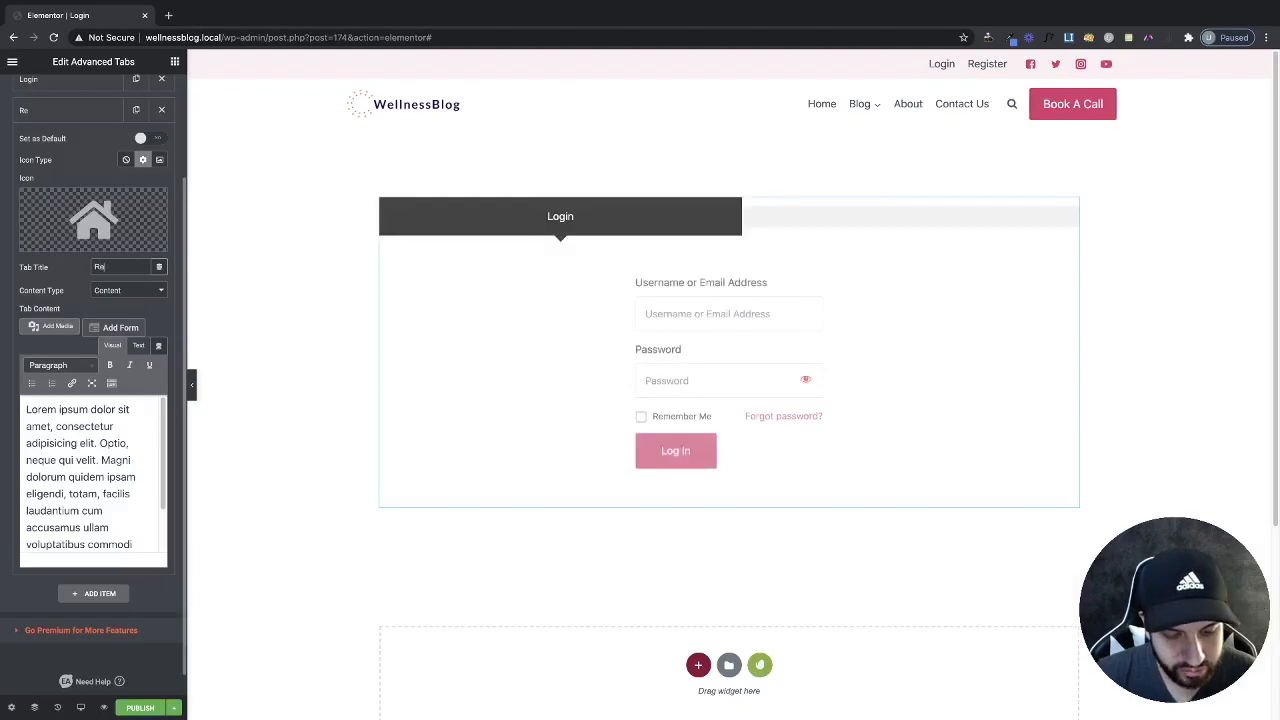
type("gister")
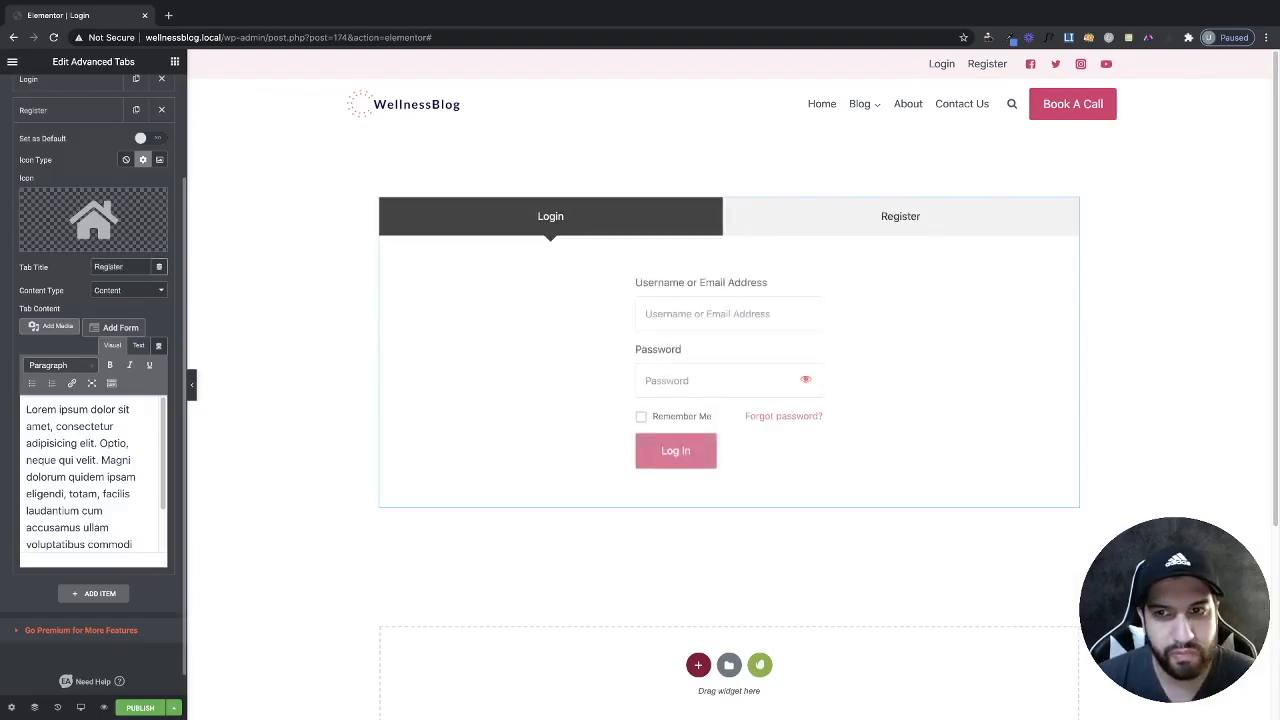
left_click(126, 289)
left_click(128, 299)
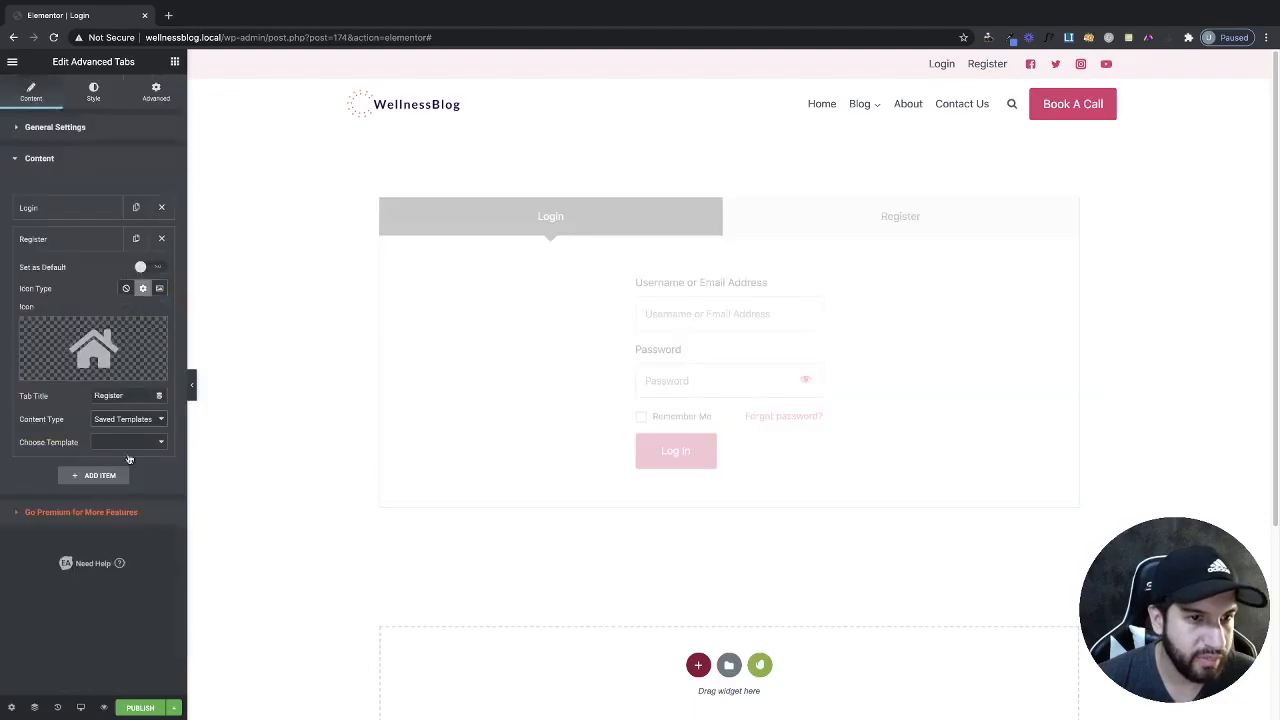
left_click(128, 442)
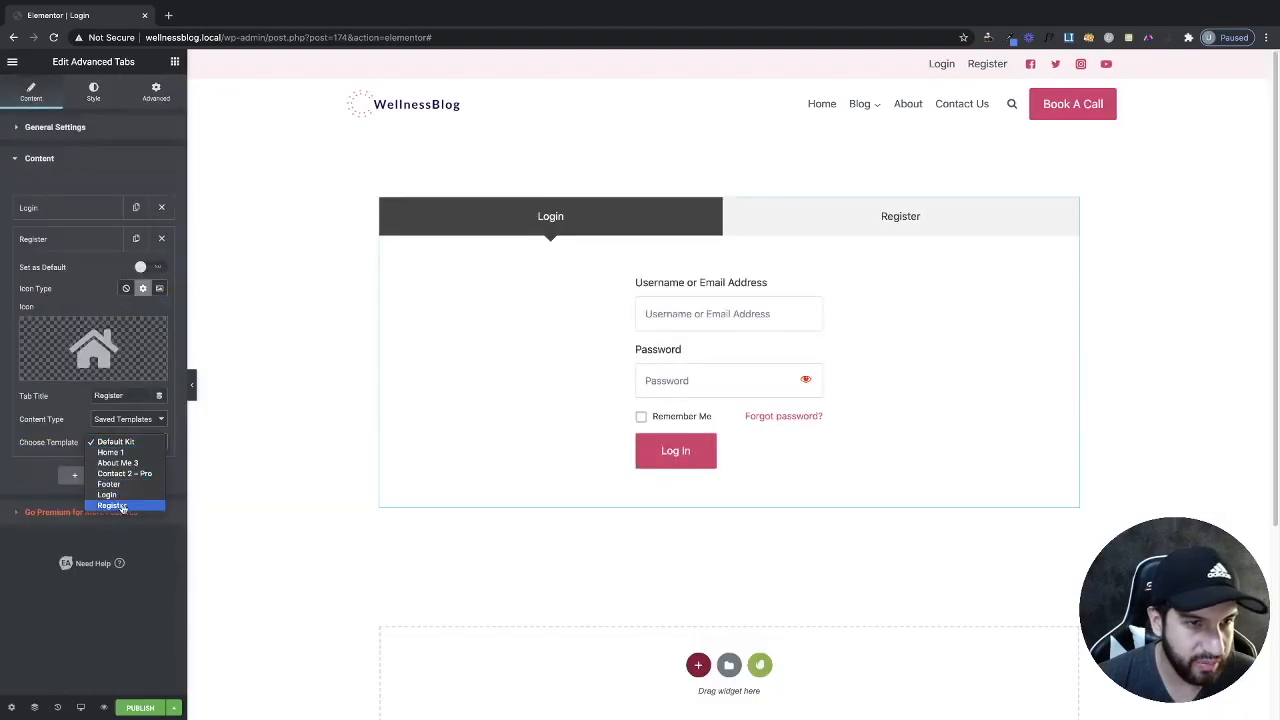
left_click(120, 507)
Switch between the Login and Register tabs in the preview to check both forms.
left_click(735, 231)
left_click(608, 217)
left_click(800, 220)
left_click(634, 214)
left_click(735, 222)
left_click(651, 226)
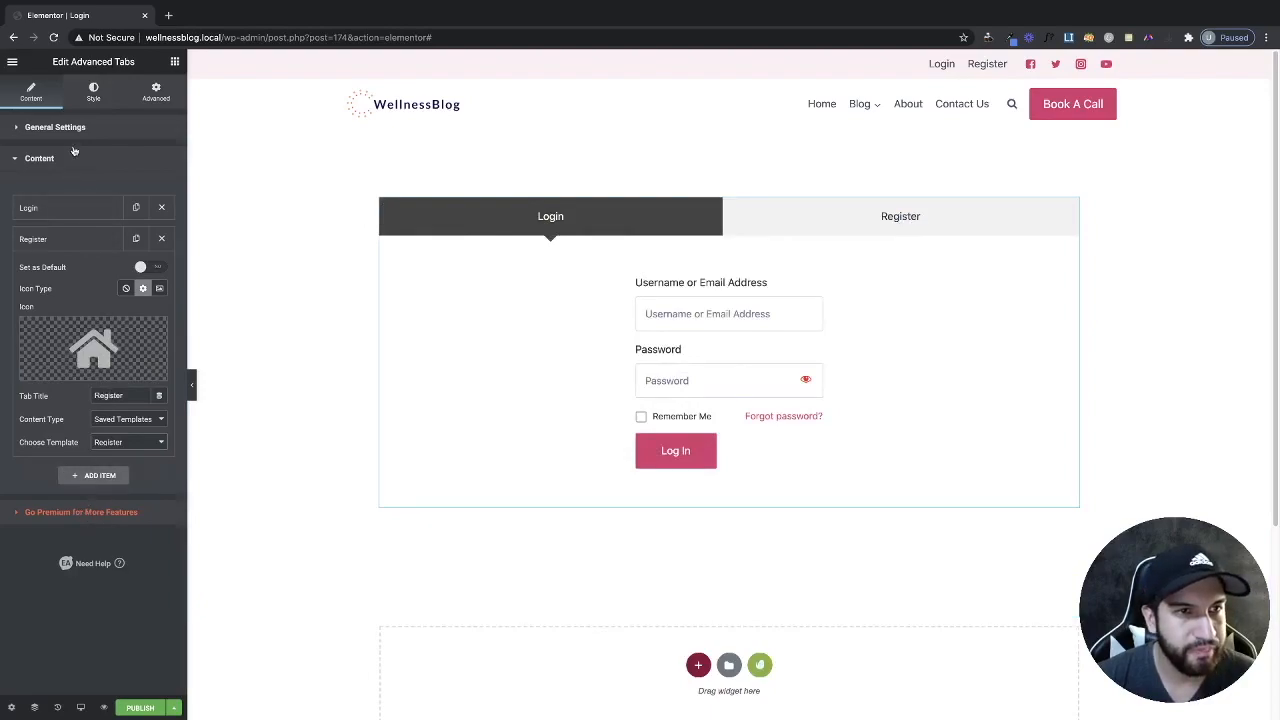
Box the tabs' section to about 500 px content width so the tabs sit centred.
left_click(94, 94)
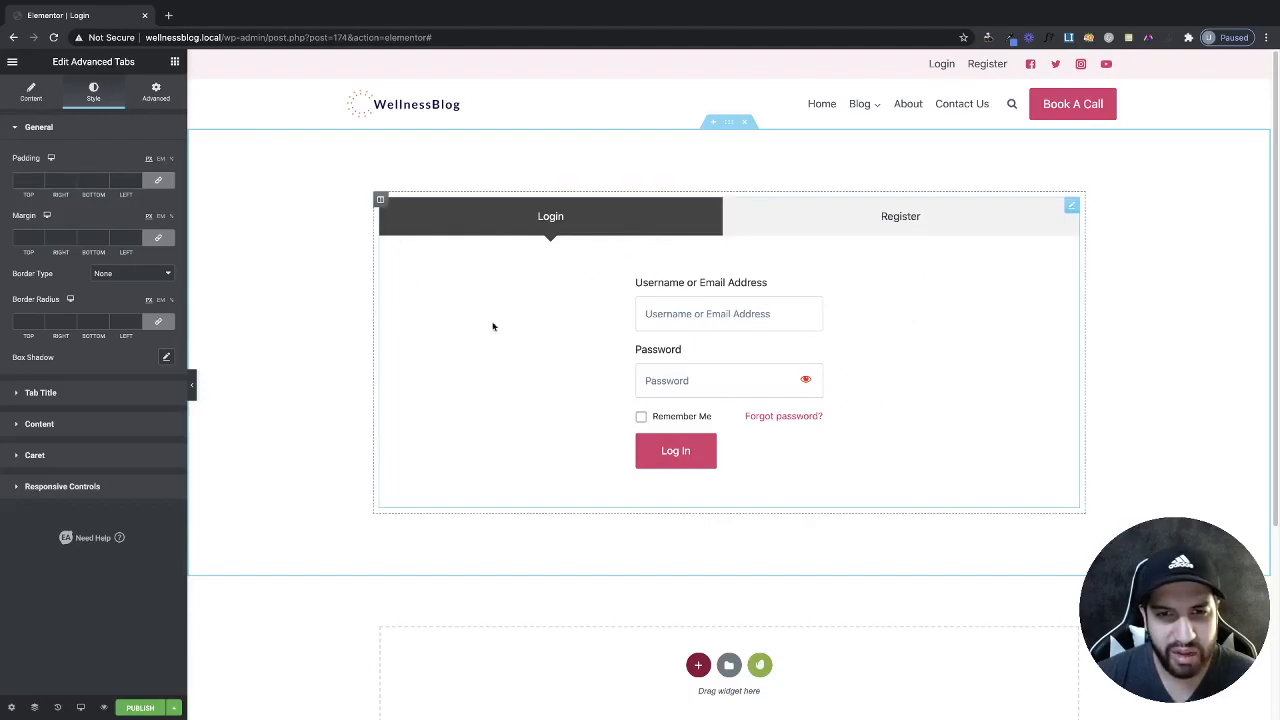
left_click(730, 123)
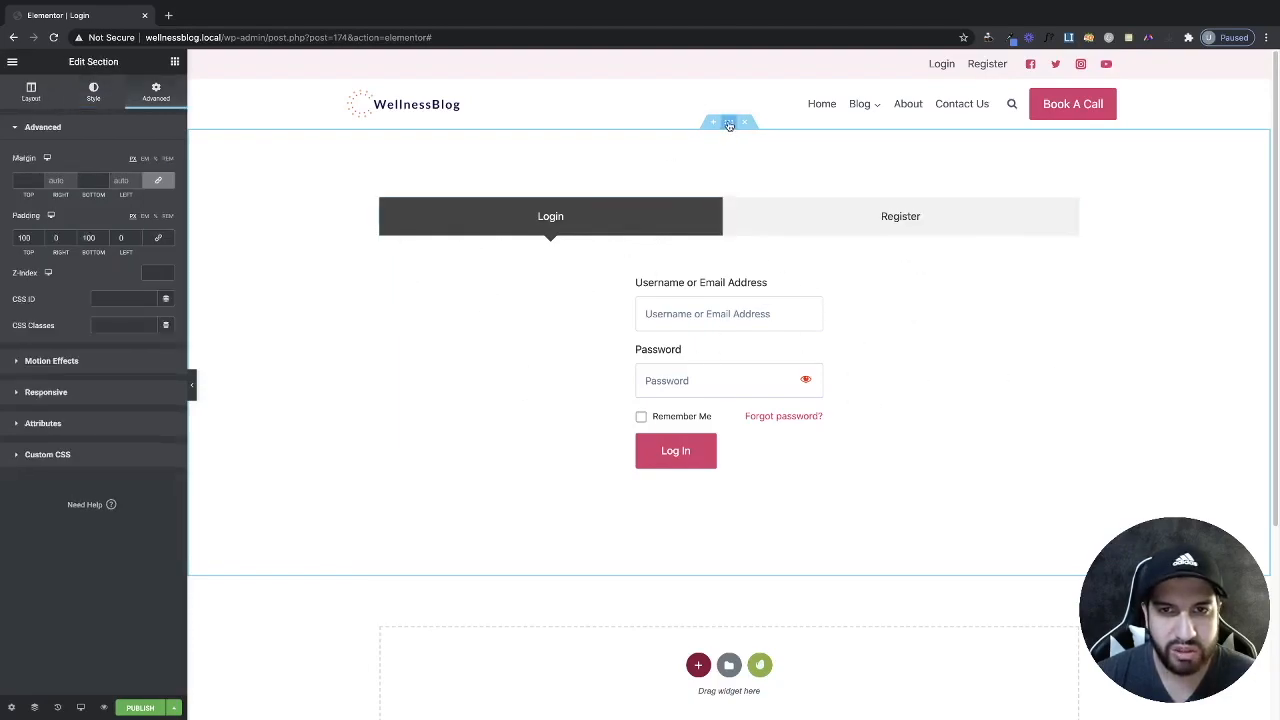
left_click(32, 95)
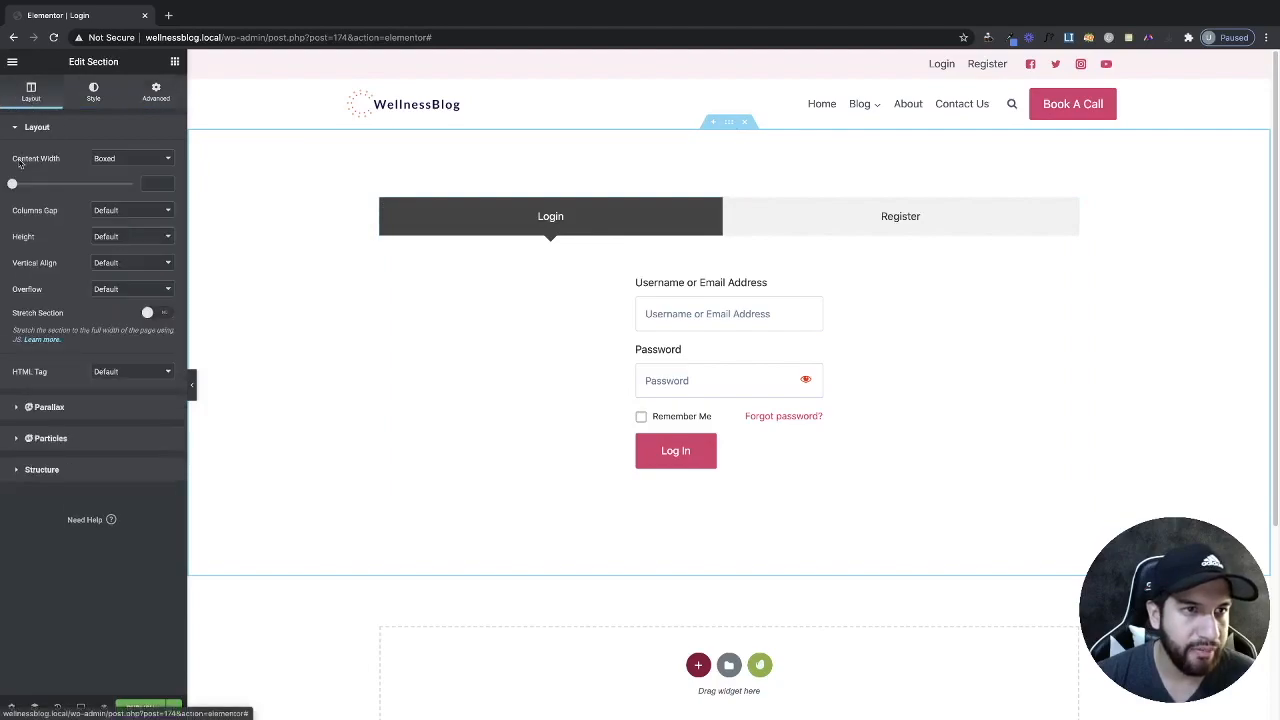
mouse_move(12, 185)
left_mouse_down()
mouse_move(45, 194)
mouse_move(8, 192)
left_mouse_up()
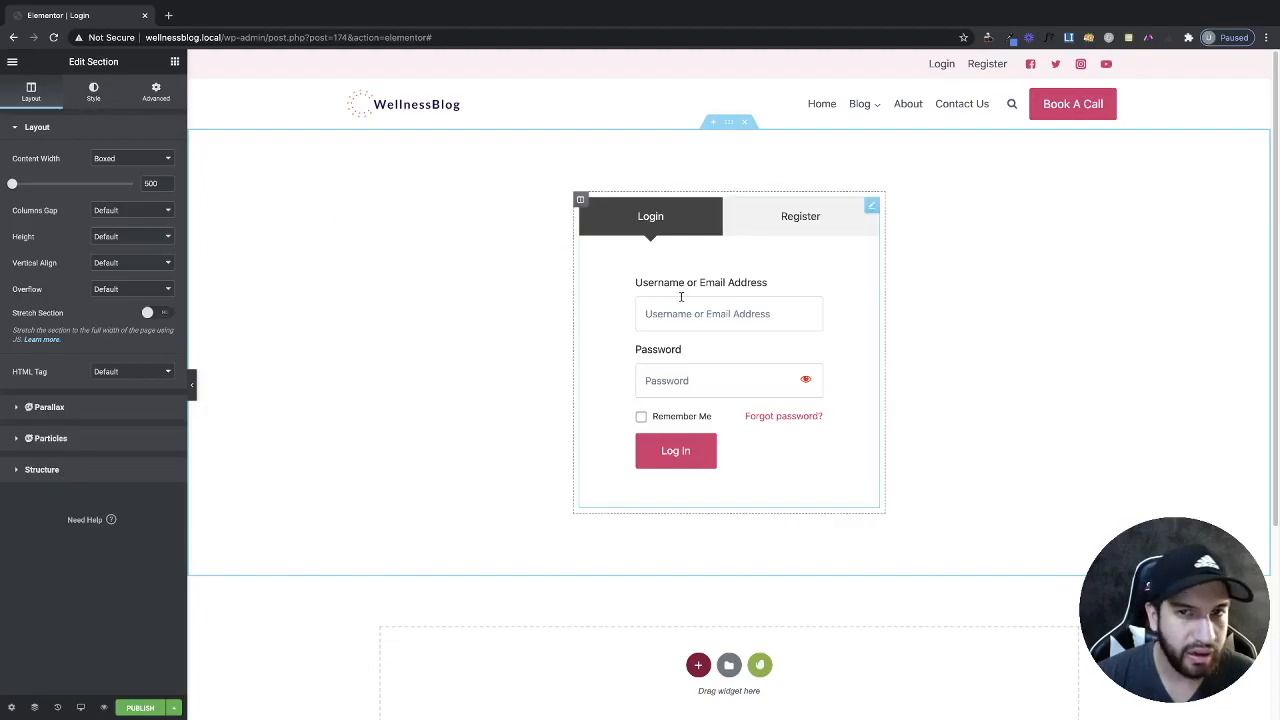
left_click(600, 289)
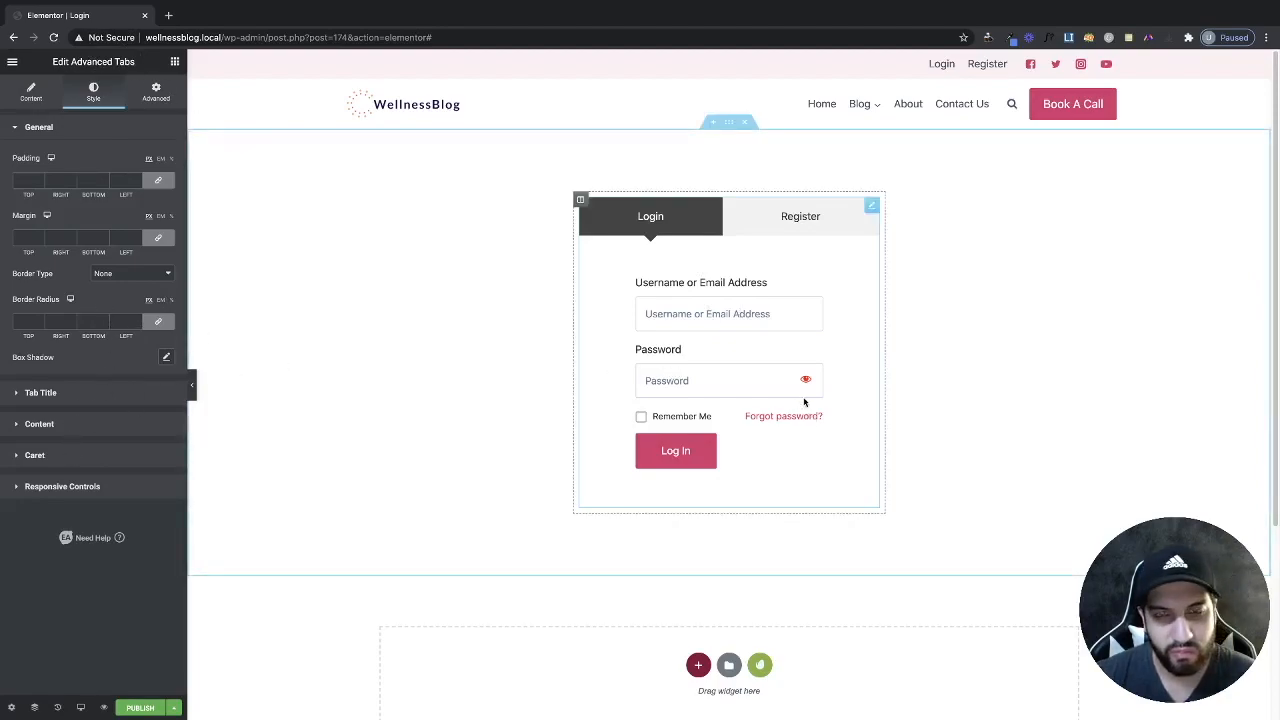
Turn off the active-tab caret and check both tabs in a full-width preview.
left_click(45, 464)
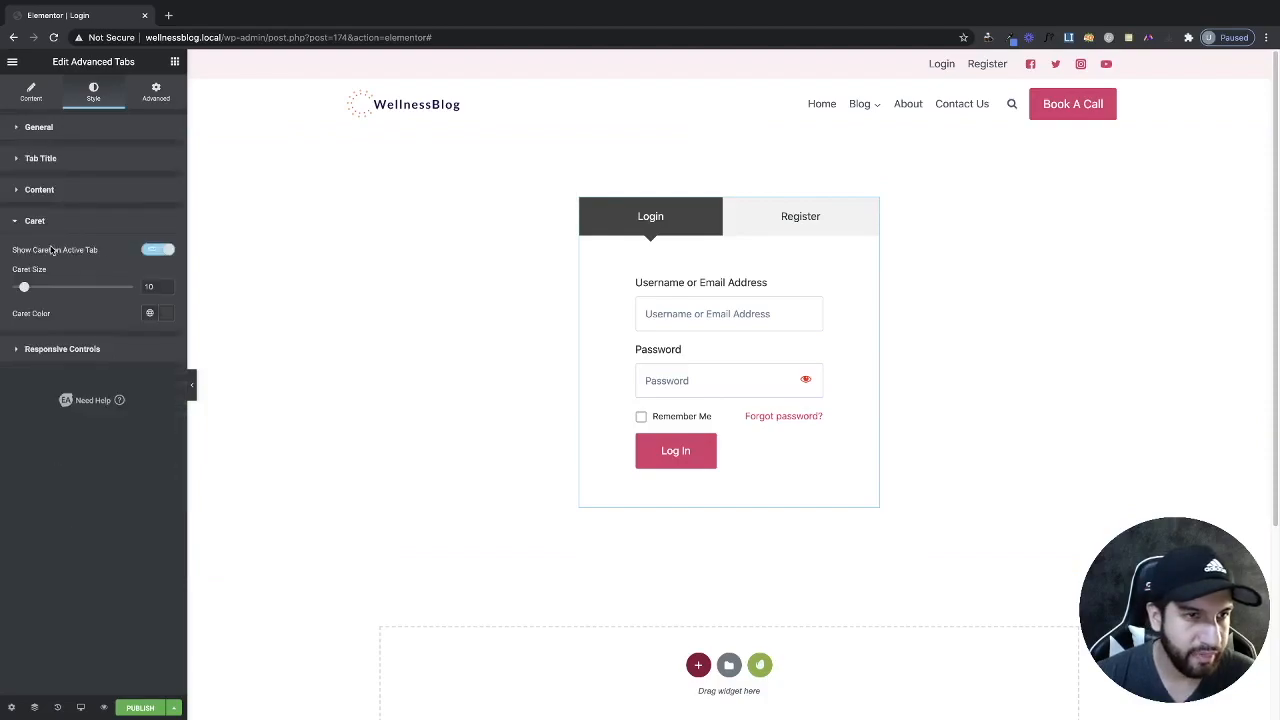
left_click(158, 251)
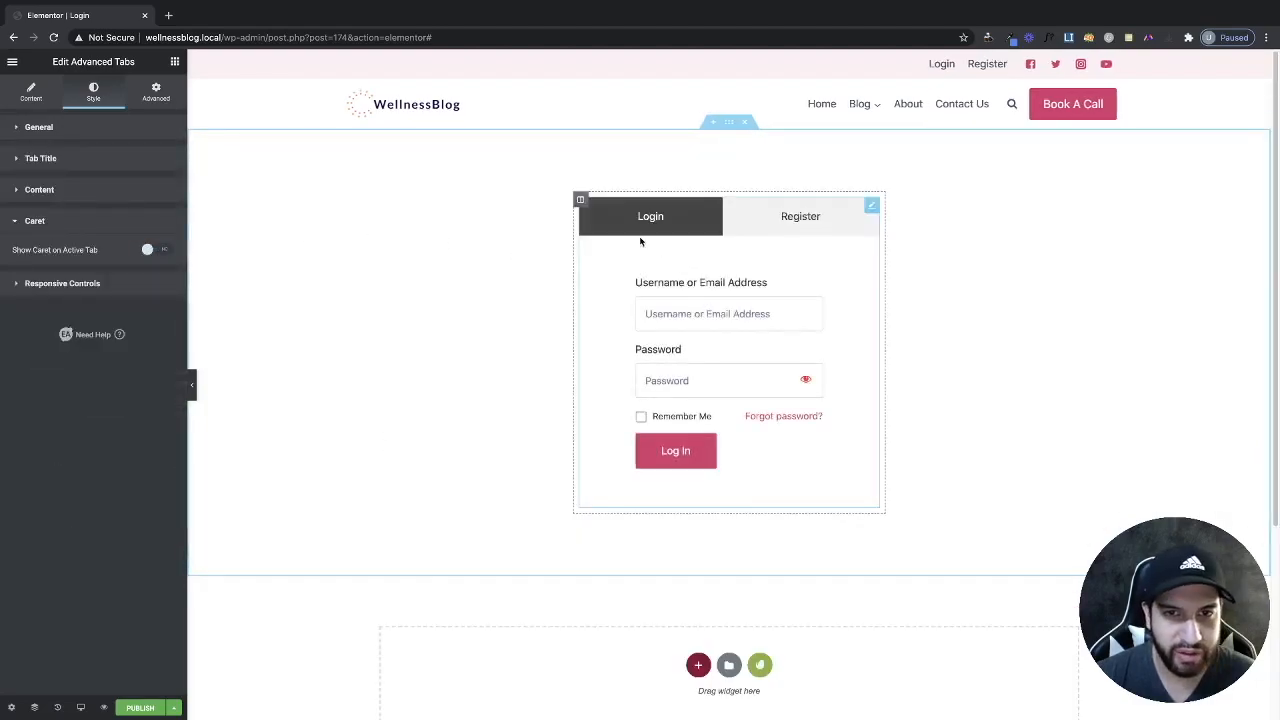
left_click(795, 218)
left_click(677, 224)
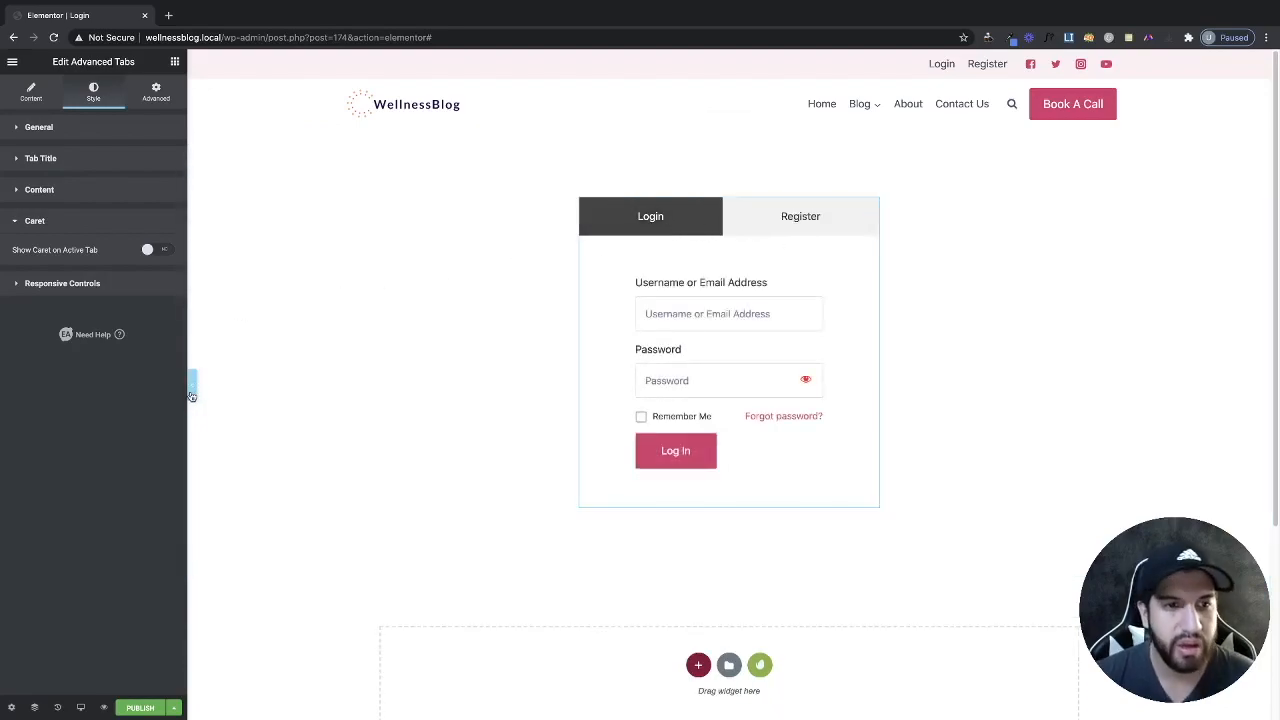
left_click(192, 396)
left_click(700, 237)
left_click(571, 223)
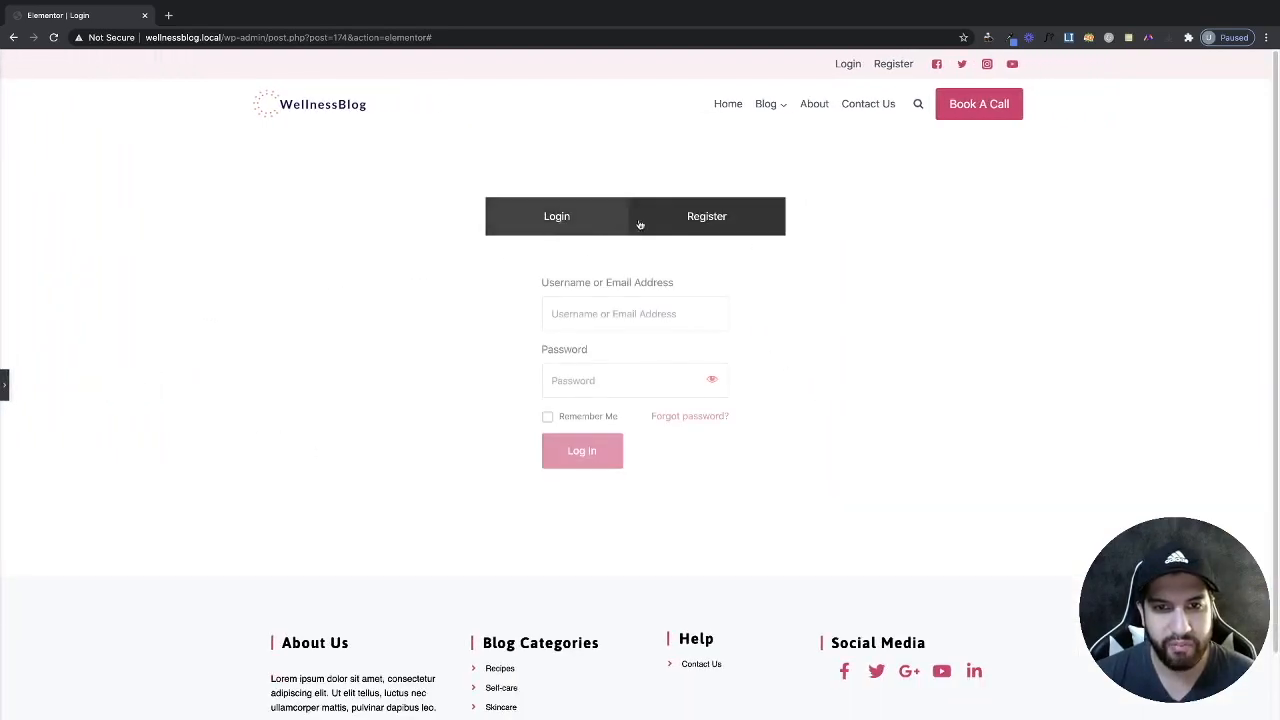
left_click(4, 384)
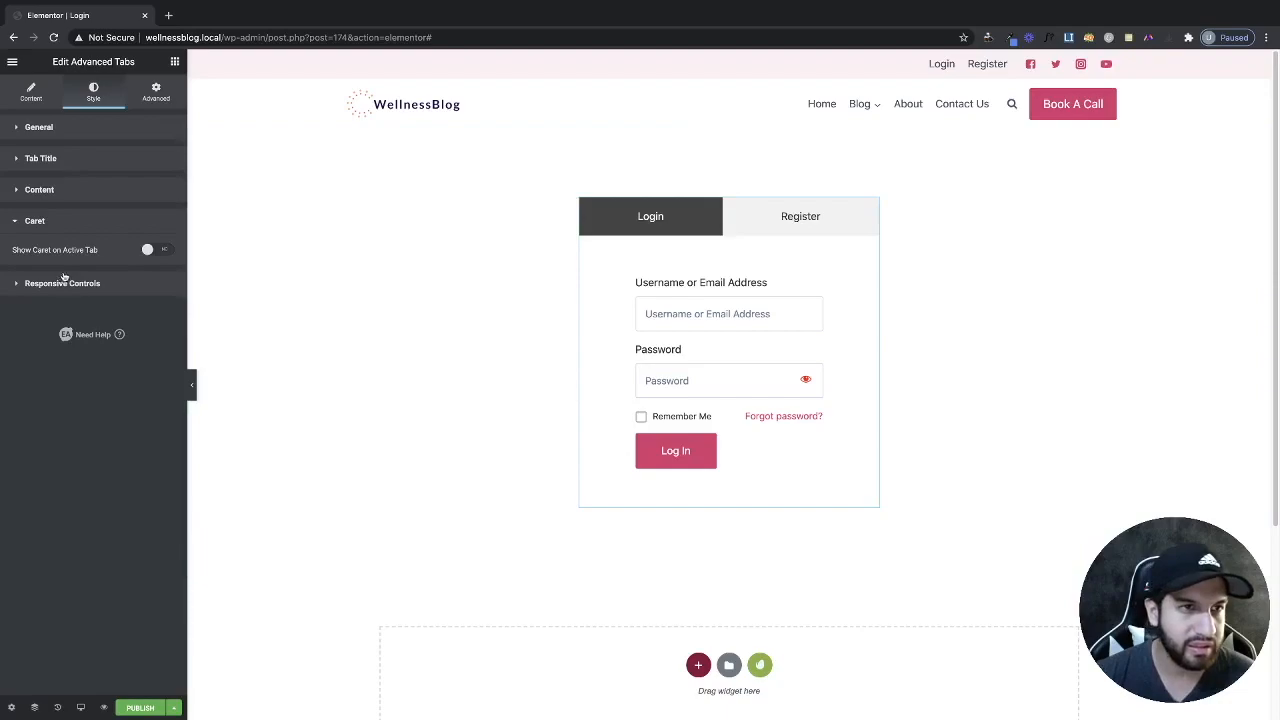
left_click(50, 128)
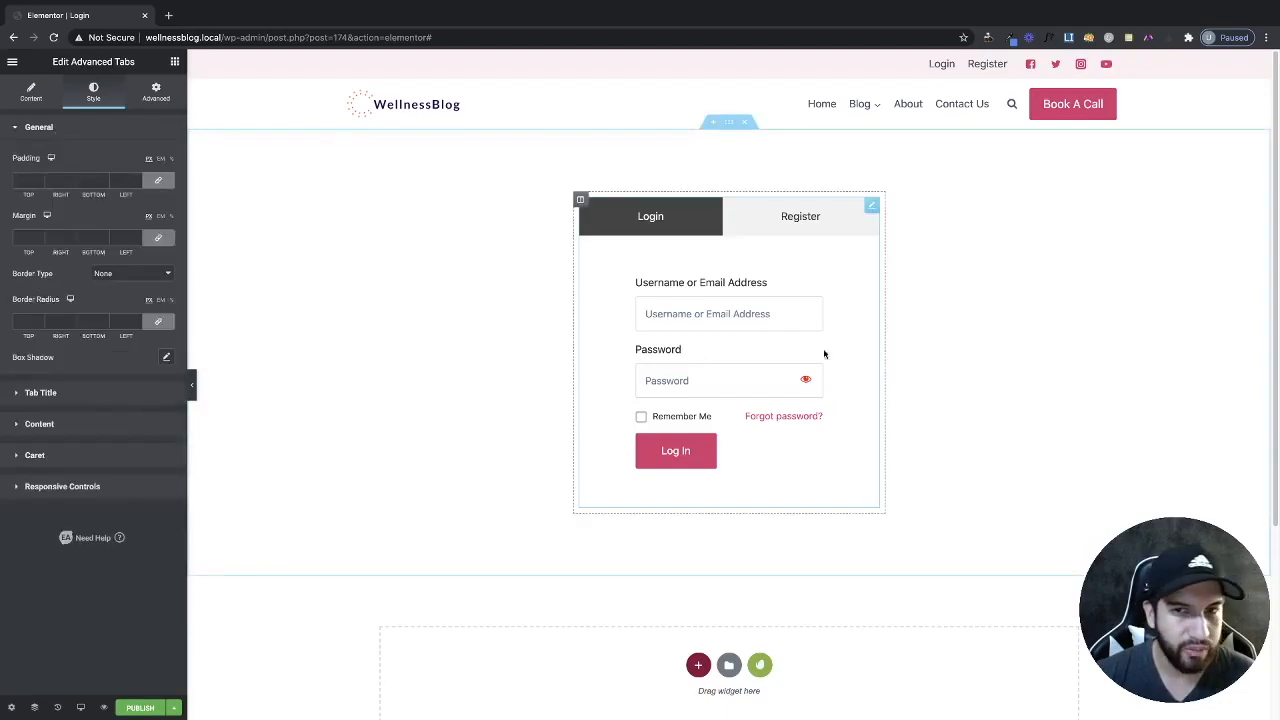
Give the tabs widget a soft box shadow: blur 10, zero offsets, about 0.22 opacity.
left_click(166, 358)
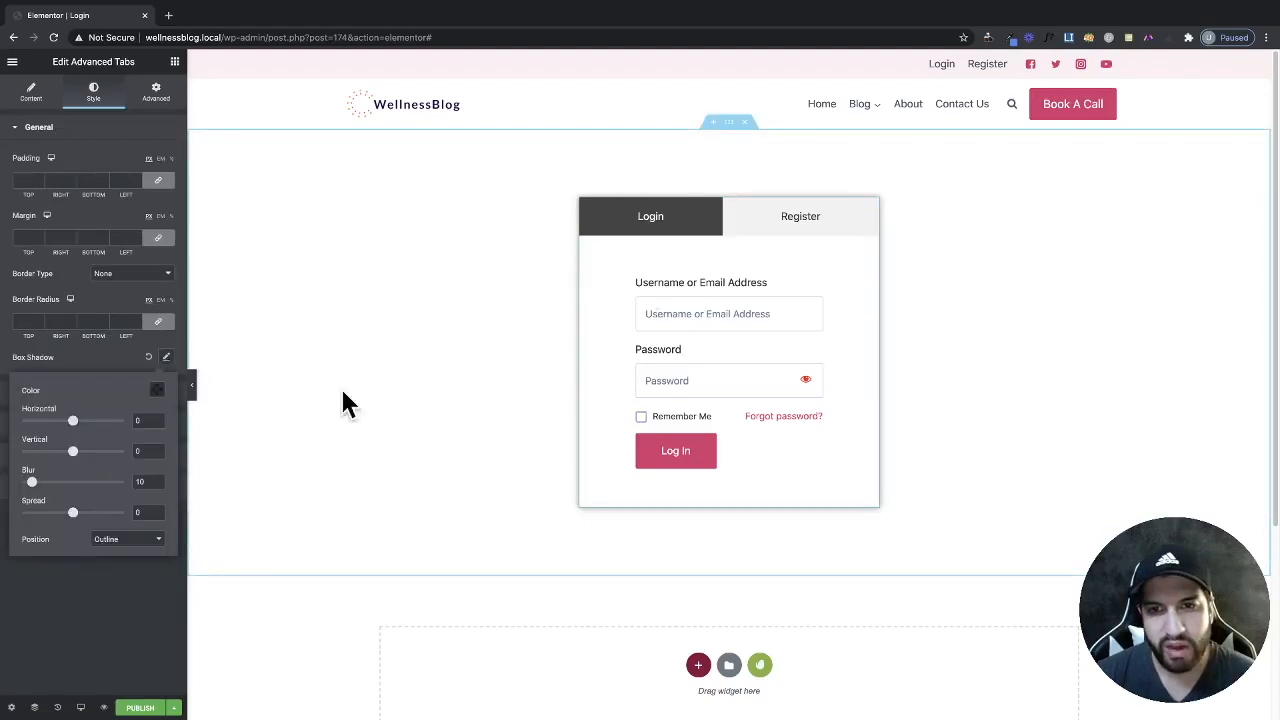
left_click(191, 385)
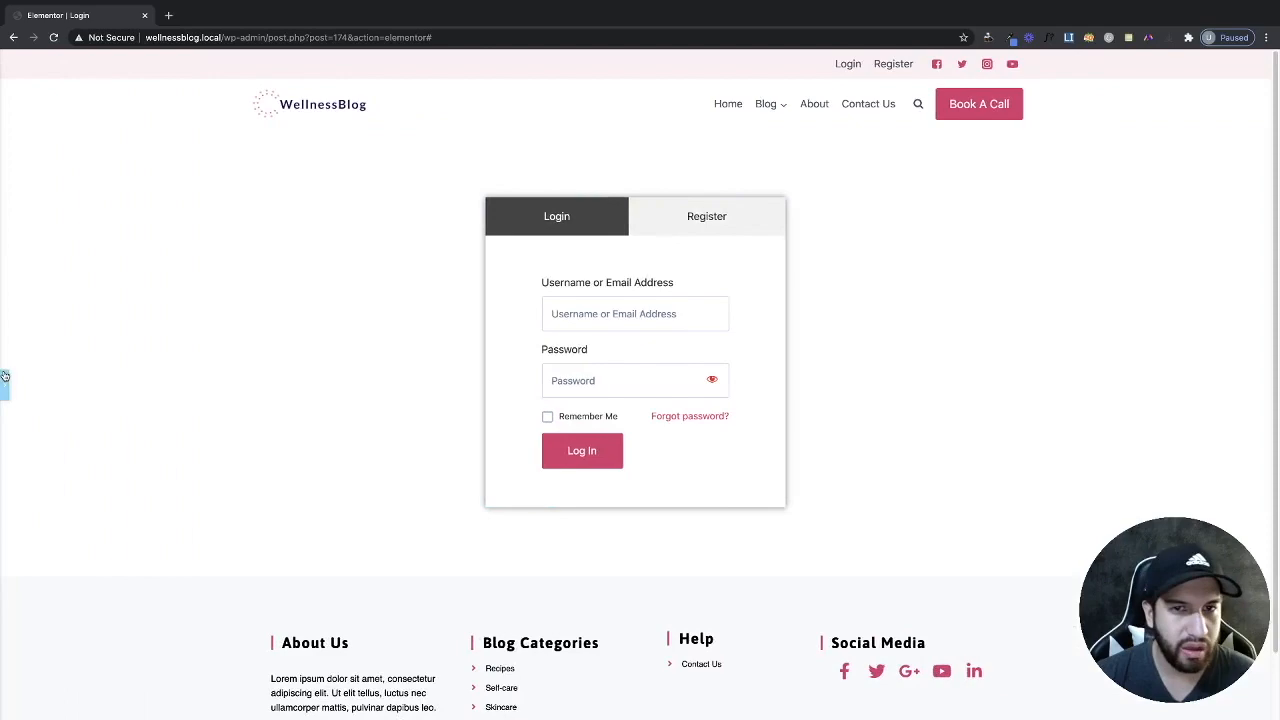
left_click(4, 383)
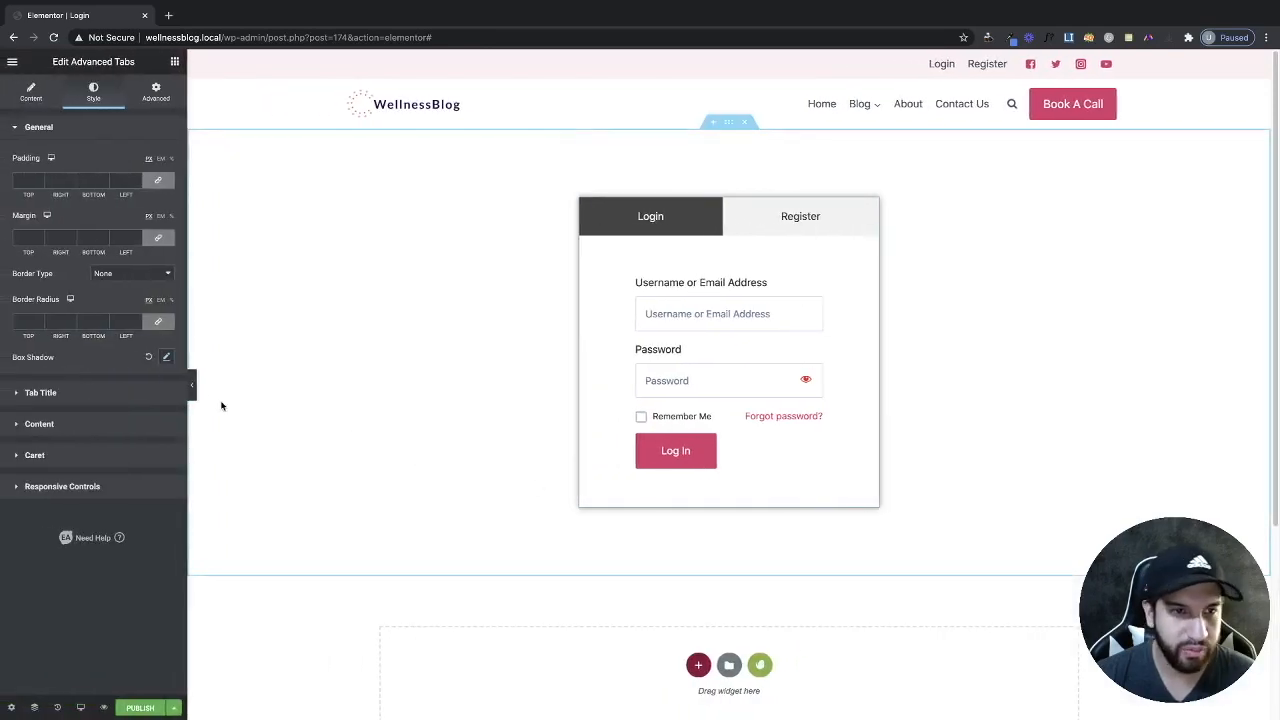
left_click(167, 362)
left_click(156, 390)
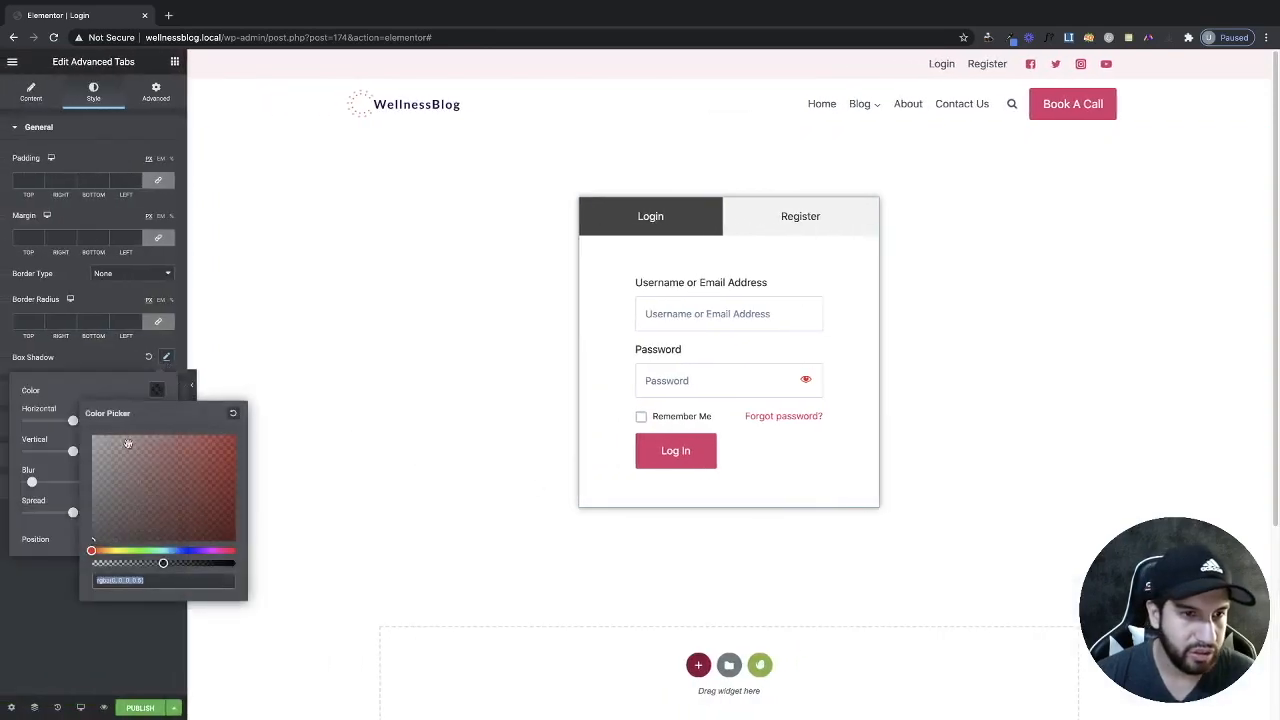
left_click(122, 564)
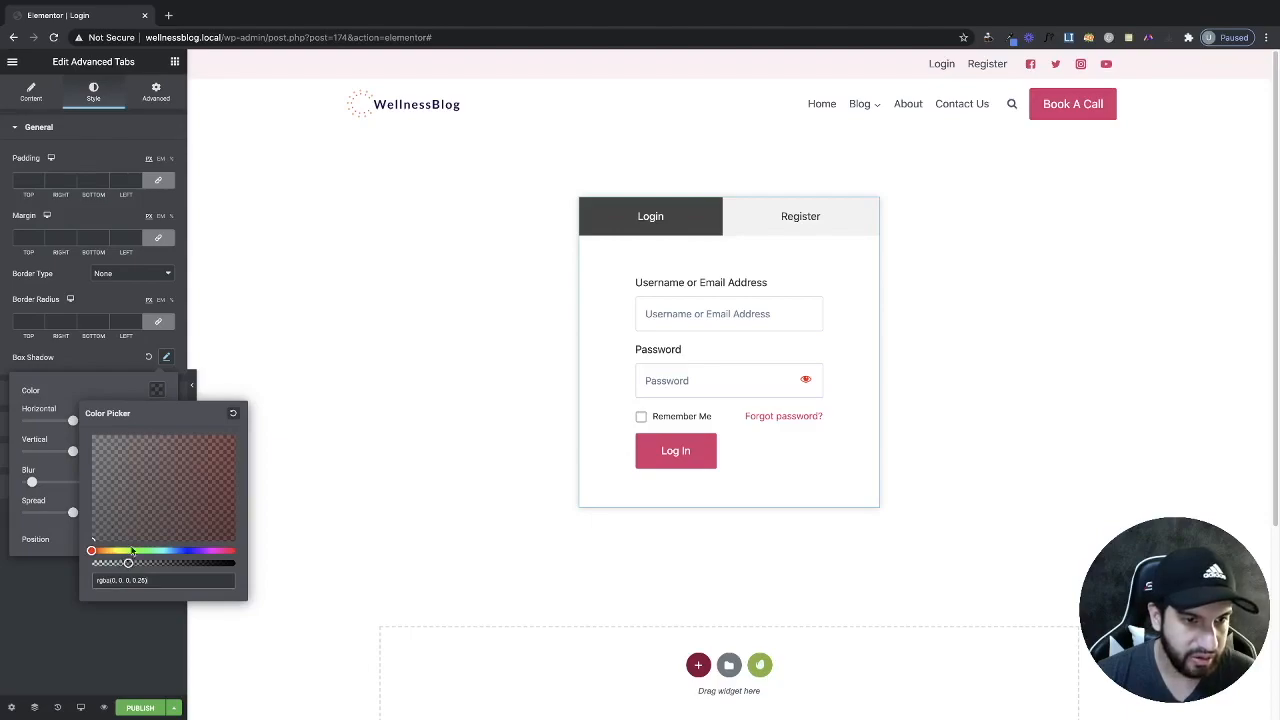
left_click(95, 387)
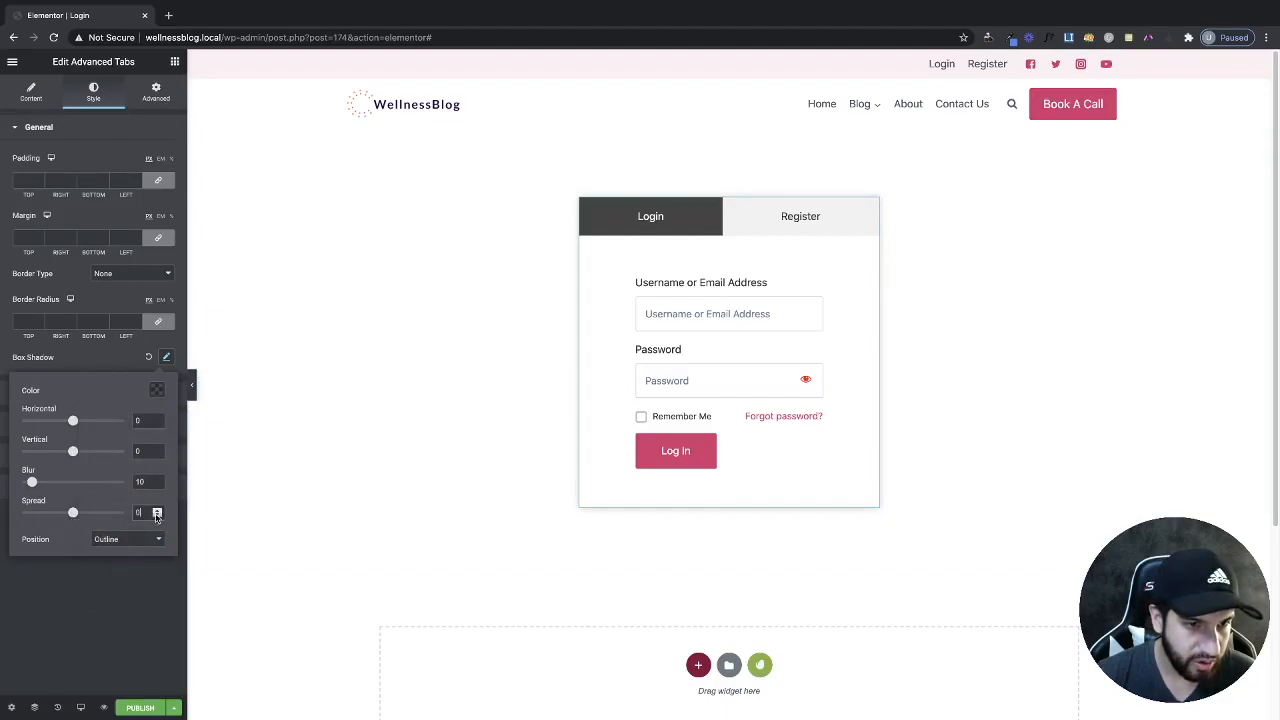
left_click(120, 362)
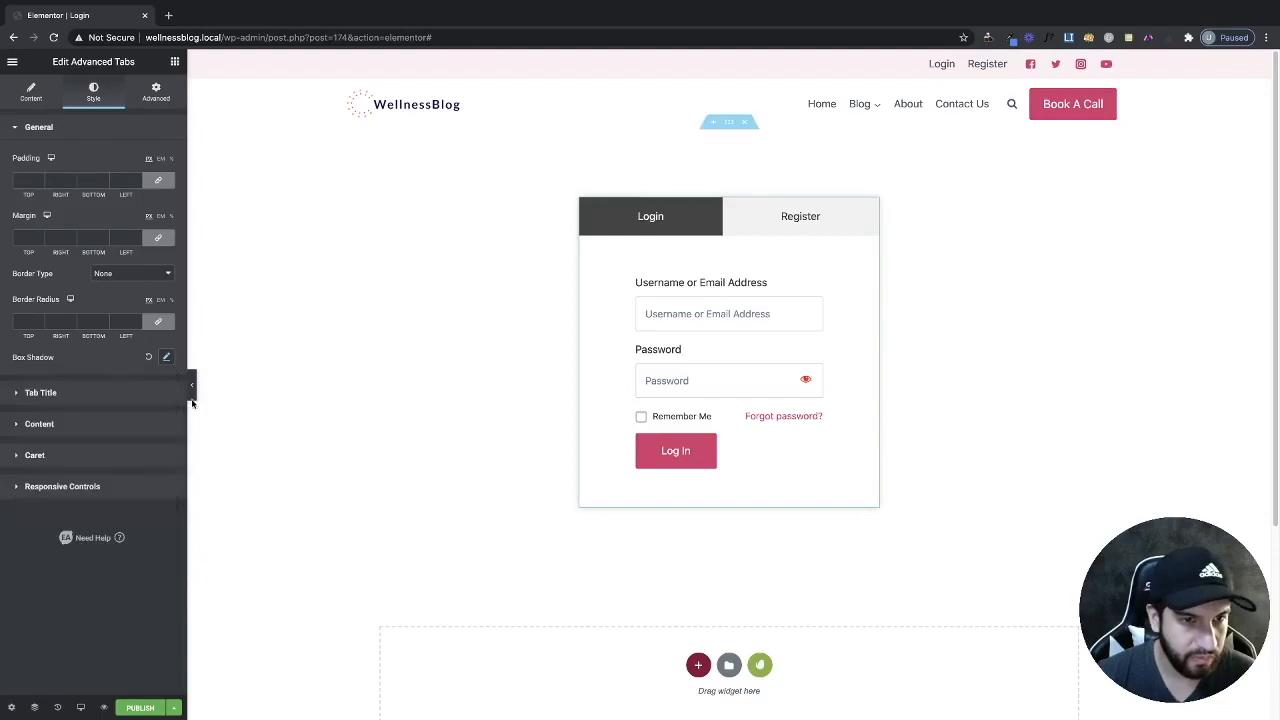
Preview the shadow with the panel hidden, checking the Register and Login forms.
left_click(193, 393)
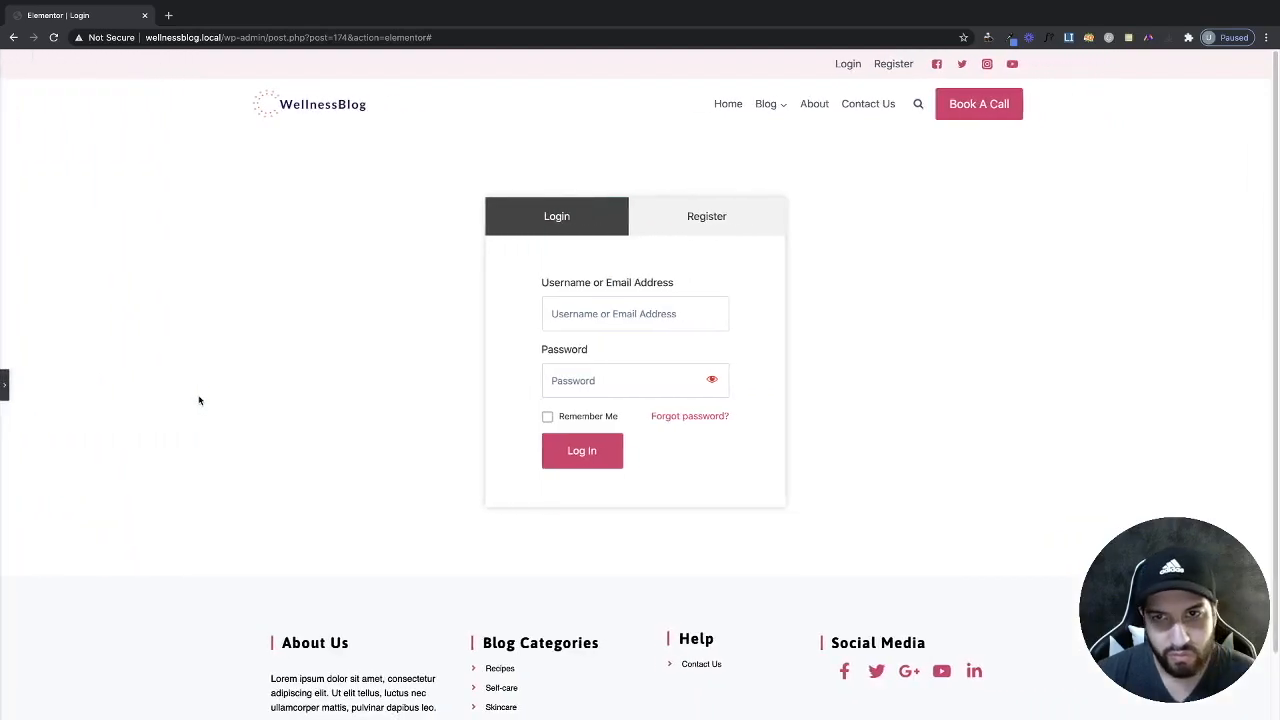
left_click(4, 385)
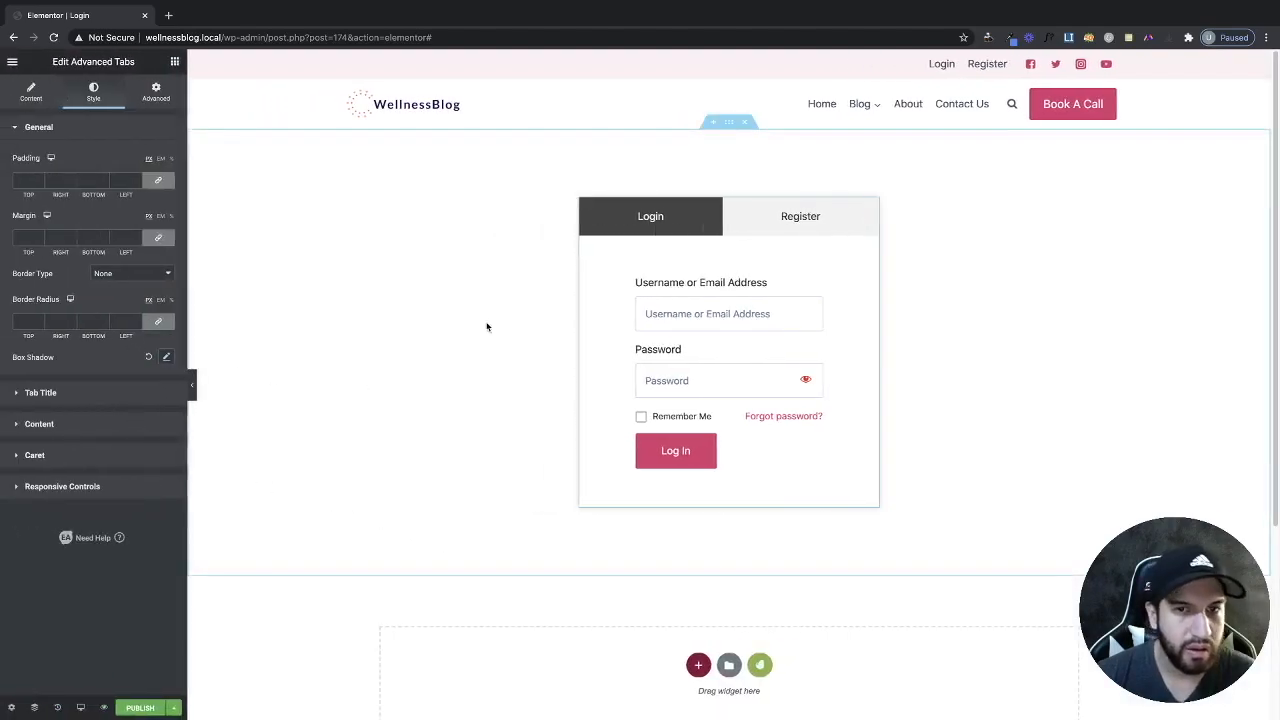
left_click(765, 225)
left_click(650, 222)
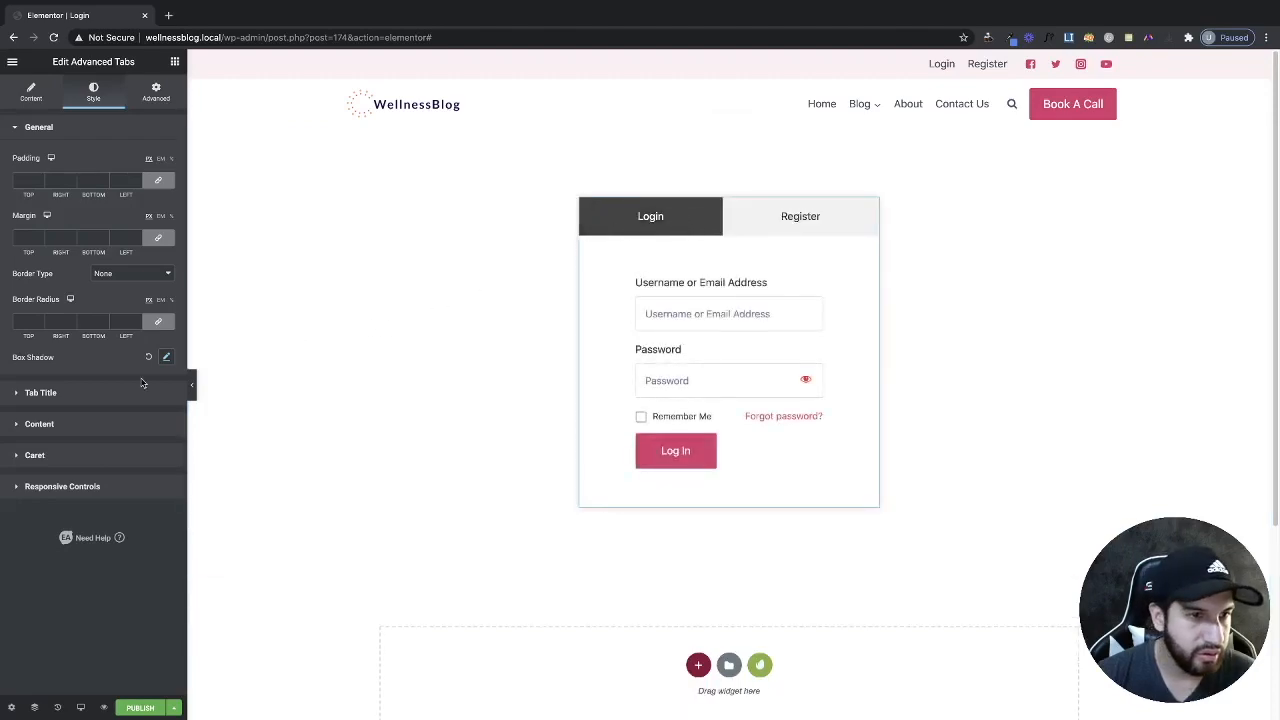
Set the normal tab titles to a classic background type.
left_click(106, 392)
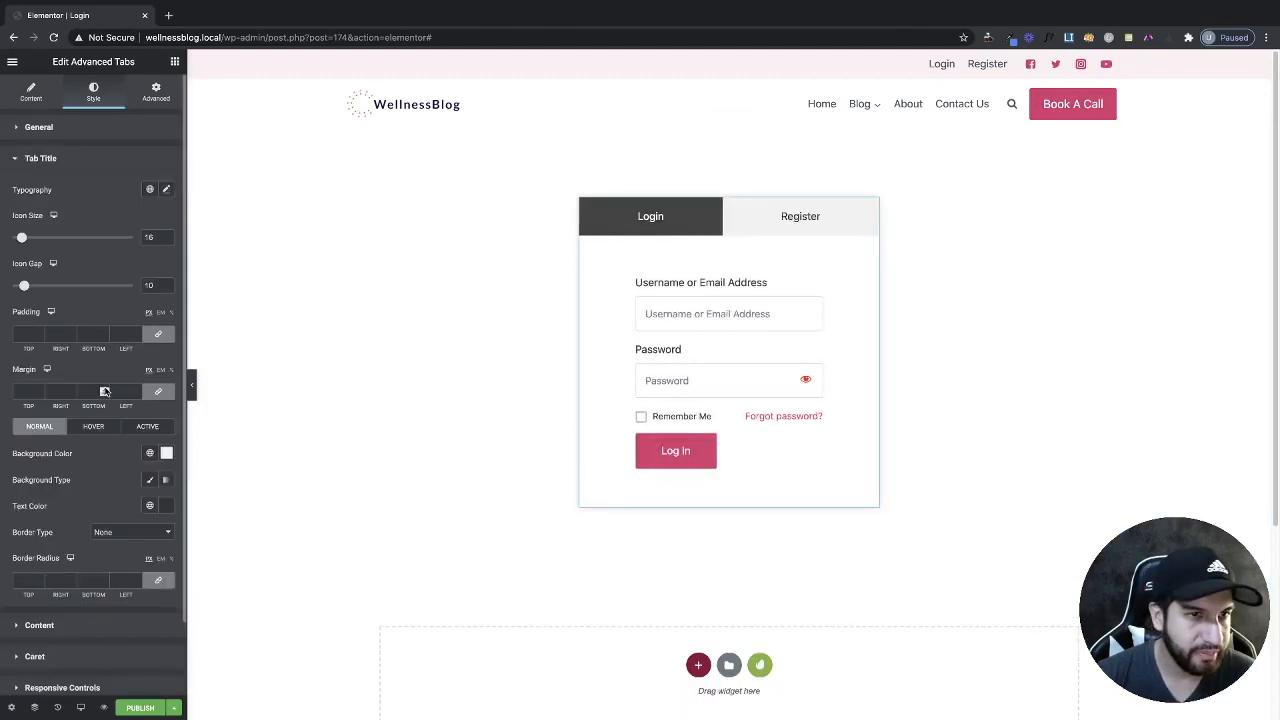
scroll(104, 388, "down", 2)
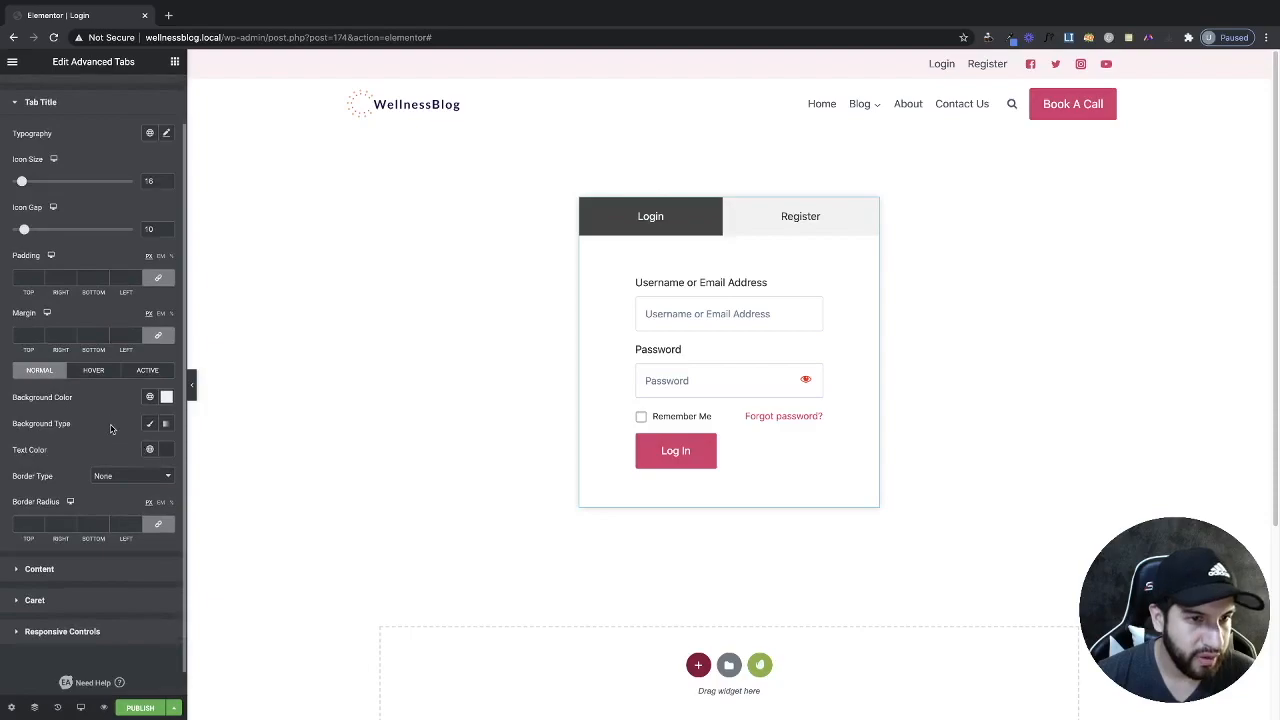
left_click(150, 423)
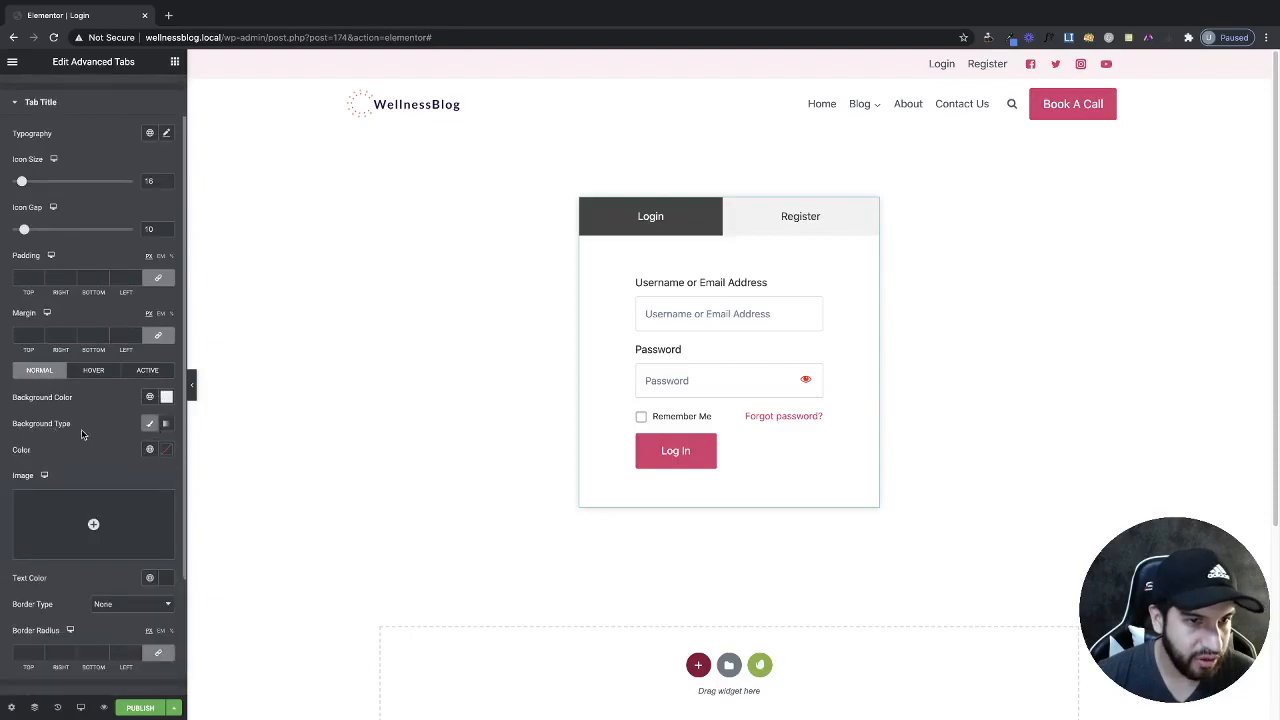
scroll(83, 430, "down", 4)
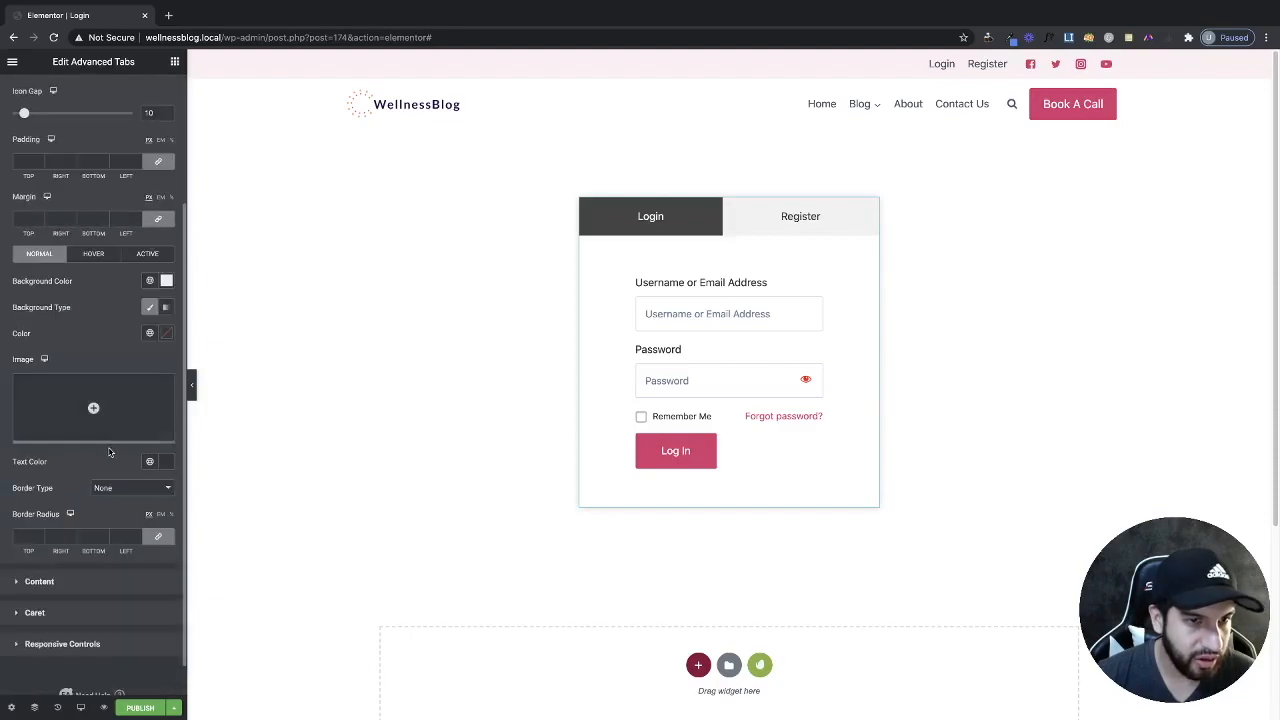
left_click(166, 339)
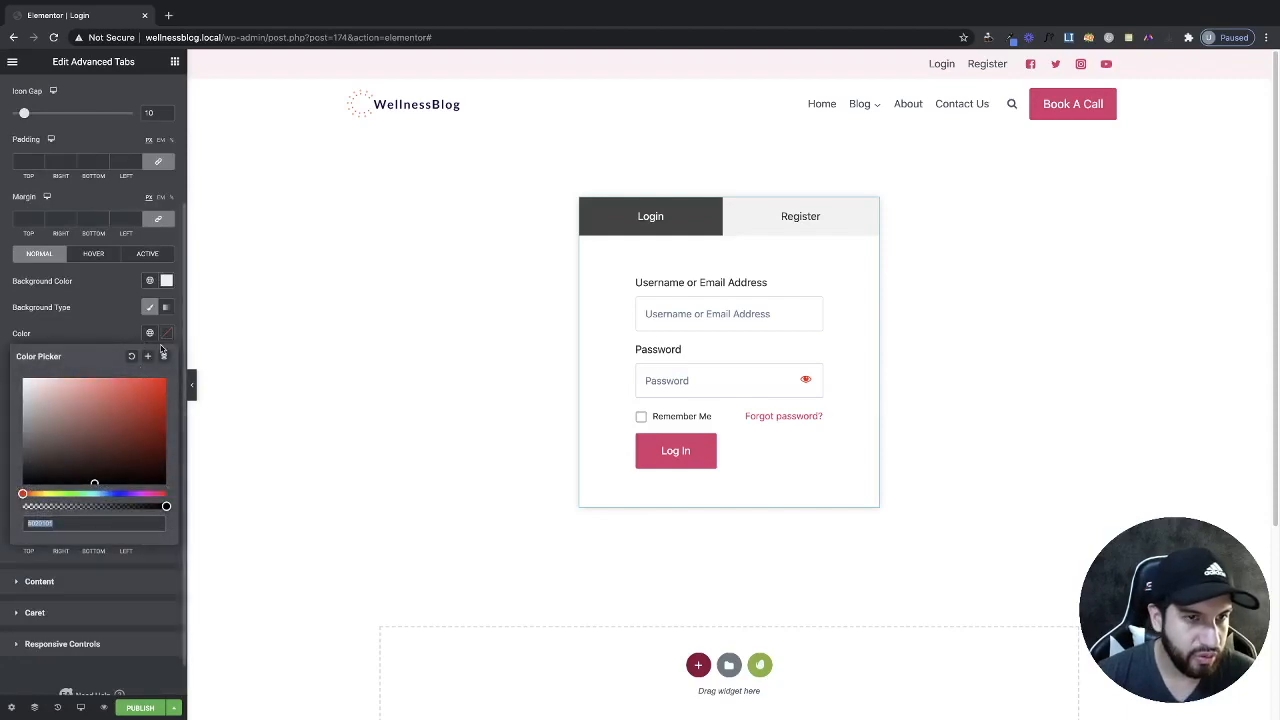
left_click(52, 313)
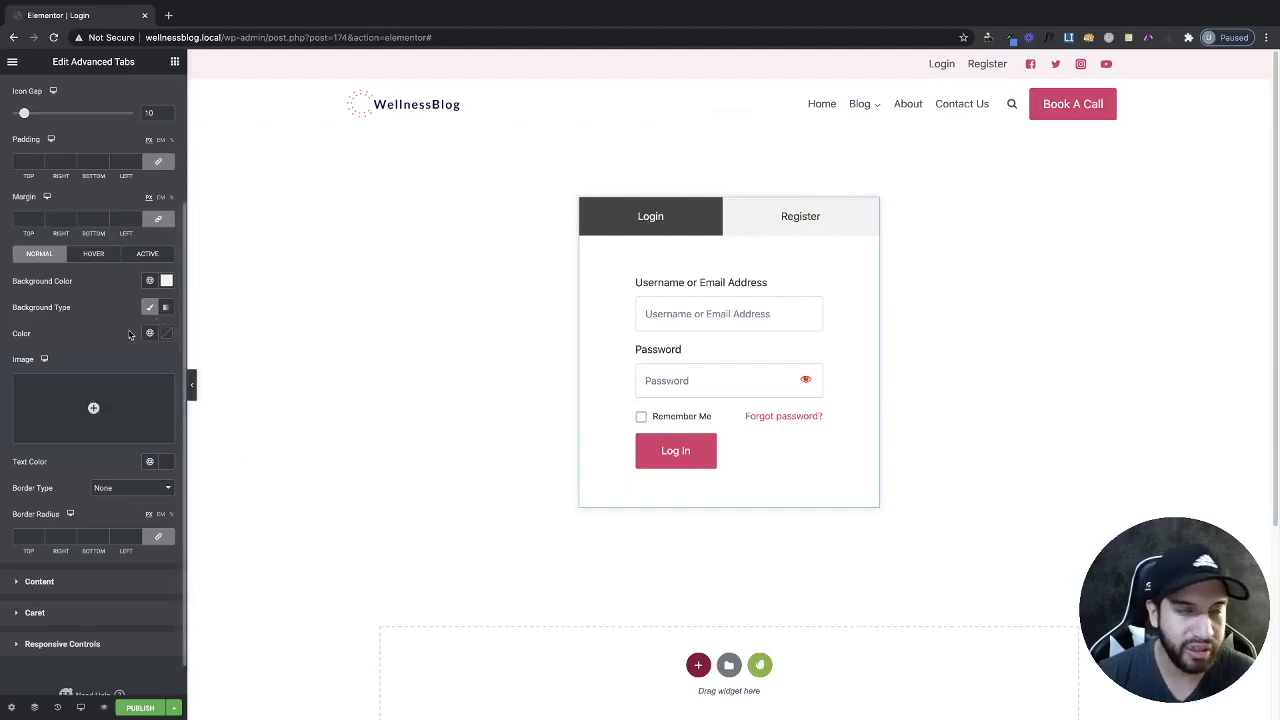
Make the active and hover tab backgrounds the pink global colour.
left_click(145, 256)
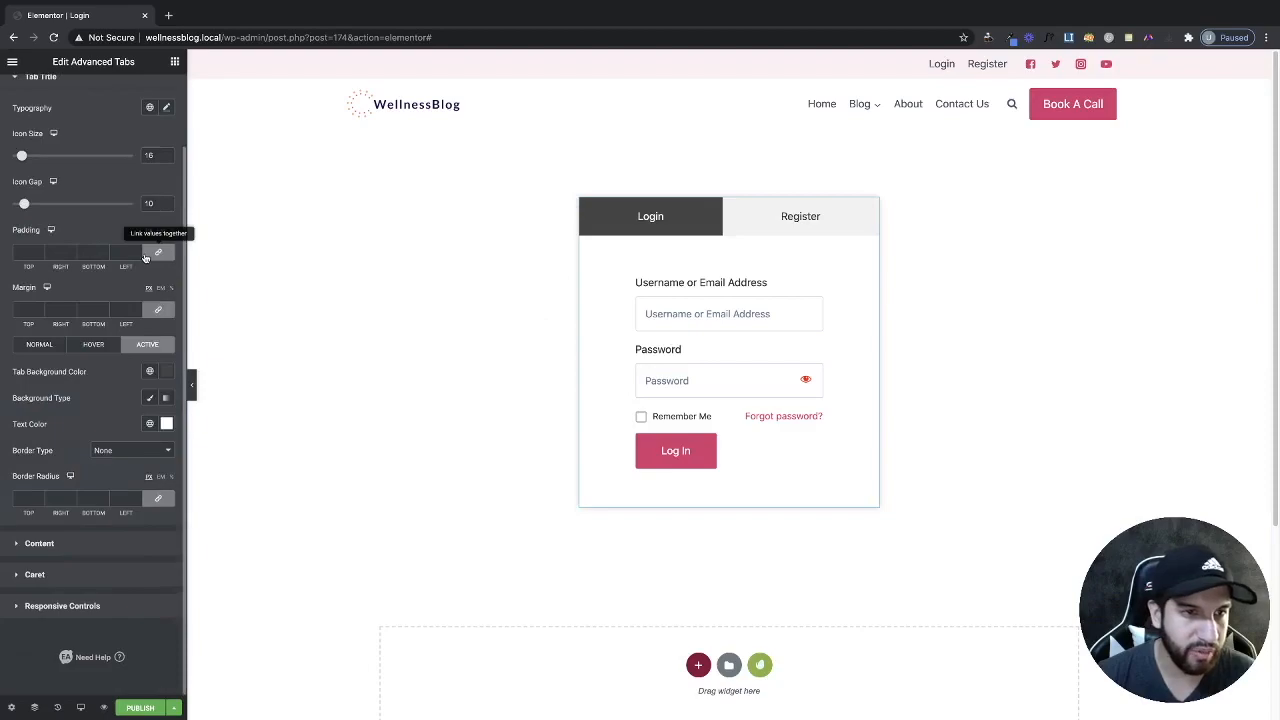
left_click(150, 376)
left_click(148, 378)
left_click(149, 376)
left_click(48, 516)
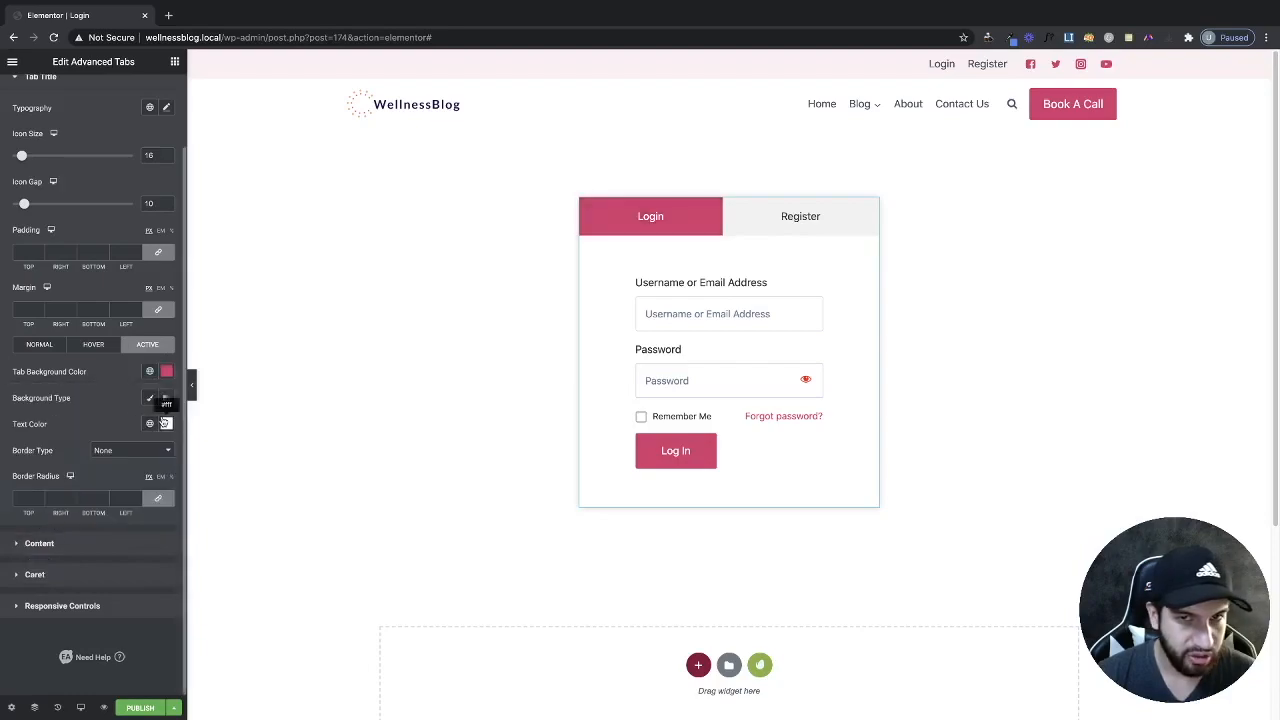
left_click(88, 346)
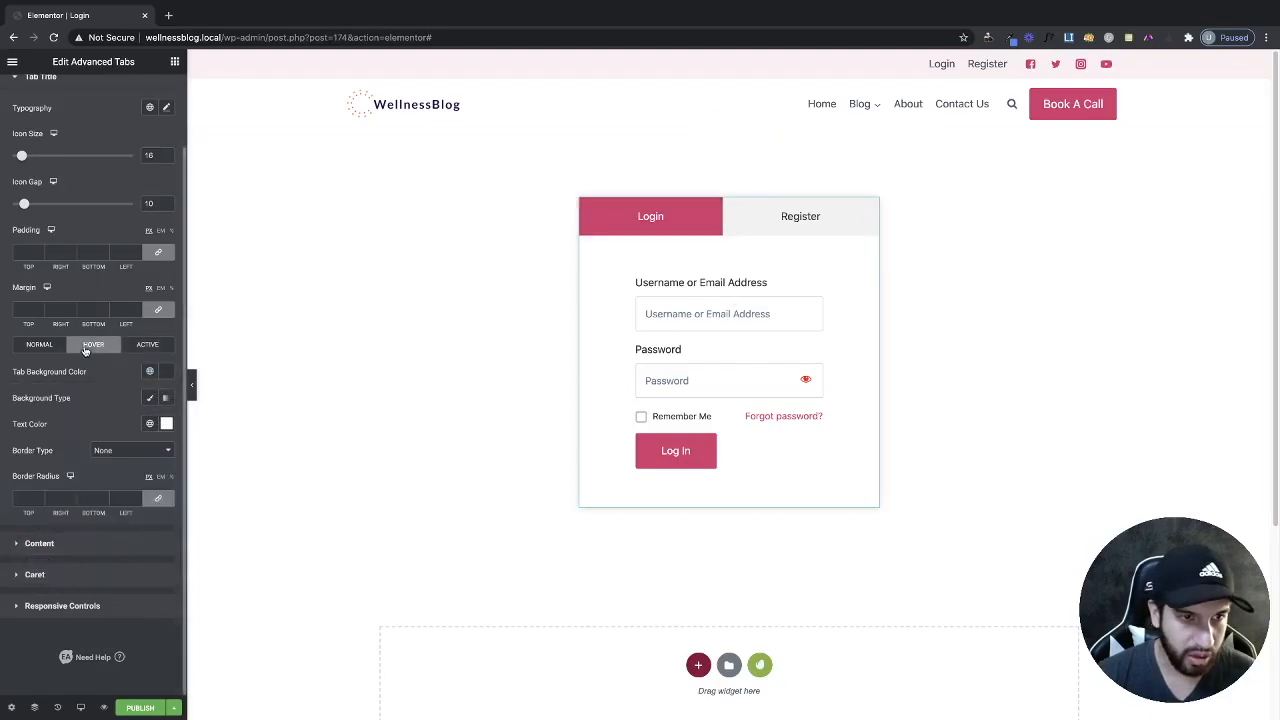
left_click(150, 376)
left_click(112, 516)
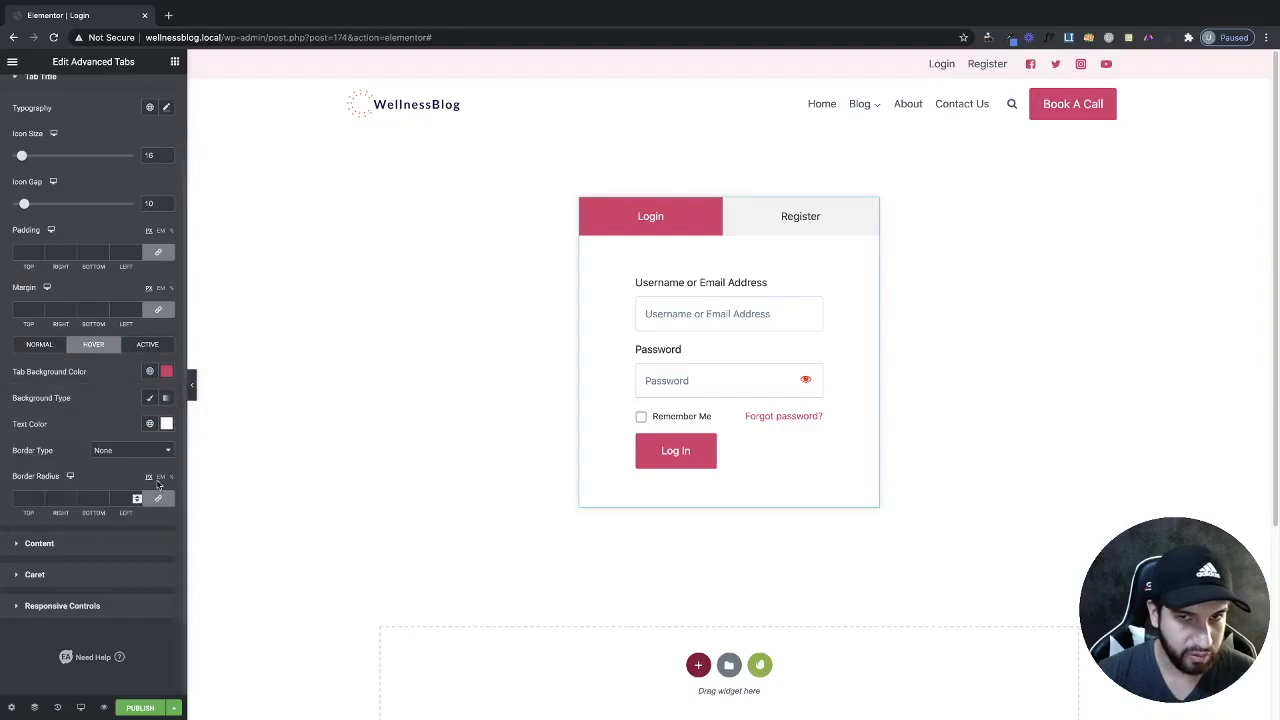
Switch between the Register and Login tabs to check the pink tab styling.
left_click(806, 214)
left_click(665, 208)
left_click(800, 216)
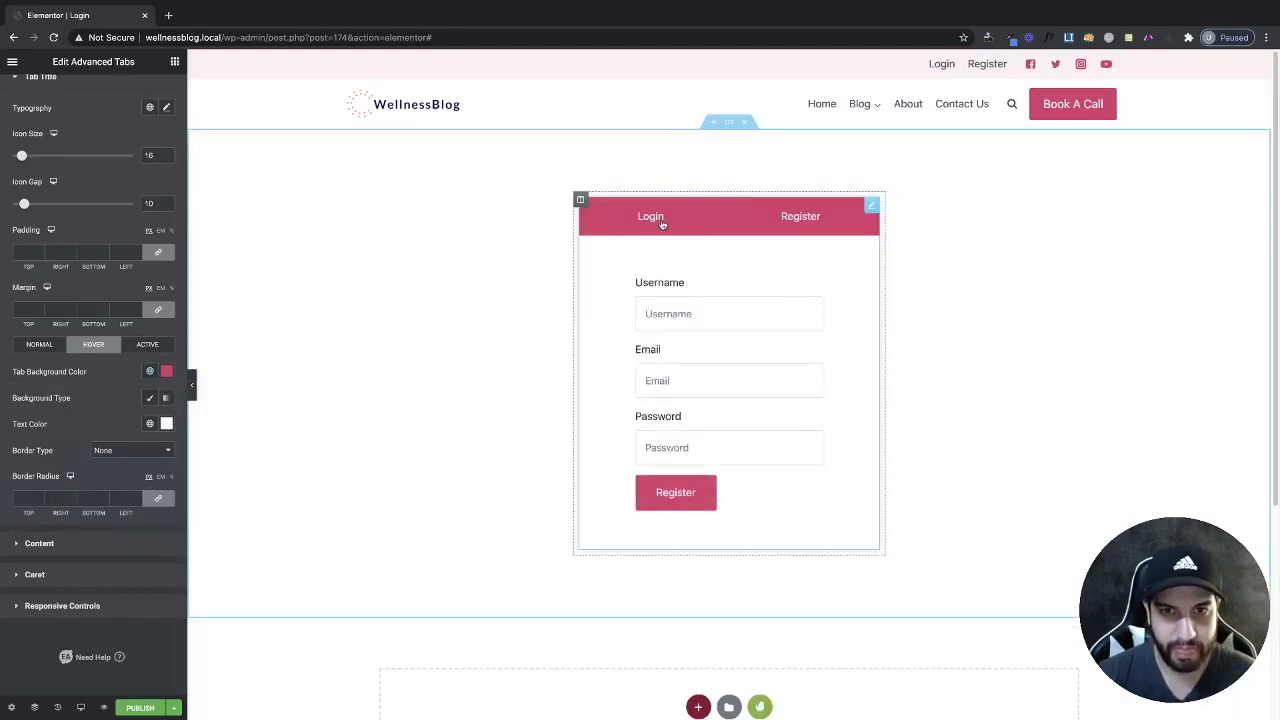
left_click(661, 224)
scroll(105, 348, "up", 1)
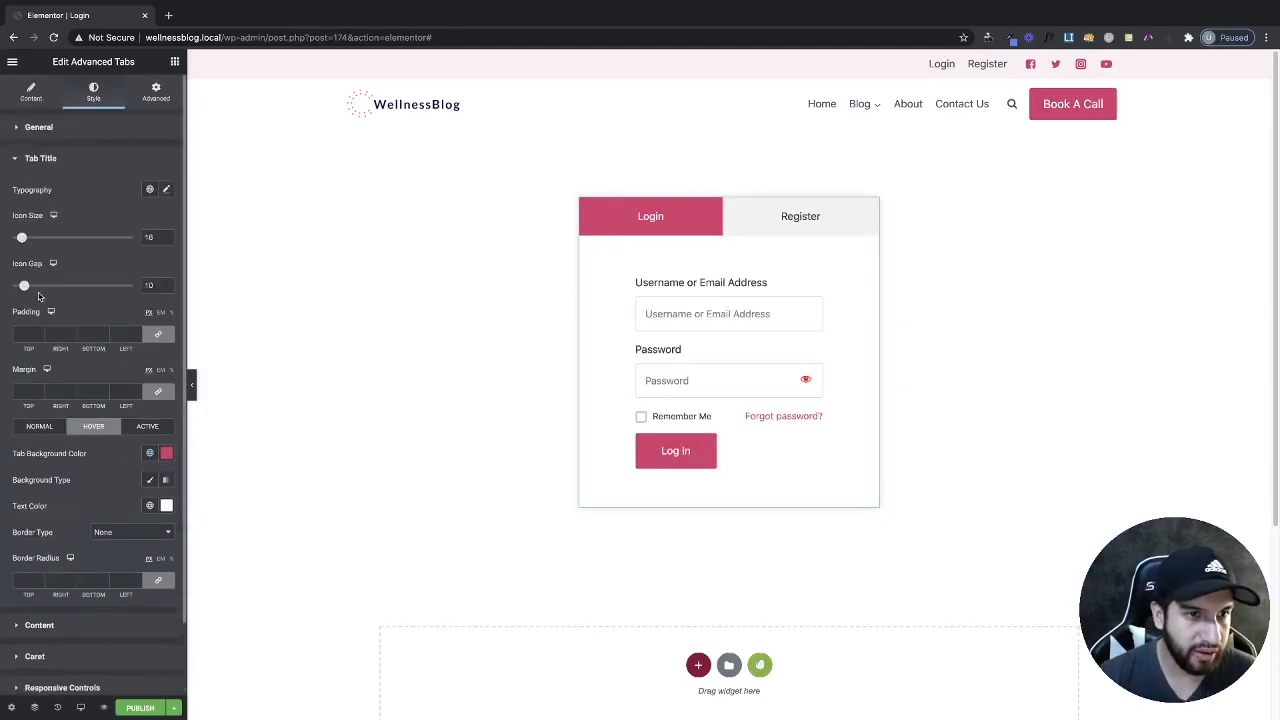
scroll(147, 187, "down", 1)
Try a 13 px tab title font size, then reset title typography to default.
left_click(166, 163)
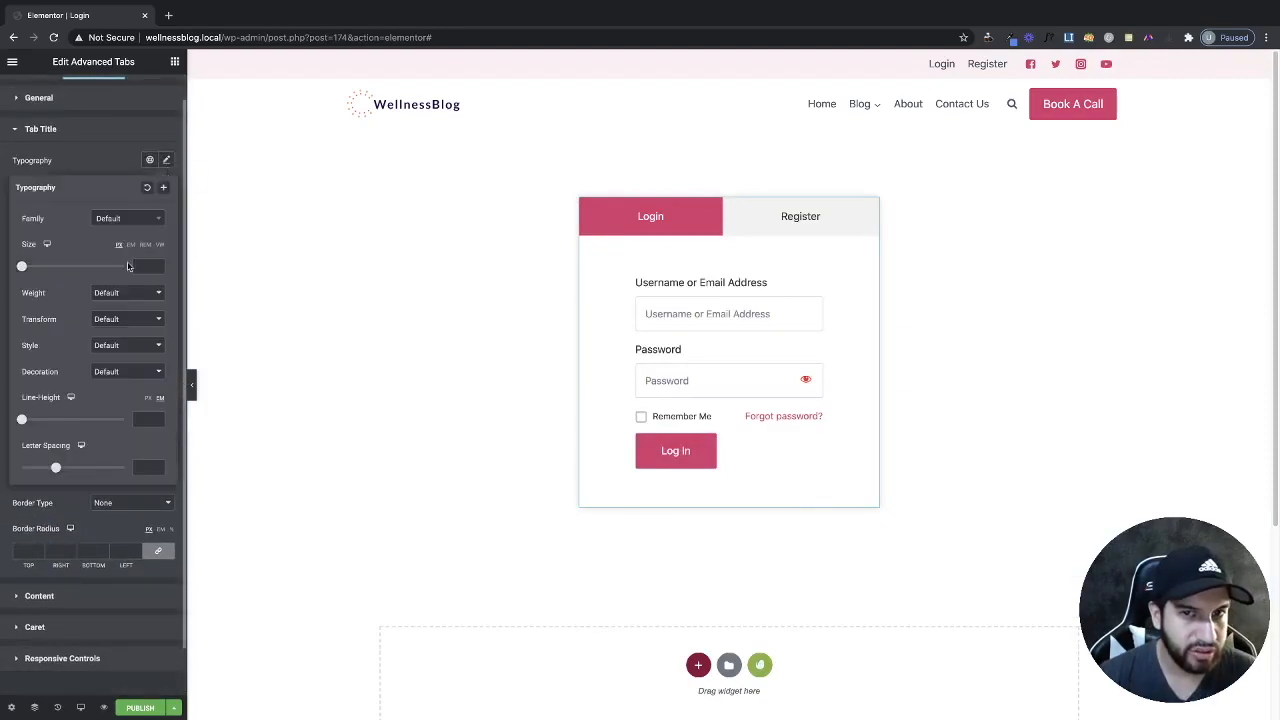
mouse_move(22, 272)
left_mouse_down()
mouse_move(80, 268)
mouse_move(34, 271)
left_mouse_up()
left_click(122, 167)
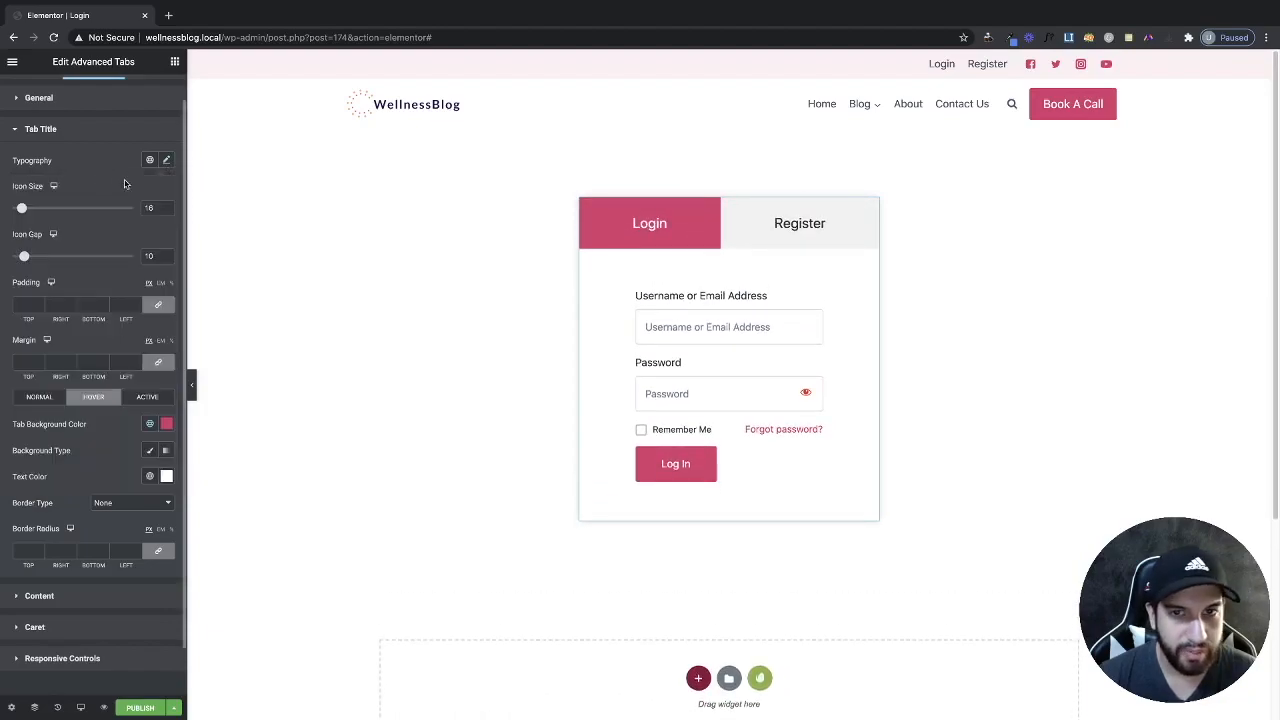
left_click(165, 161)
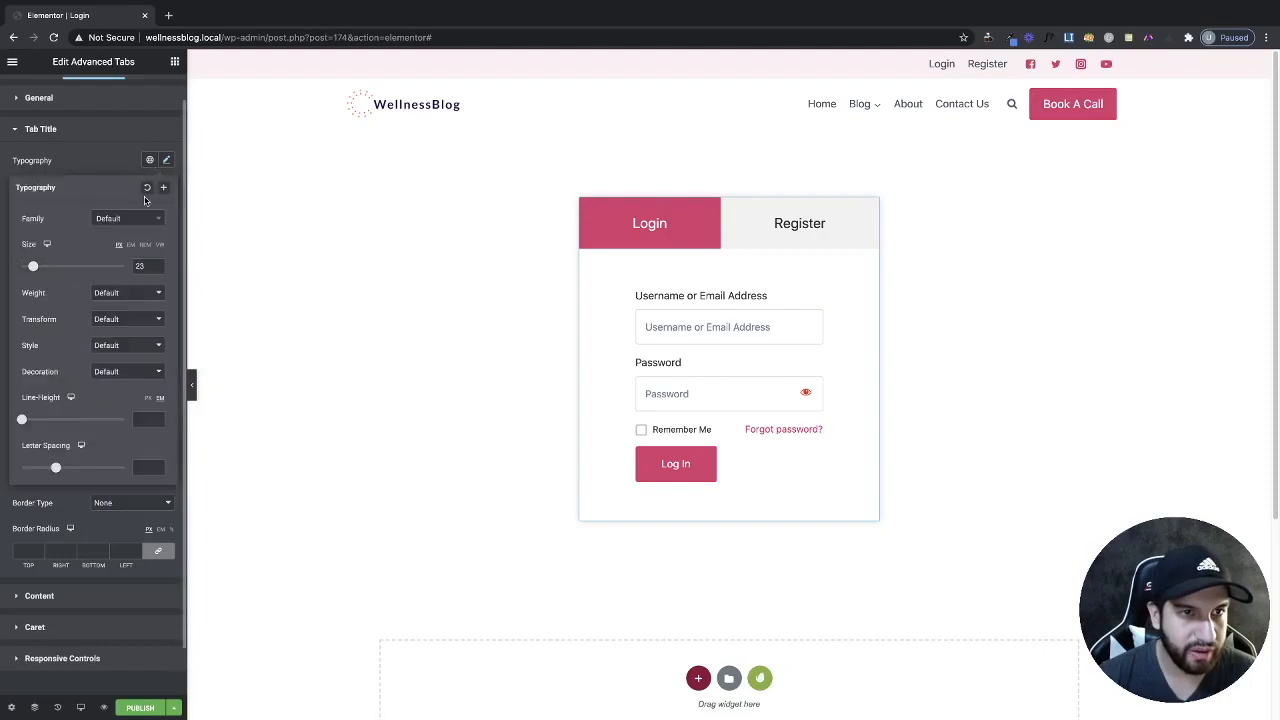
left_click(148, 189)
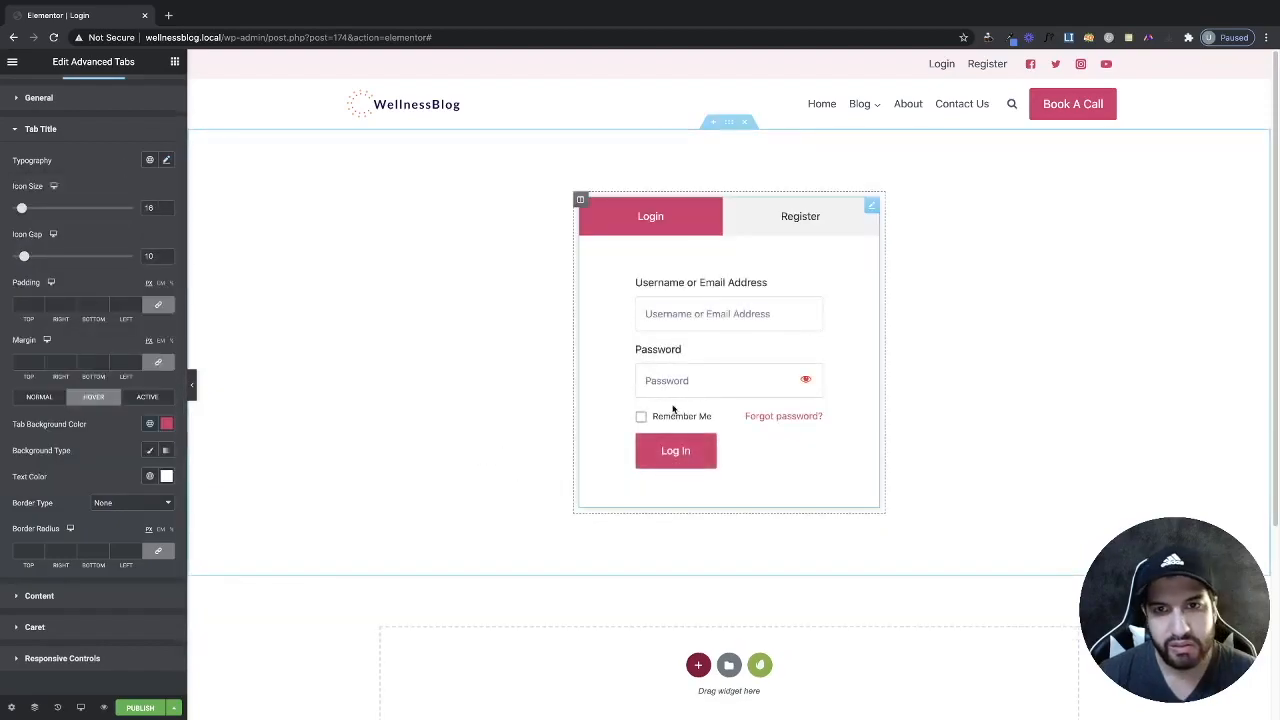
scroll(64, 279, "up", 1)
Re-enable tab icons and give the Login tab a user-circle icon instead of its title.
left_click(14, 93)
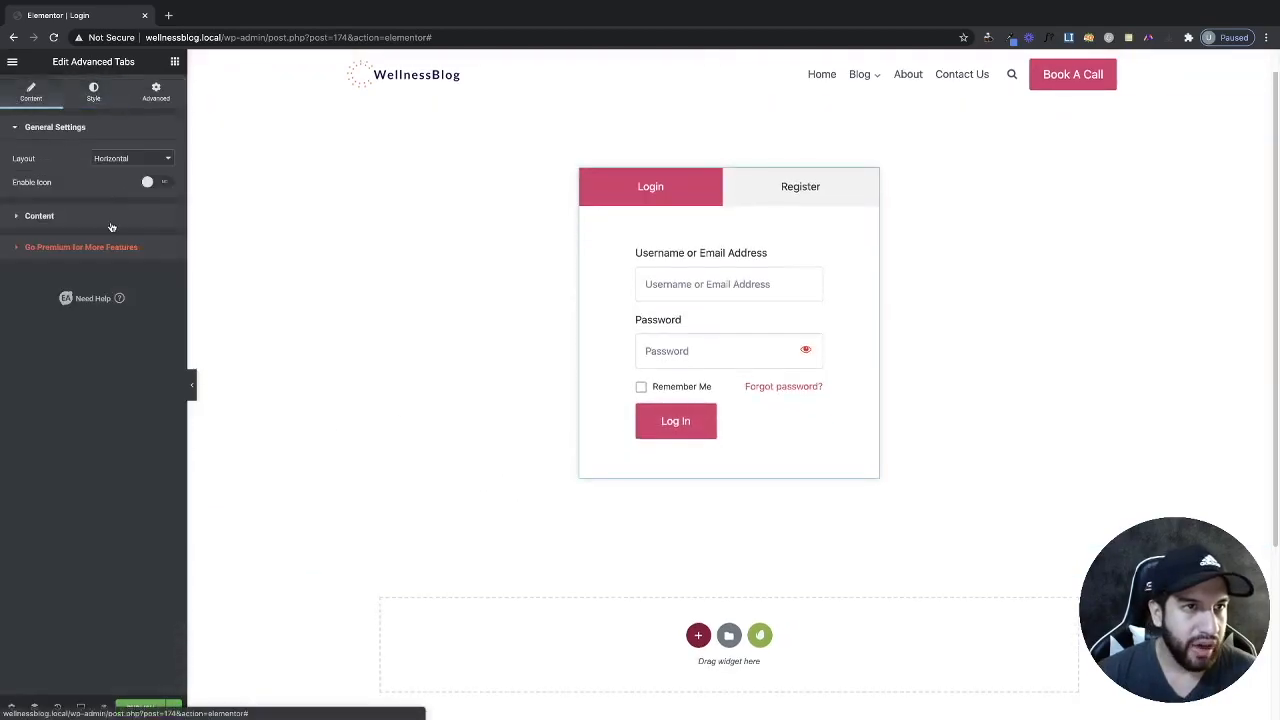
left_click(76, 216)
left_click(73, 133)
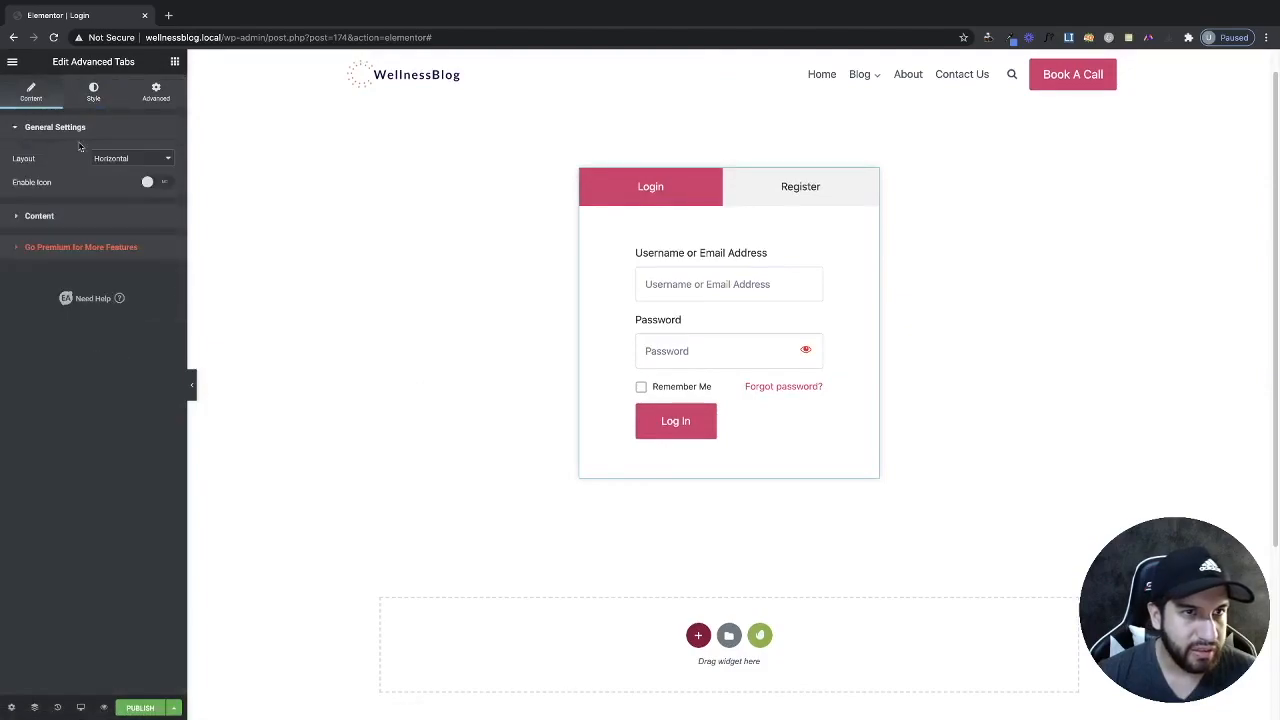
left_click(161, 186)
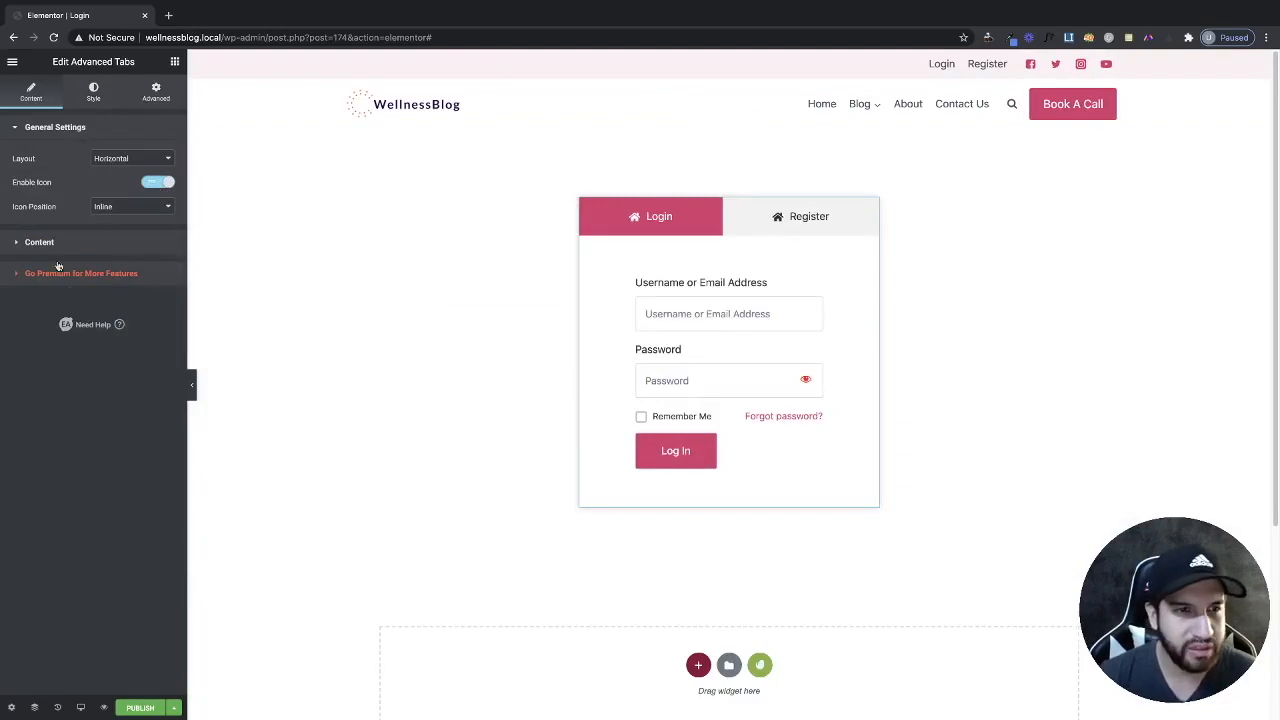
left_click(44, 250)
left_click(94, 209)
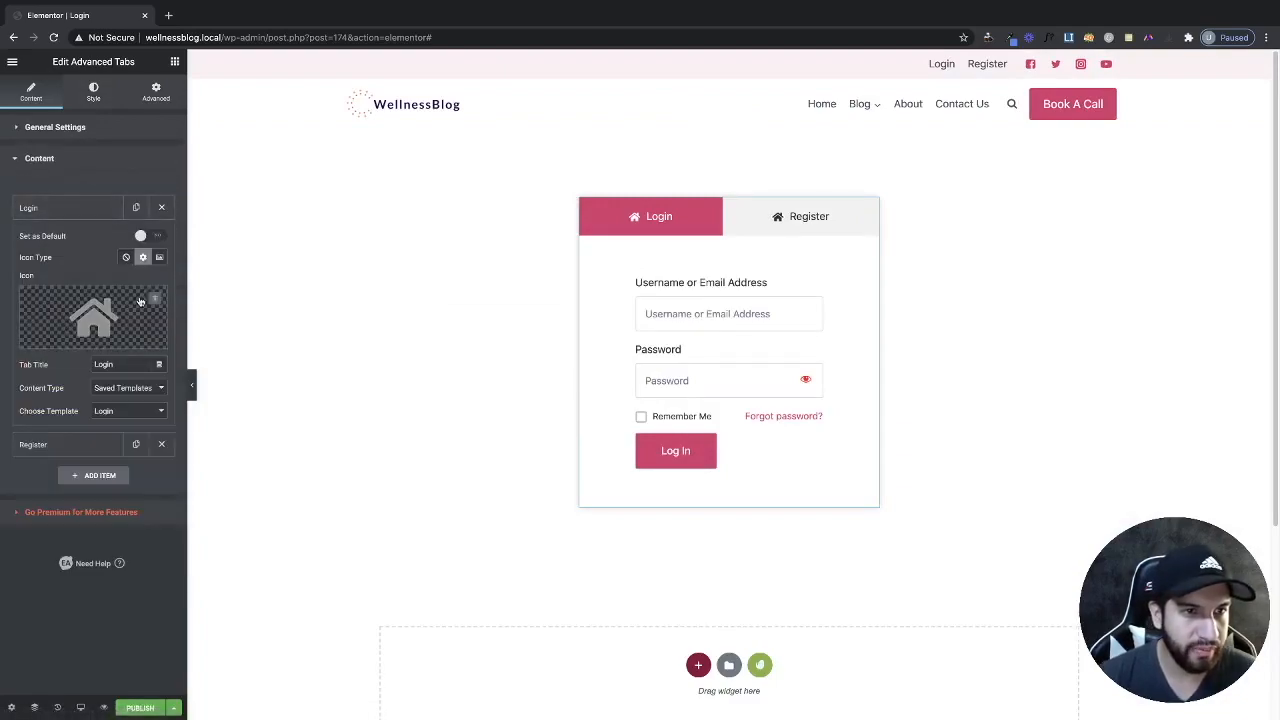
key("BackSpace")
left_click(110, 315)
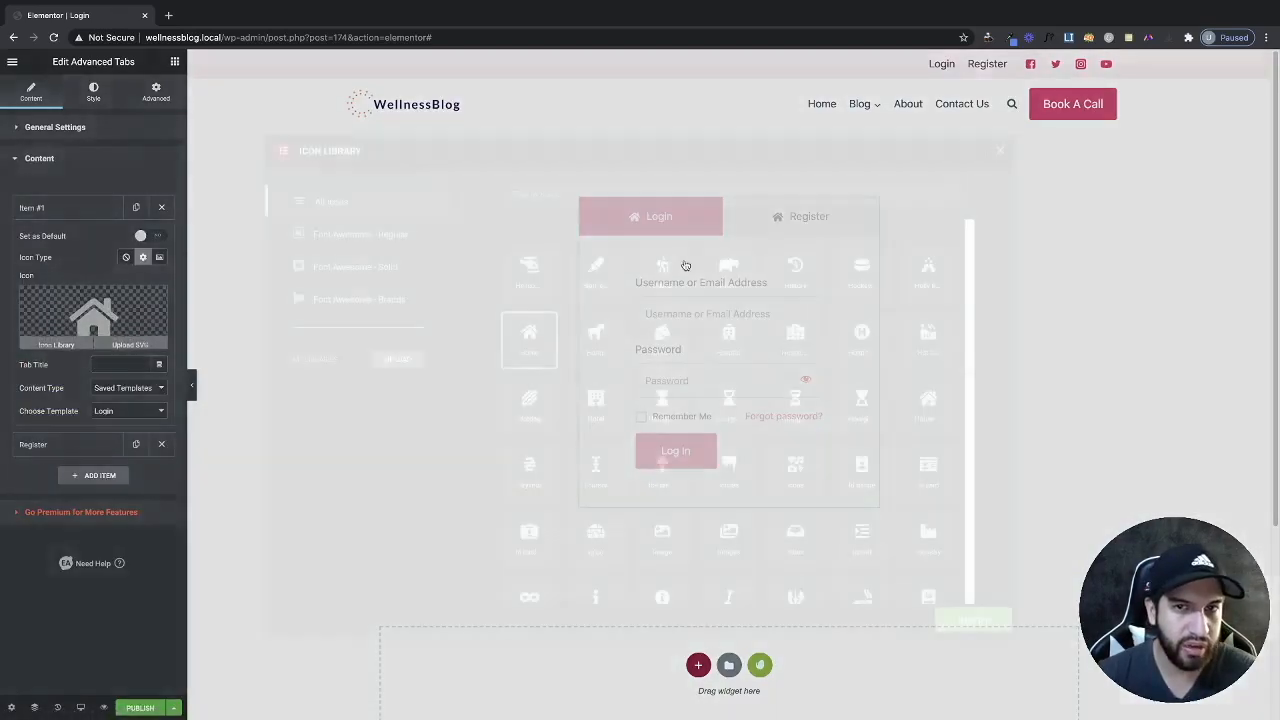
left_click(635, 197)
type("us")
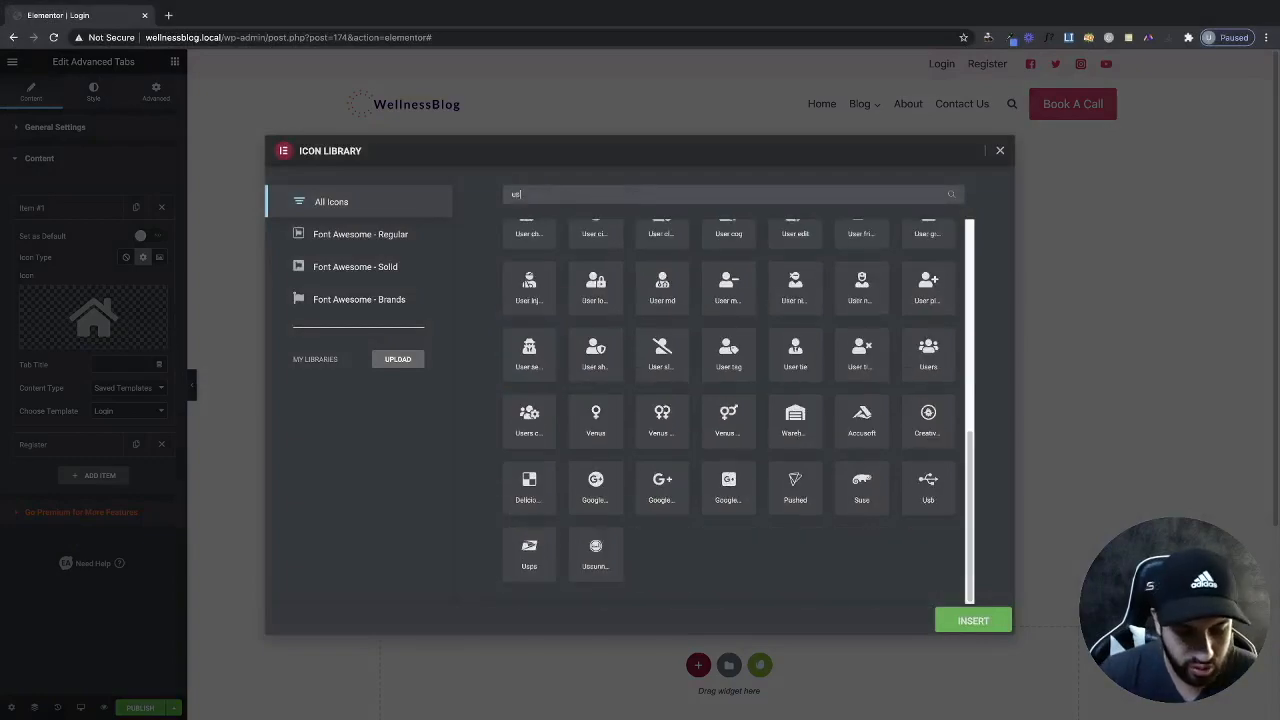
type("er")
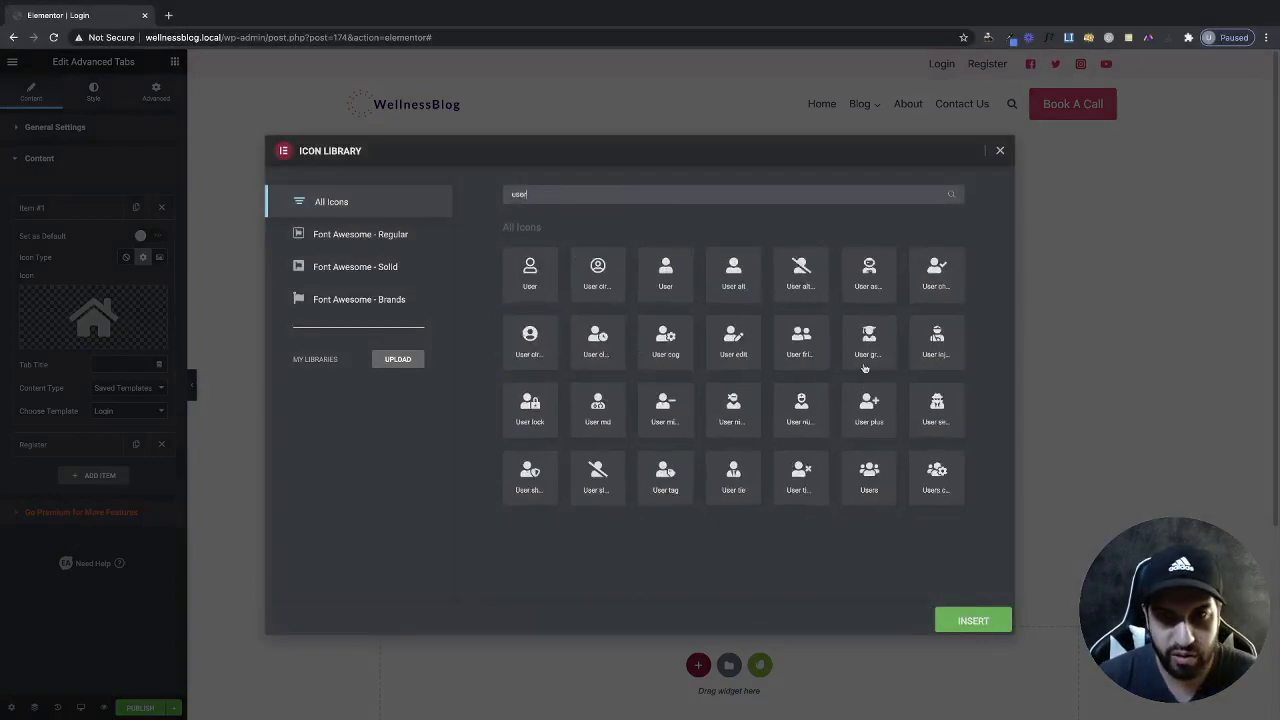
left_click(530, 338)
left_click(973, 620)
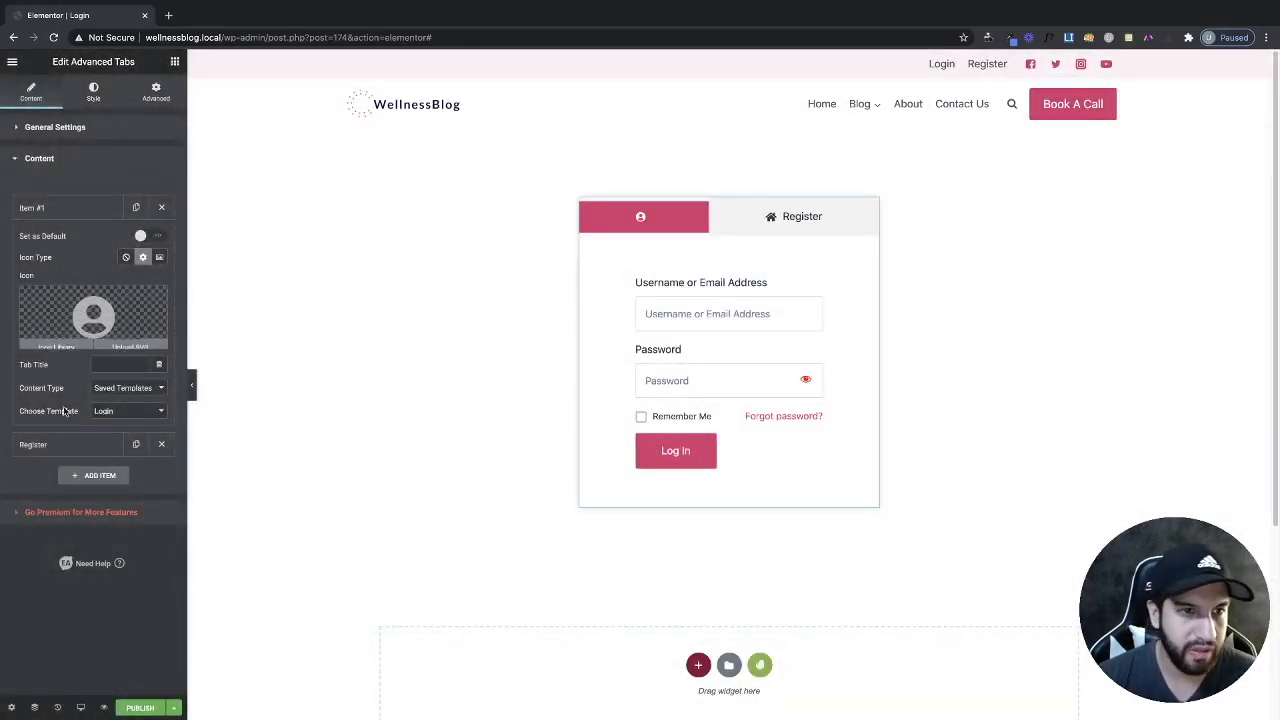
Roll back the tab icon edits through the History panel.
left_click(72, 444)
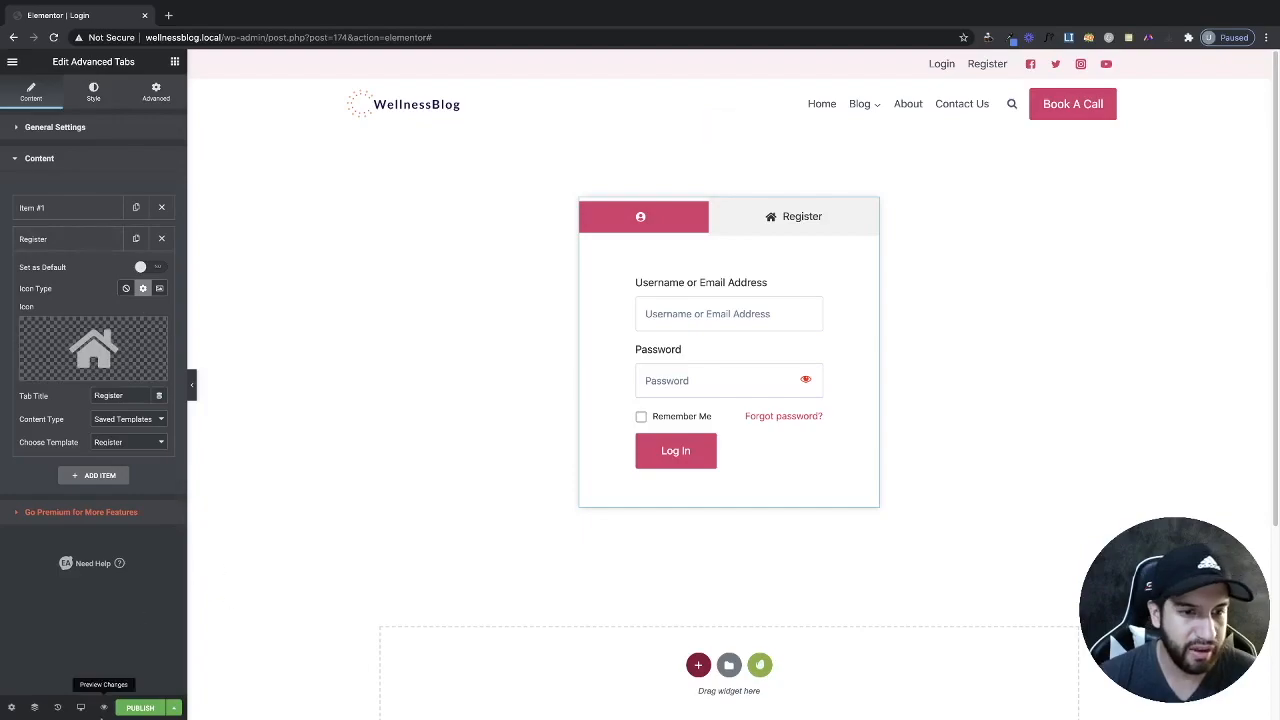
left_click(57, 707)
left_click(142, 158)
left_click(143, 188)
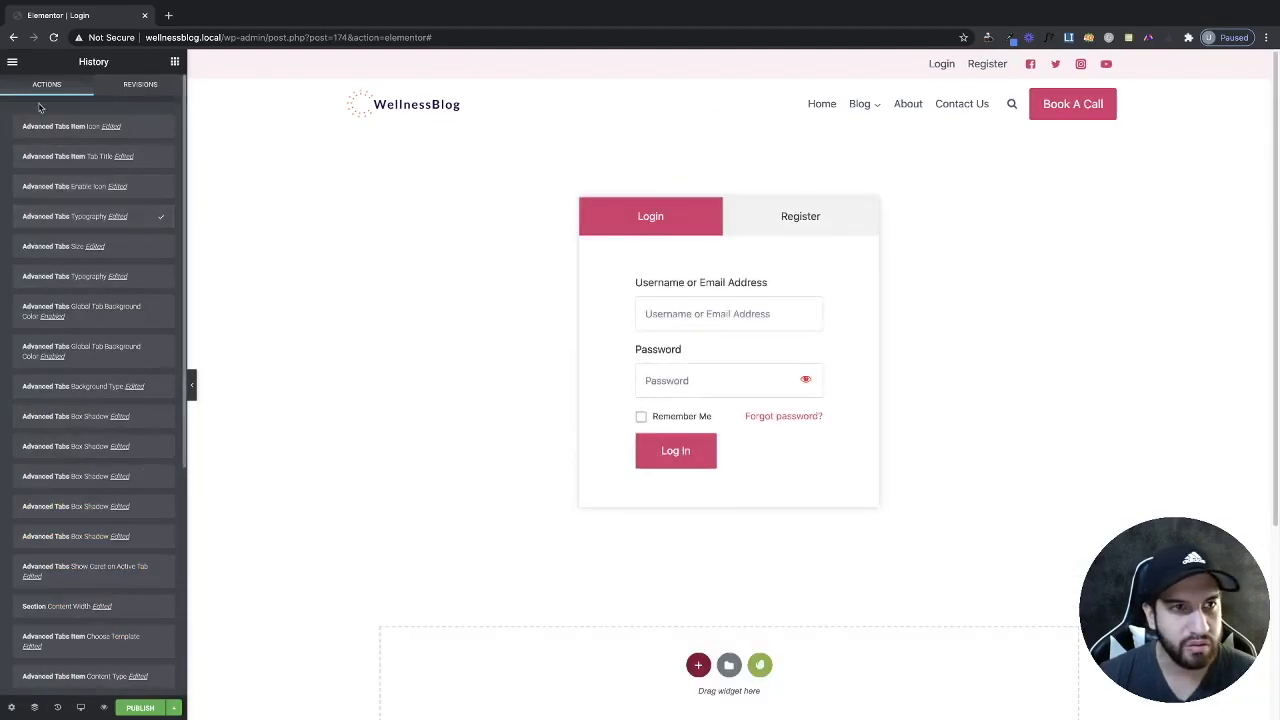
Check the full page with the panel hidden, then publish the Login page and preview it.
left_click(174, 61)
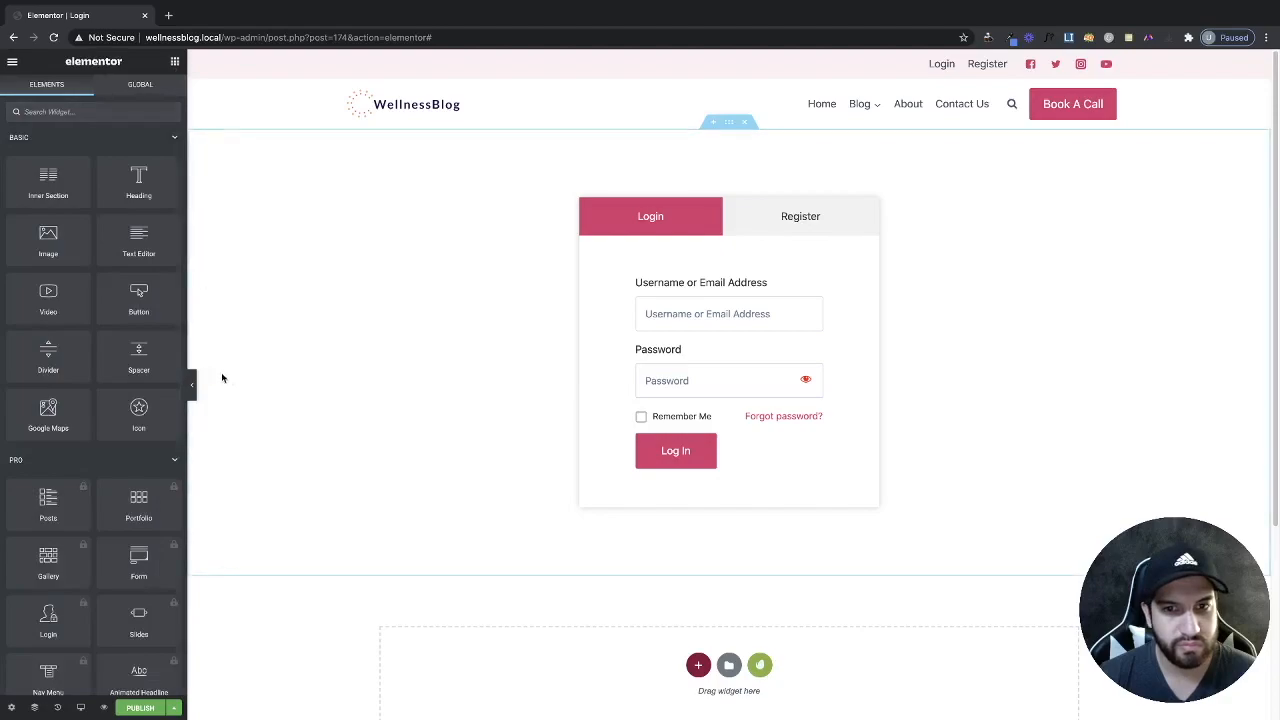
left_click(194, 385)
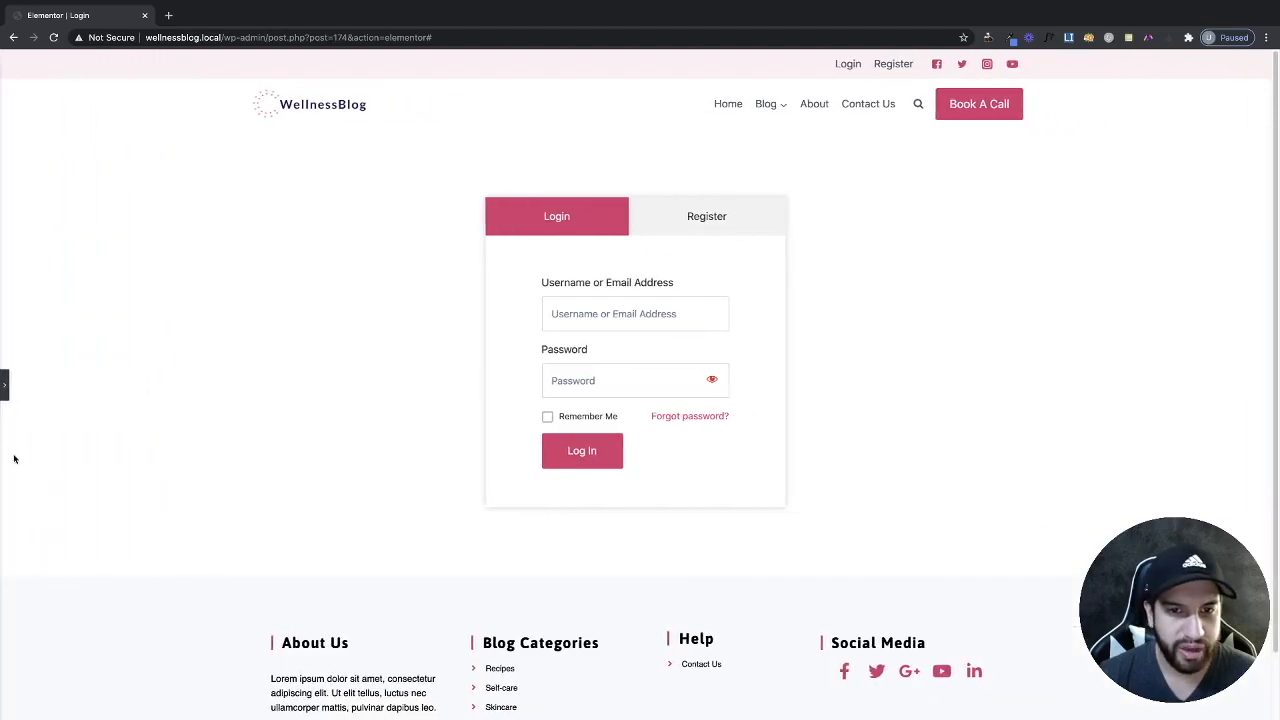
left_click(3, 388)
left_click(151, 710)
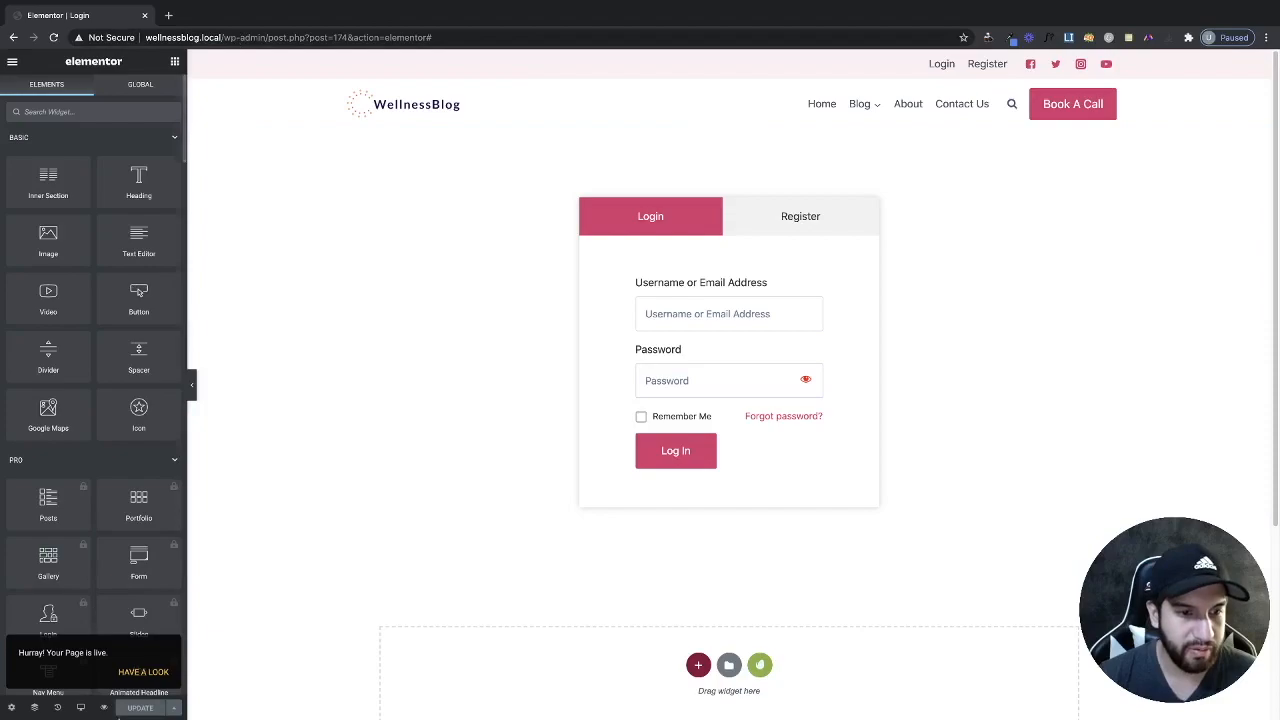
left_click(108, 710)
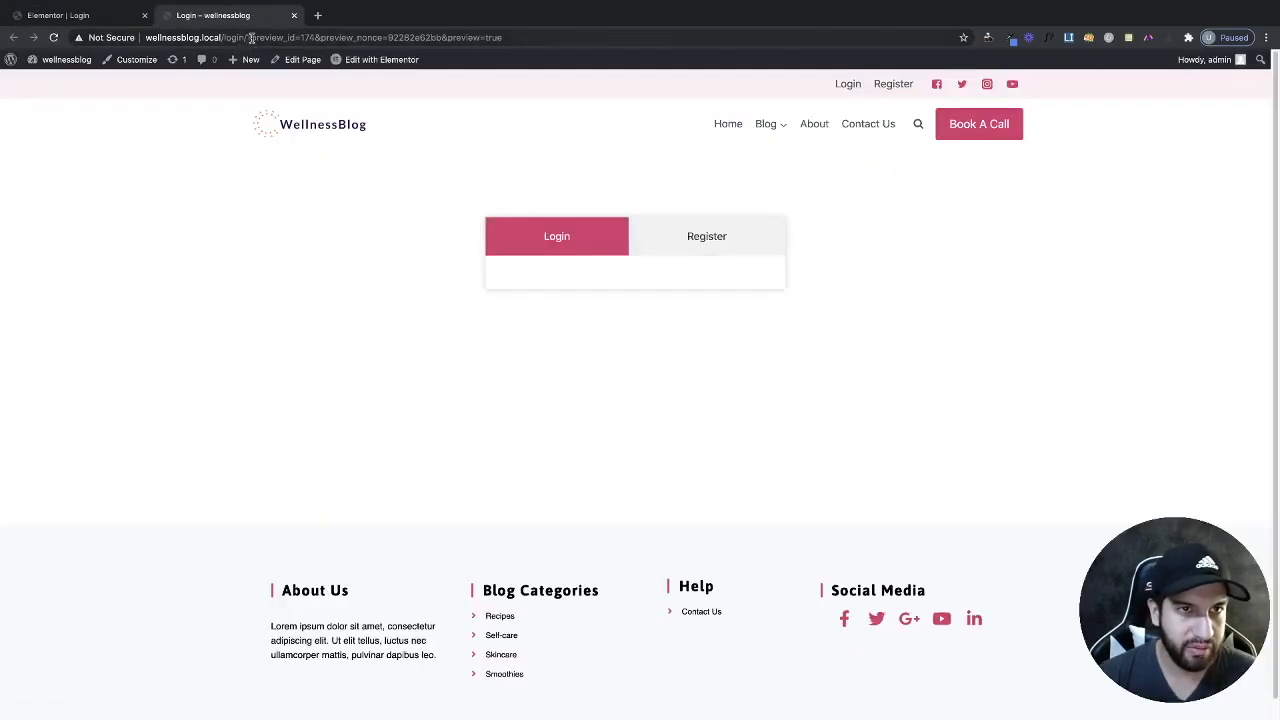
Load the live login page in an Incognito window and try its Register tab.
left_click_drag(246, 37, 132, 26)
key("super+c")
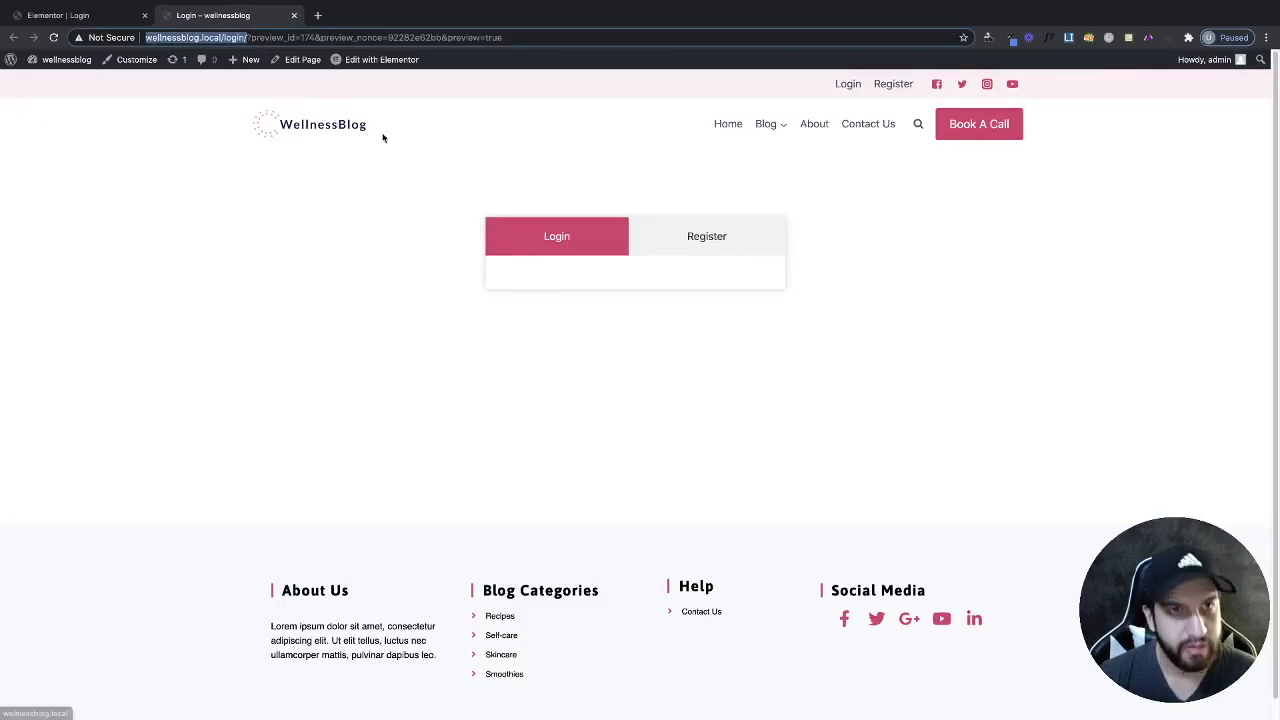
left_click(1265, 38)
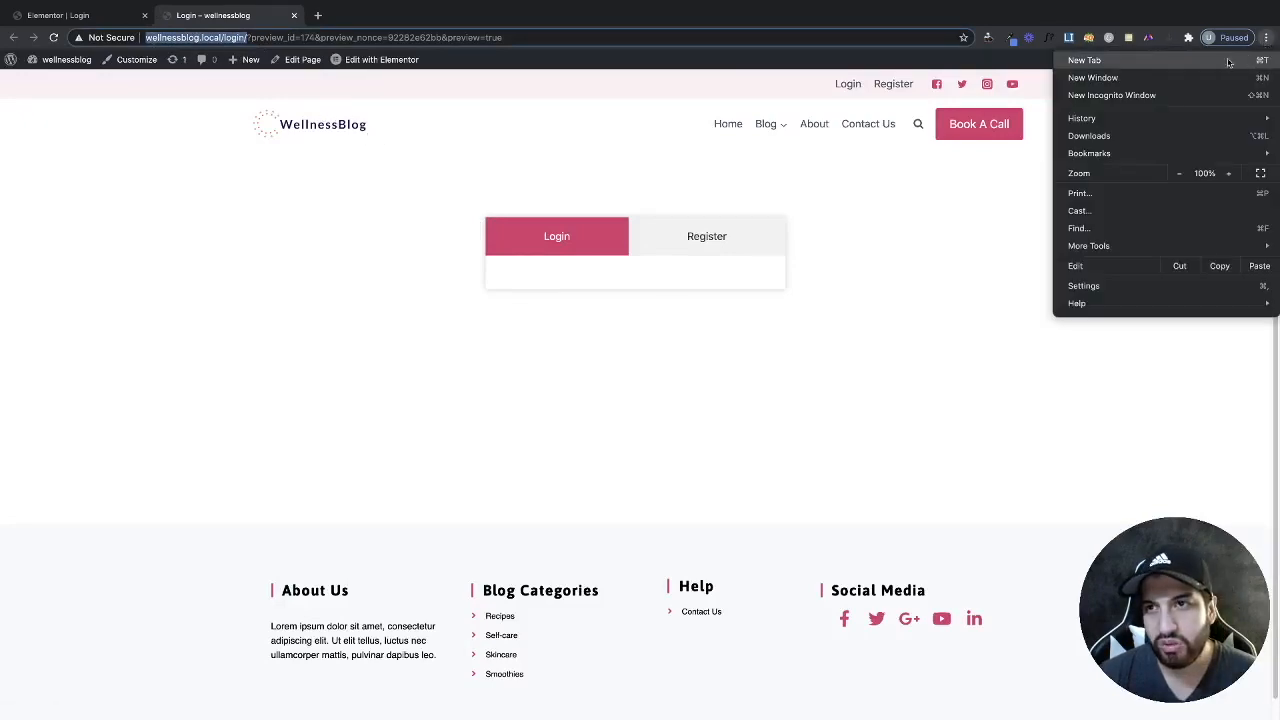
left_click(1127, 96)
key("super+v")
key("Return")
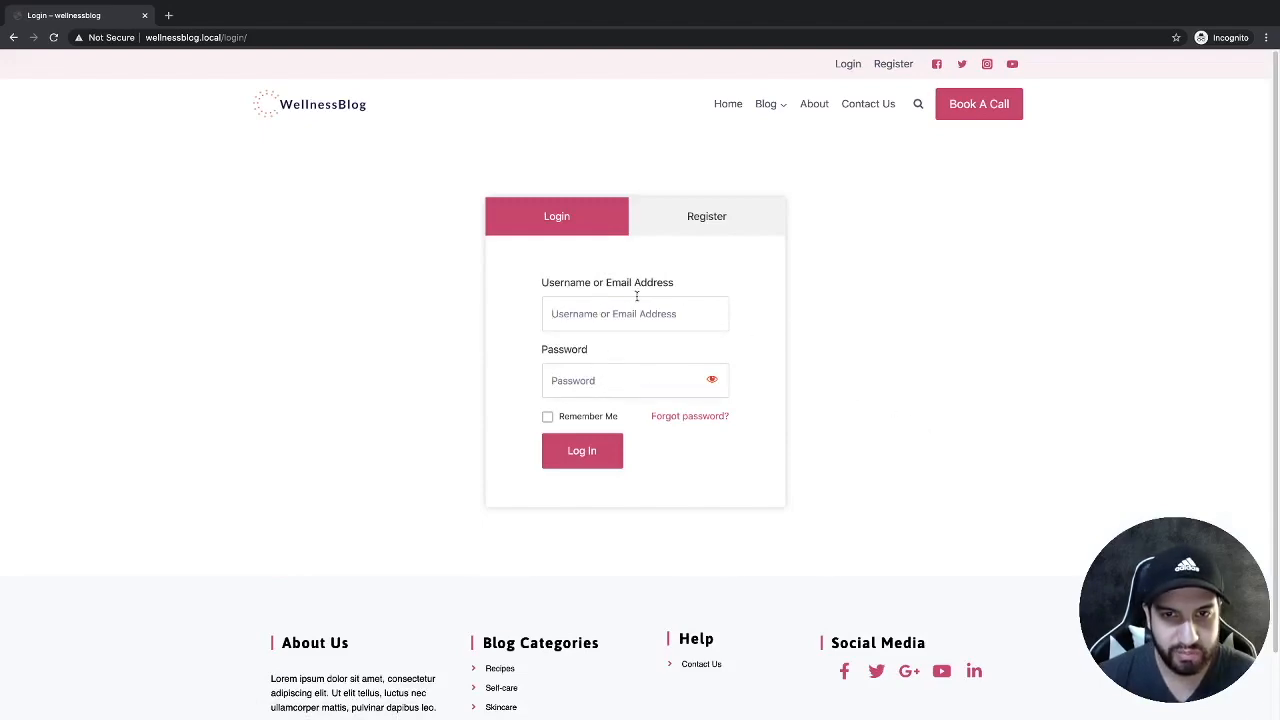
left_click(688, 230)
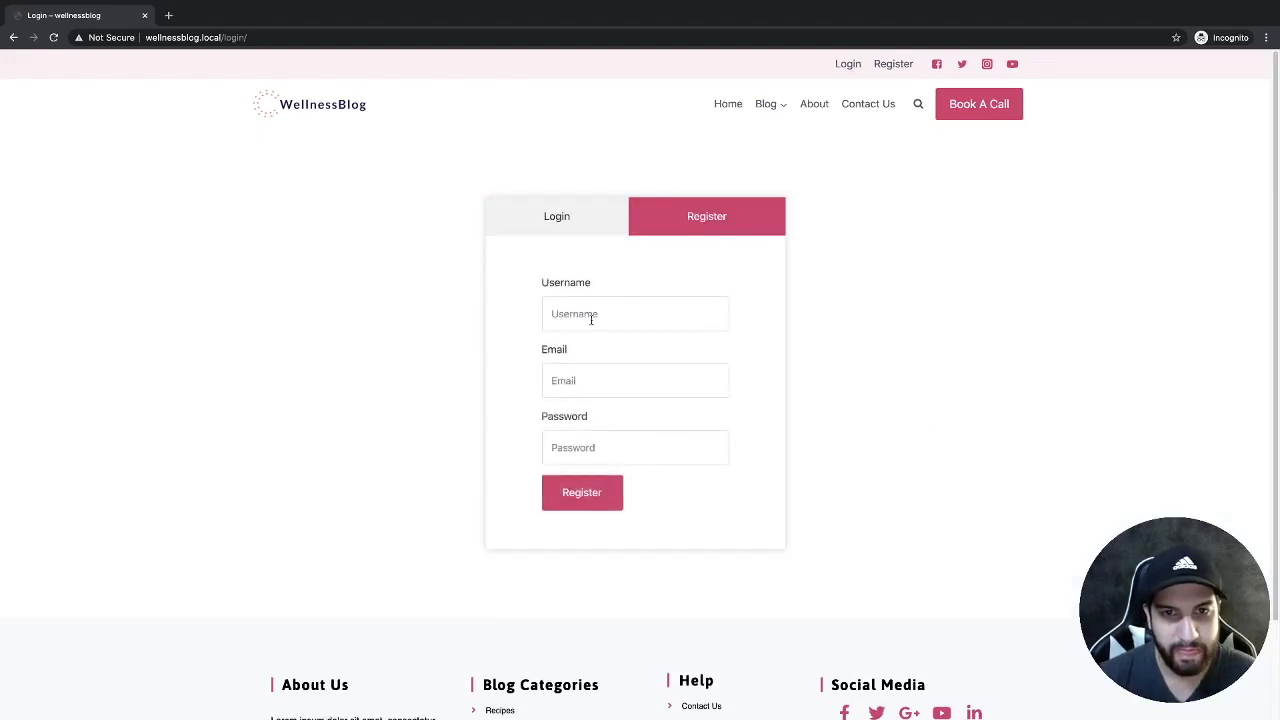
Inspect the page in developer tools, resize the responsive preview to 672 px, and return to the editor.
right_click(886, 304)
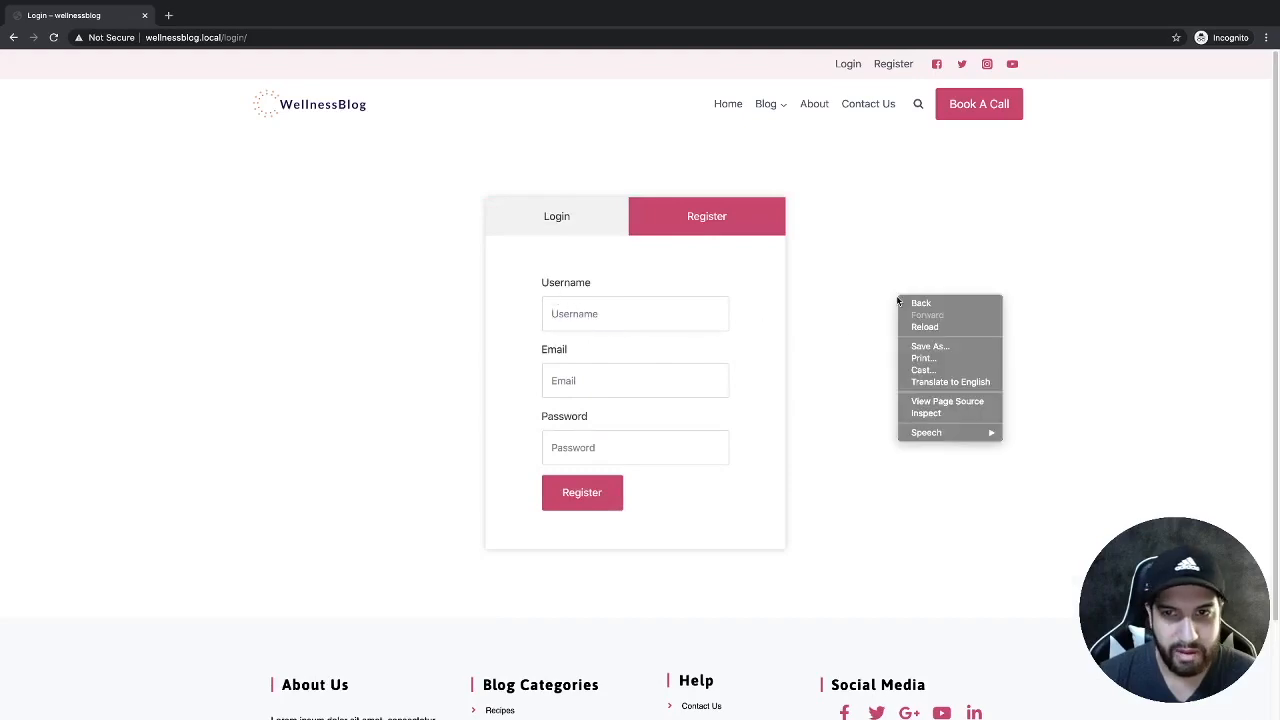
left_click(930, 406)
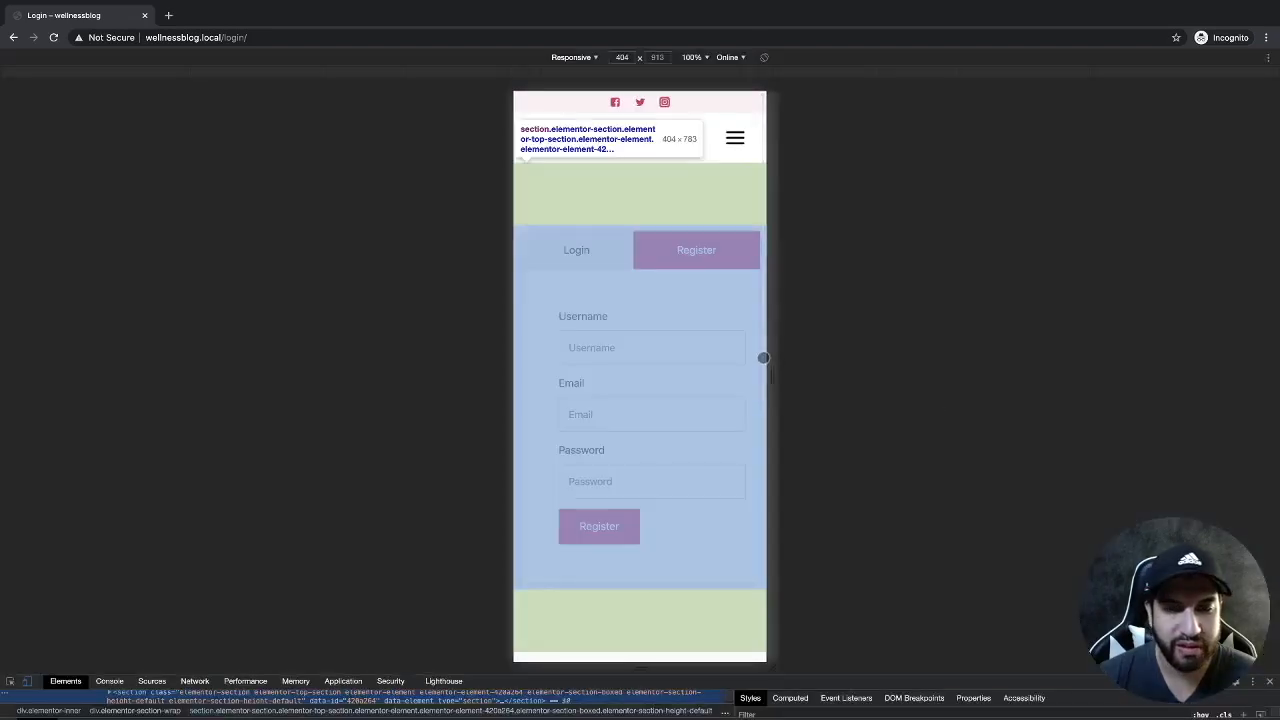
left_click_drag(788, 347, 785, 305)
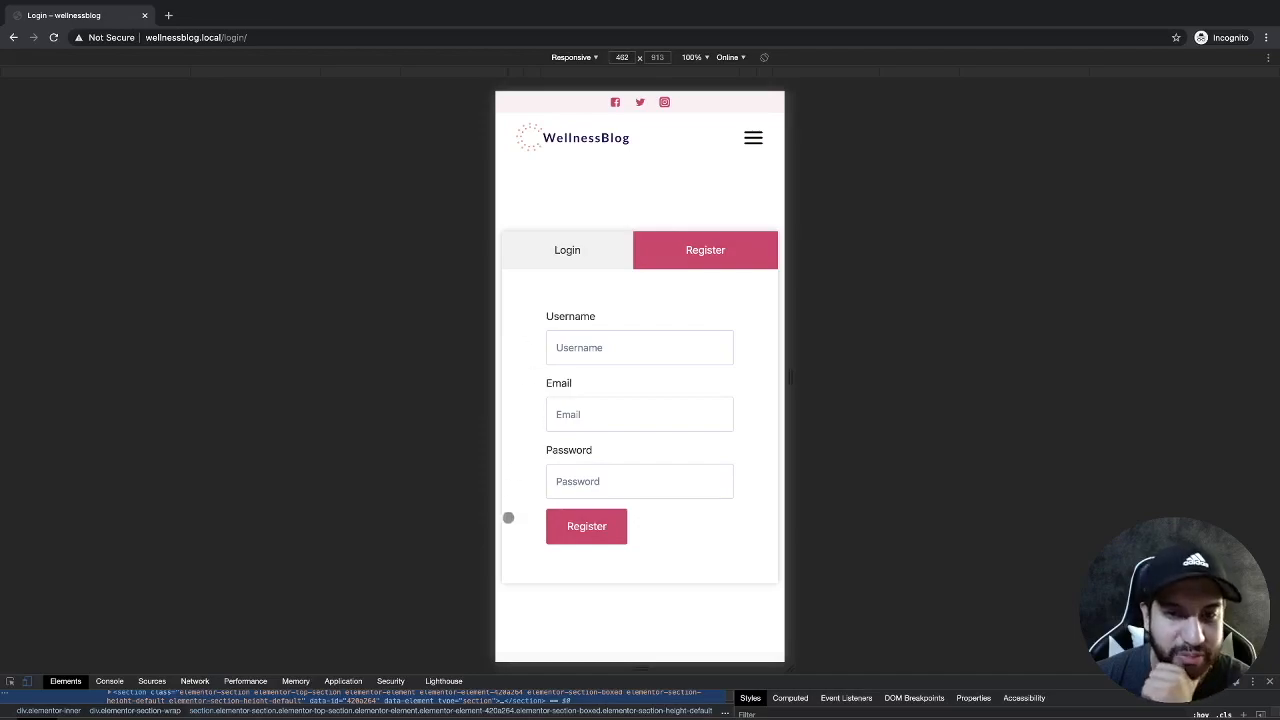
left_click_drag(794, 410, 849, 413)
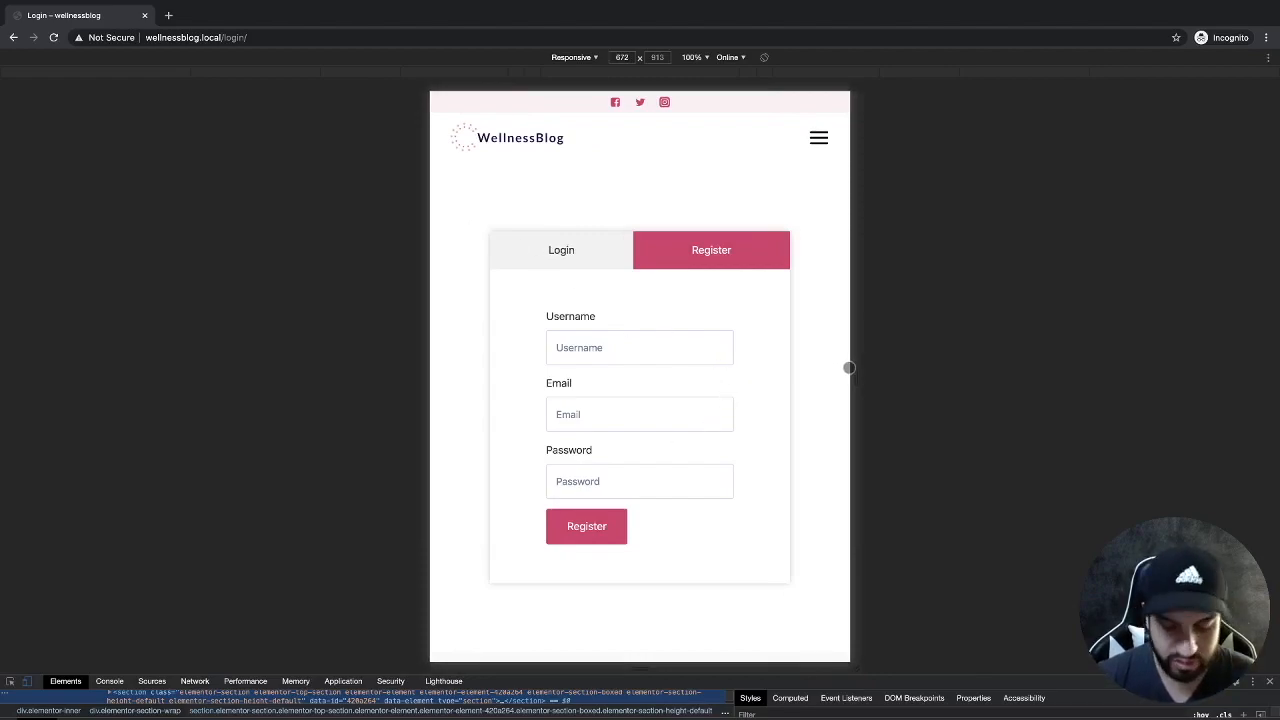
key("super+grave")
left_click(107, 26)
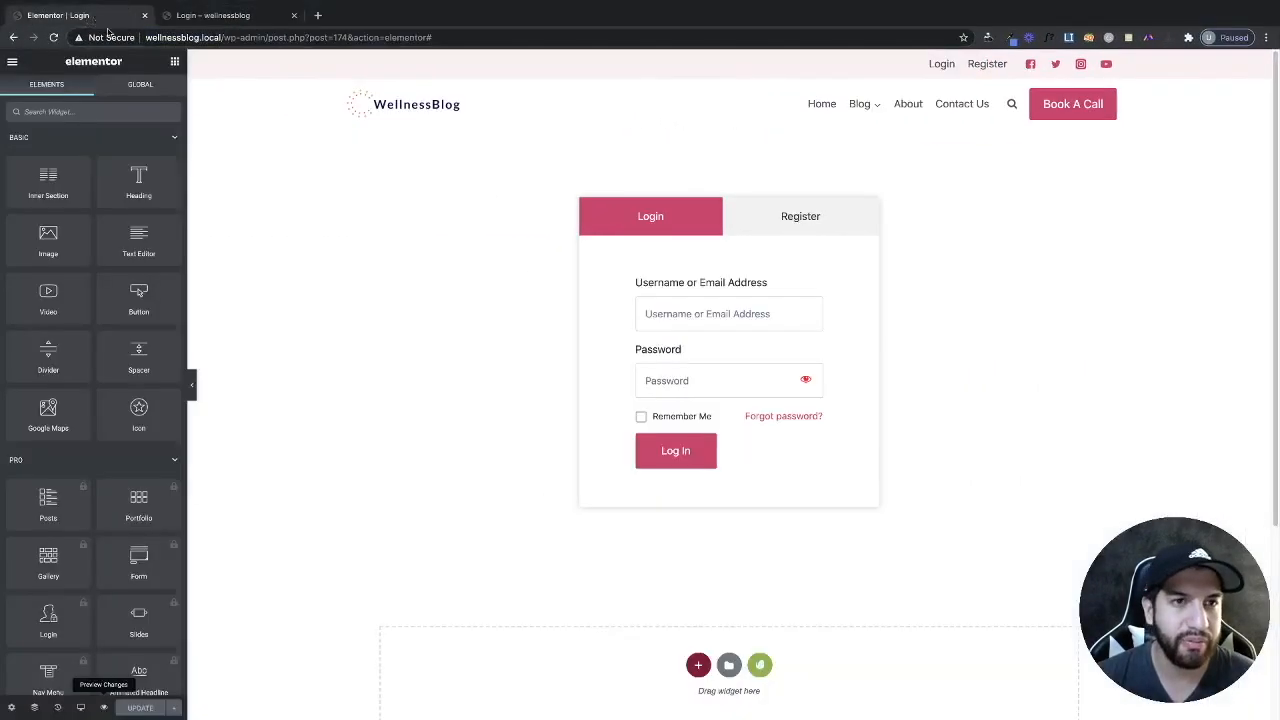
Exit the editor to the dashboard and edit the Login template from Templates > Saved Templates.
left_click(11, 63)
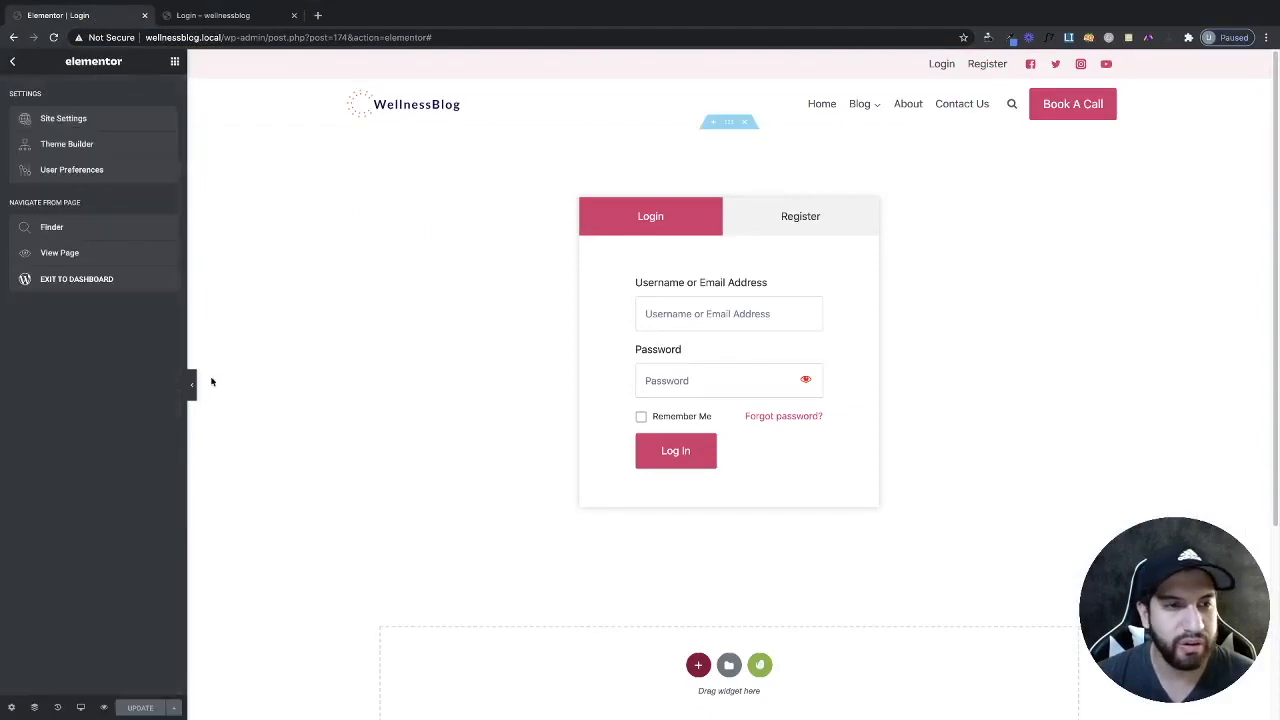
left_click(90, 284)
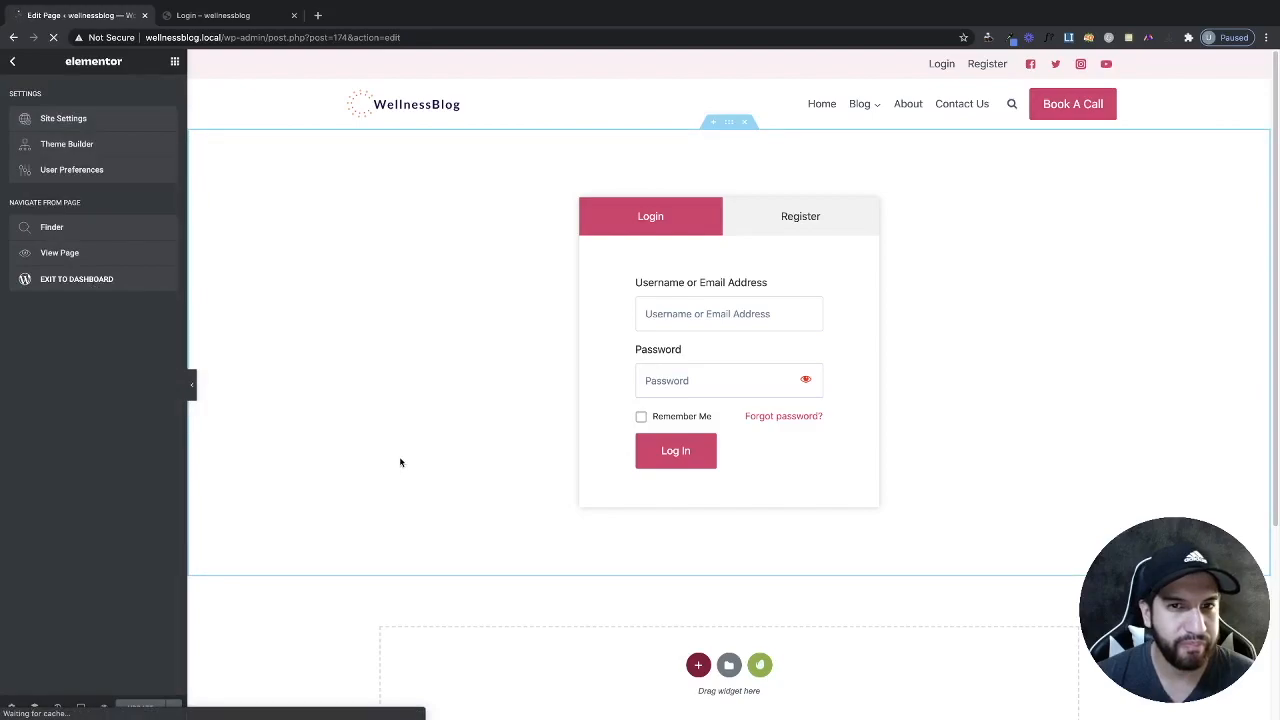
left_click(18, 68)
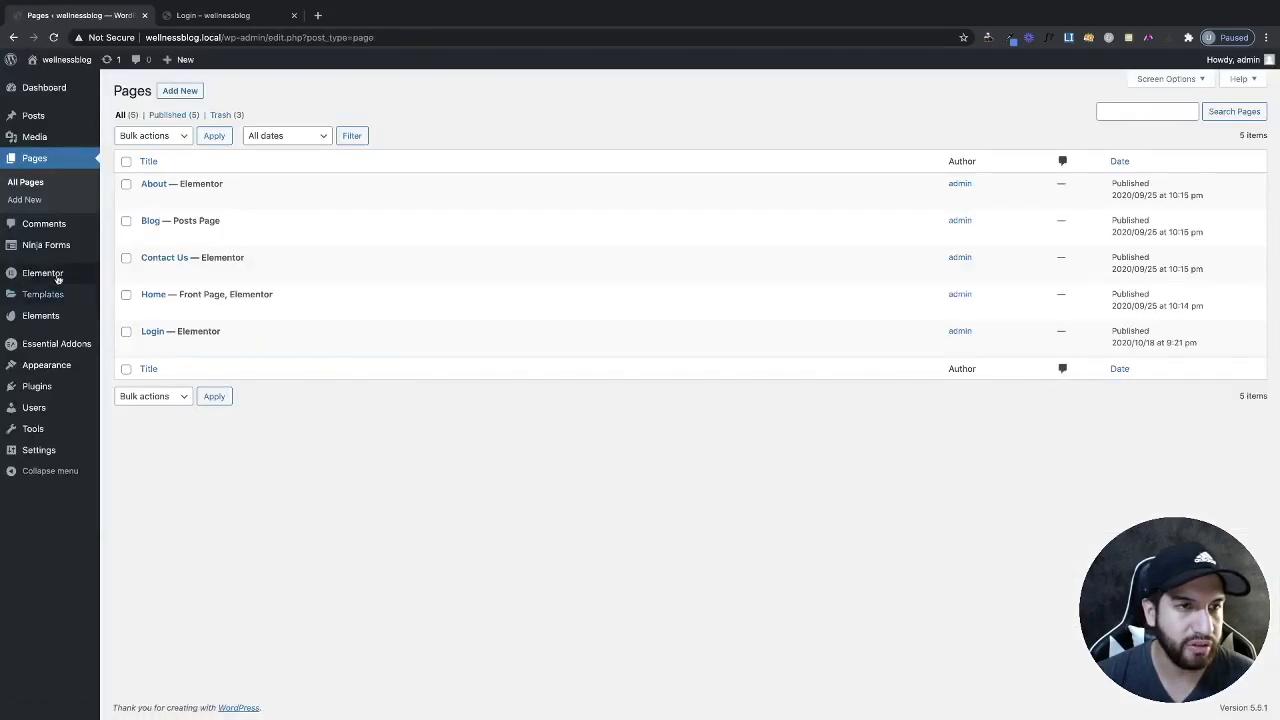
mouse_move(63, 340)
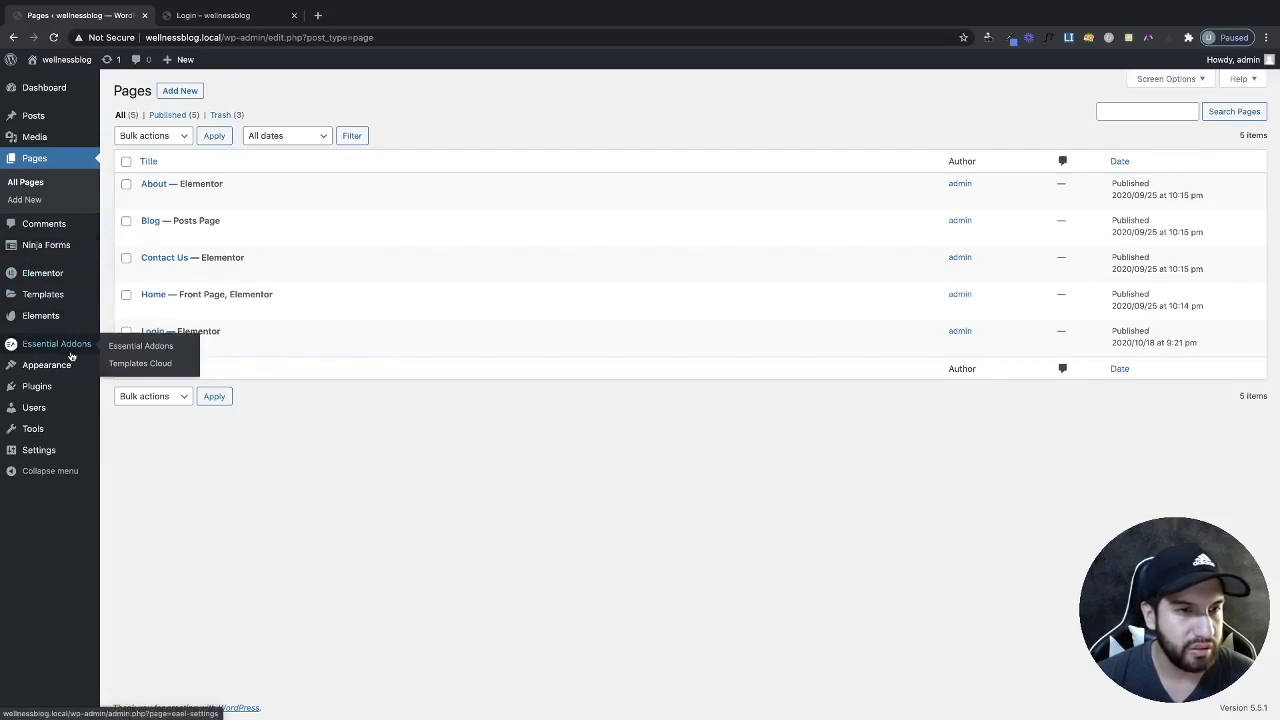
mouse_move(74, 370)
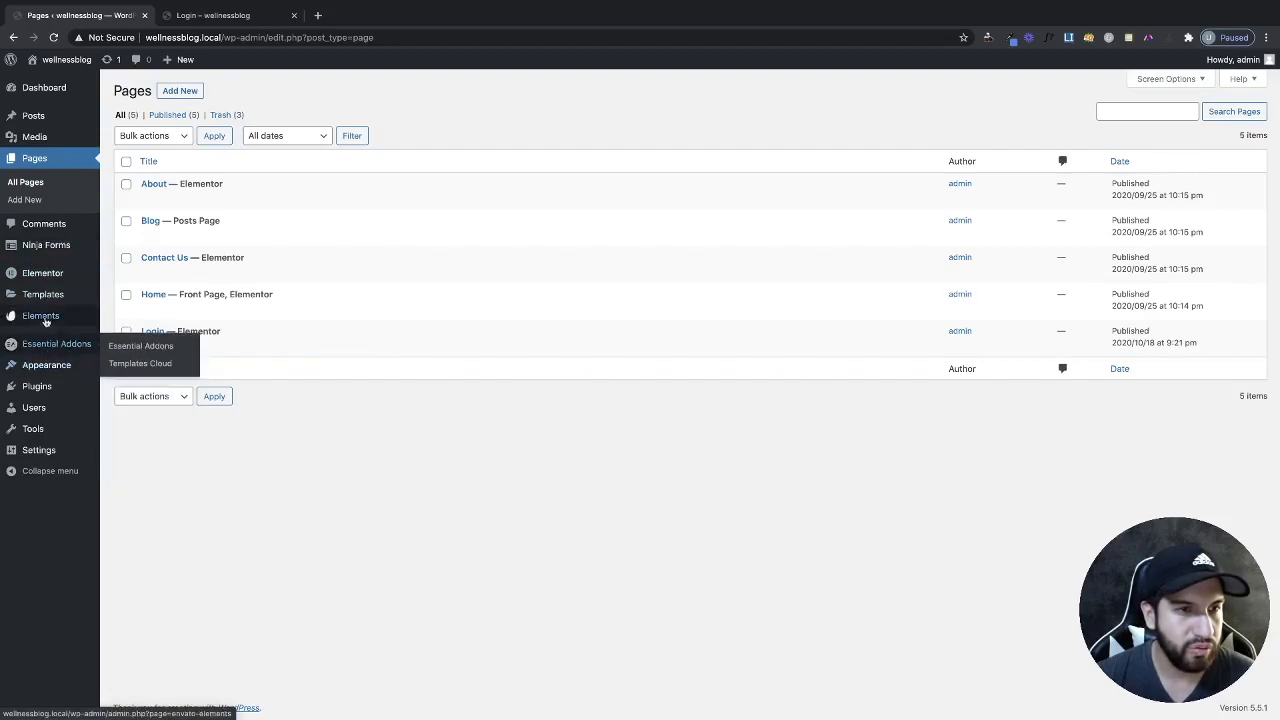
left_click(71, 298)
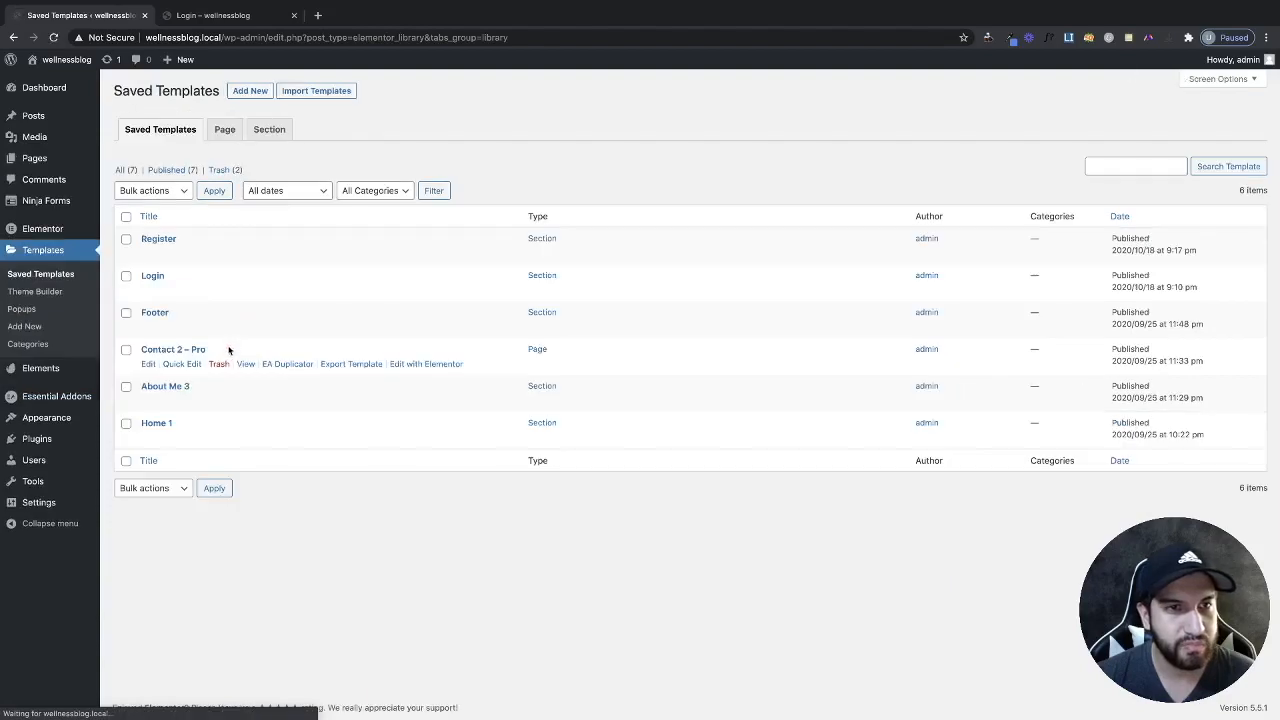
left_click(427, 290)
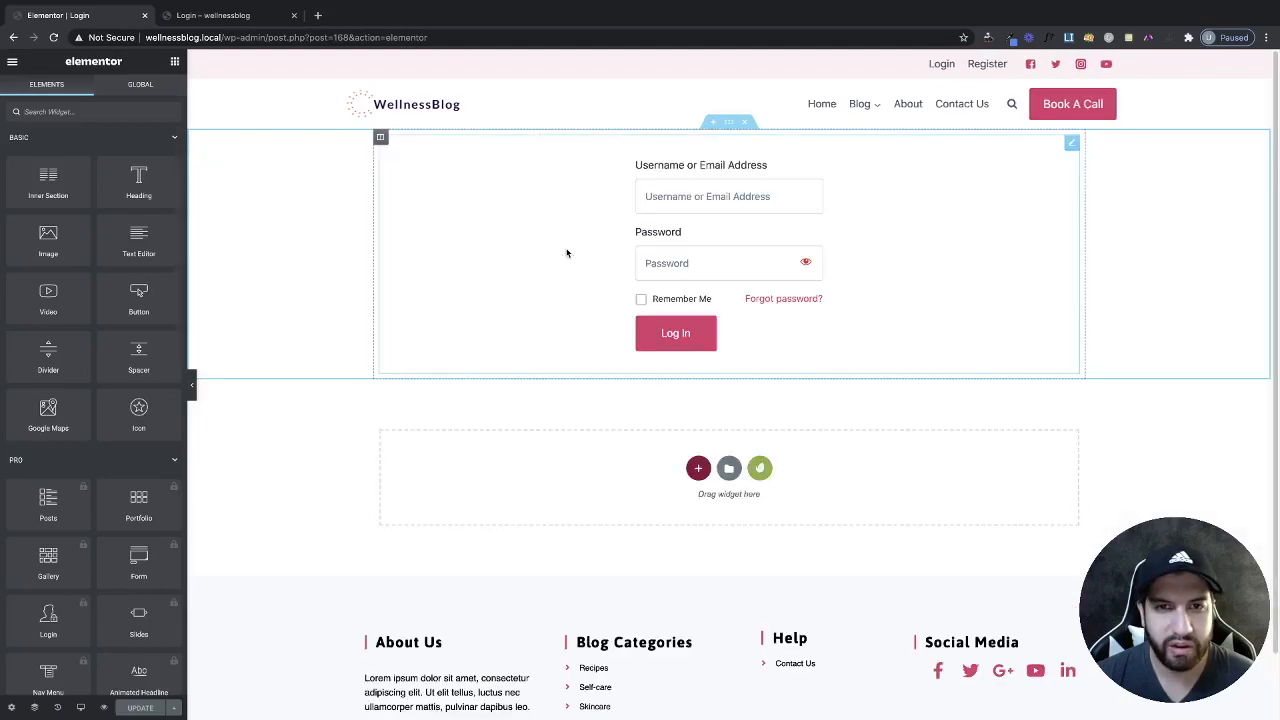
Preview the Login template on Mobile and open the login form widget's Form wrapper style settings.
left_click(550, 258)
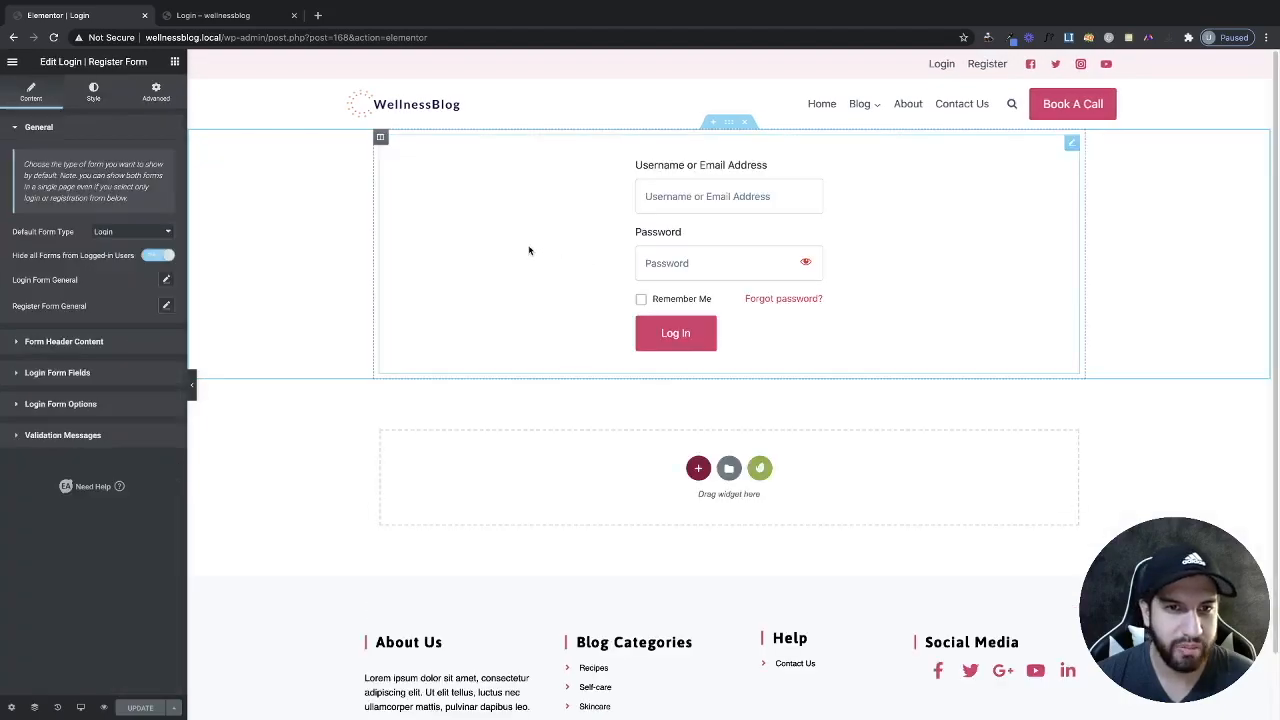
left_click(87, 97)
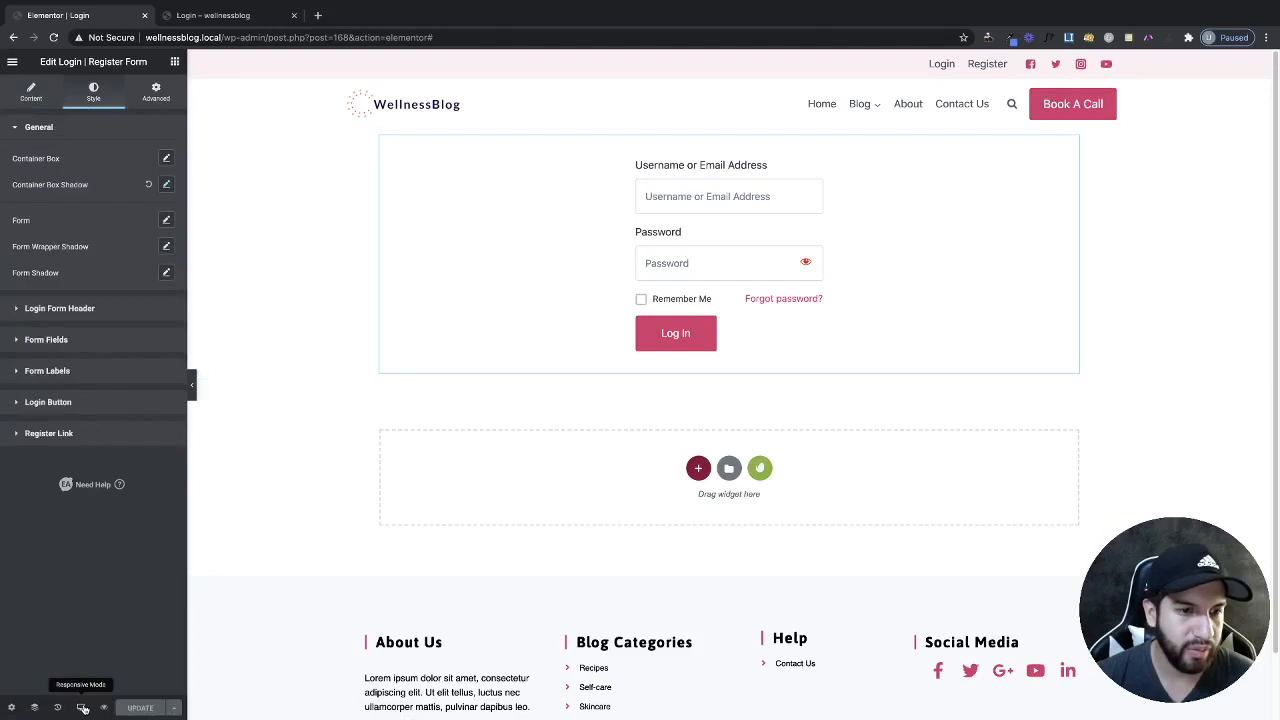
left_click(83, 708)
left_click(108, 676)
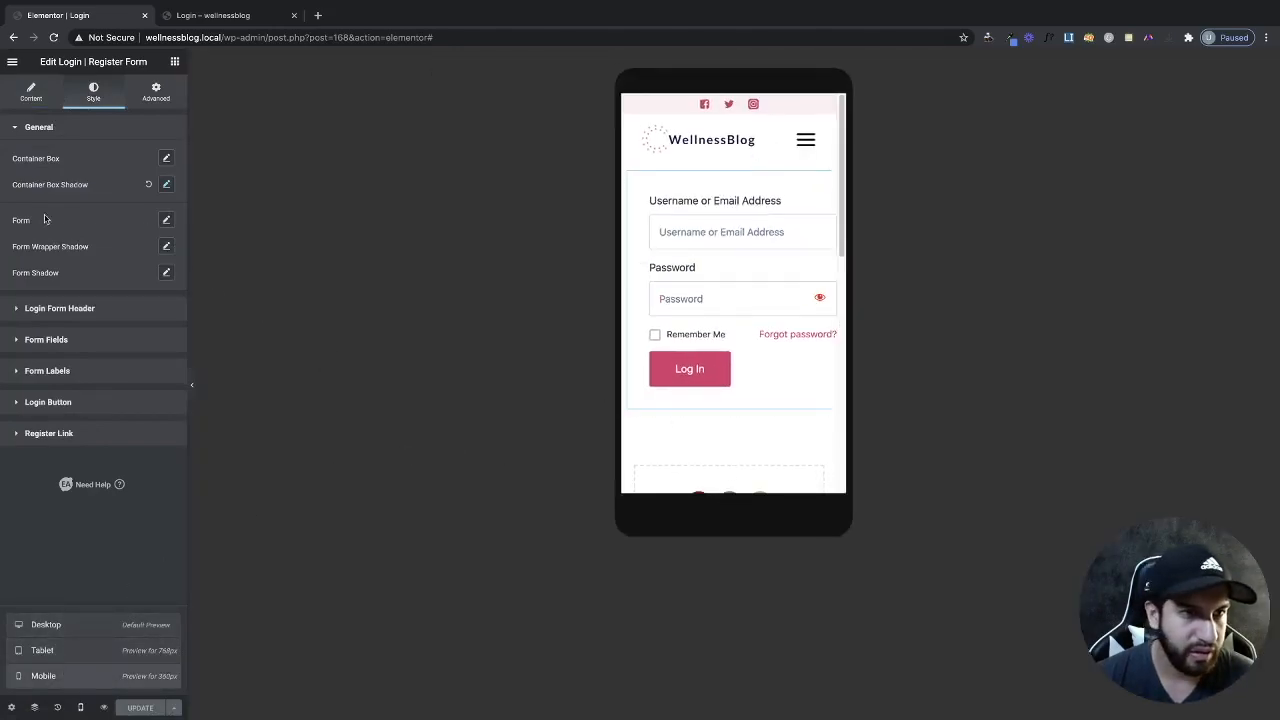
left_click(166, 221)
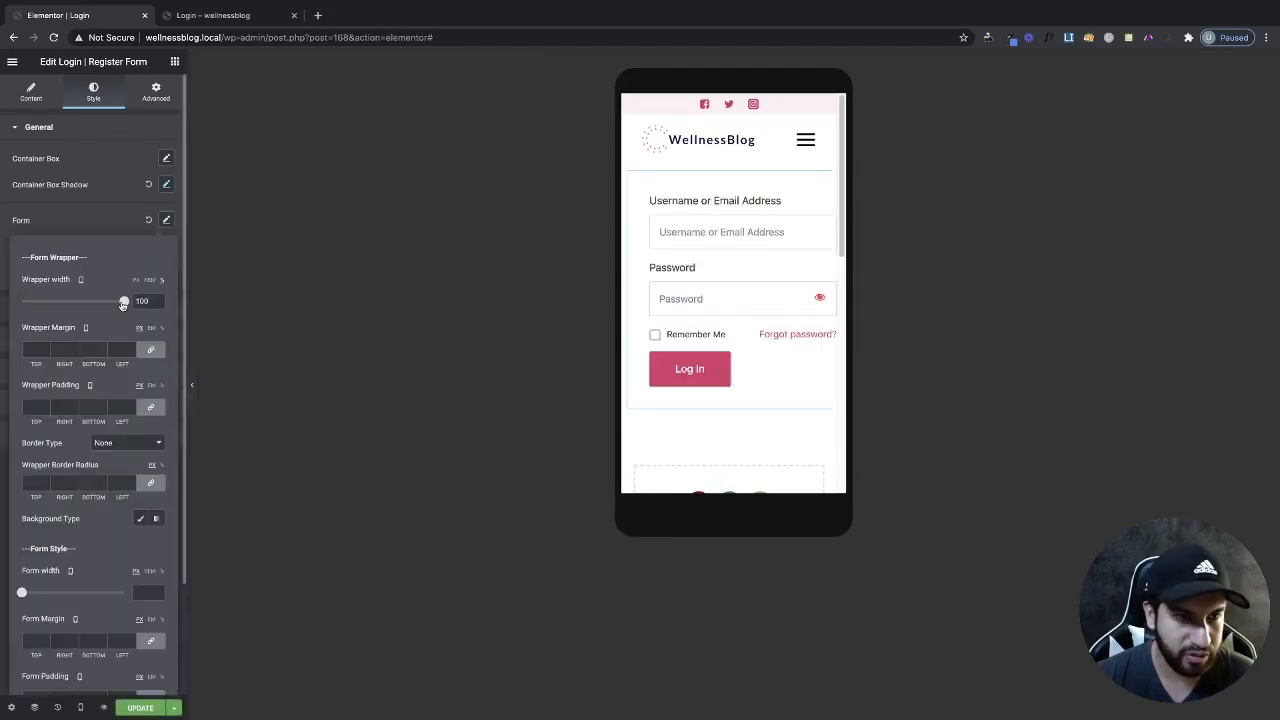
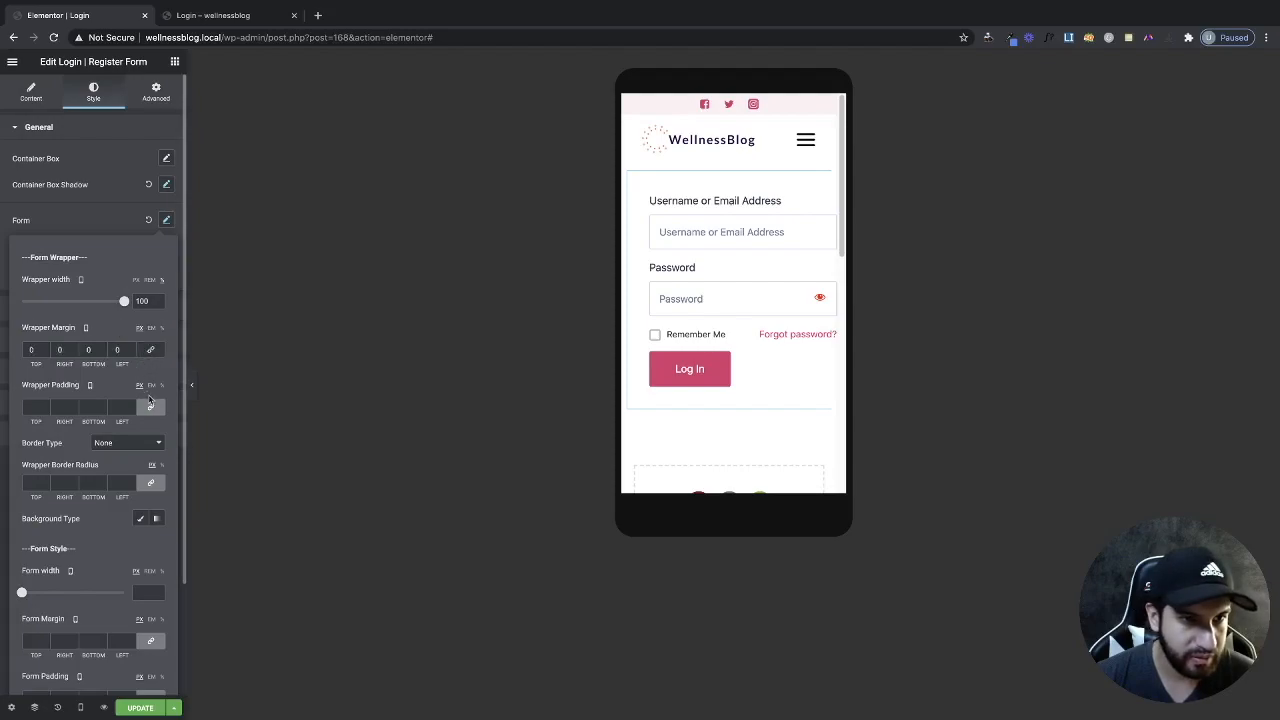
Unlink the mobile form wrapper padding and set the left side to 20.
left_click(151, 410)
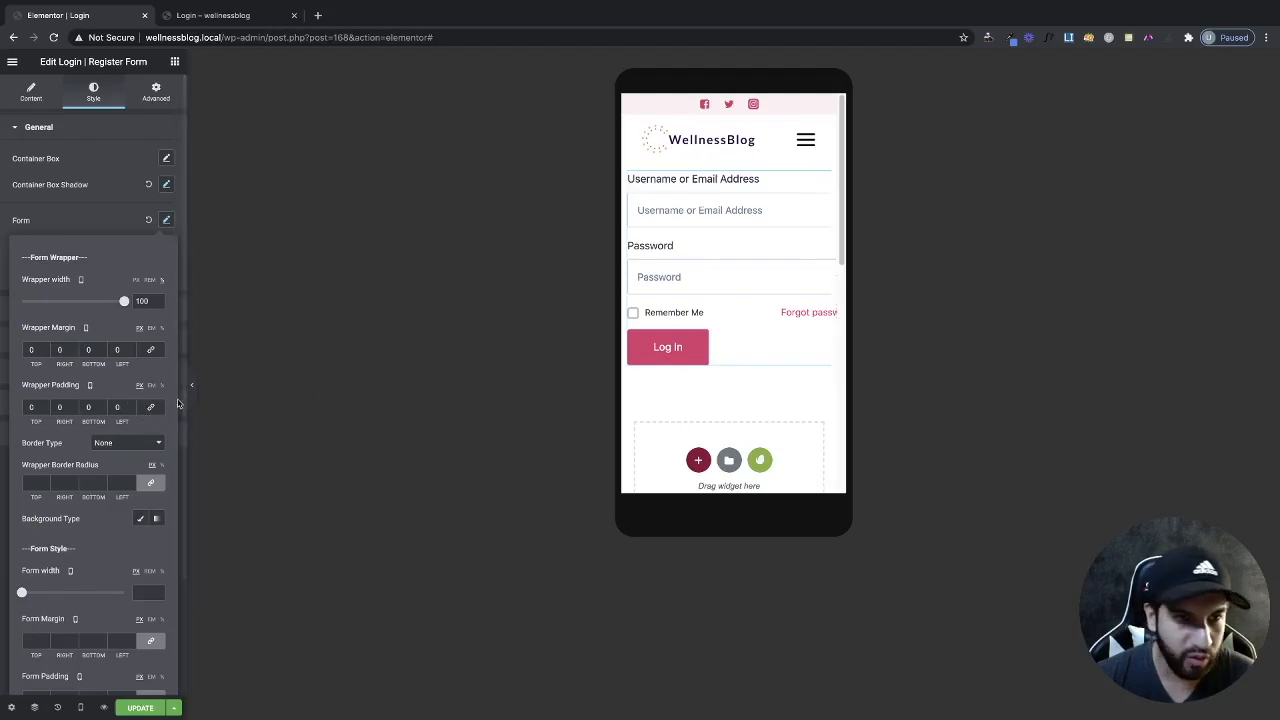
triple_click(131, 406)
triple_click(131, 406)
triple_click(131, 406)
double_click(131, 406)
left_click(131, 406)
left_click(131, 406)
double_click(131, 406)
left_click(131, 406)
double_click(131, 406)
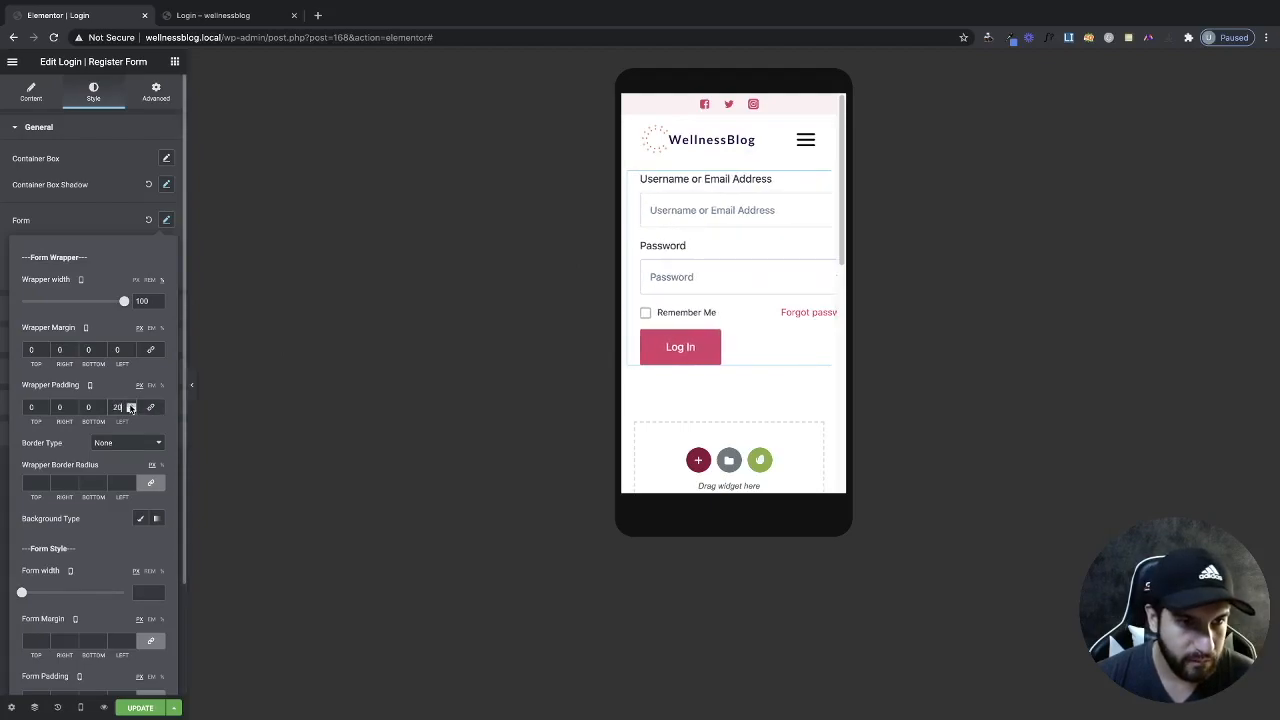
Set the mobile form wrapper's right padding to 56.
left_click(73, 405)
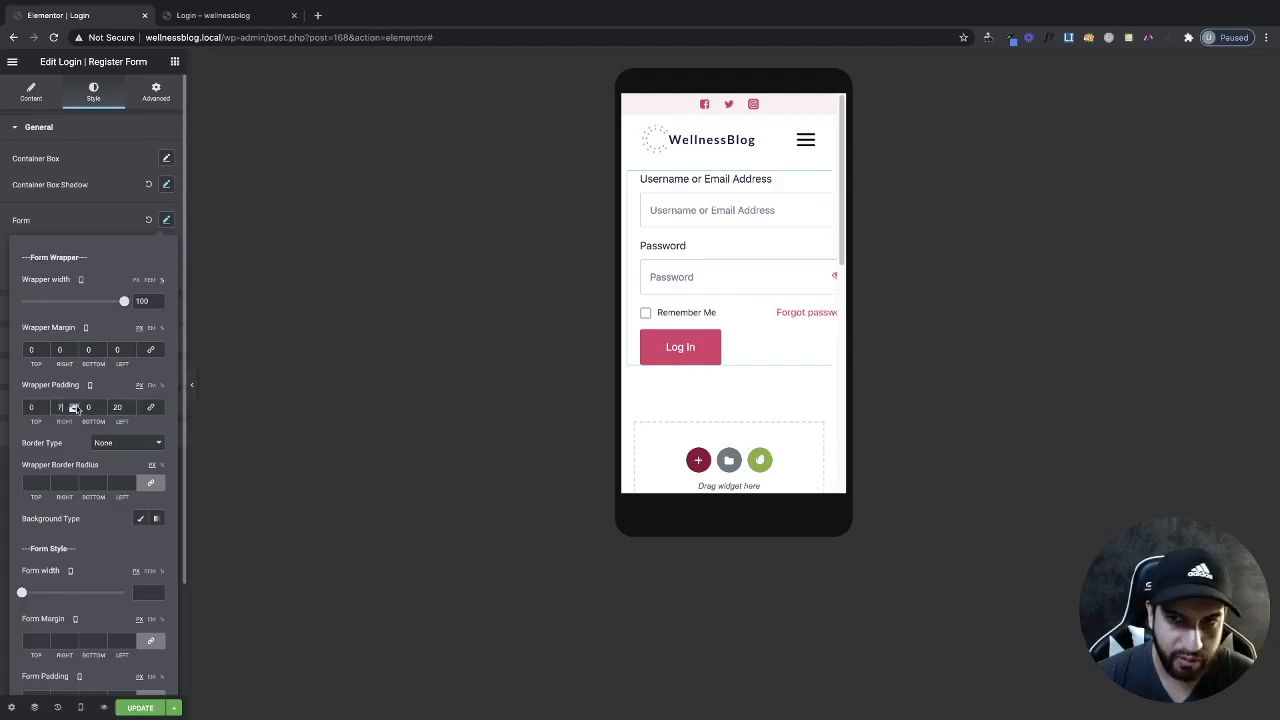
left_click_drag(74, 407, 74, 407)
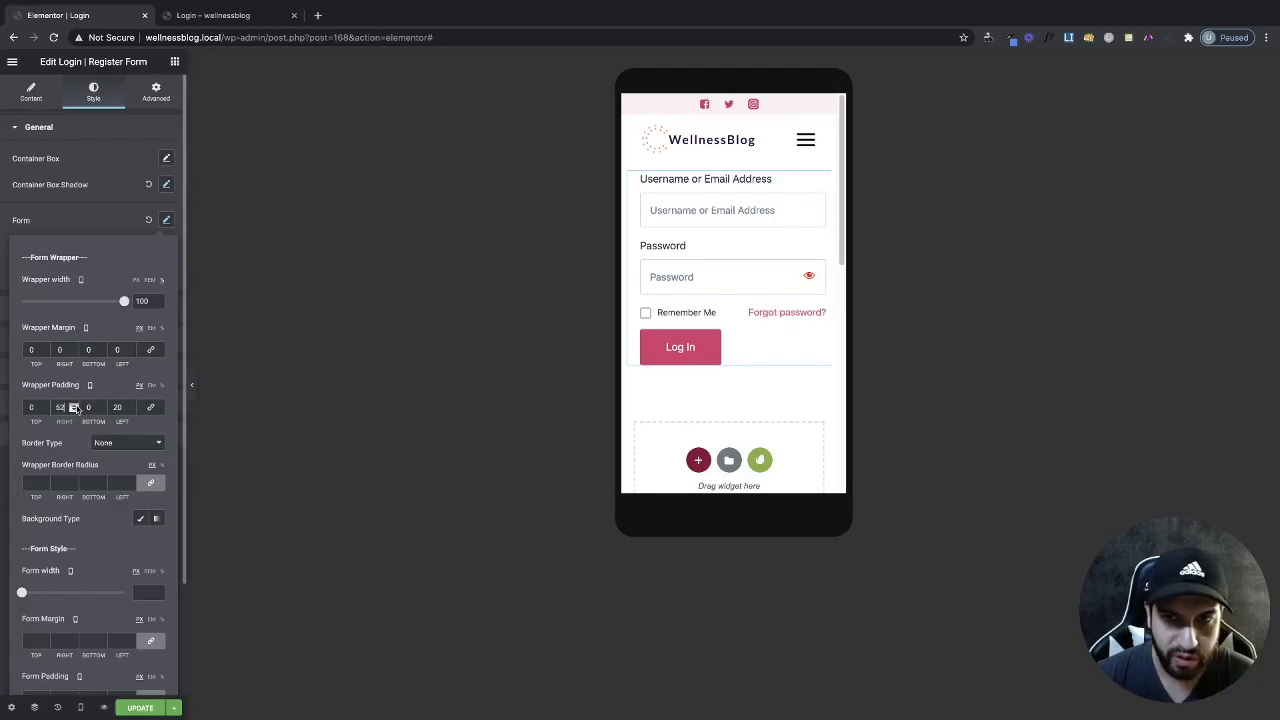
left_click(78, 407)
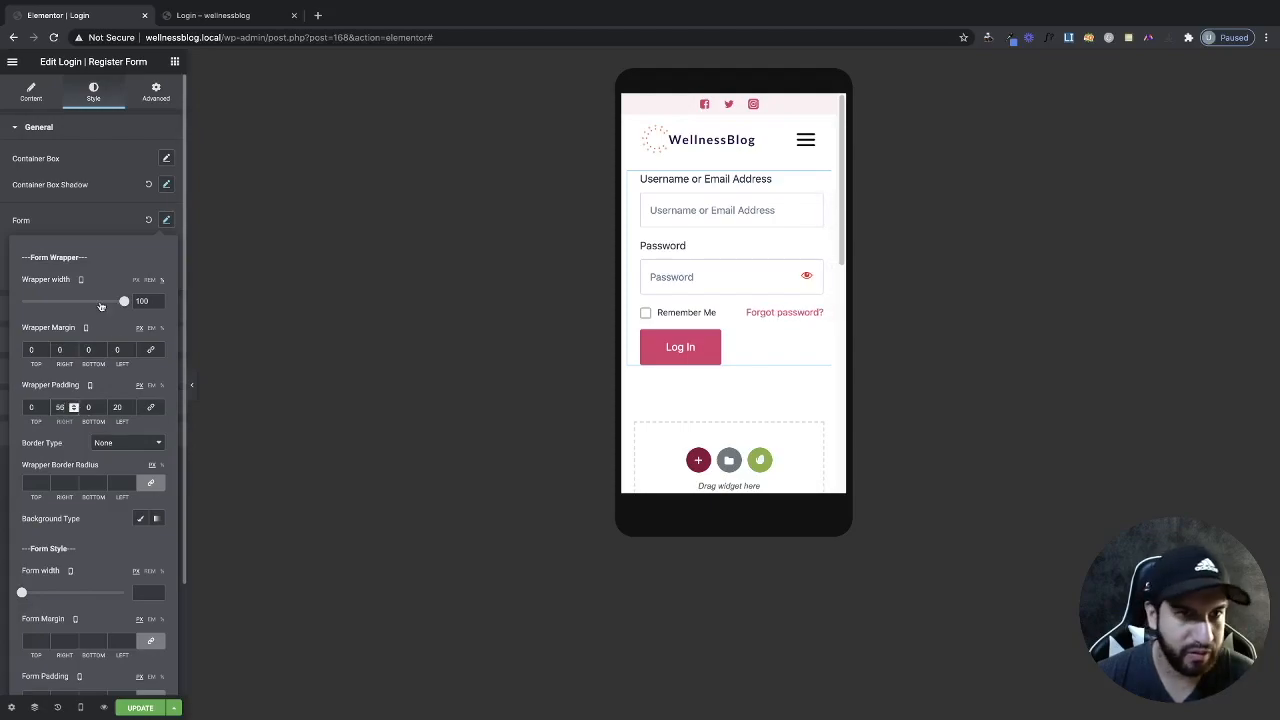
left_click(73, 219)
In desktop view, widen the form wrapper width to 100 and save the page.
left_click(80, 707)
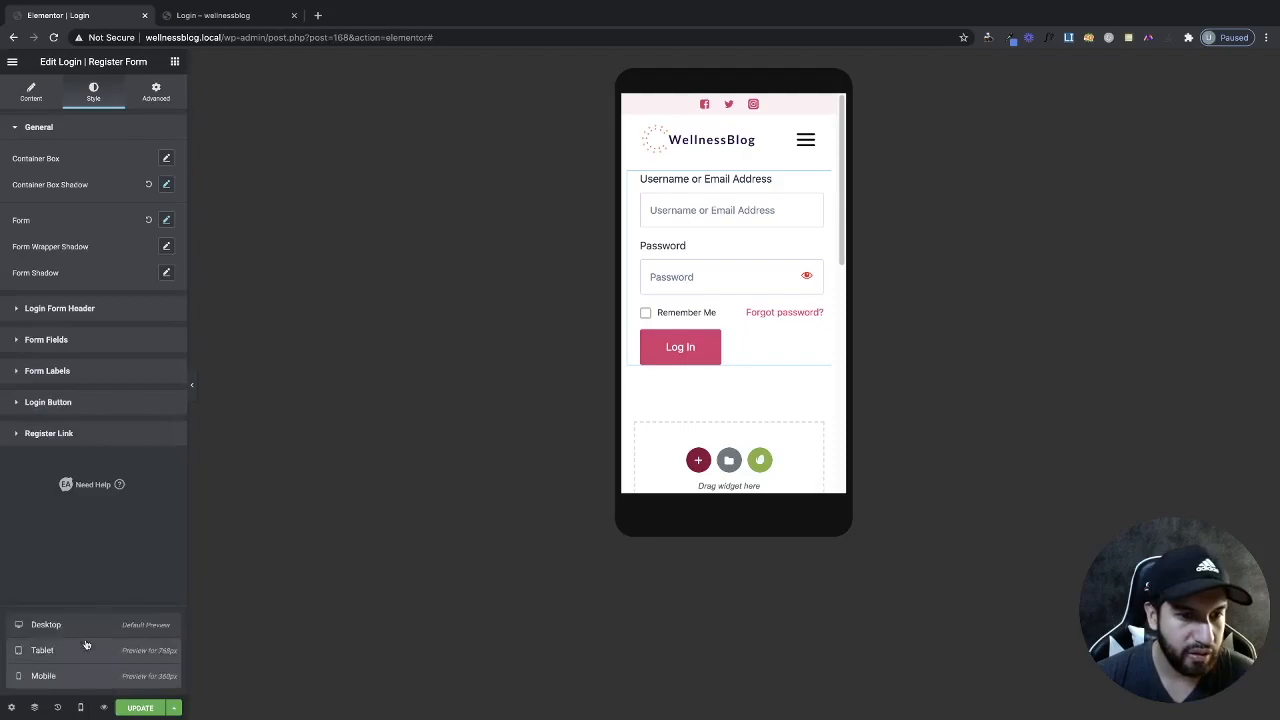
left_click(88, 624)
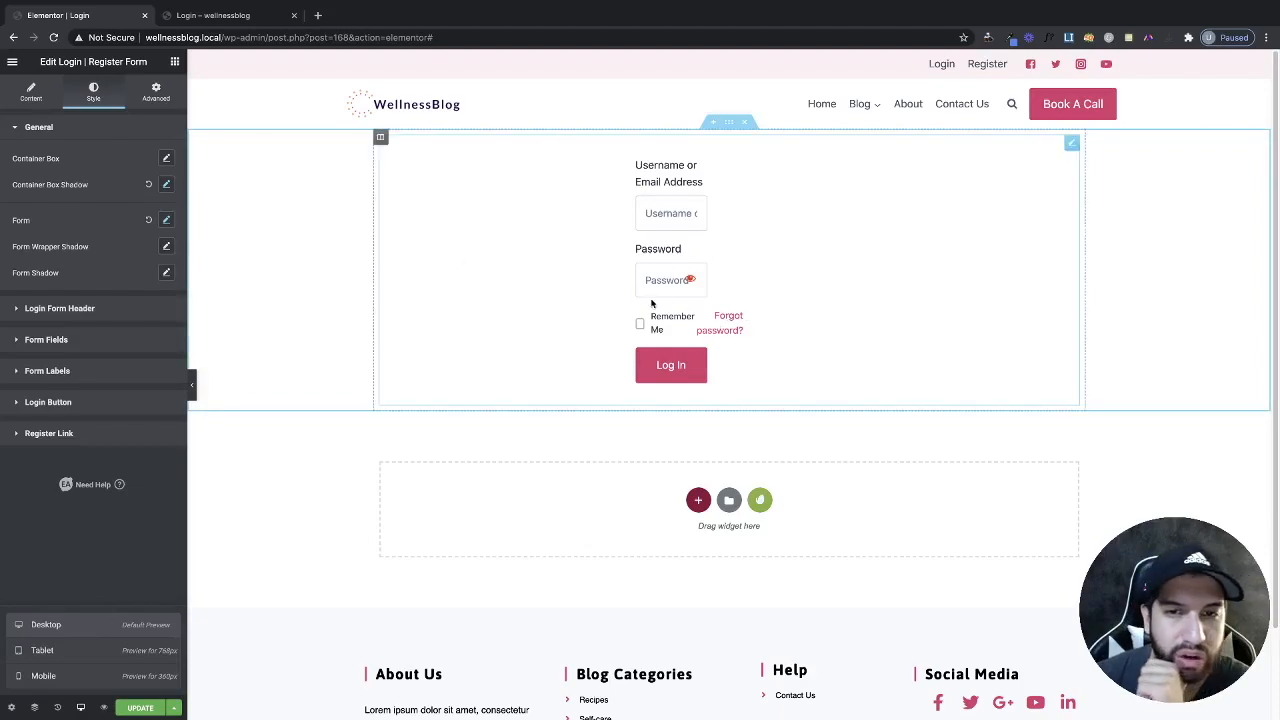
left_click(166, 221)
left_click_drag(73, 303, 126, 316)
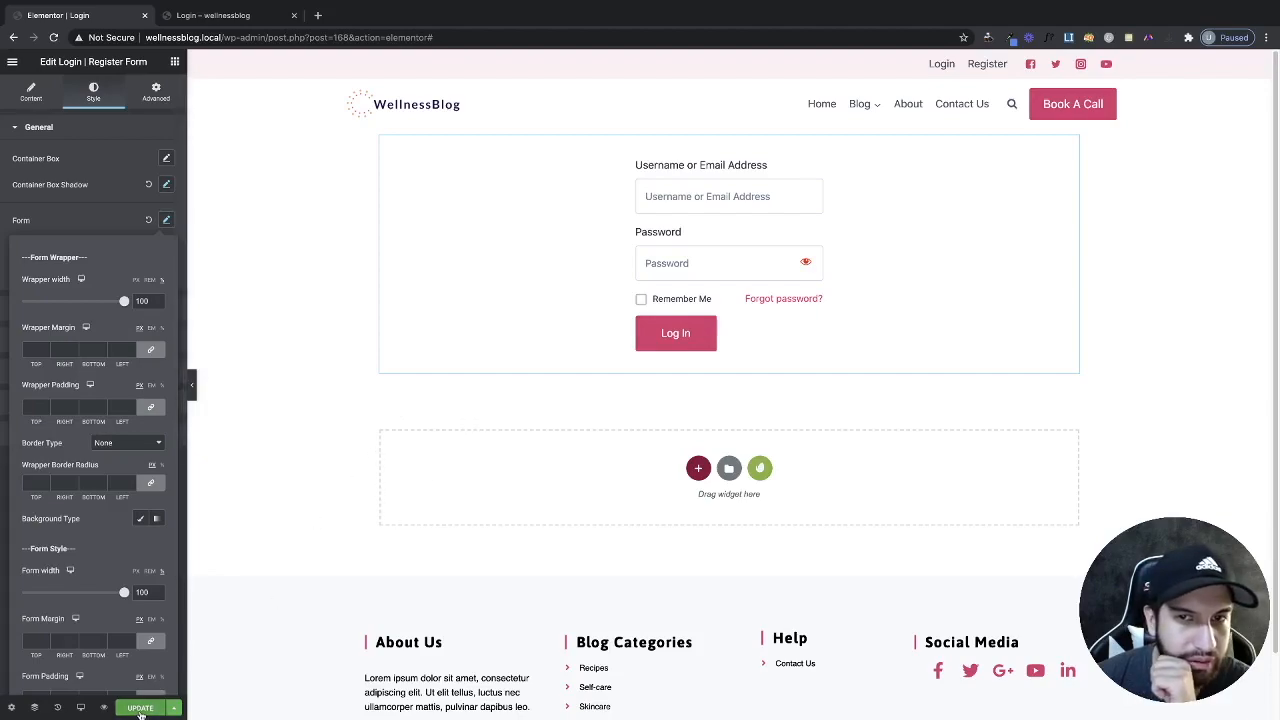
left_click(142, 711)
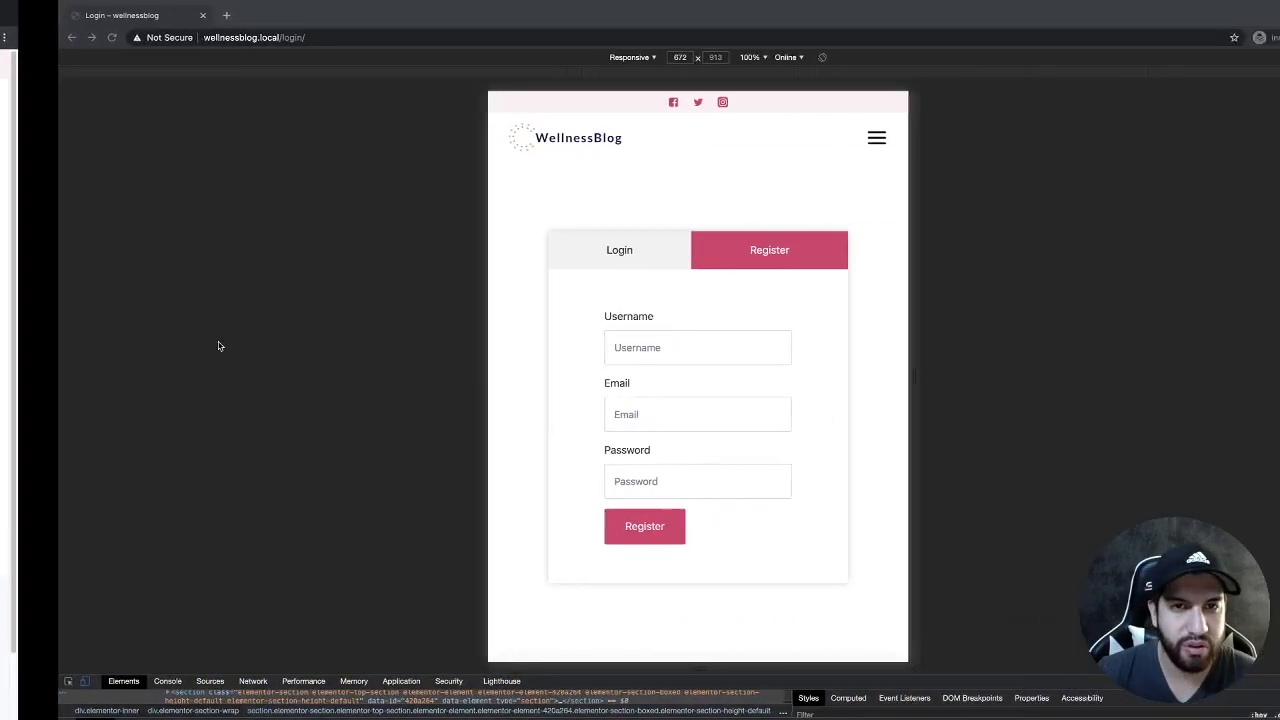
Reload the live Login page in the incognito window and check it at about 414 px wide.
left_click(223, 37)
key("Return")
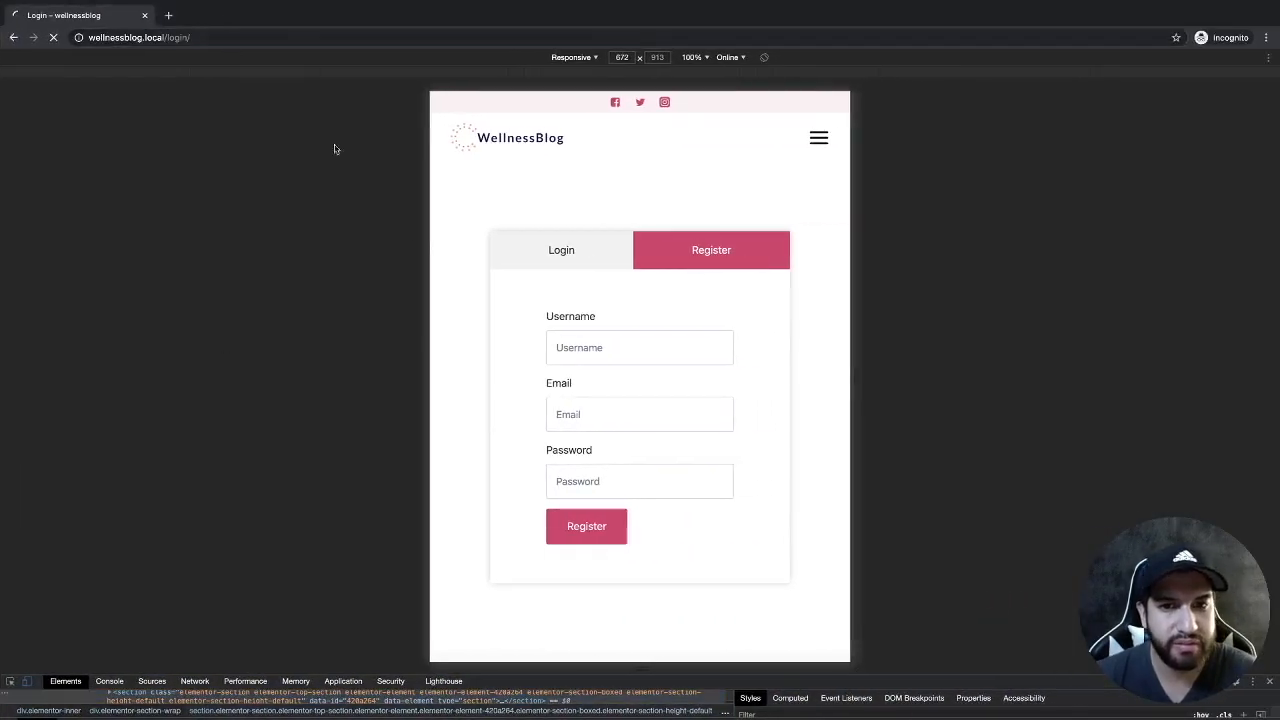
left_click(290, 31)
key("Return")
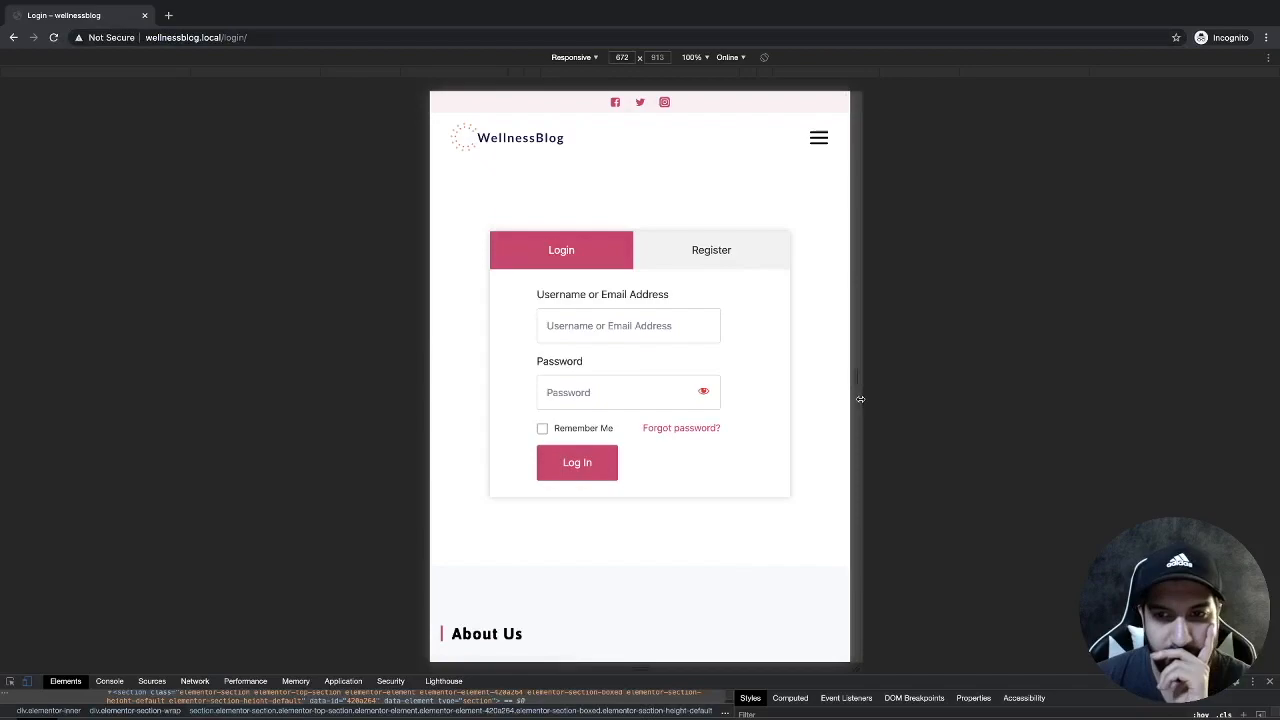
left_click_drag(865, 401, 780, 392)
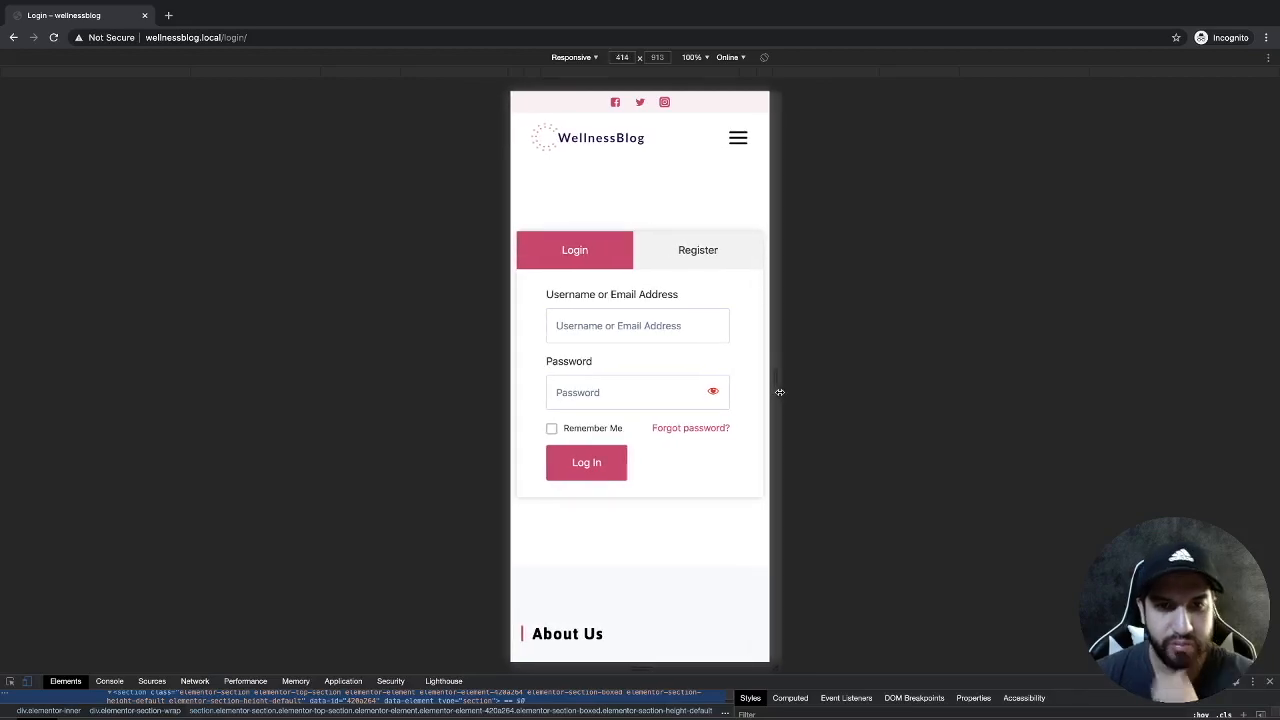
key("ctrl+Left")
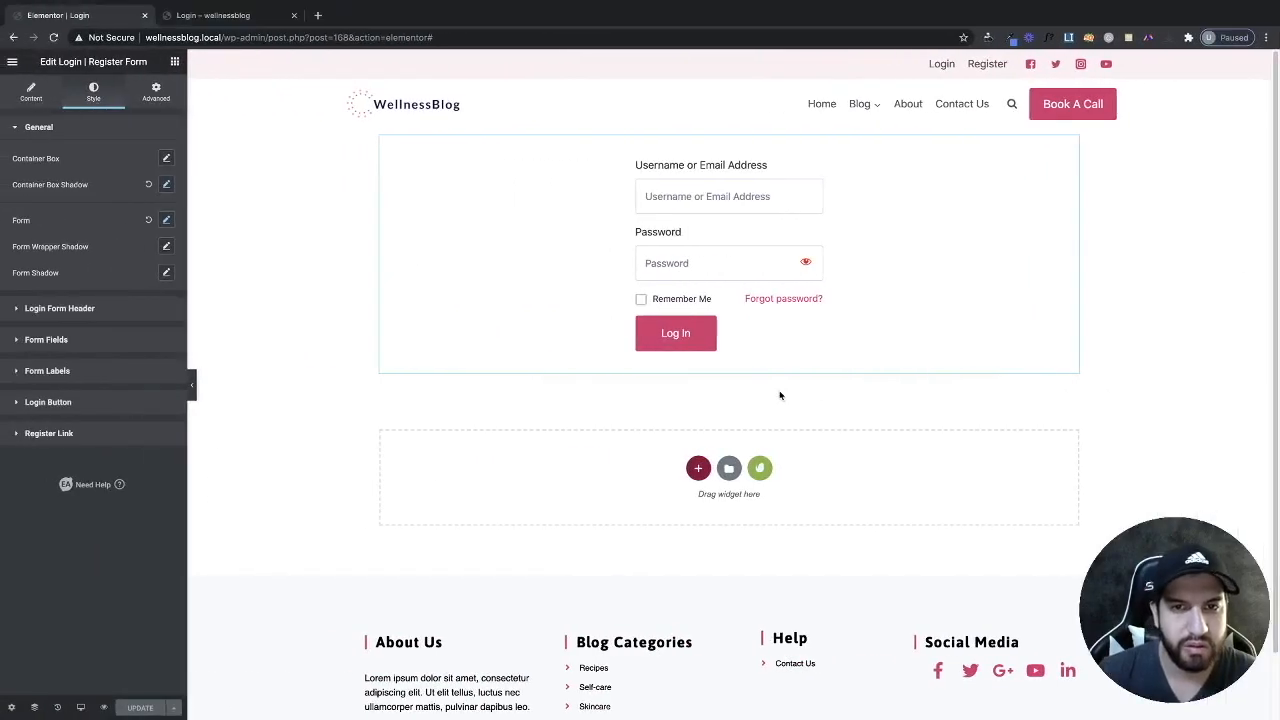
In tablet view, set the form wrapper width to 100.
key("ctrl+Right")
key("ctrl+Left")
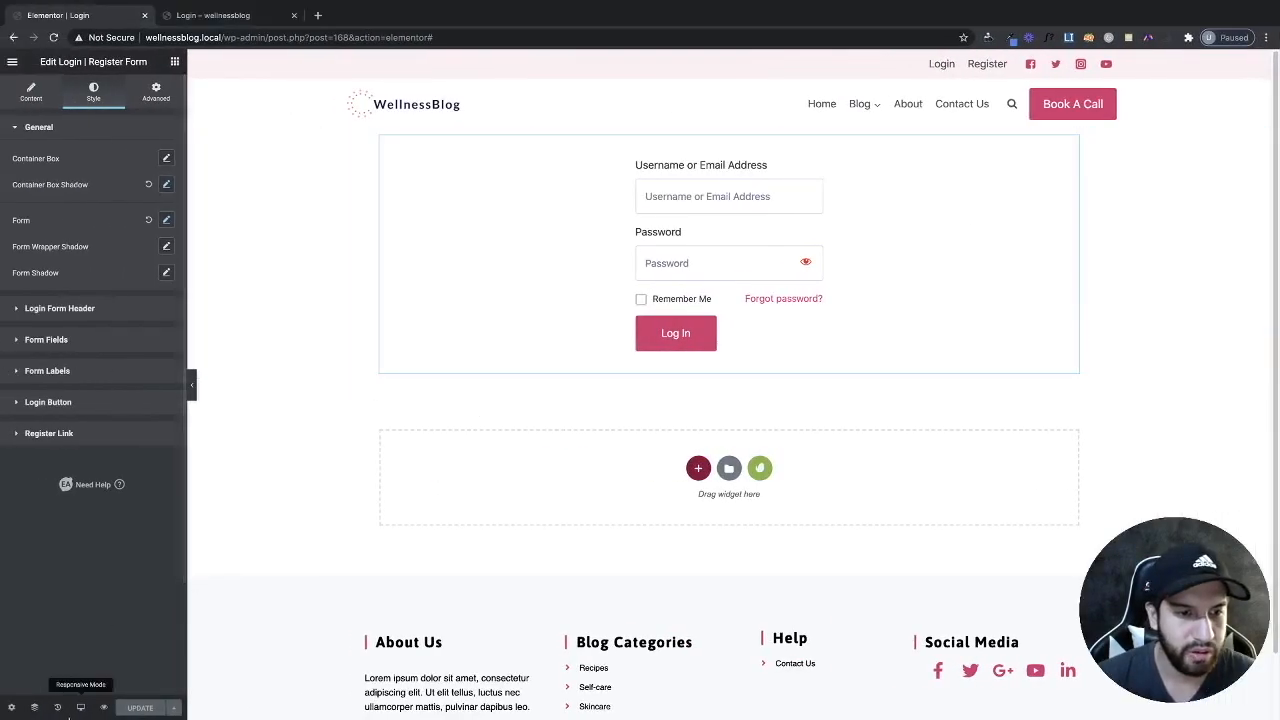
left_click(80, 707)
left_click(80, 650)
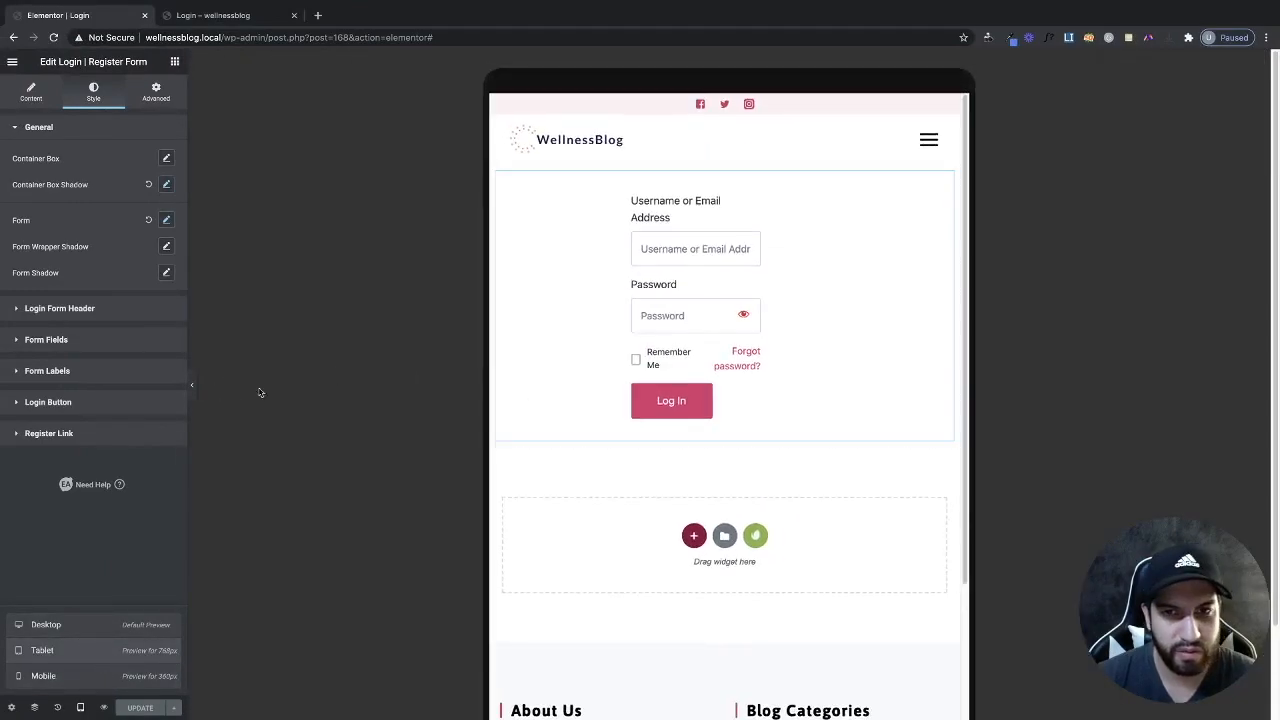
left_click(166, 220)
left_click_drag(96, 303, 146, 305)
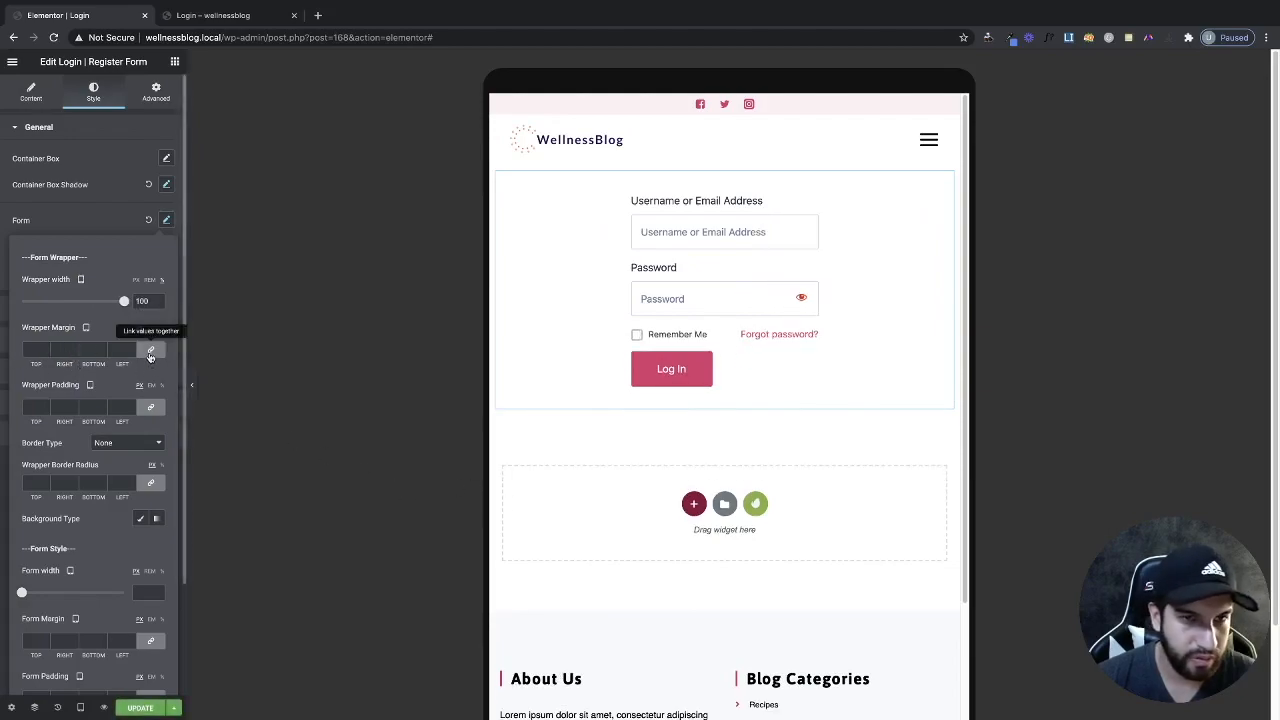
left_click(264, 558)
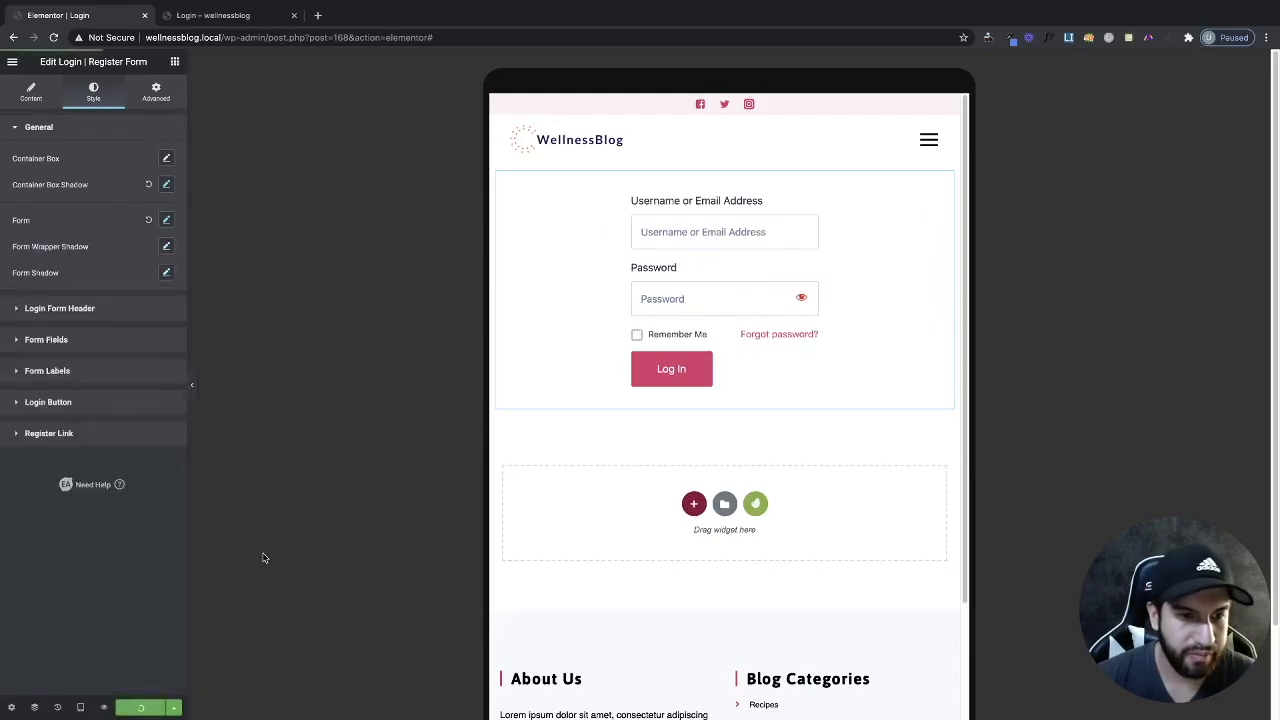
Reload the live Login page in the incognito window.
key("ctrl+Right")
left_click(281, 37)
key("Return")
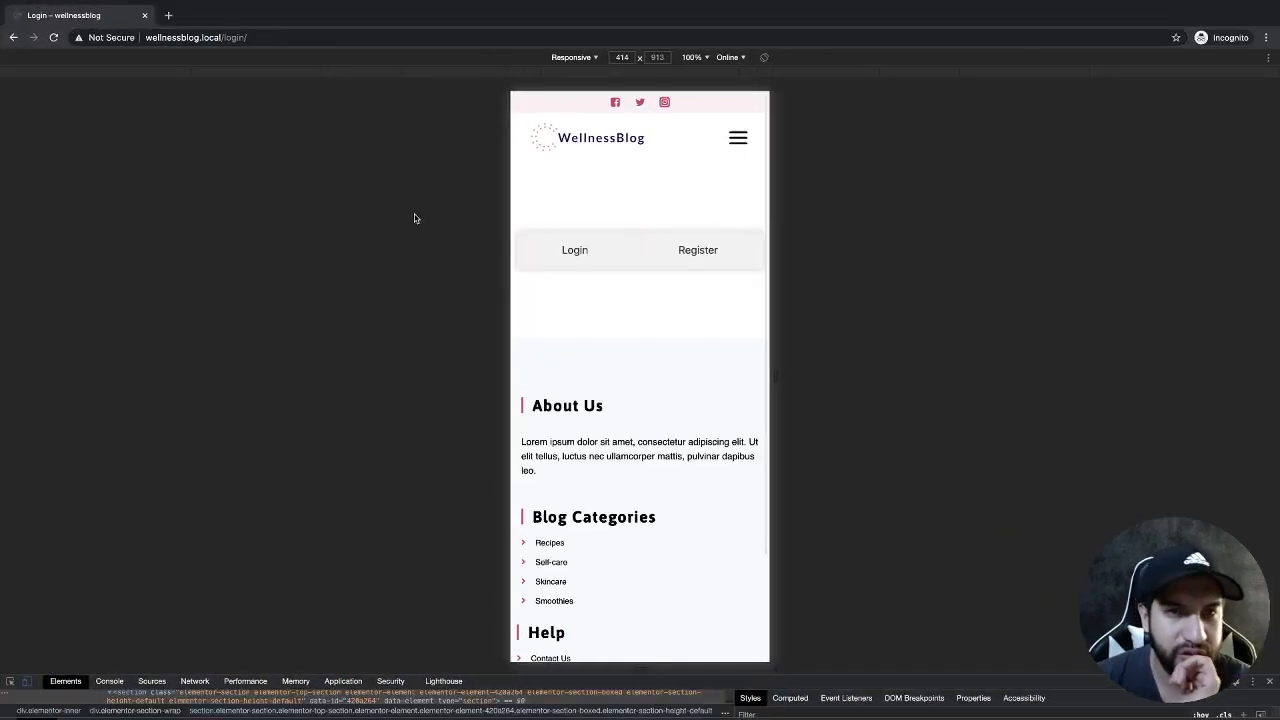
View the published Login page in device mode at 406 px width.
left_click(384, 35)
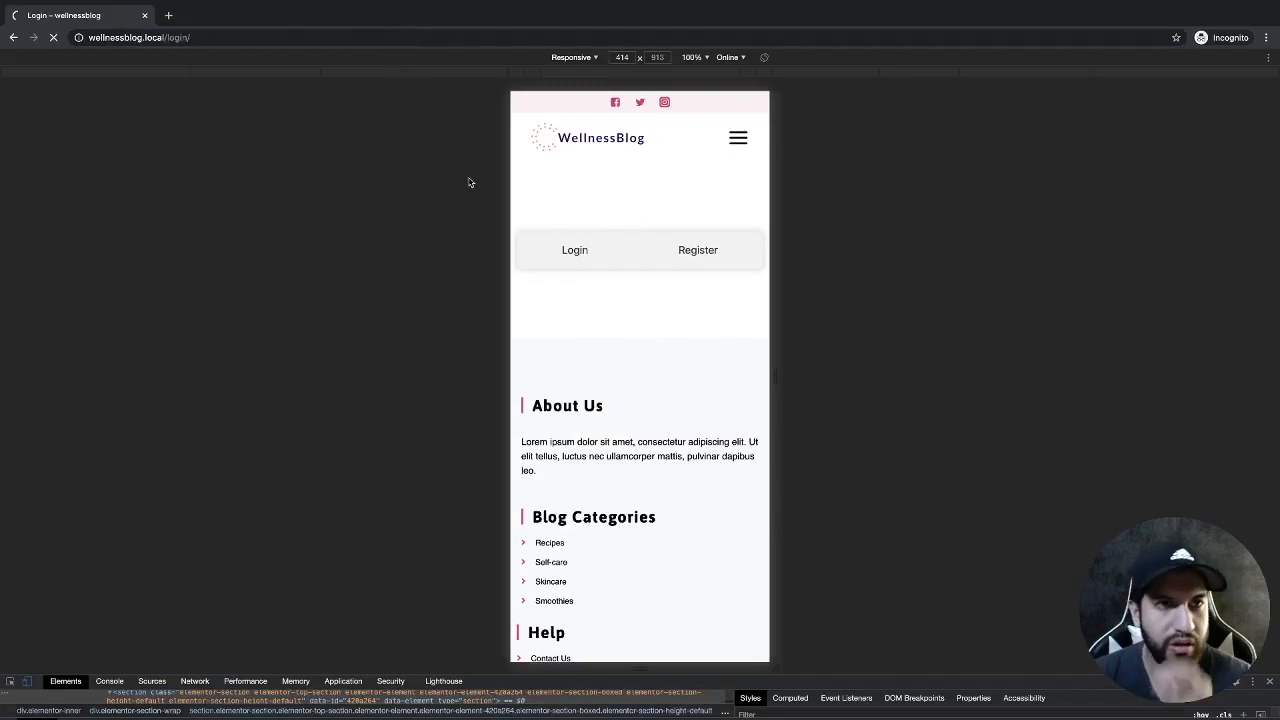
mouse_move(777, 318)
left_mouse_down()
mouse_move(1098, 373)
mouse_move(960, 363)
mouse_move(762, 320)
mouse_move(774, 317)
left_mouse_up()
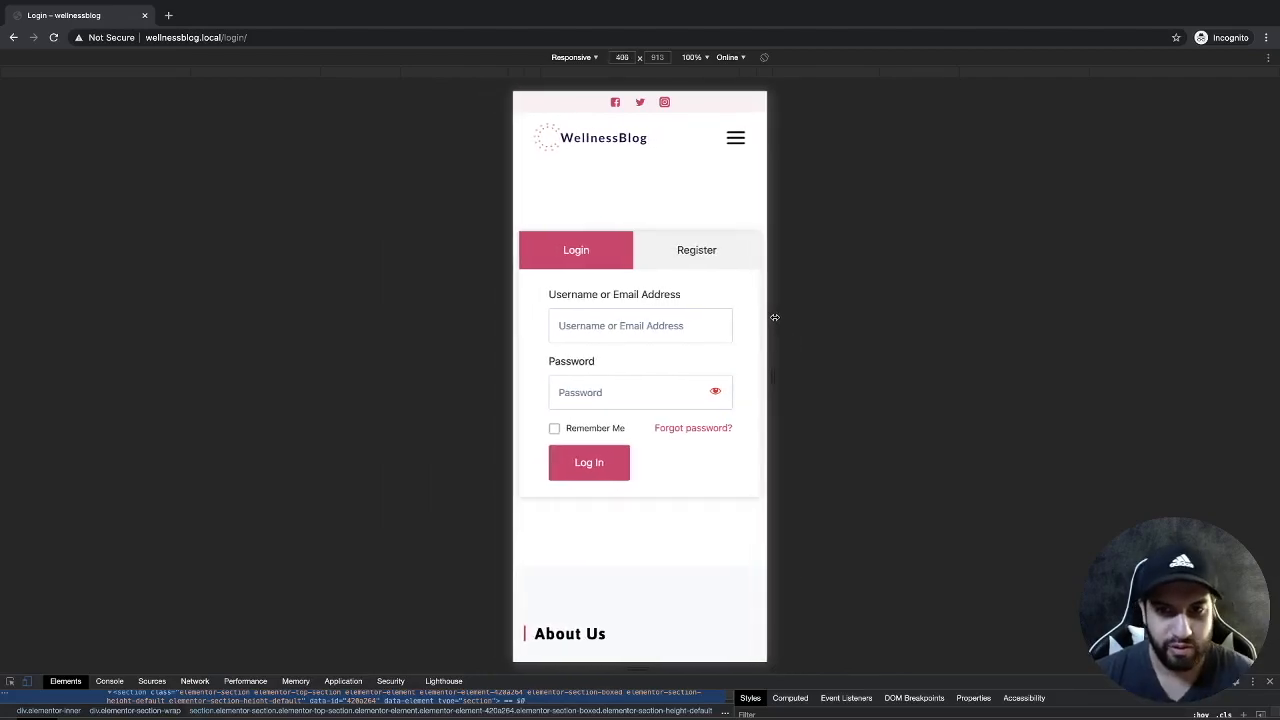
In mobile view, change the form wrapper's left padding from 20 to 0 and save.
key("ctrl+Left")
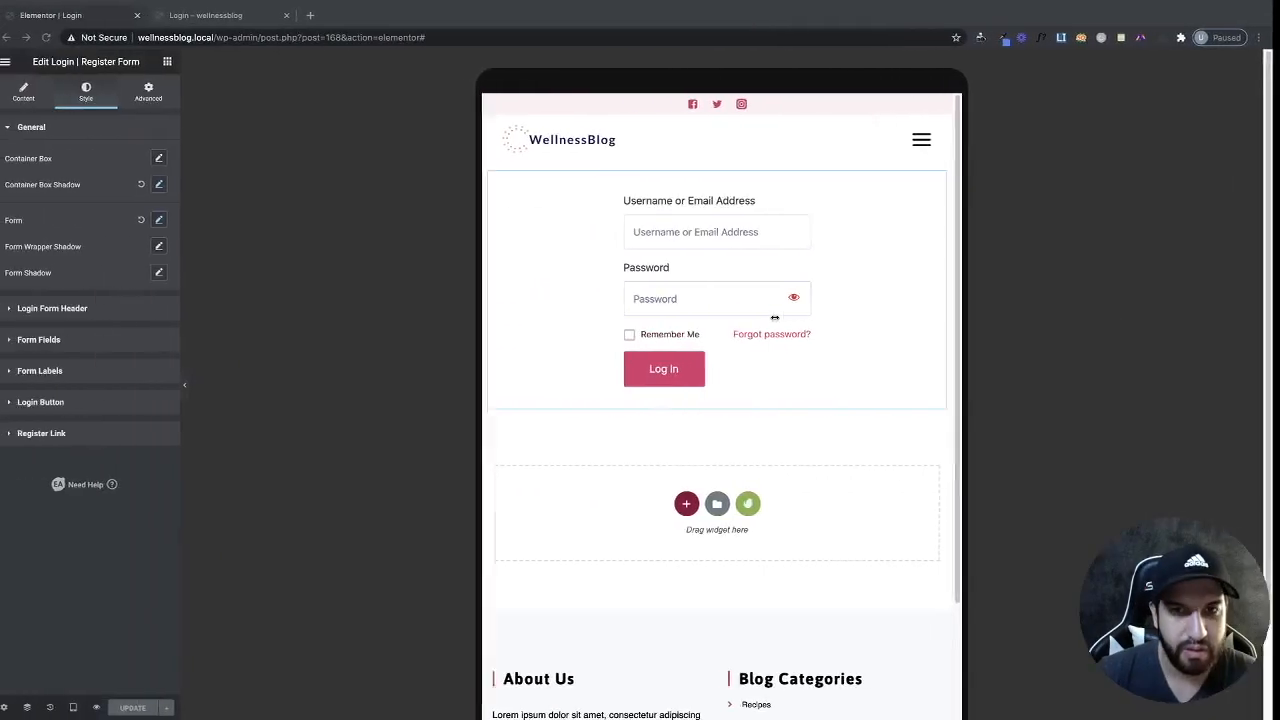
left_click(80, 707)
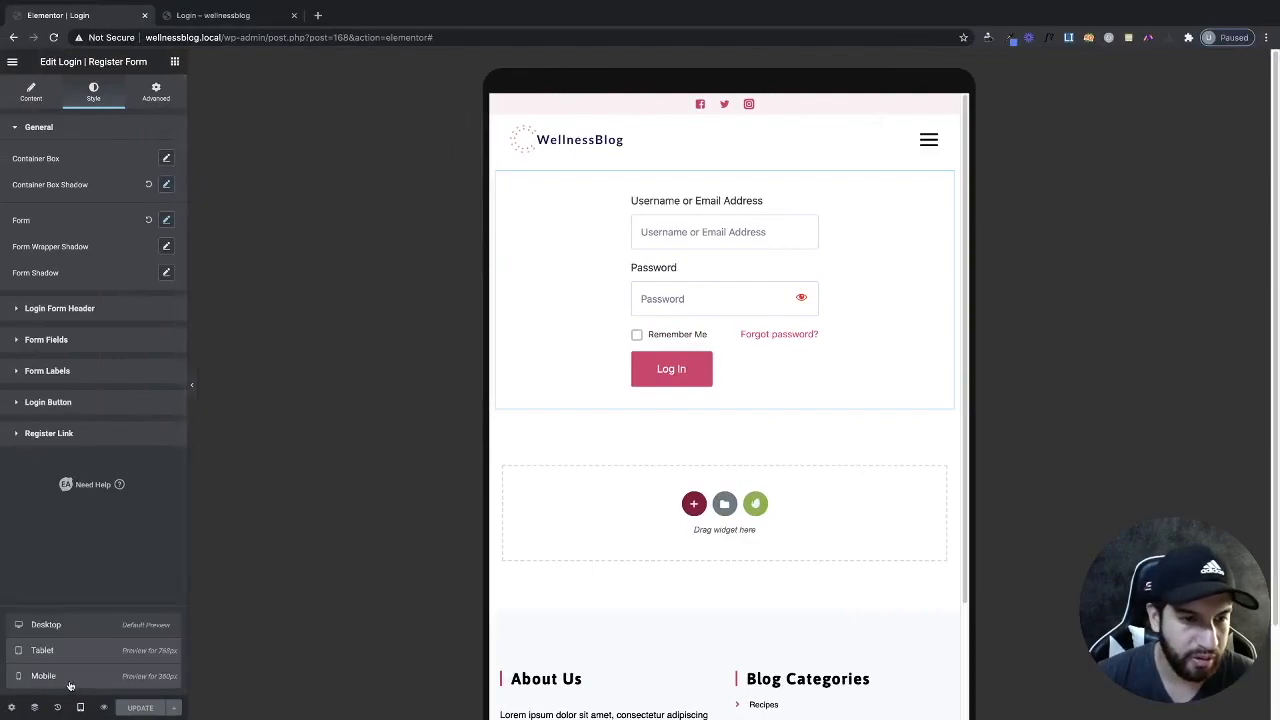
left_click(60, 676)
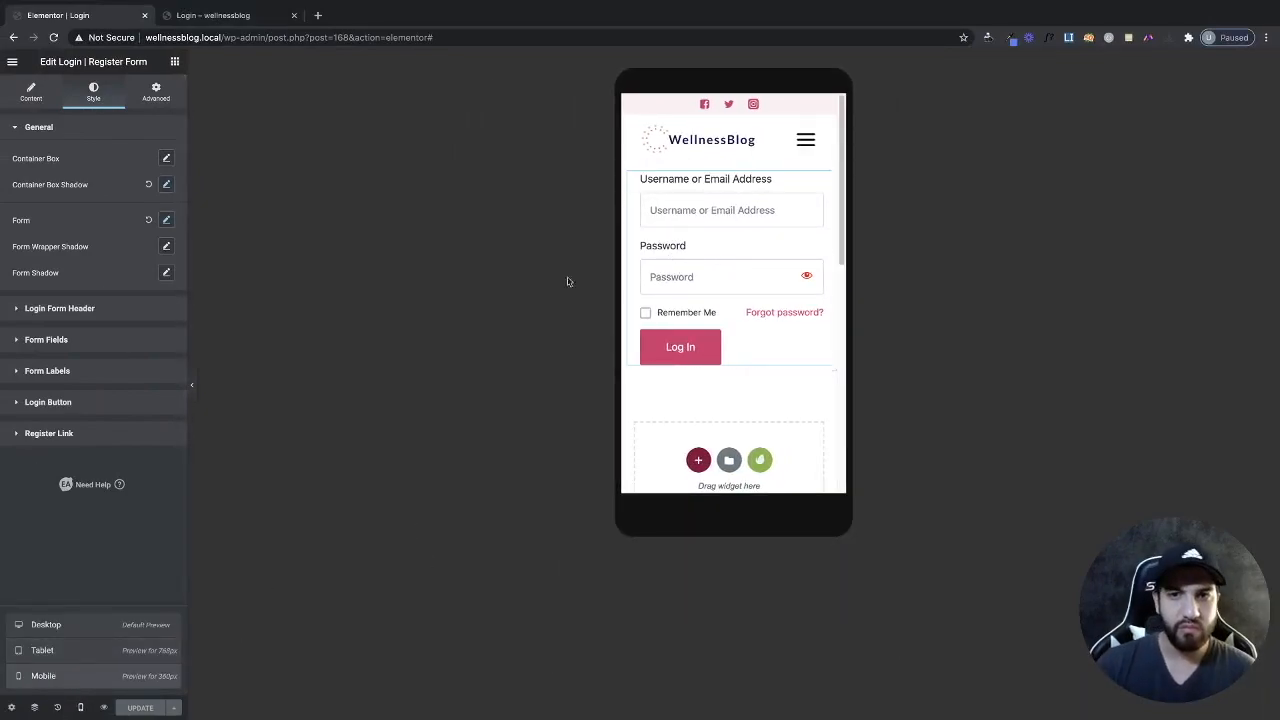
left_click(166, 221)
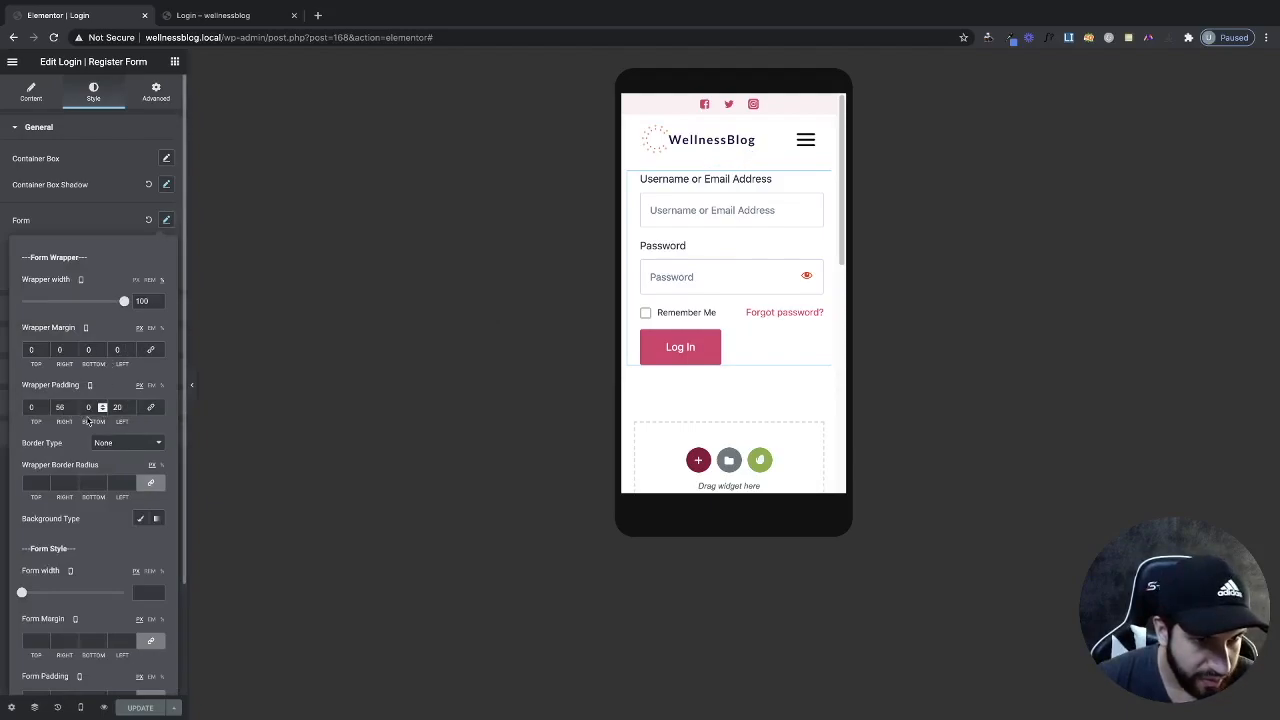
left_click_drag(121, 410, 103, 409)
type("0")
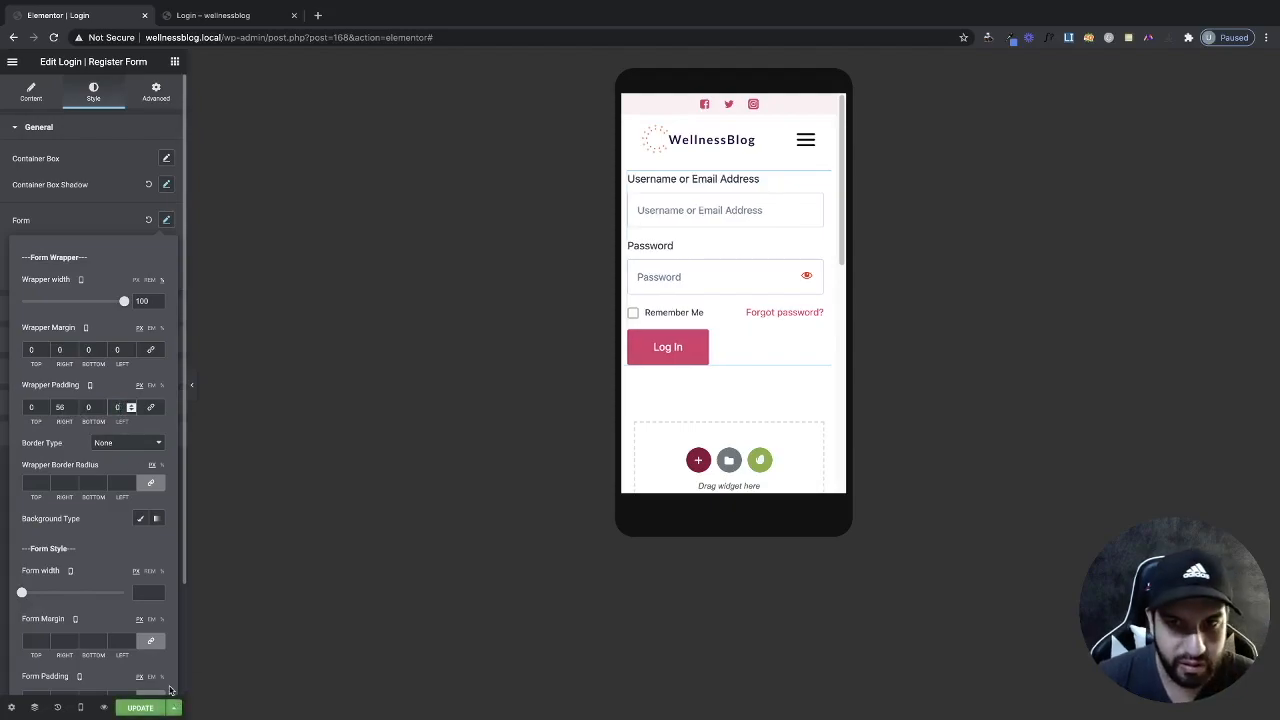
left_click(140, 708)
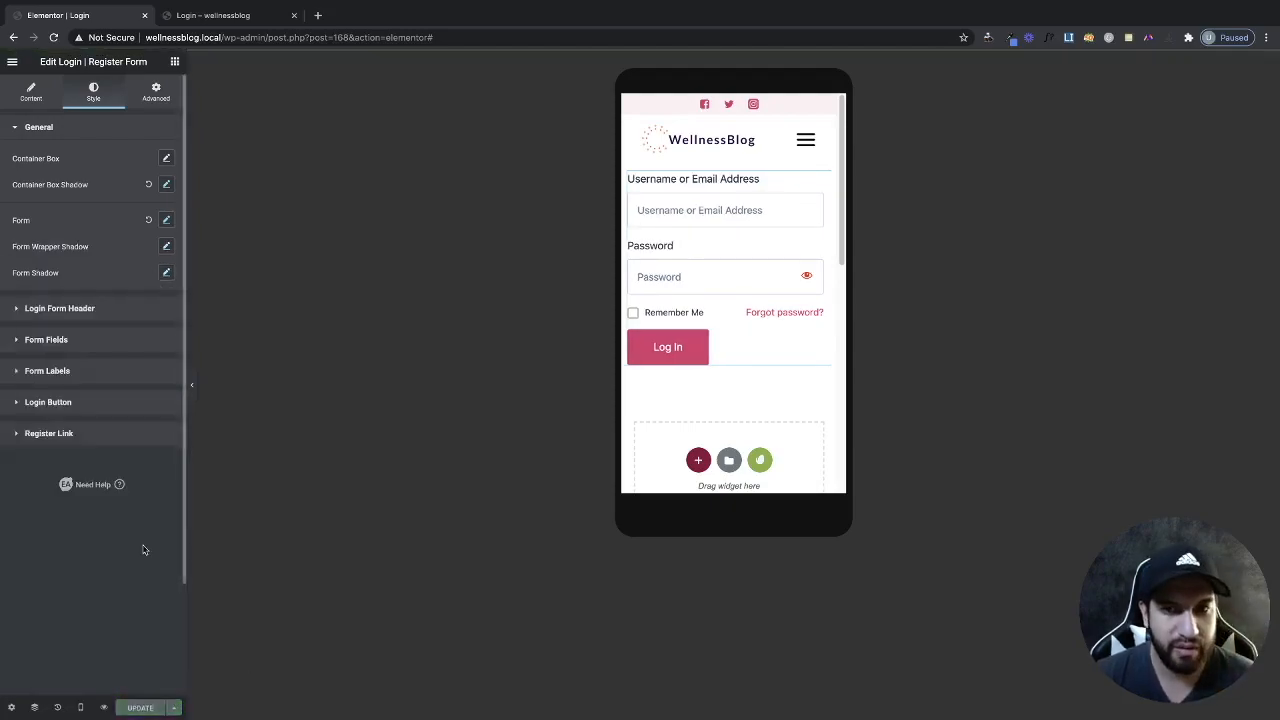
key("ctrl+Right")
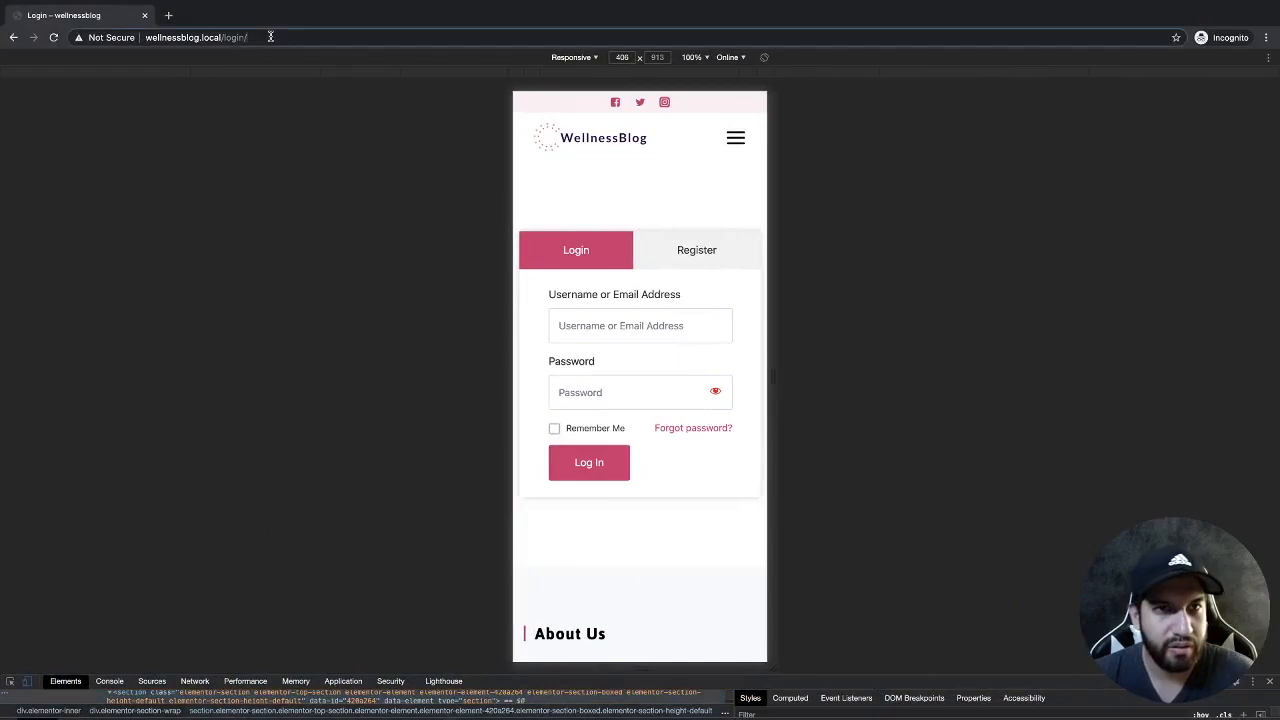
Reload the live Login page and widen the emulated viewport to 506 px.
key("super+r")
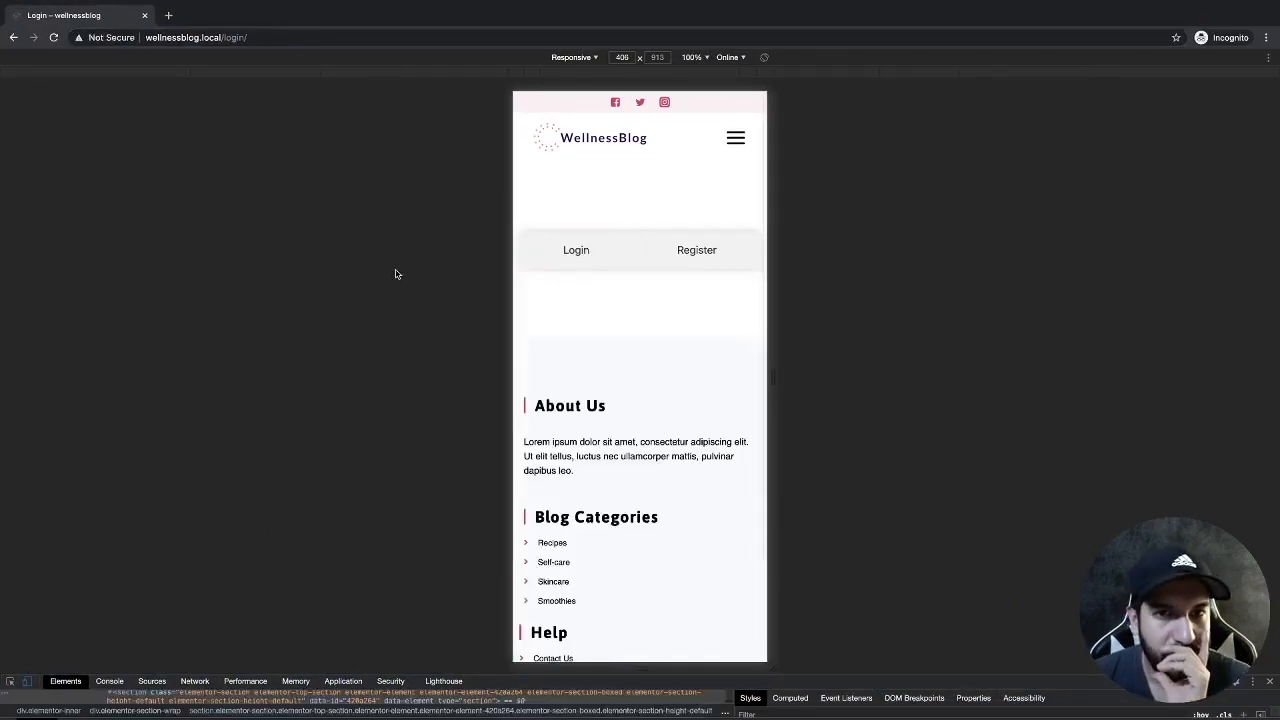
left_click(278, 37)
left_click(280, 39)
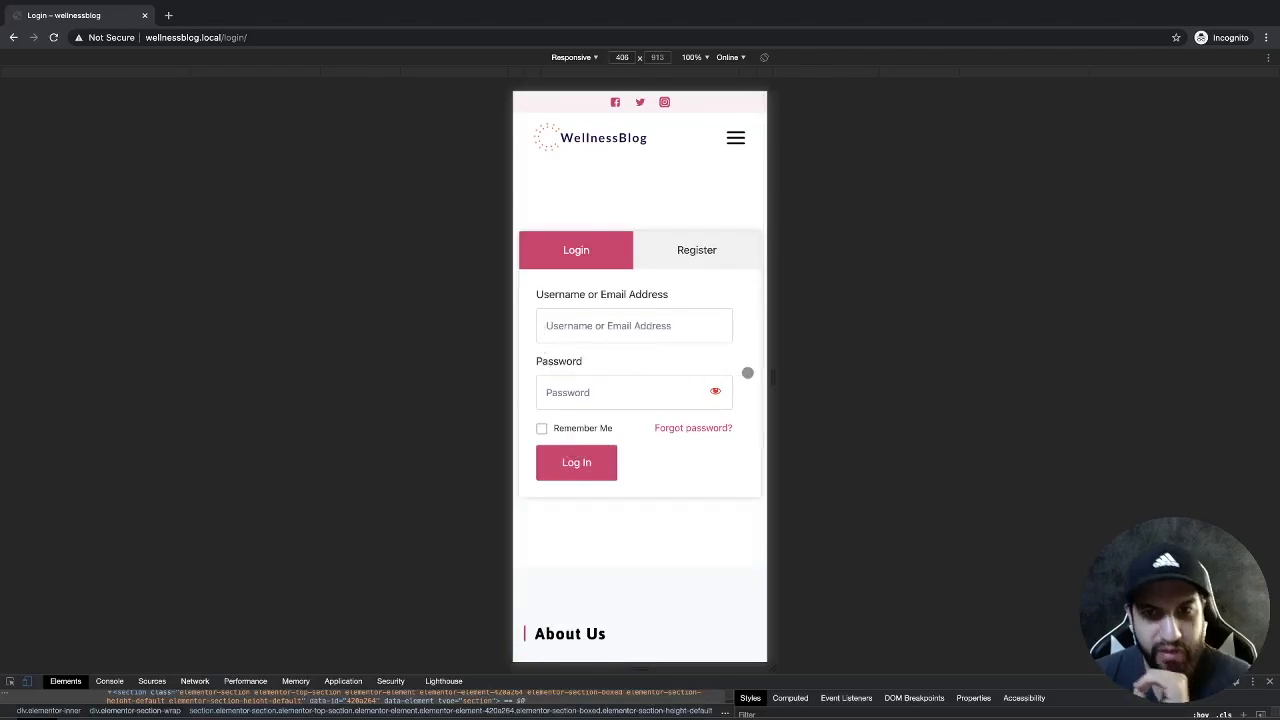
left_click_drag(774, 380, 832, 410)
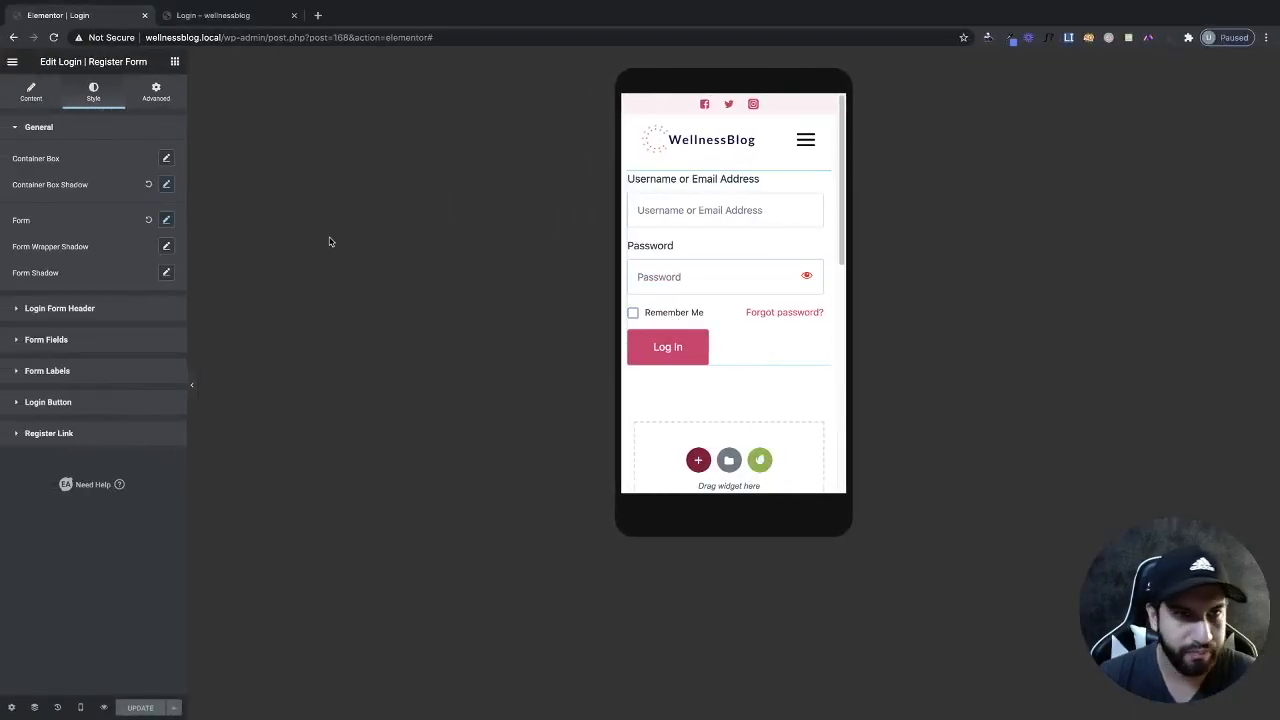
Give the mobile form wrapper a 20 px left margin and save the page.
left_click(165, 223)
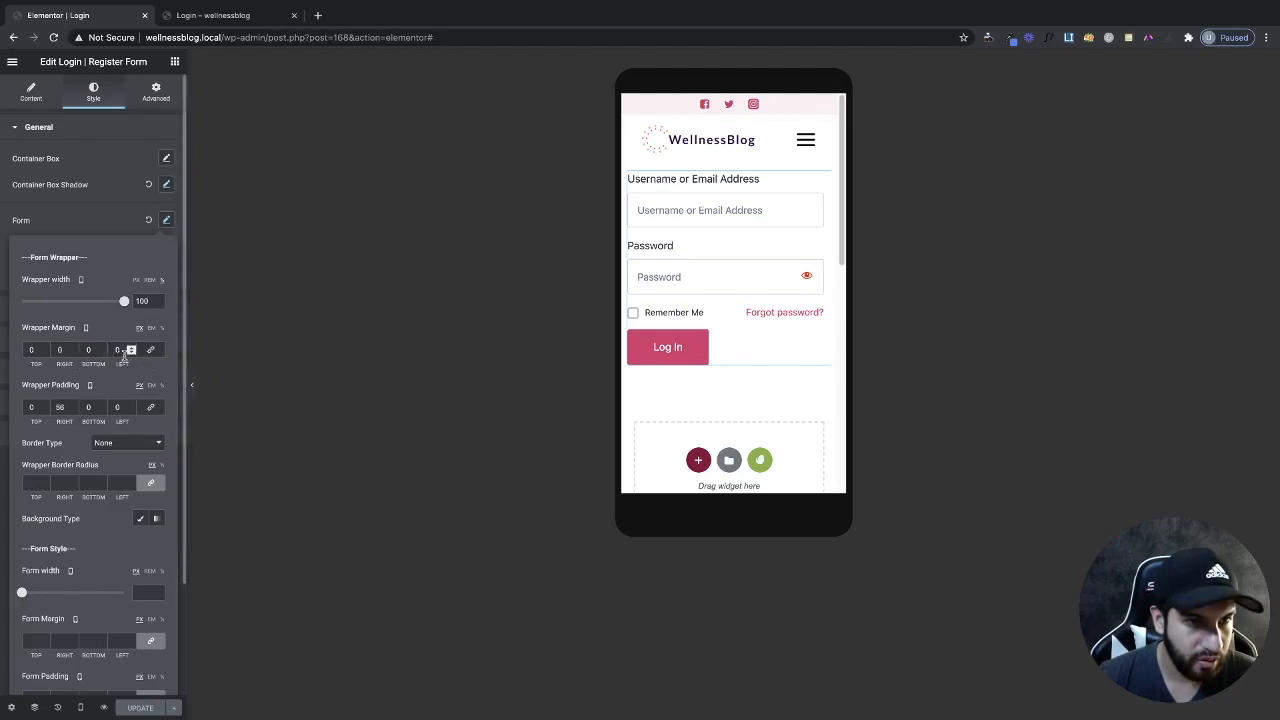
left_click(130, 347)
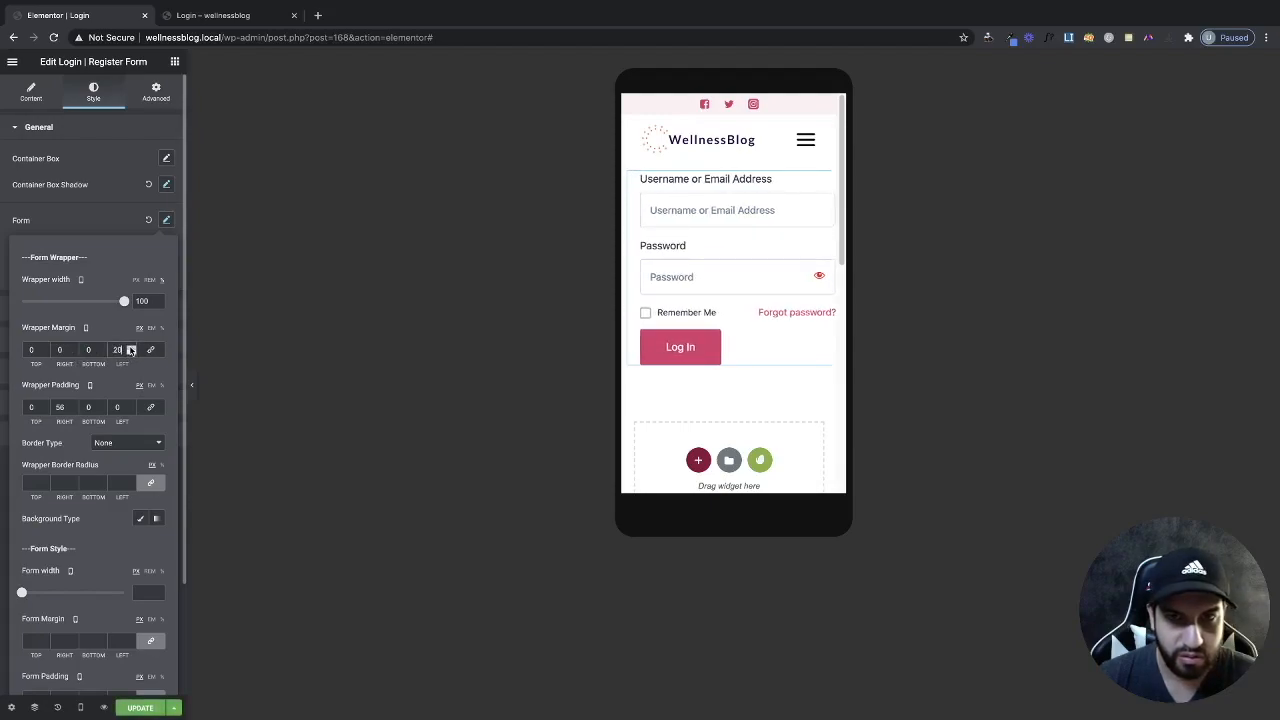
left_click(156, 709)
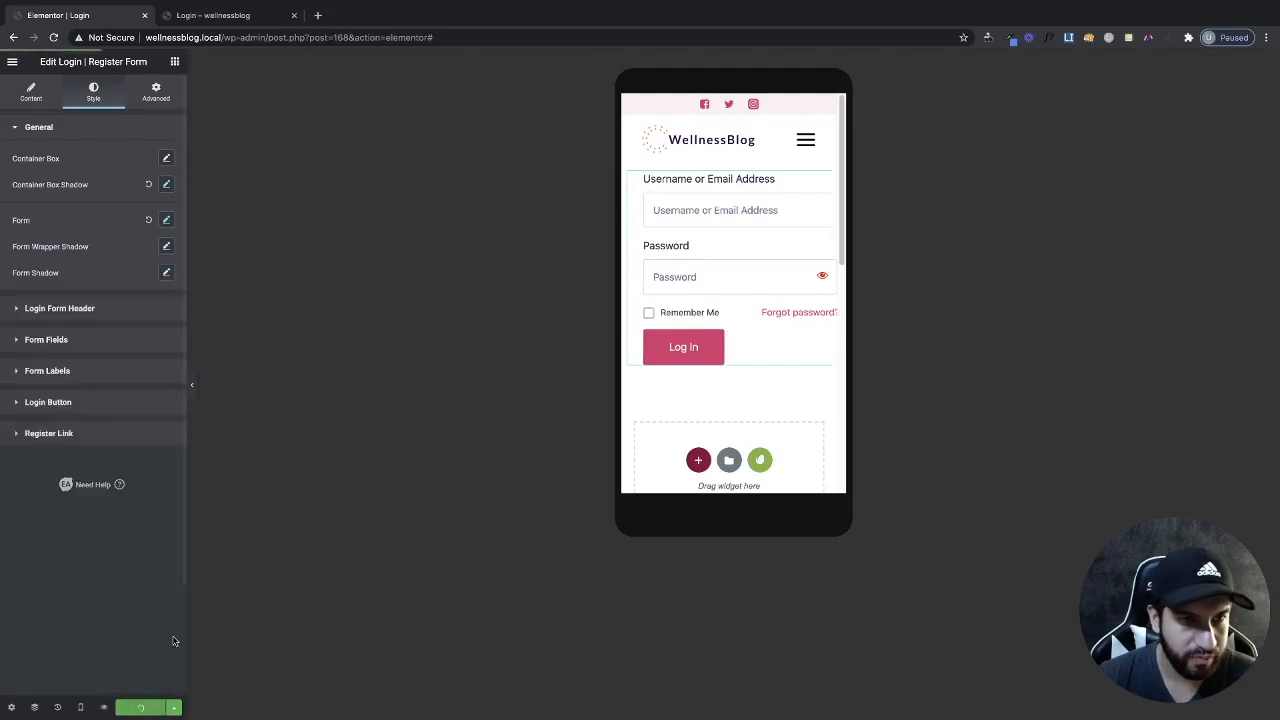
key("ctrl+Right")
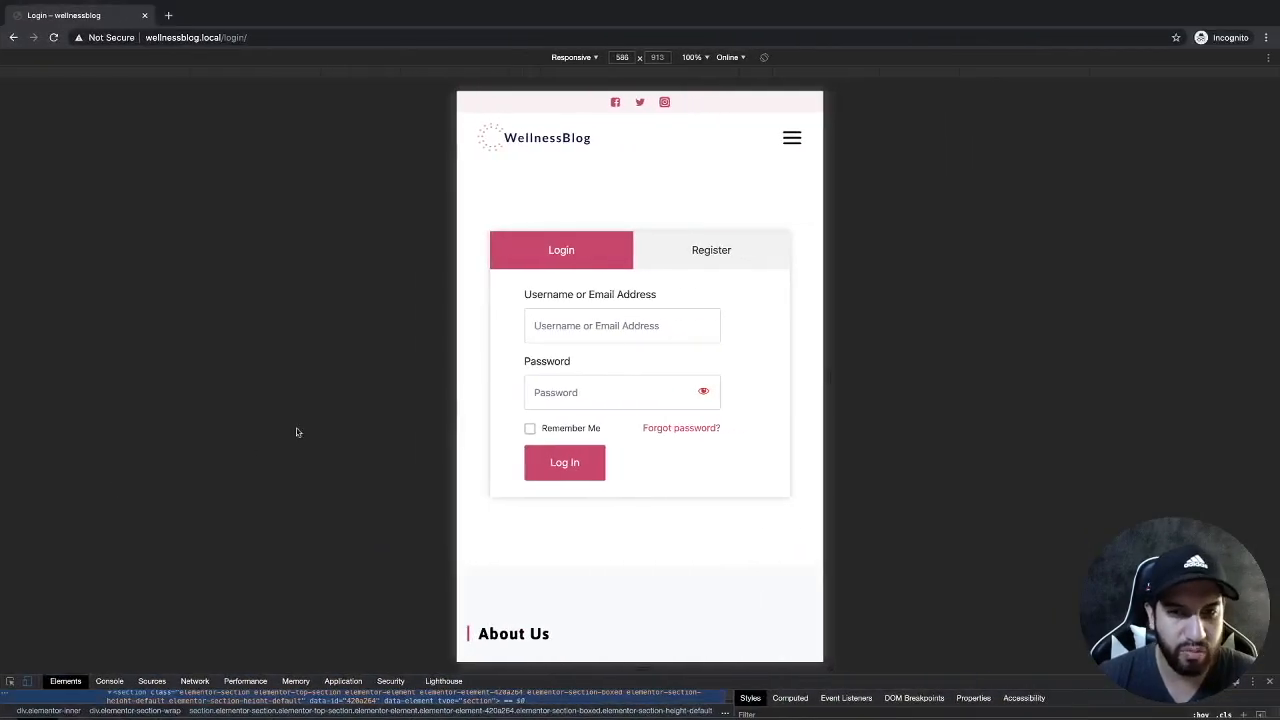
Reload the Login page and test the emulated viewport between 380 and 514 px.
left_click(262, 36)
key("Return")
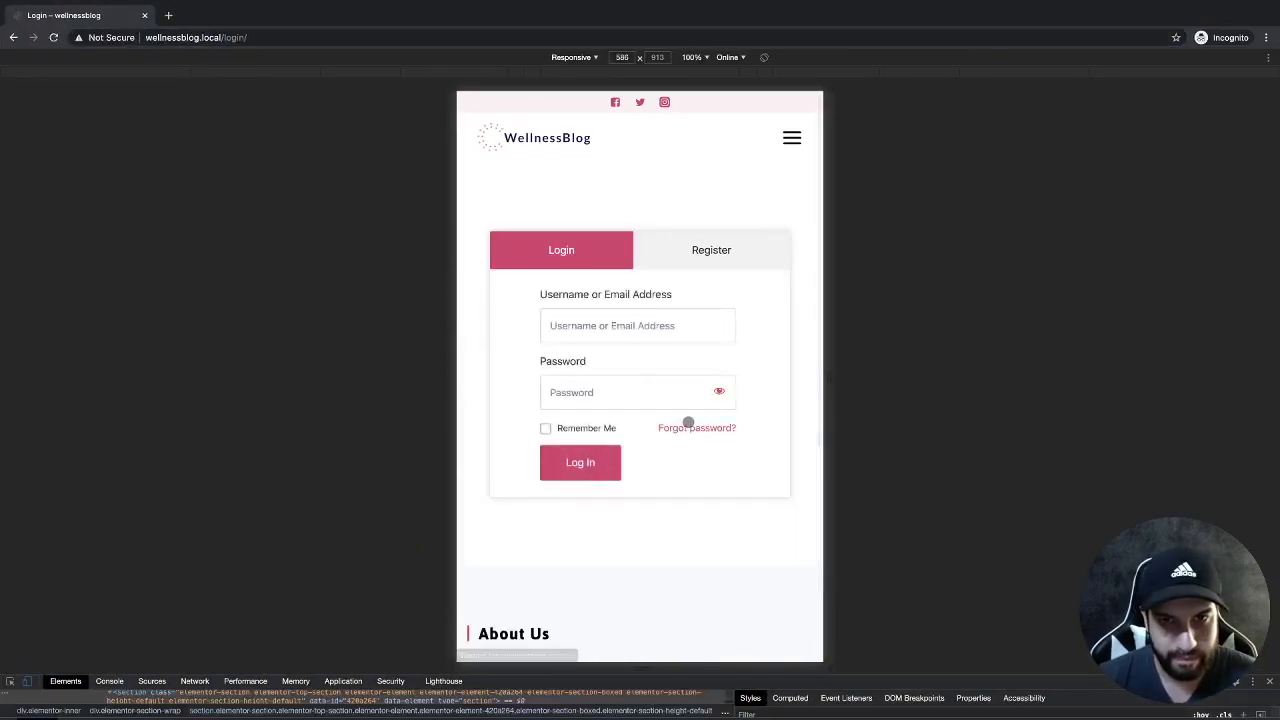
left_click_drag(829, 390, 788, 383)
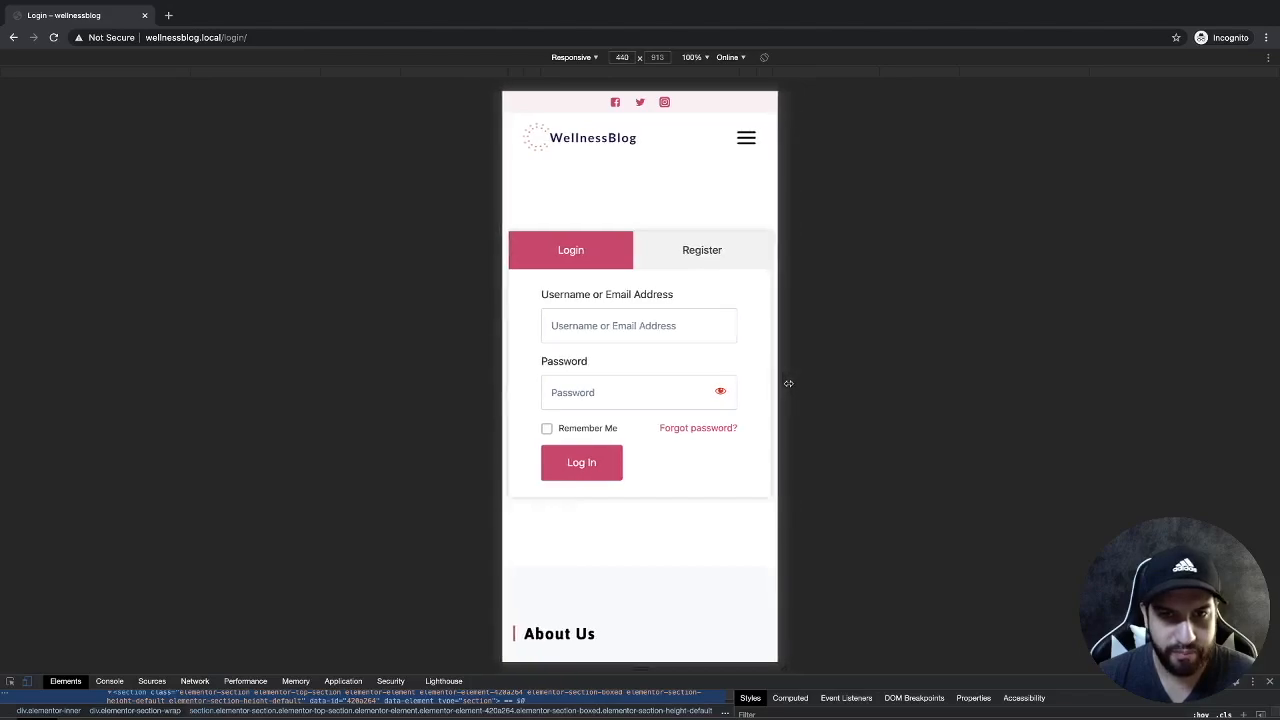
mouse_move(782, 435)
left_mouse_down()
mouse_move(886, 446)
mouse_move(792, 436)
left_mouse_up()
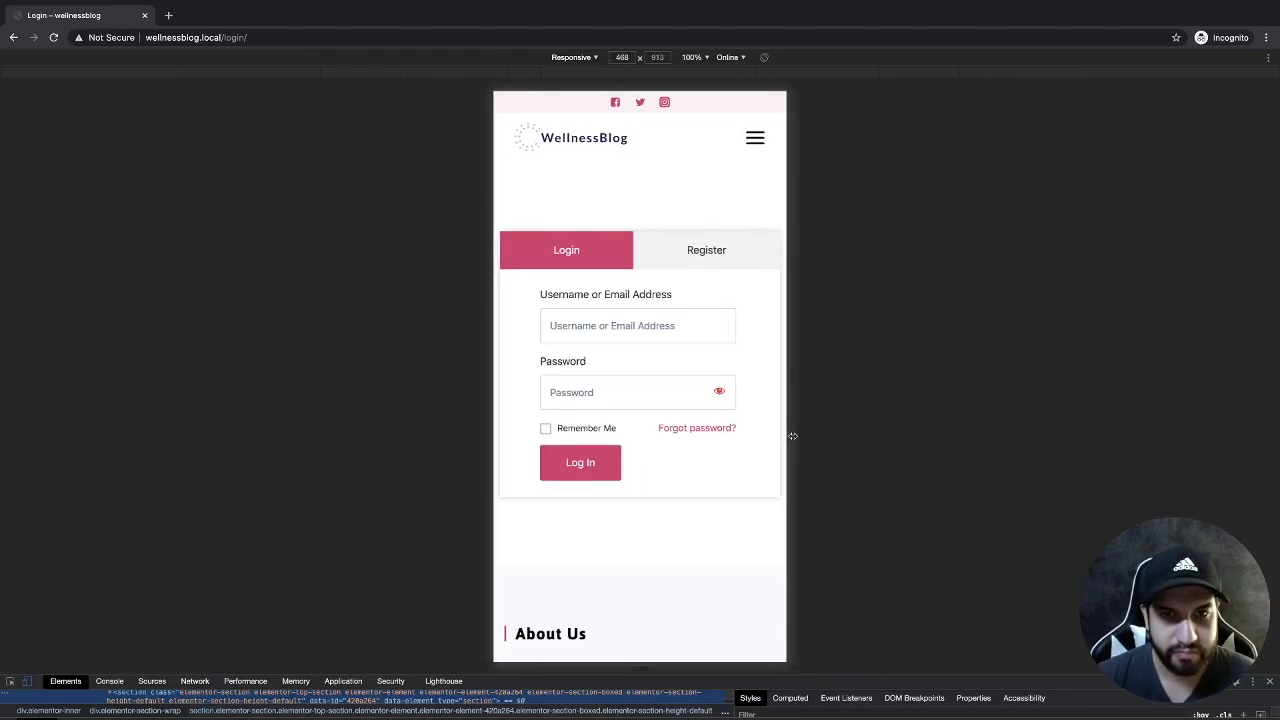
Close developer tools to view the Login page at full desktop width.
left_click(1271, 682)
scroll(831, 469, "down", 1)
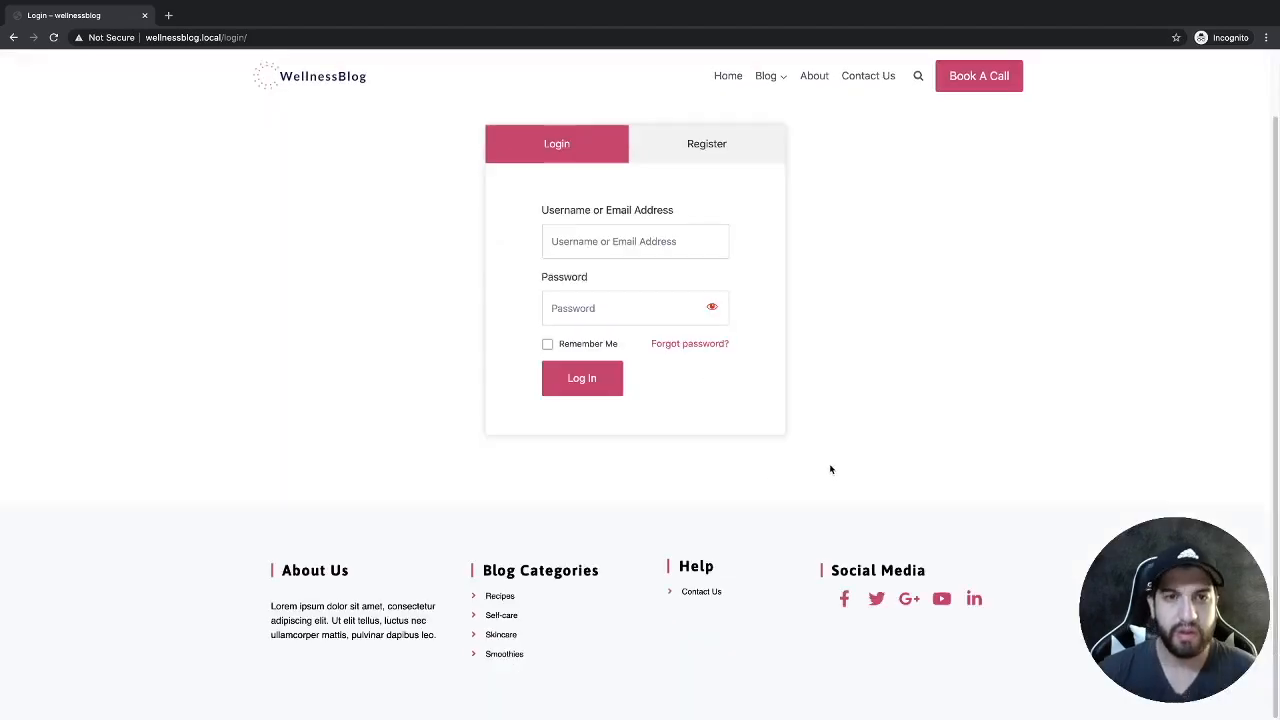
scroll(849, 479, "up", 1)
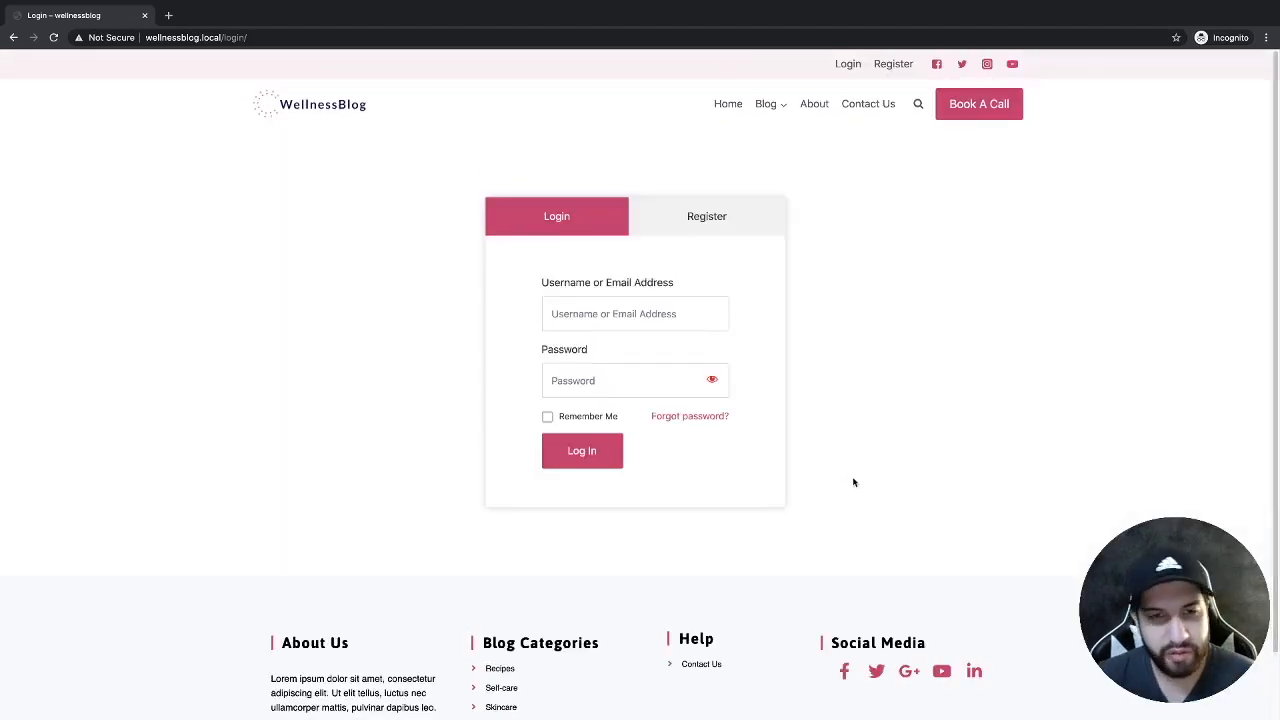